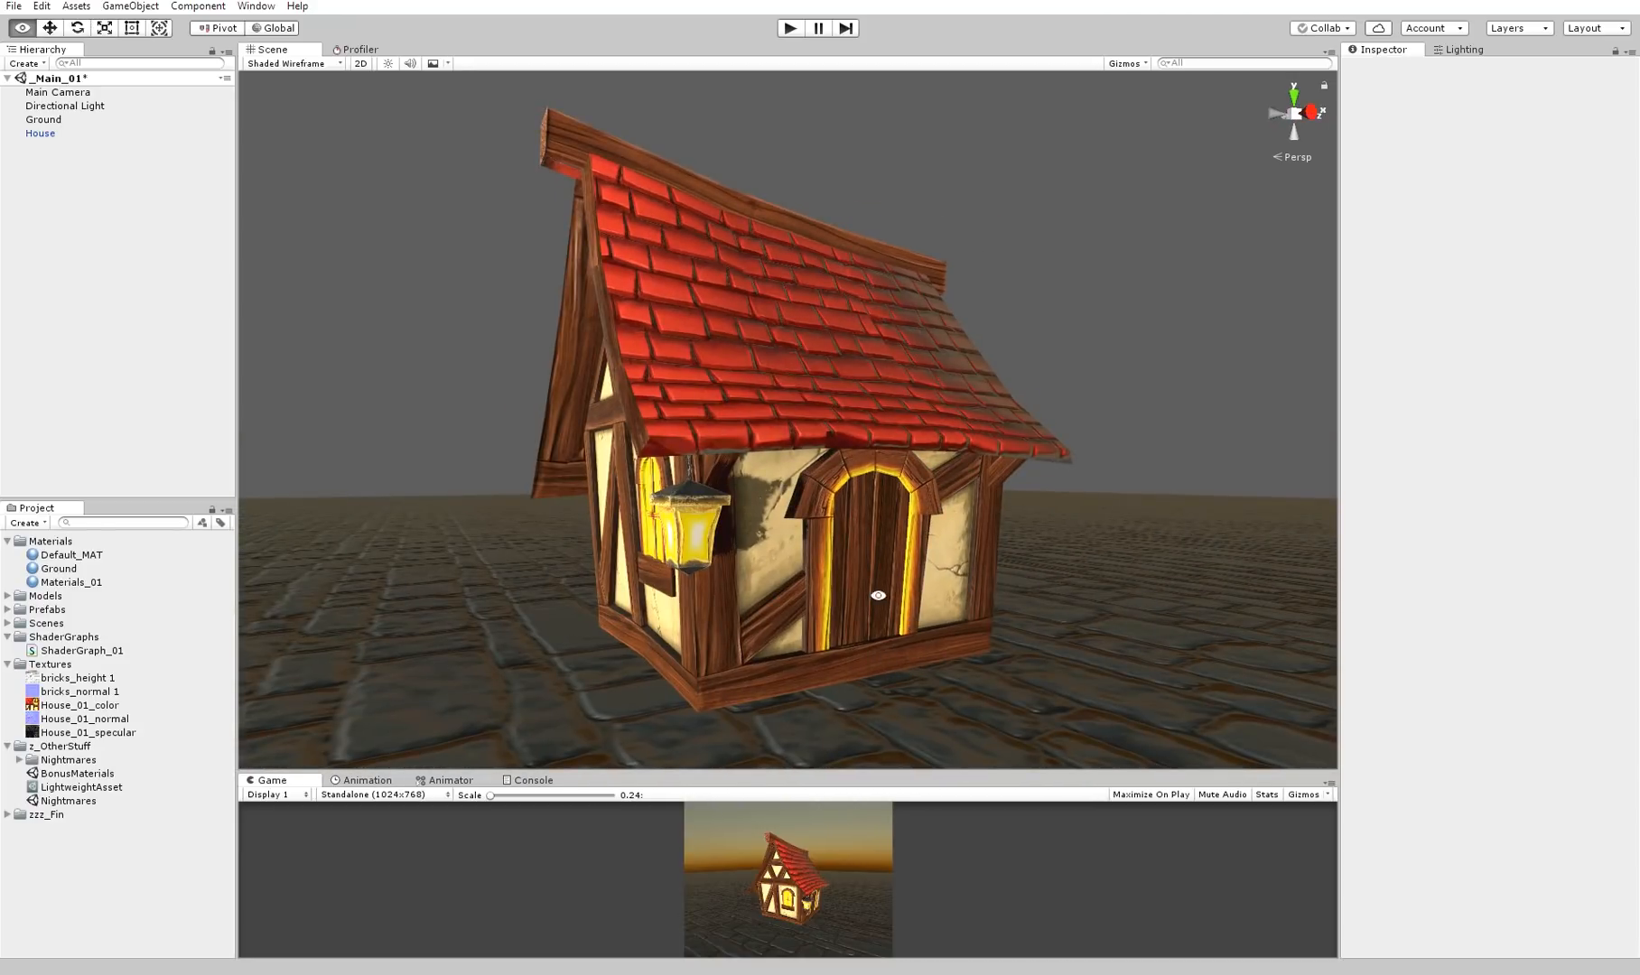
# Examine the textured house model's roof, walls and lantern from several angles
pyautogui.keyDown('alt'); pyautogui.moveTo(878, 591); pyautogui.dragTo(802, 392); pyautogui.keyUp('alt')
pyautogui.click(802, 392)
pyautogui.click(1004, 347)
pyautogui.keyDown('alt'); pyautogui.moveTo(1006, 350); pyautogui.dragTo(829, 211); pyautogui.keyUp('alt')
pyautogui.click(873, 481)
pyautogui.click(1052, 320)
pyautogui.keyDown('alt'); pyautogui.moveTo(1052, 320); pyautogui.dragTo(1130, 360); pyautogui.keyUp('alt')
pyautogui.click(984, 451)
pyautogui.click(398, 442)
pyautogui.keyDown('alt'); pyautogui.moveTo(397, 443); pyautogui.dragTo(421, 436); pyautogui.keyUp('alt')
pyautogui.click(666, 510)
pyautogui.click(454, 403)
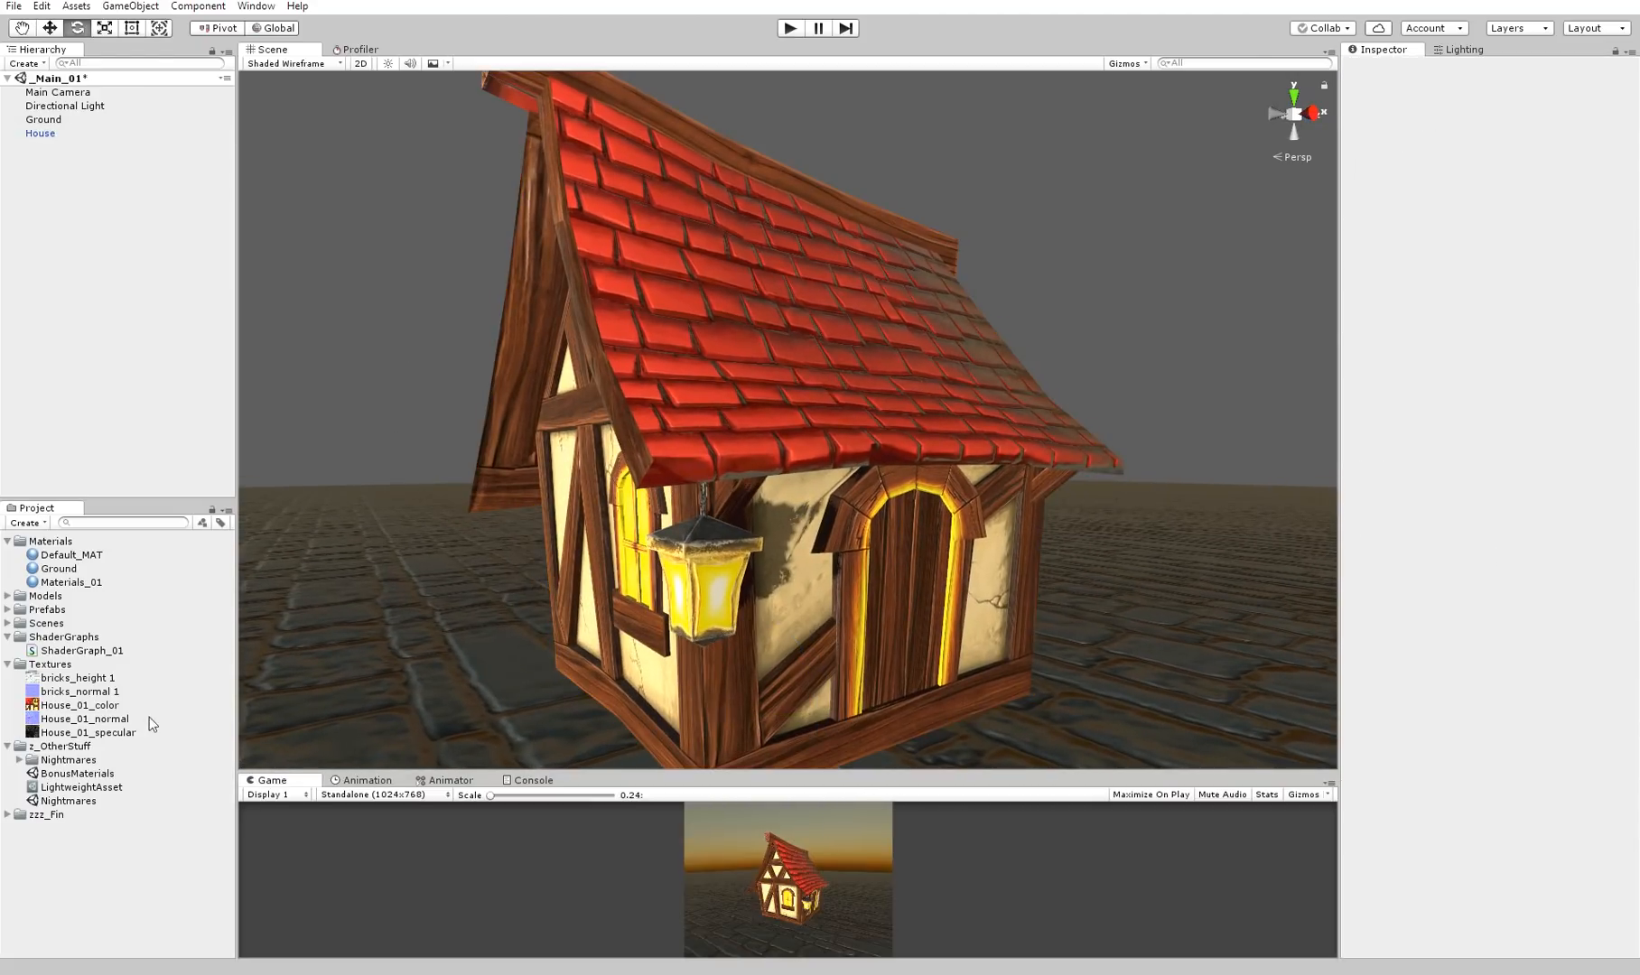
# Remove the Diffuse texture from the house's Materials_01 material by setting it to None
pyautogui.click(121, 720)
pyautogui.click(840, 410)
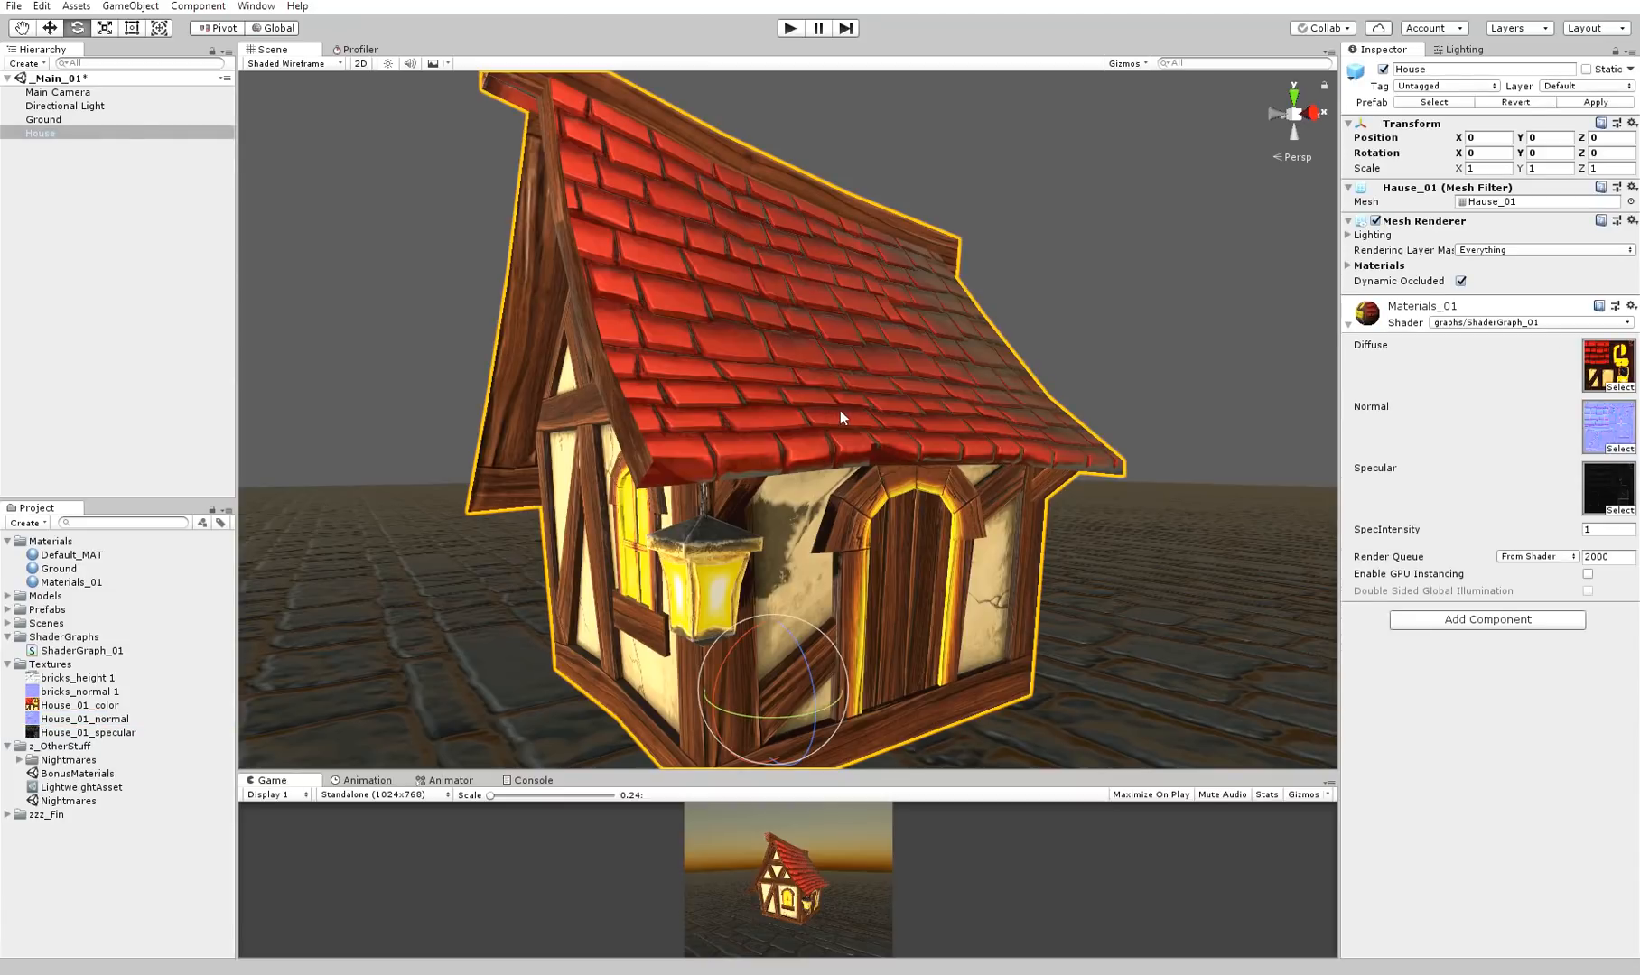
pyautogui.keyDown('alt'); pyautogui.moveTo(945, 378); pyautogui.dragTo(1012, 361); pyautogui.keyUp('alt')
pyautogui.click(1616, 386)
pyautogui.scroll(5, 570, 243)
pyautogui.doubleClick(570, 244)
pyautogui.click(1063, 291)
pyautogui.keyDown('alt'); pyautogui.moveTo(1063, 292); pyautogui.dragTo(1037, 383); pyautogui.keyUp('alt')
pyautogui.click(935, 326)
pyautogui.click(1091, 398)
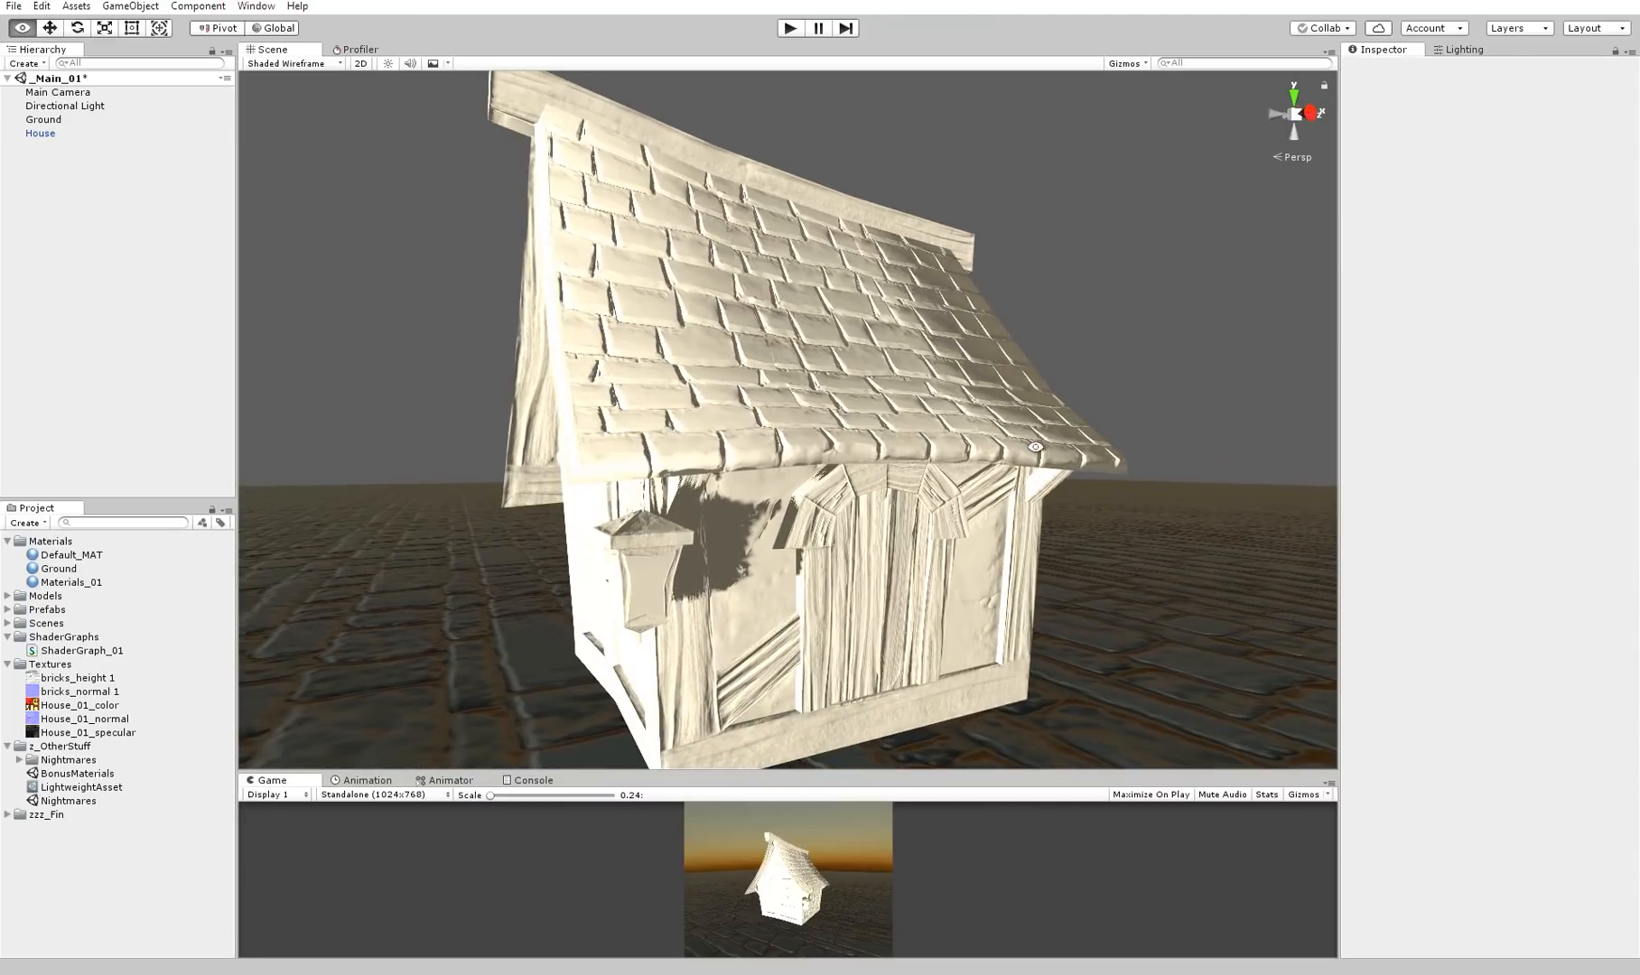
# Show the House_01_normal texture in its file folder and open it in Photoshop
pyautogui.click(89, 719)
pyautogui.rightClick(94, 724)
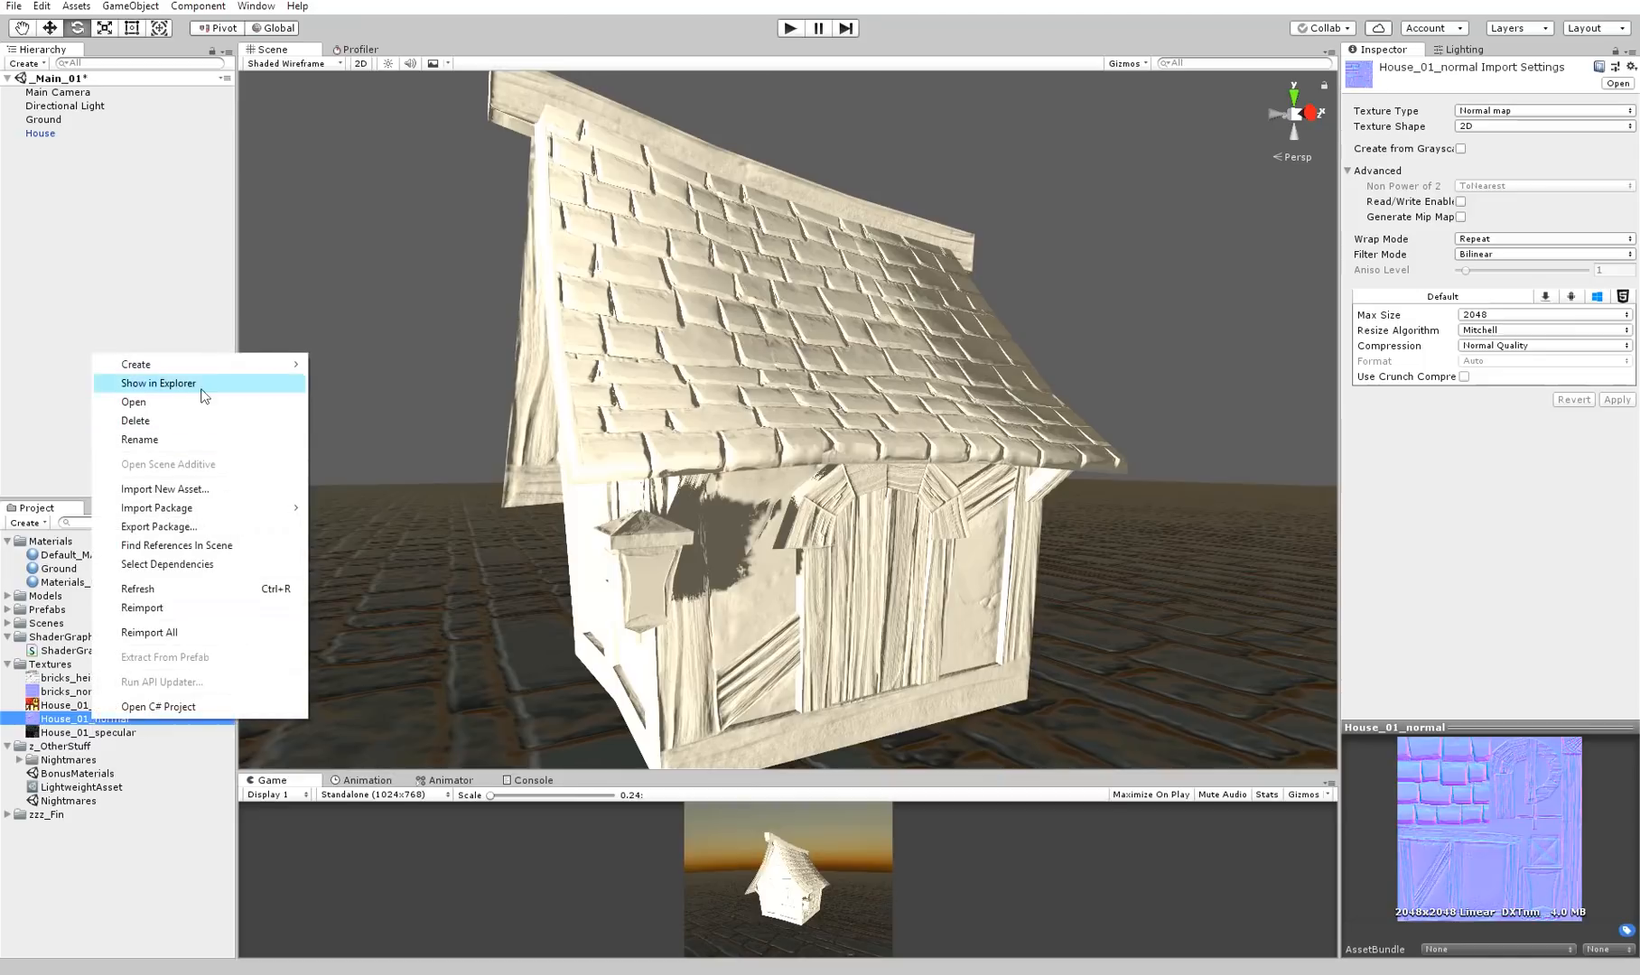
pyautogui.click(205, 390)
pyautogui.moveTo(585, 233); pyautogui.dragTo(673, 417)
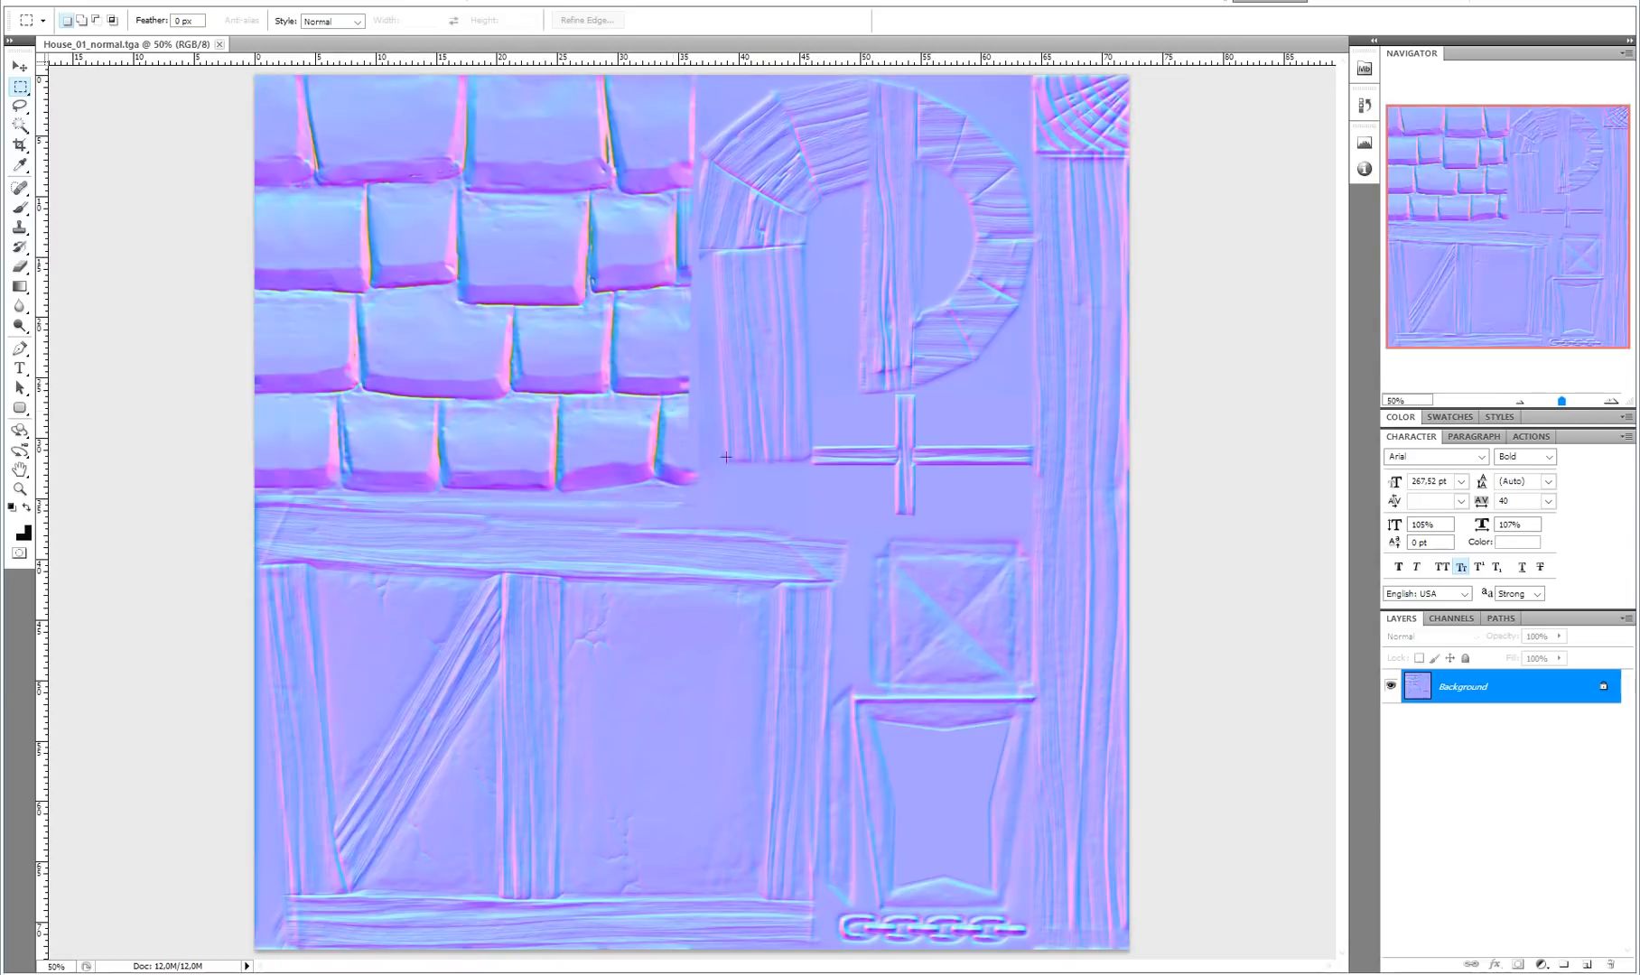
# Sample the normal map's flat lilac base colour between the details and fill the whole image with it
pyautogui.press('z')
pyautogui.click(781, 499)
pyautogui.press('b')
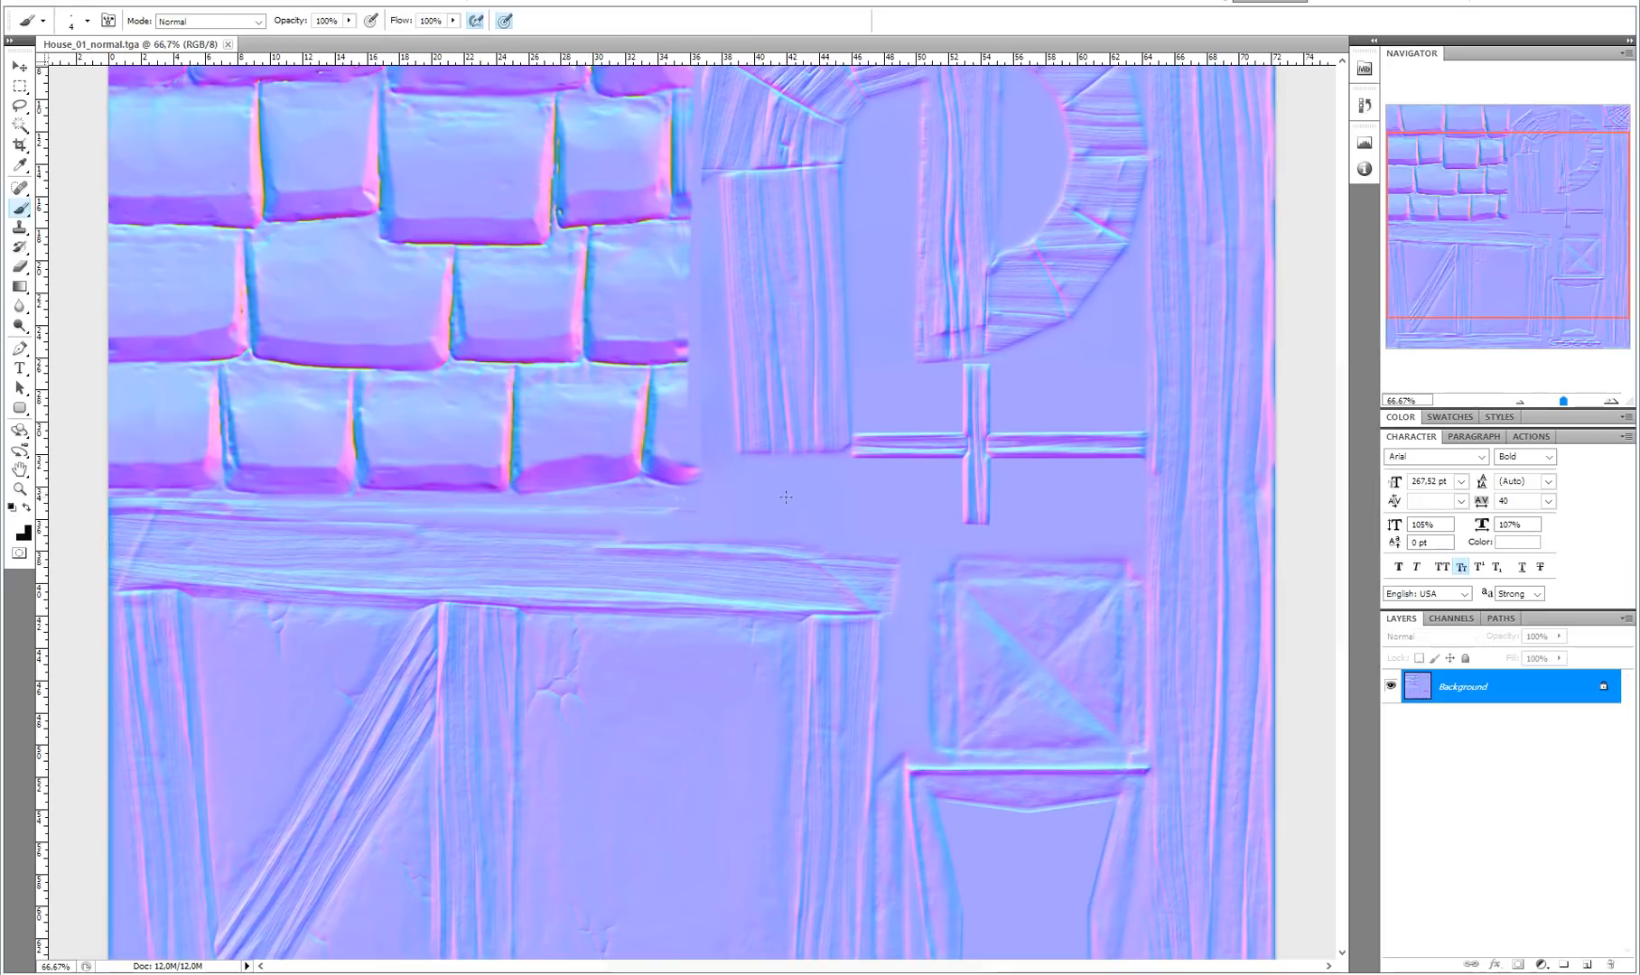
pyautogui.keyDown('alt'); pyautogui.click(818, 495); pyautogui.keyUp('alt')
pyautogui.keyDown('alt'); pyautogui.moveTo(851, 499); pyautogui.dragTo(835, 506); pyautogui.keyUp('alt')
pyautogui.press('z')
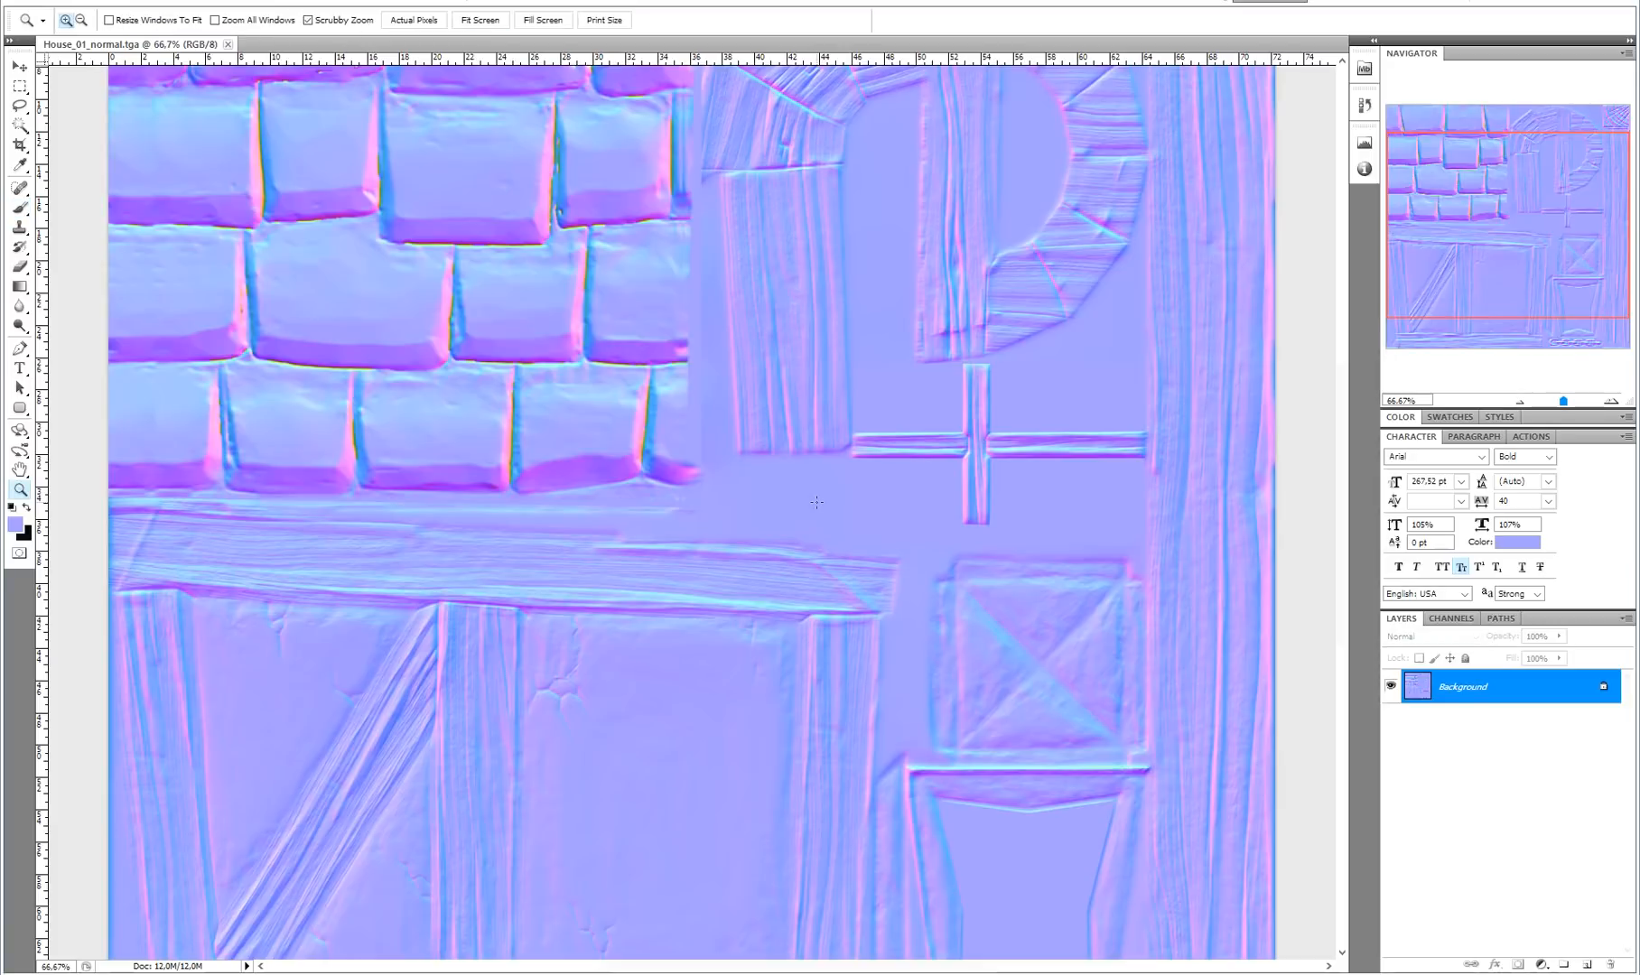
pyautogui.keyDown('alt'); pyautogui.click(809, 496); pyautogui.keyUp('alt')
pyautogui.press('v')
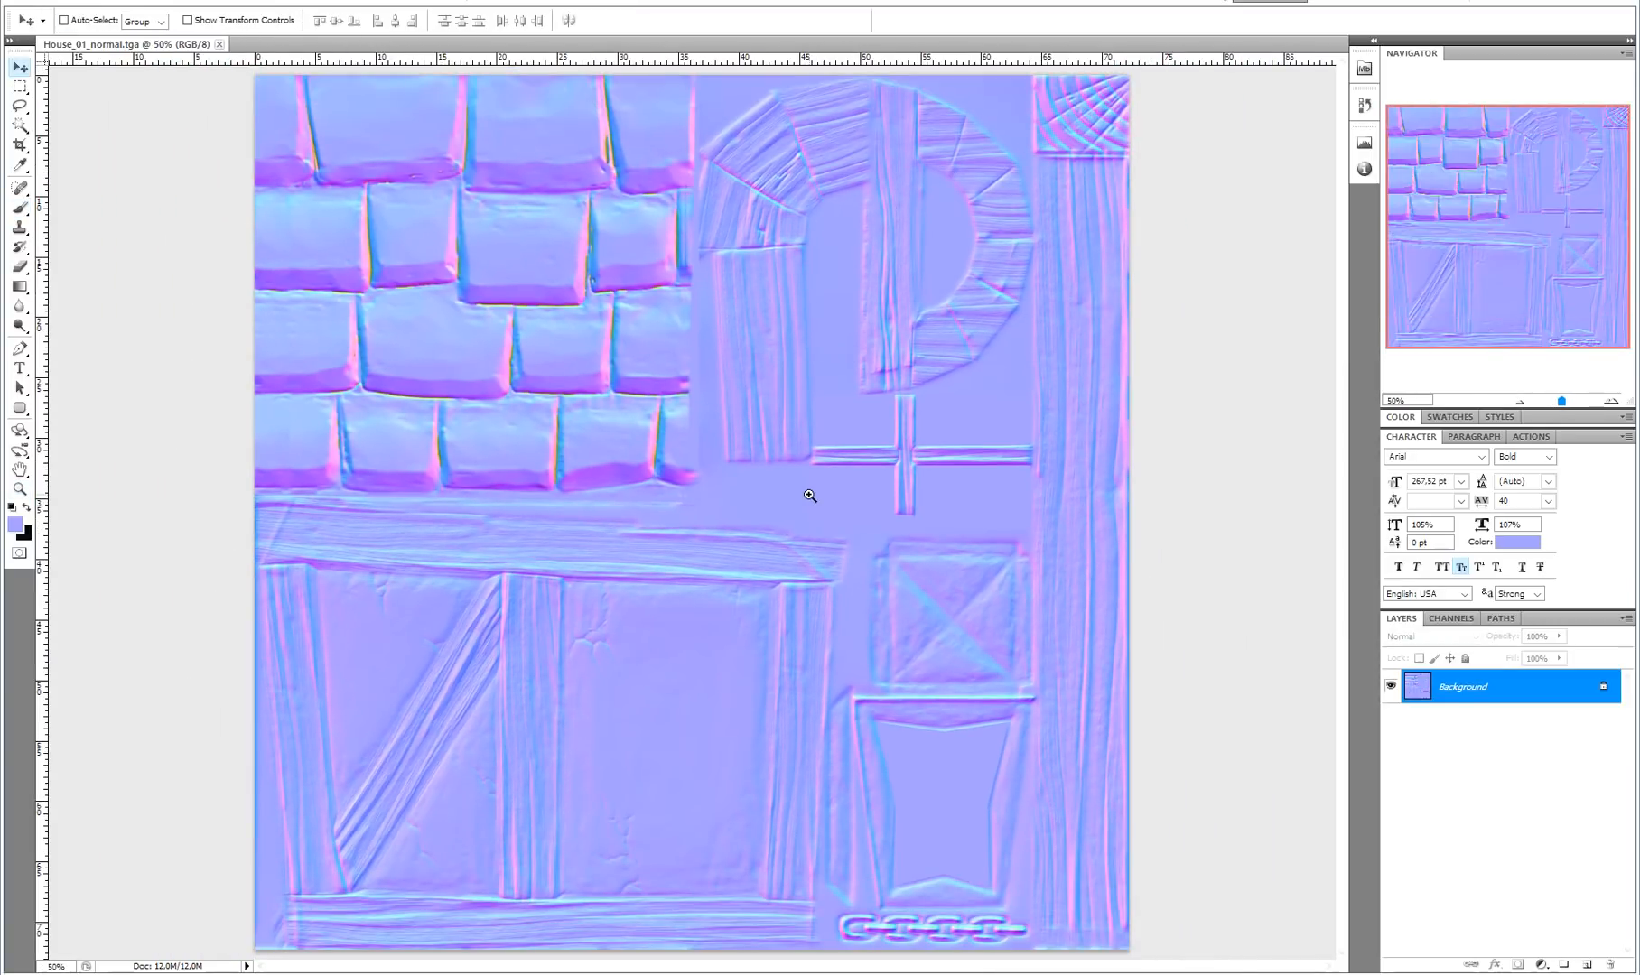
pyautogui.hotkey('alt', 'BackSpace')
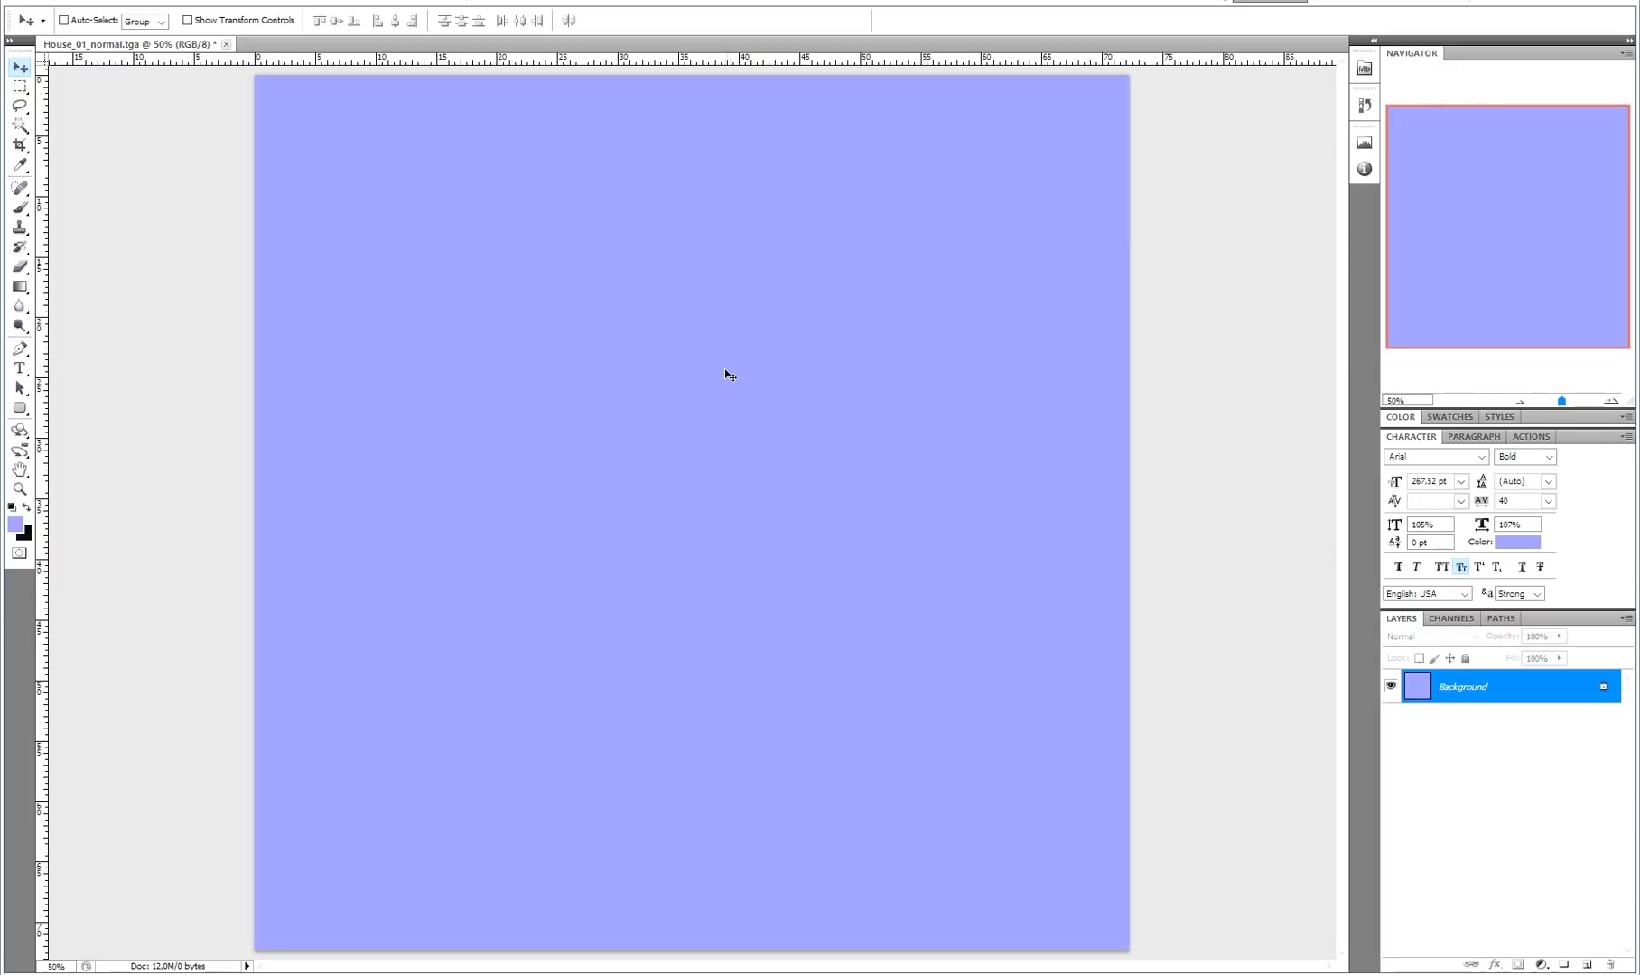
# Save the filled image as House_01_normal_Flat in Targa format in the Textures folder
pyautogui.hotkey('ctrl', 'shift', 's')
pyautogui.press('Escape')
pyautogui.click(54, 2)
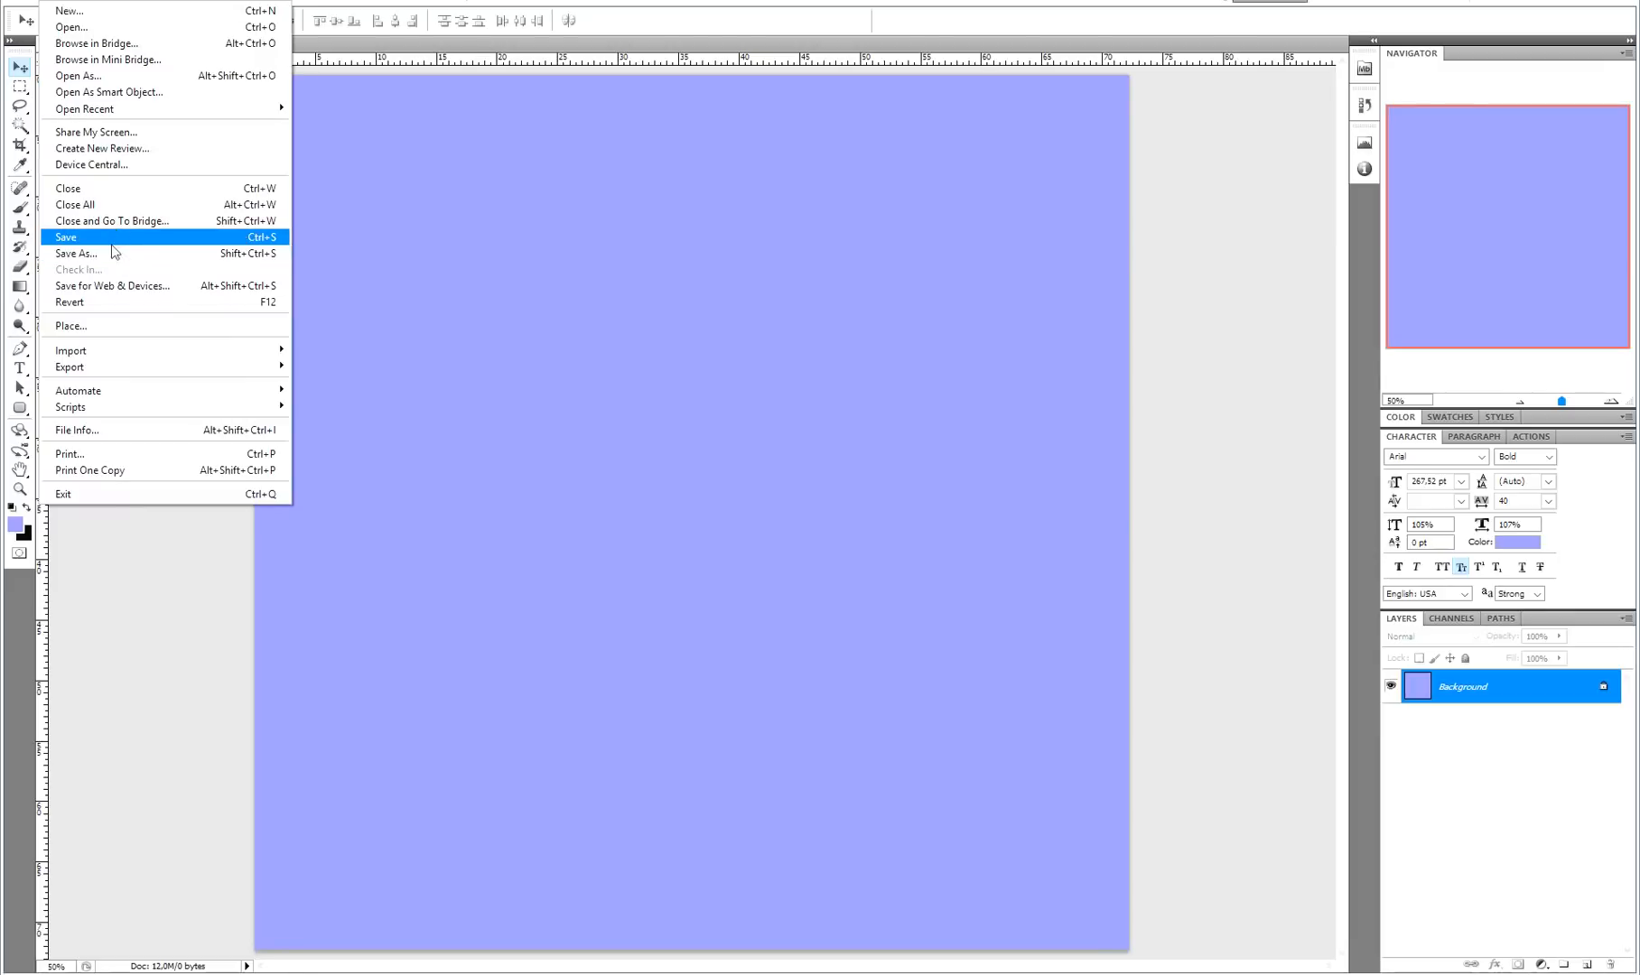
pyautogui.click(110, 253)
pyautogui.press('Right')
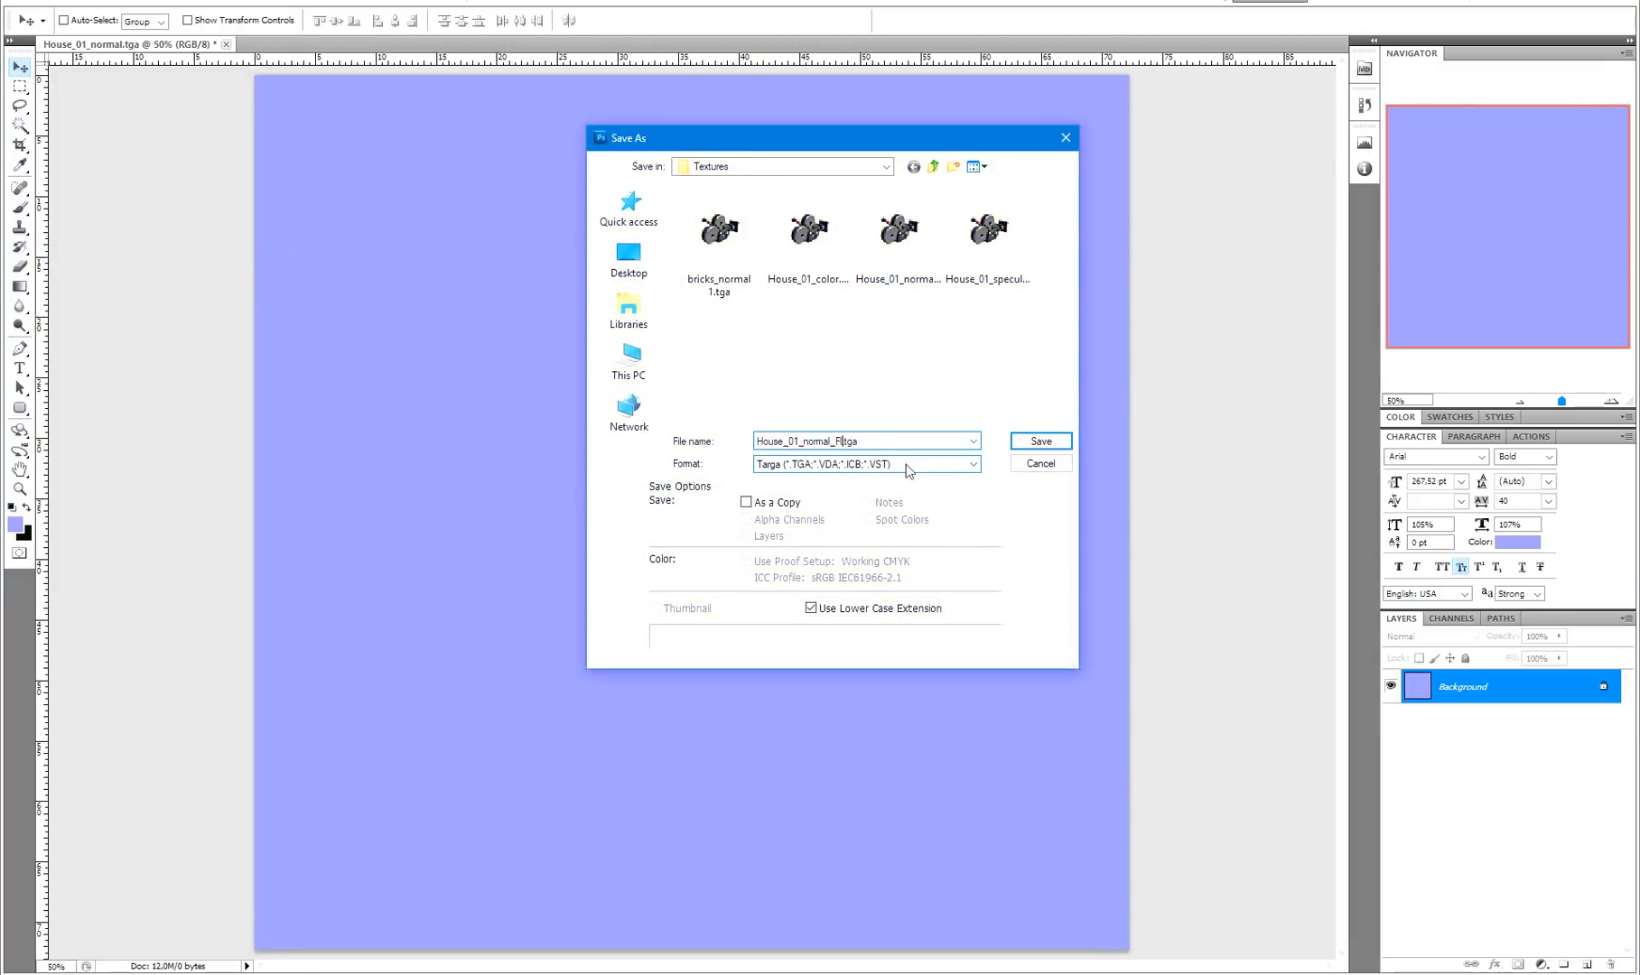
pyautogui.press('Return')
pyautogui.press('Return')
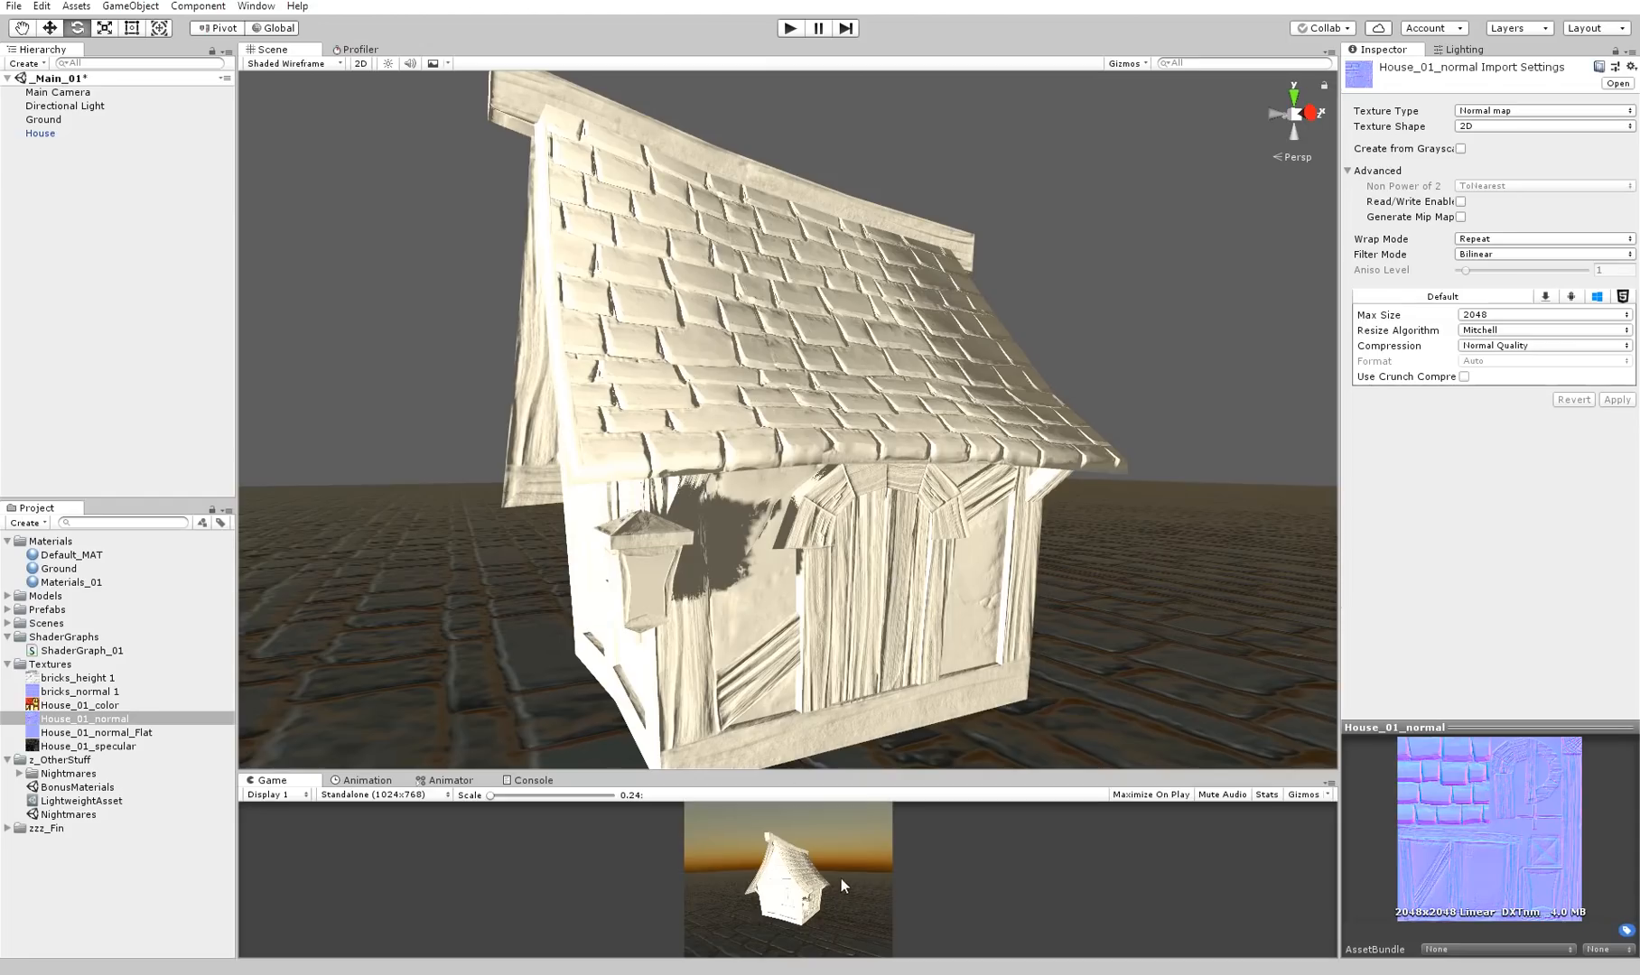
# In Unity, set House_01_normal_Flat's texture type to Normal map, turn off Generate Mip Maps and apply the import settings
pyautogui.keyDown('alt'); pyautogui.moveTo(736, 537); pyautogui.dragTo(686, 533); pyautogui.keyUp('alt')
pyautogui.click(94, 732)
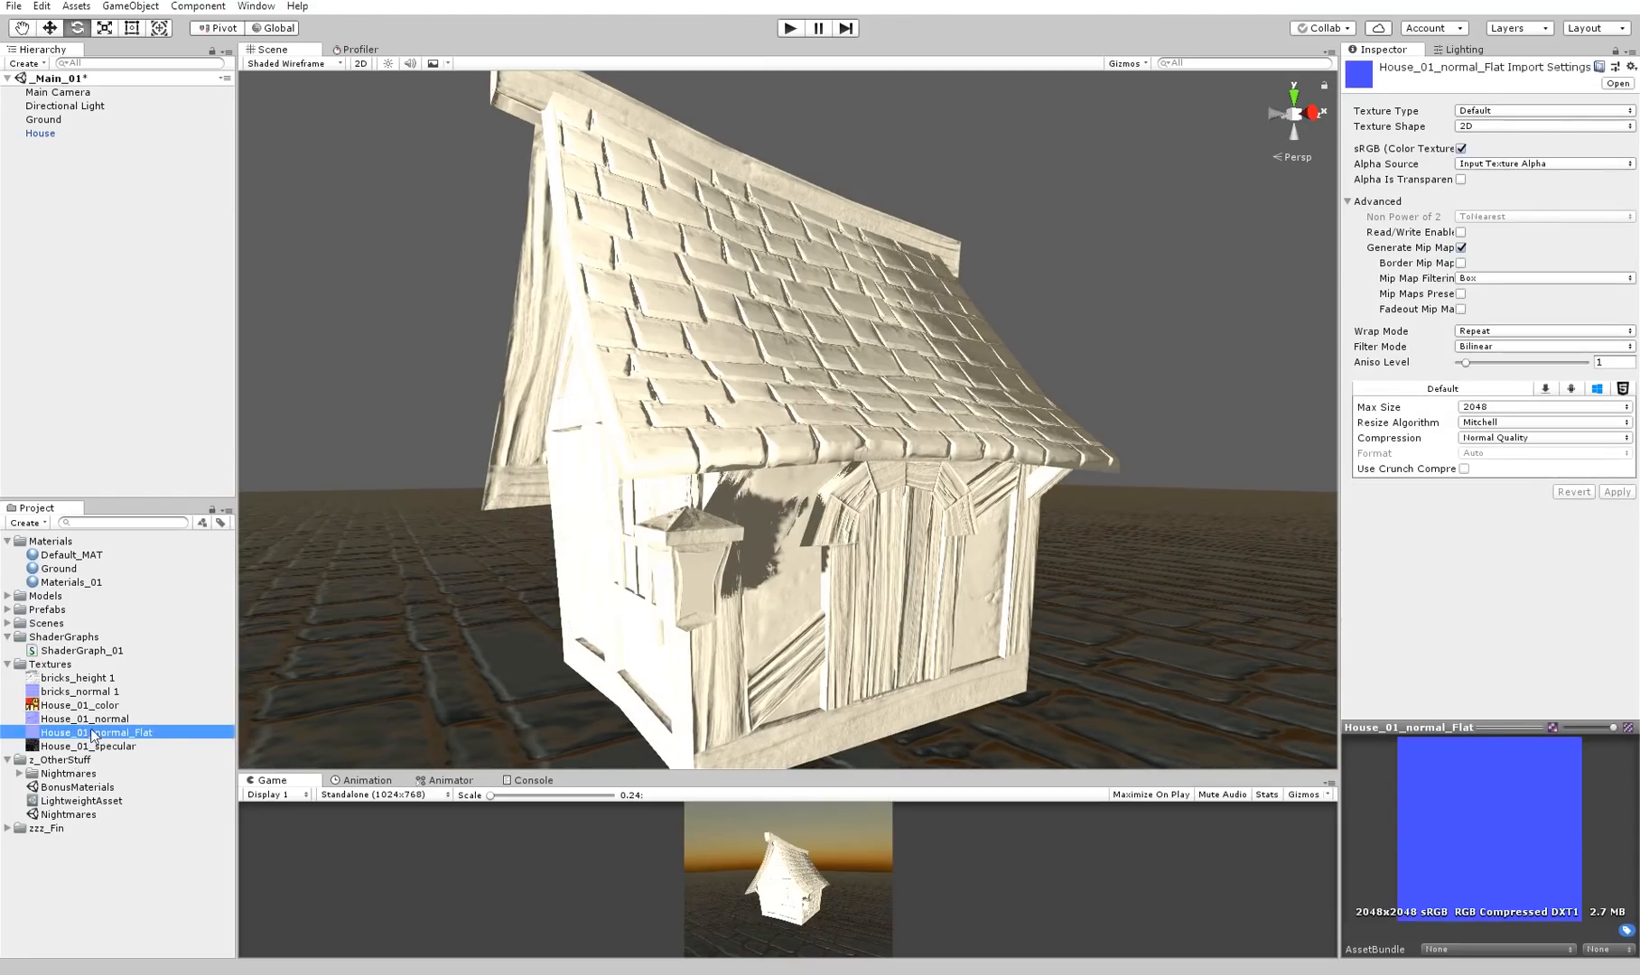
pyautogui.click(1486, 112)
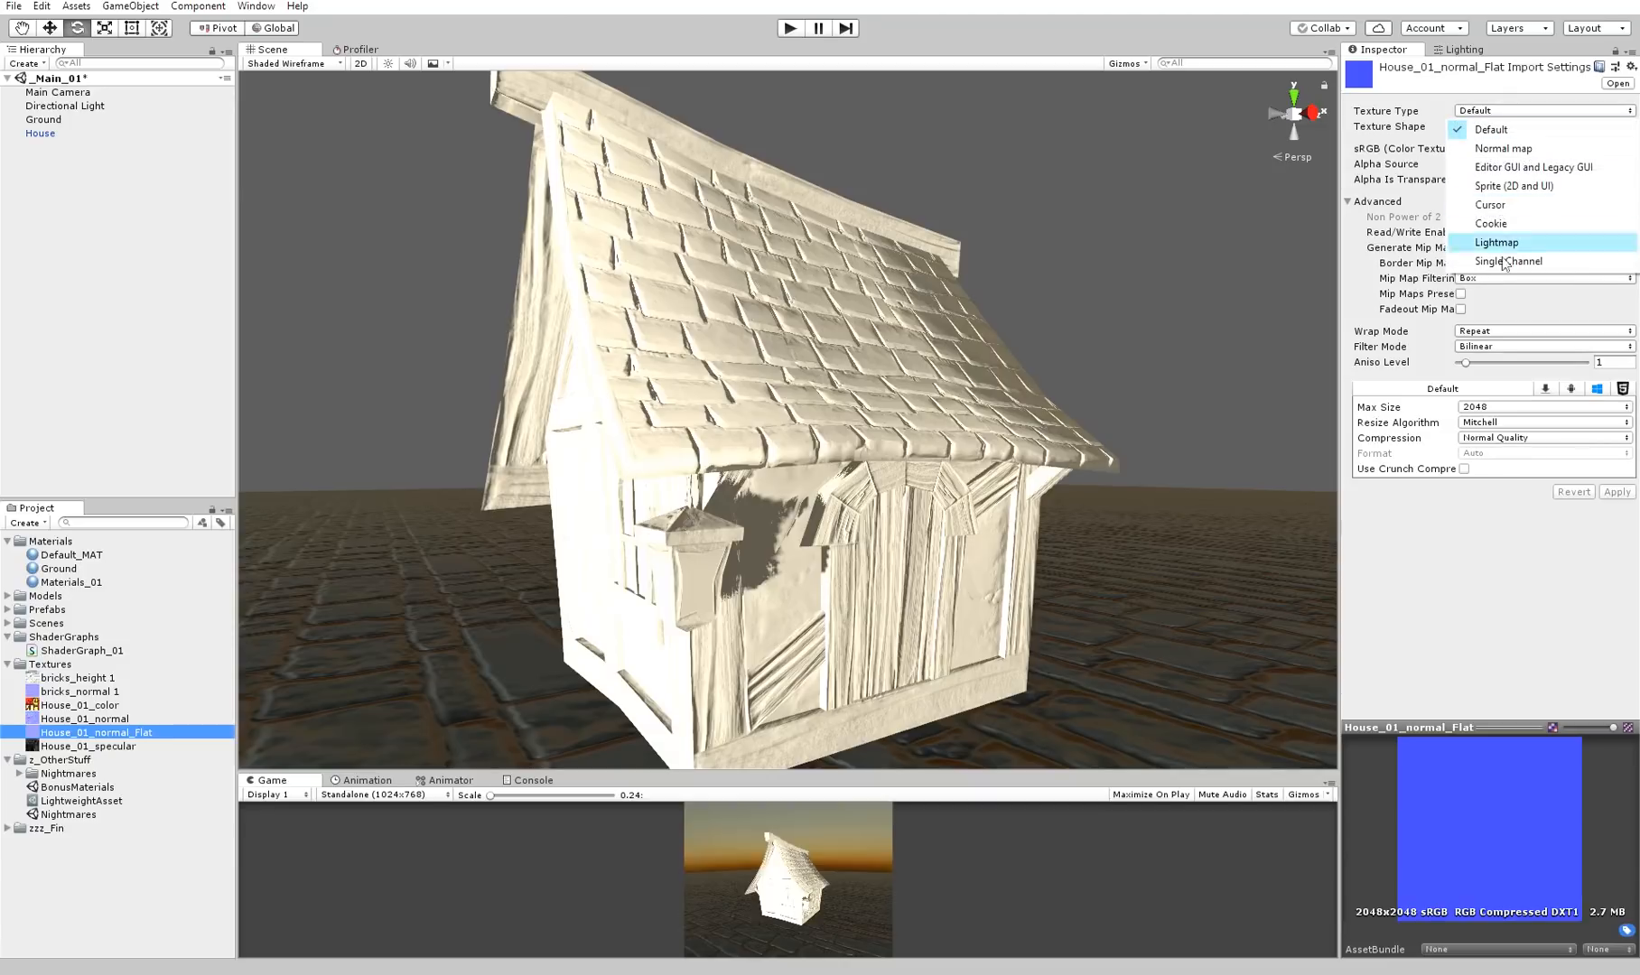
pyautogui.click(1504, 149)
pyautogui.click(1461, 217)
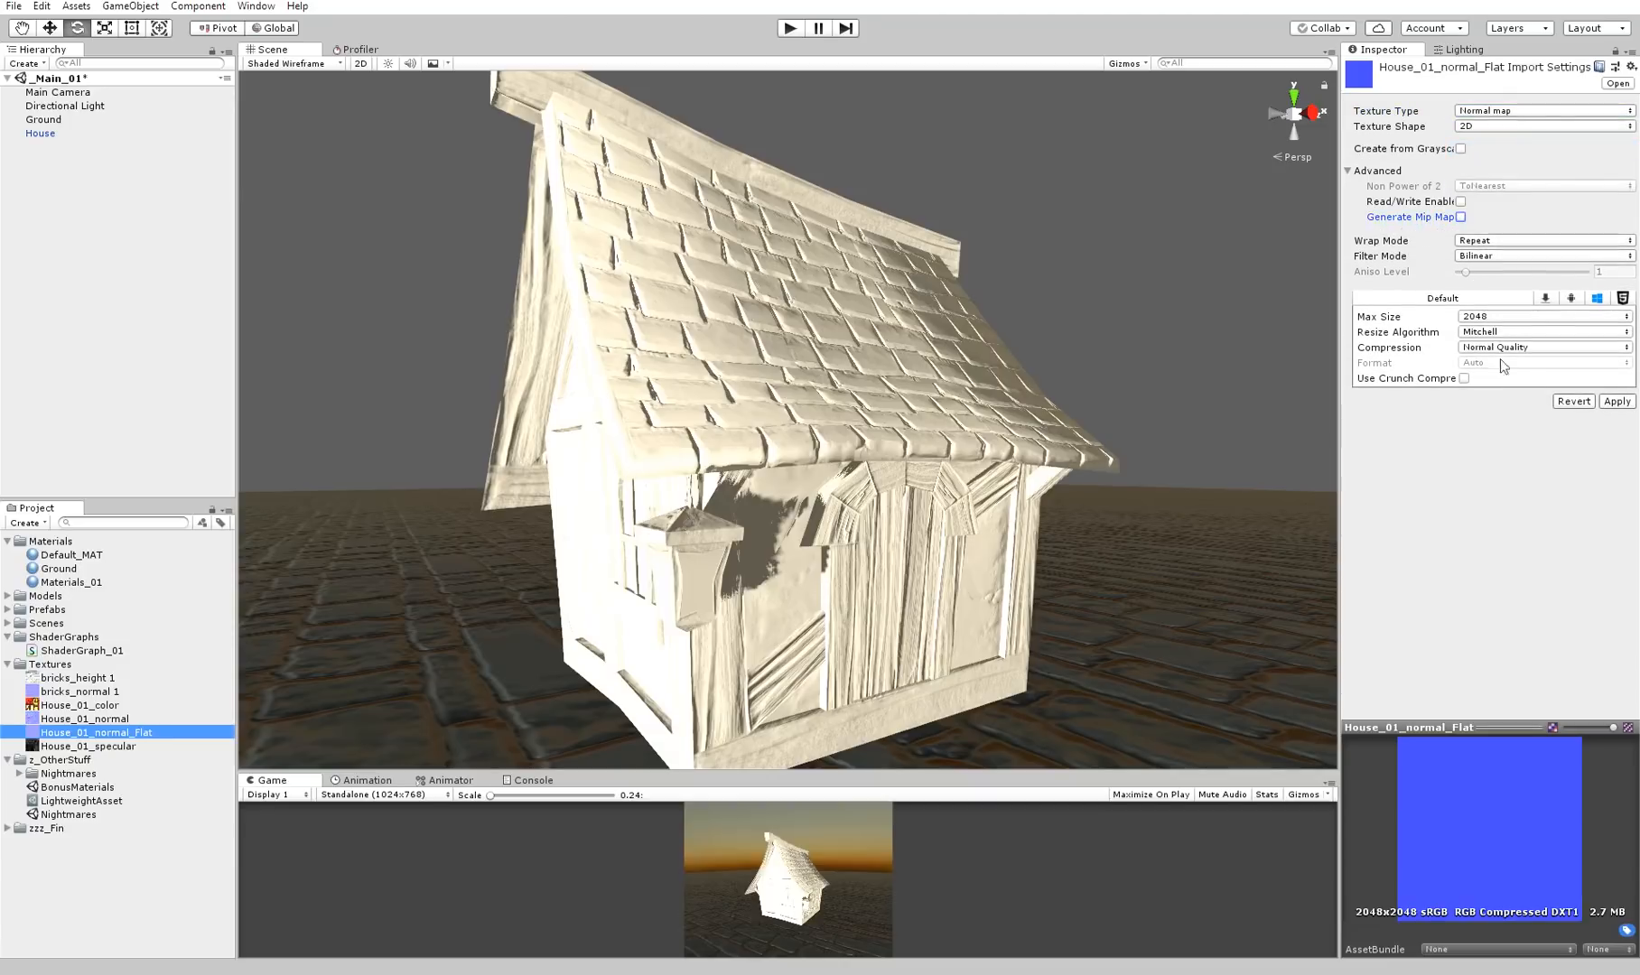
pyautogui.click(1616, 400)
pyautogui.keyDown('alt'); pyautogui.moveTo(1047, 357); pyautogui.dragTo(1073, 355); pyautogui.keyUp('alt')
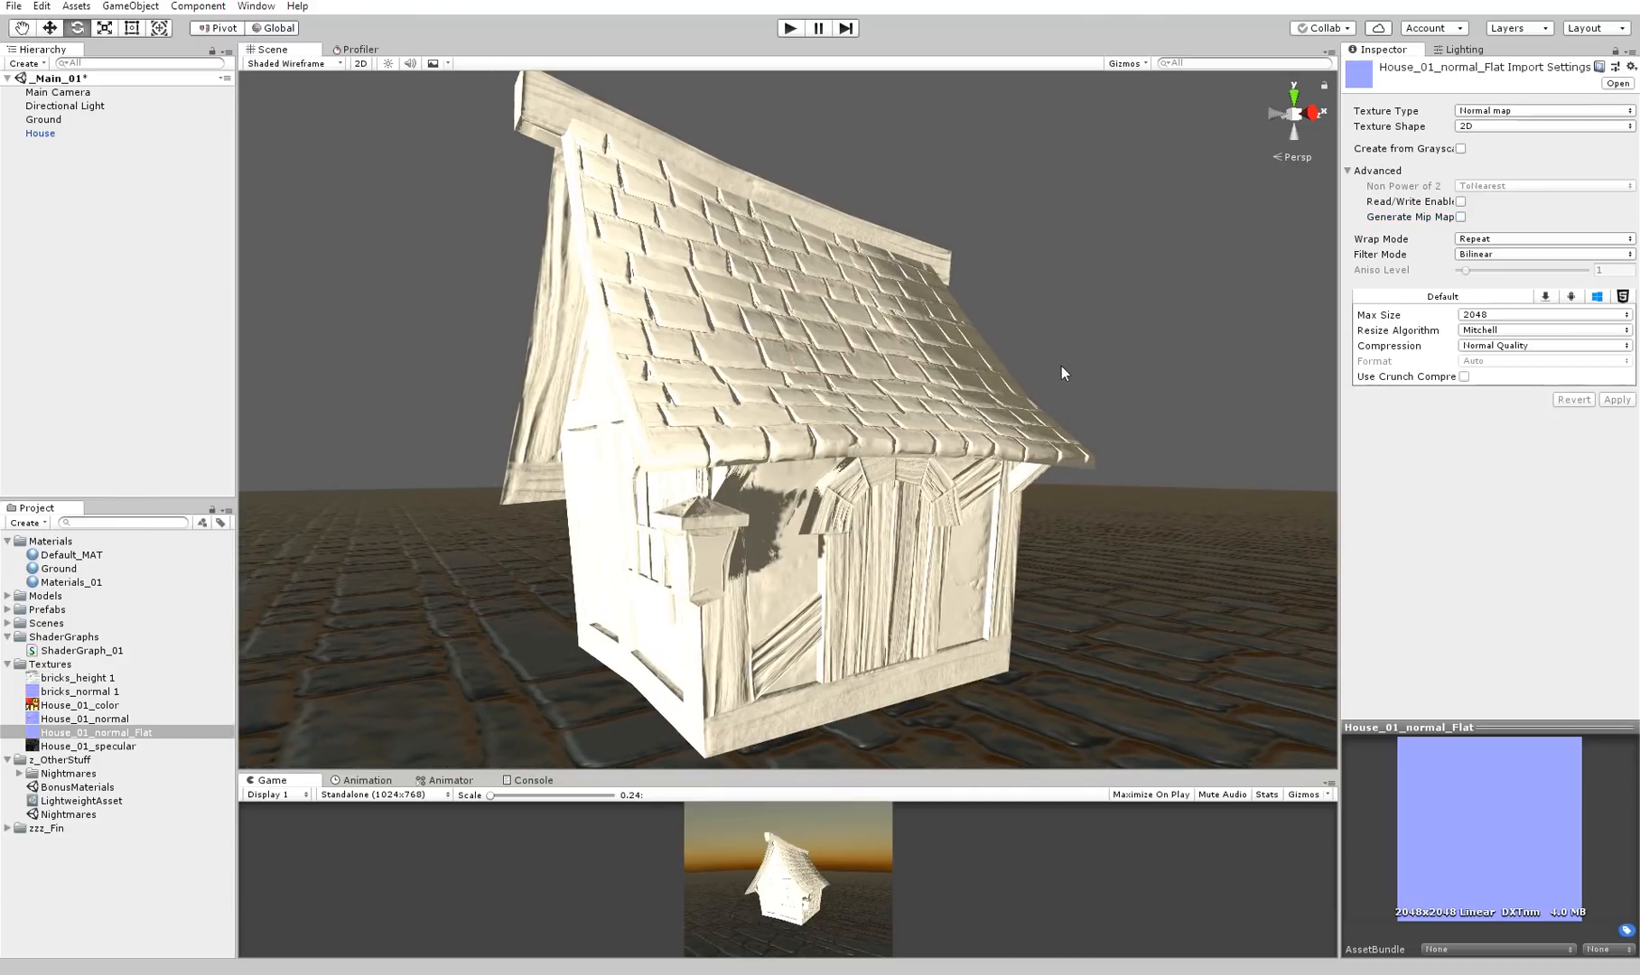
pyautogui.keyDown('alt'); pyautogui.moveTo(1062, 374); pyautogui.dragTo(691, 553); pyautogui.keyUp('alt')
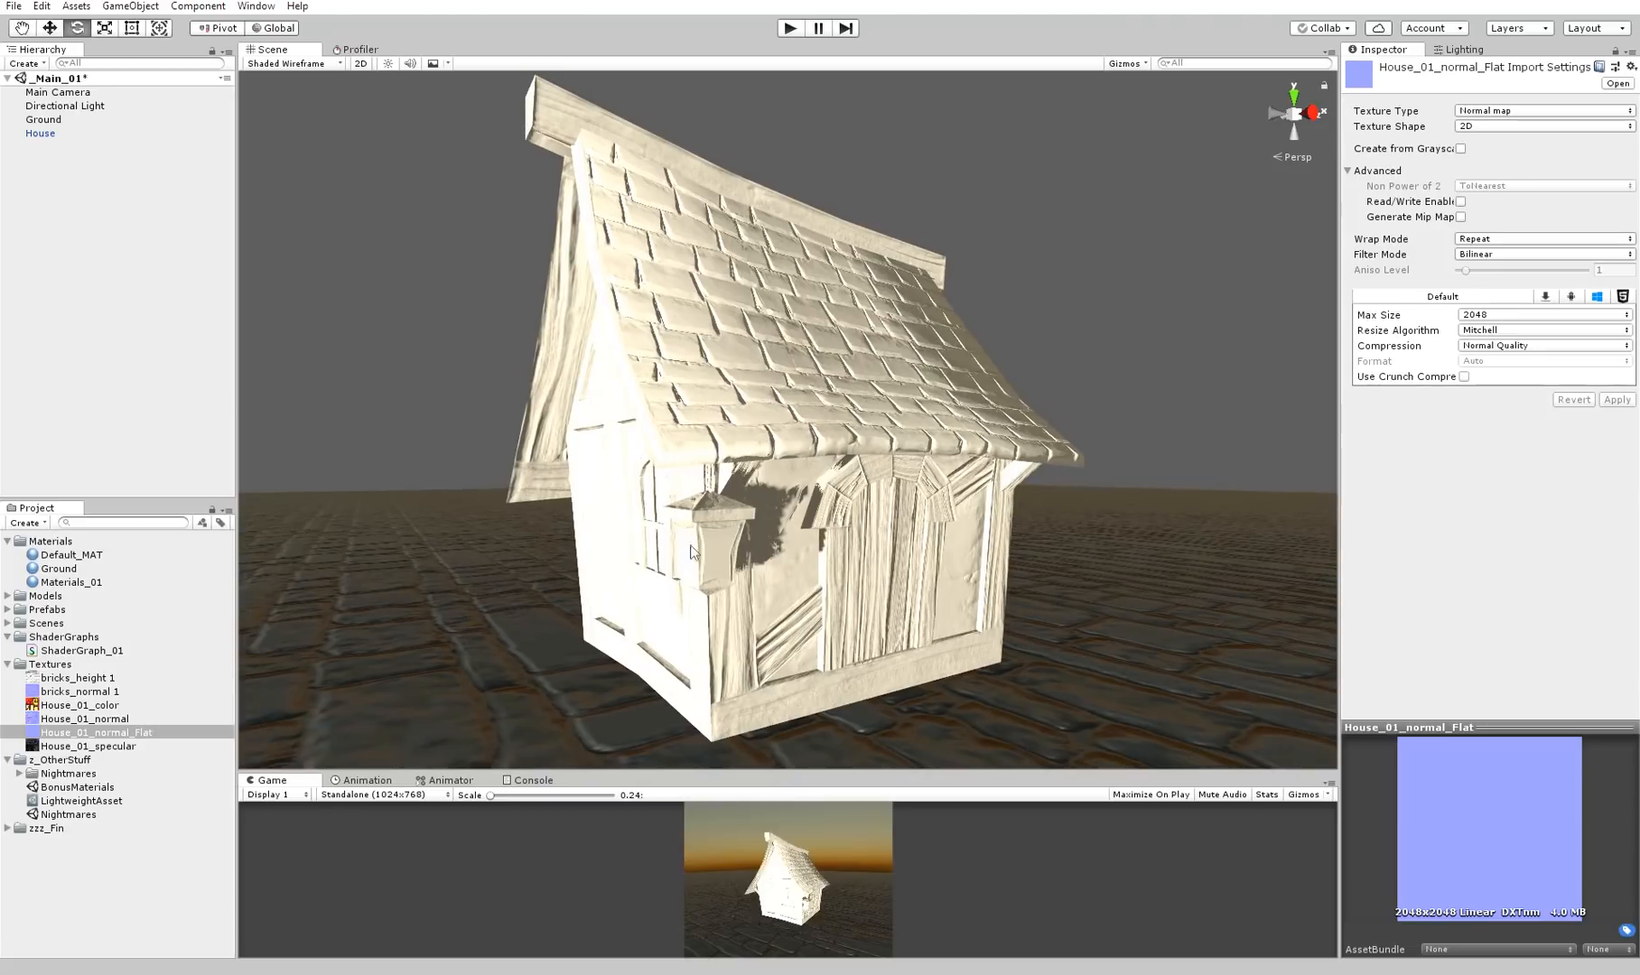
pyautogui.click(83, 650)
pyautogui.click(102, 639)
pyautogui.rightClick(101, 643)
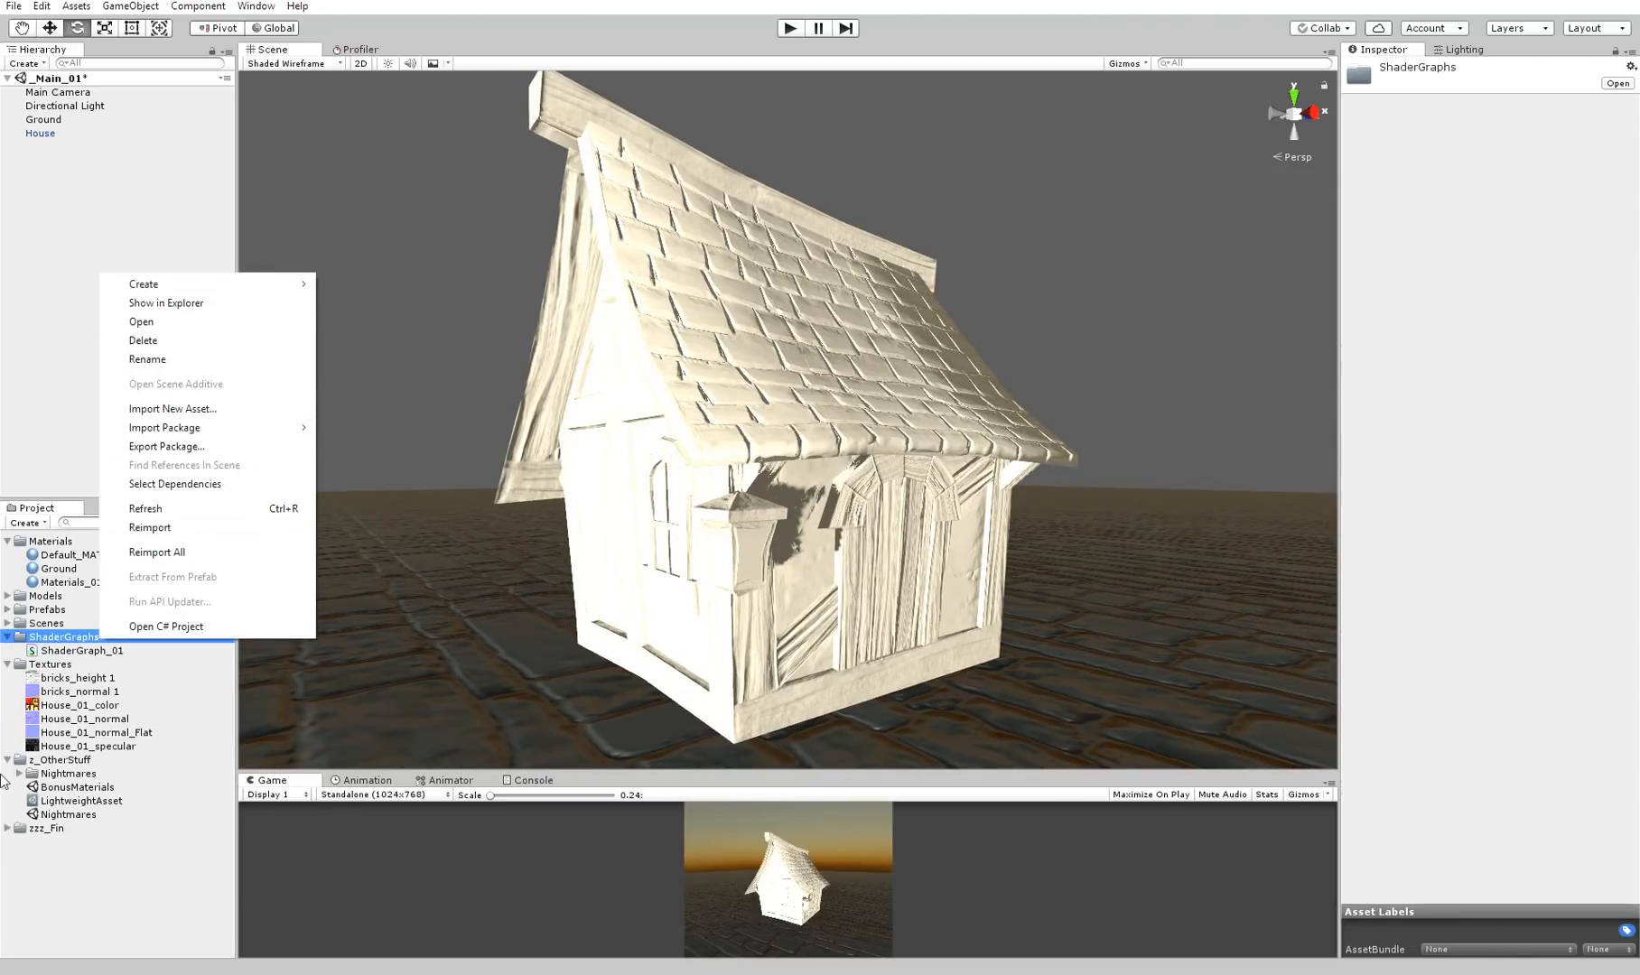
pyautogui.click(8, 770)
pyautogui.click(7, 760)
pyautogui.rightClick(94, 638)
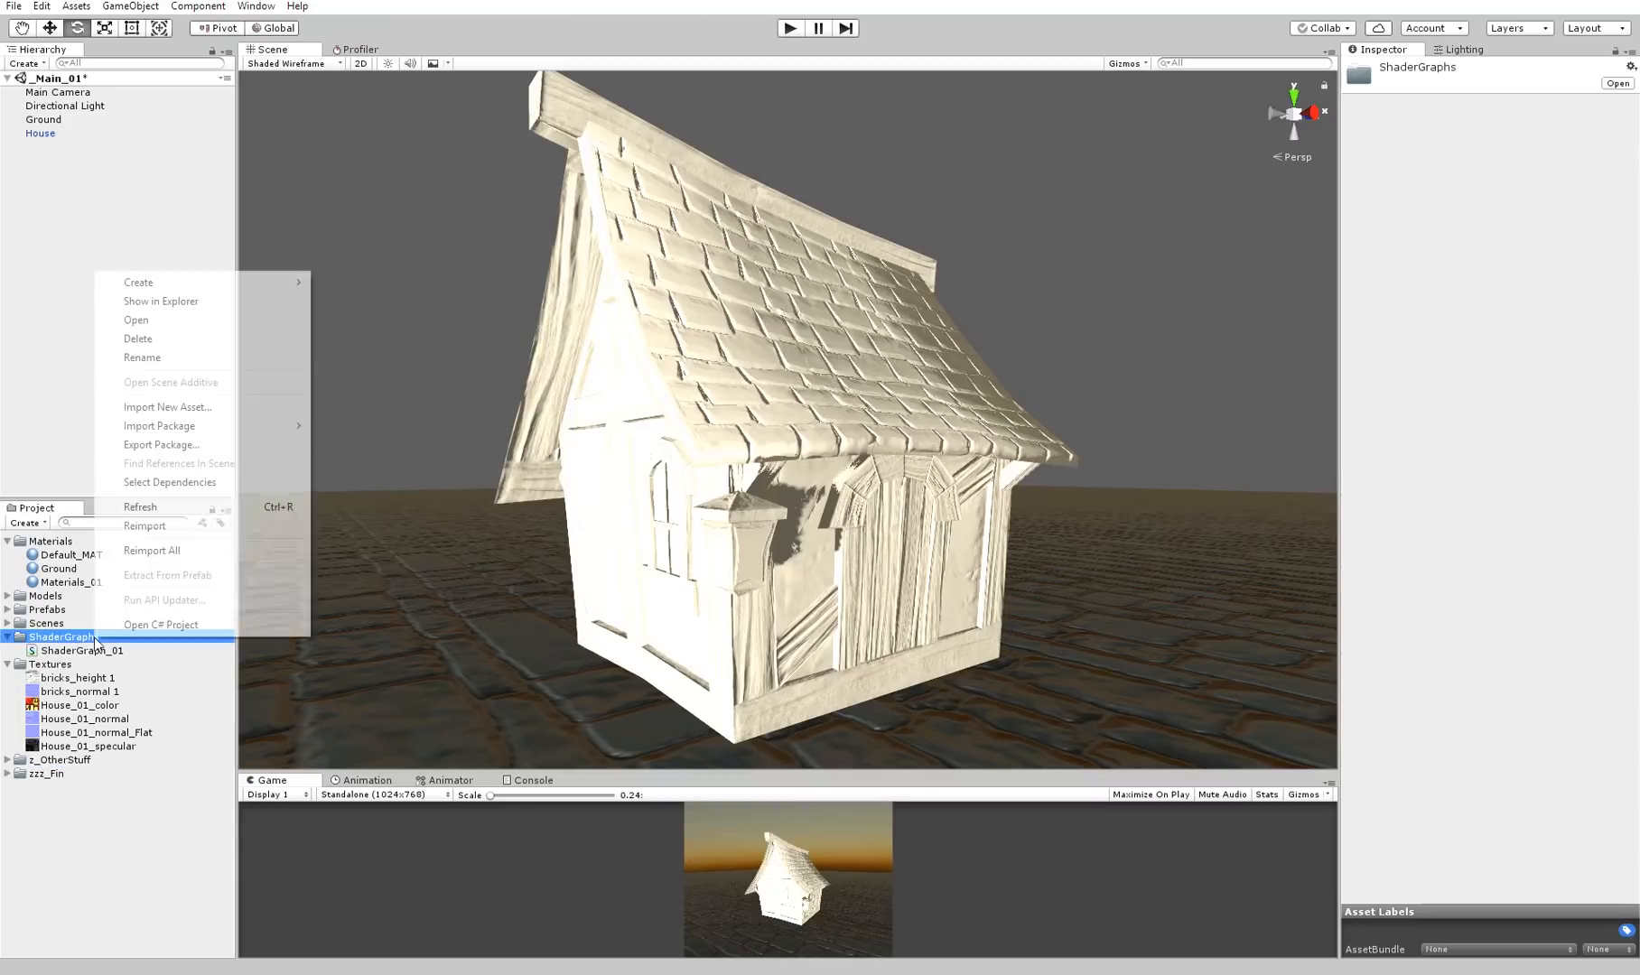
pyautogui.moveTo(208, 282)
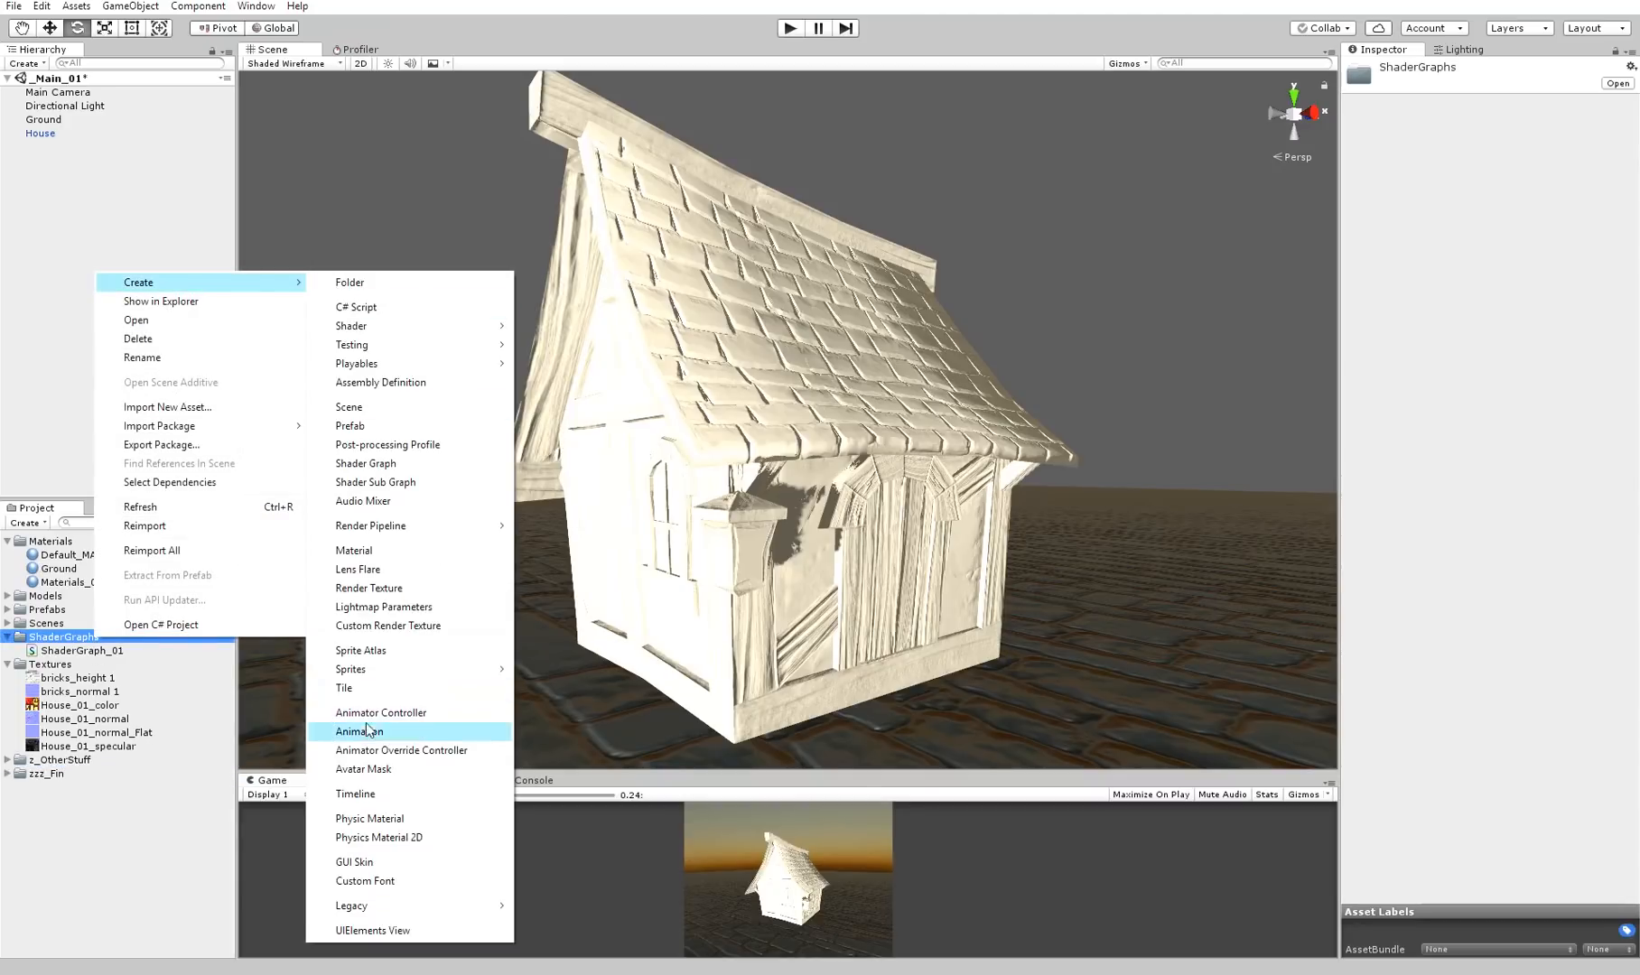
# Duplicate the ShaderGraph_01 asset, open the copy to enlarge its graph editor window, and close the editor
pyautogui.click(59, 650)
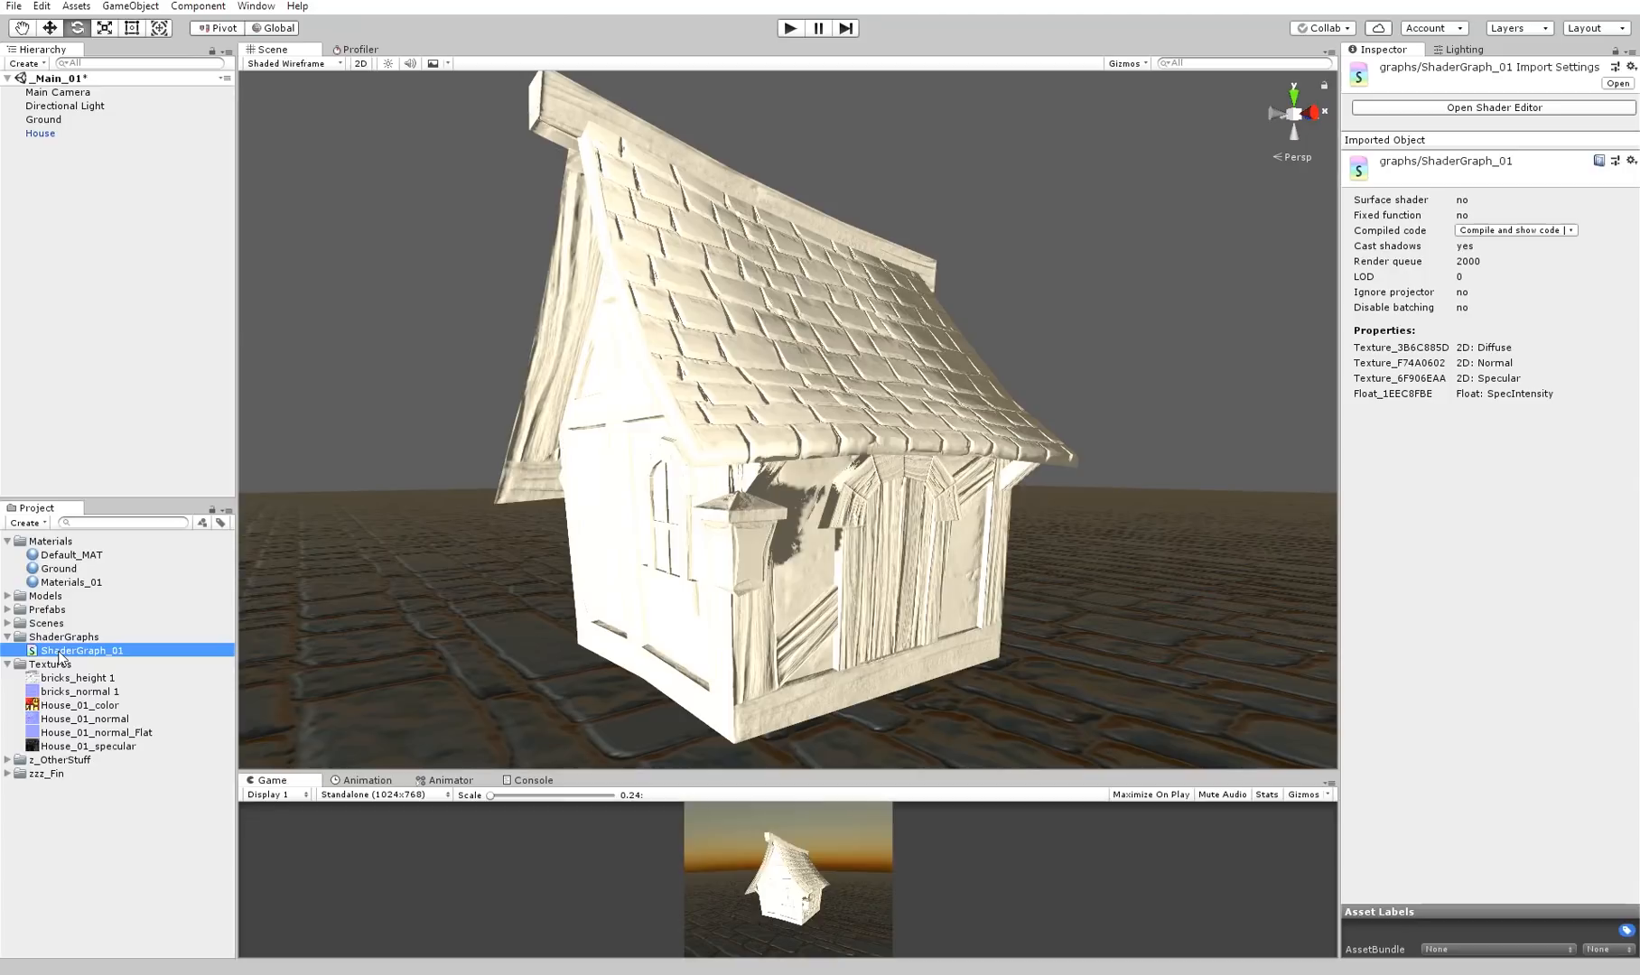
pyautogui.hotkey('ctrl', 'd')
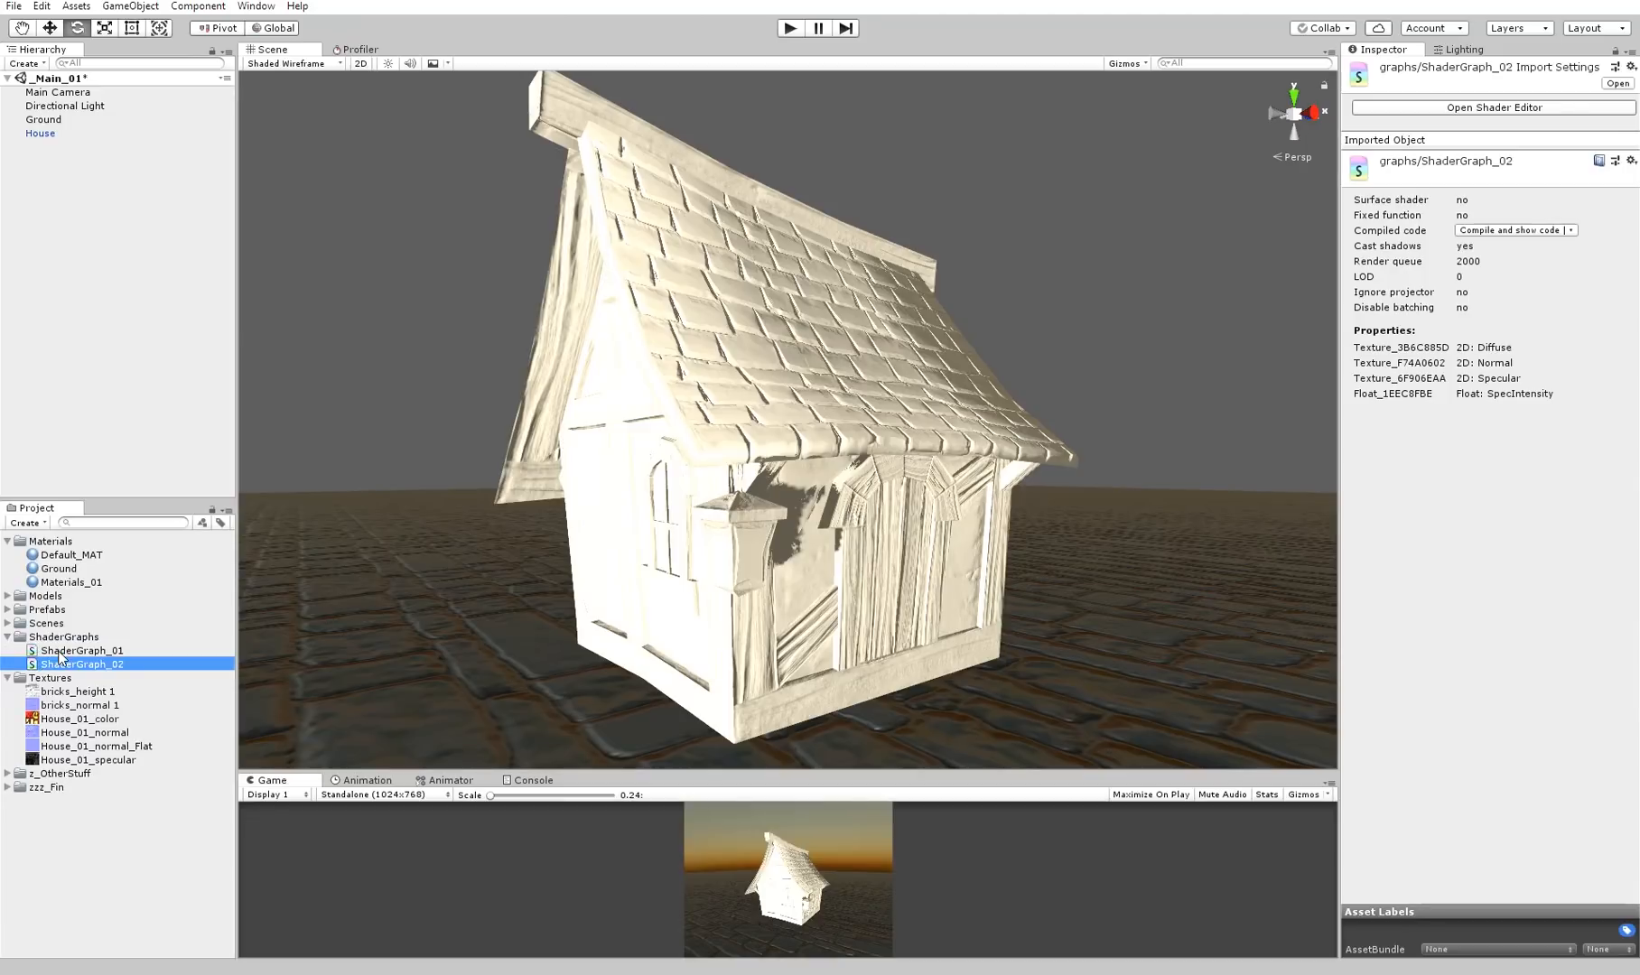
pyautogui.doubleClick(129, 664)
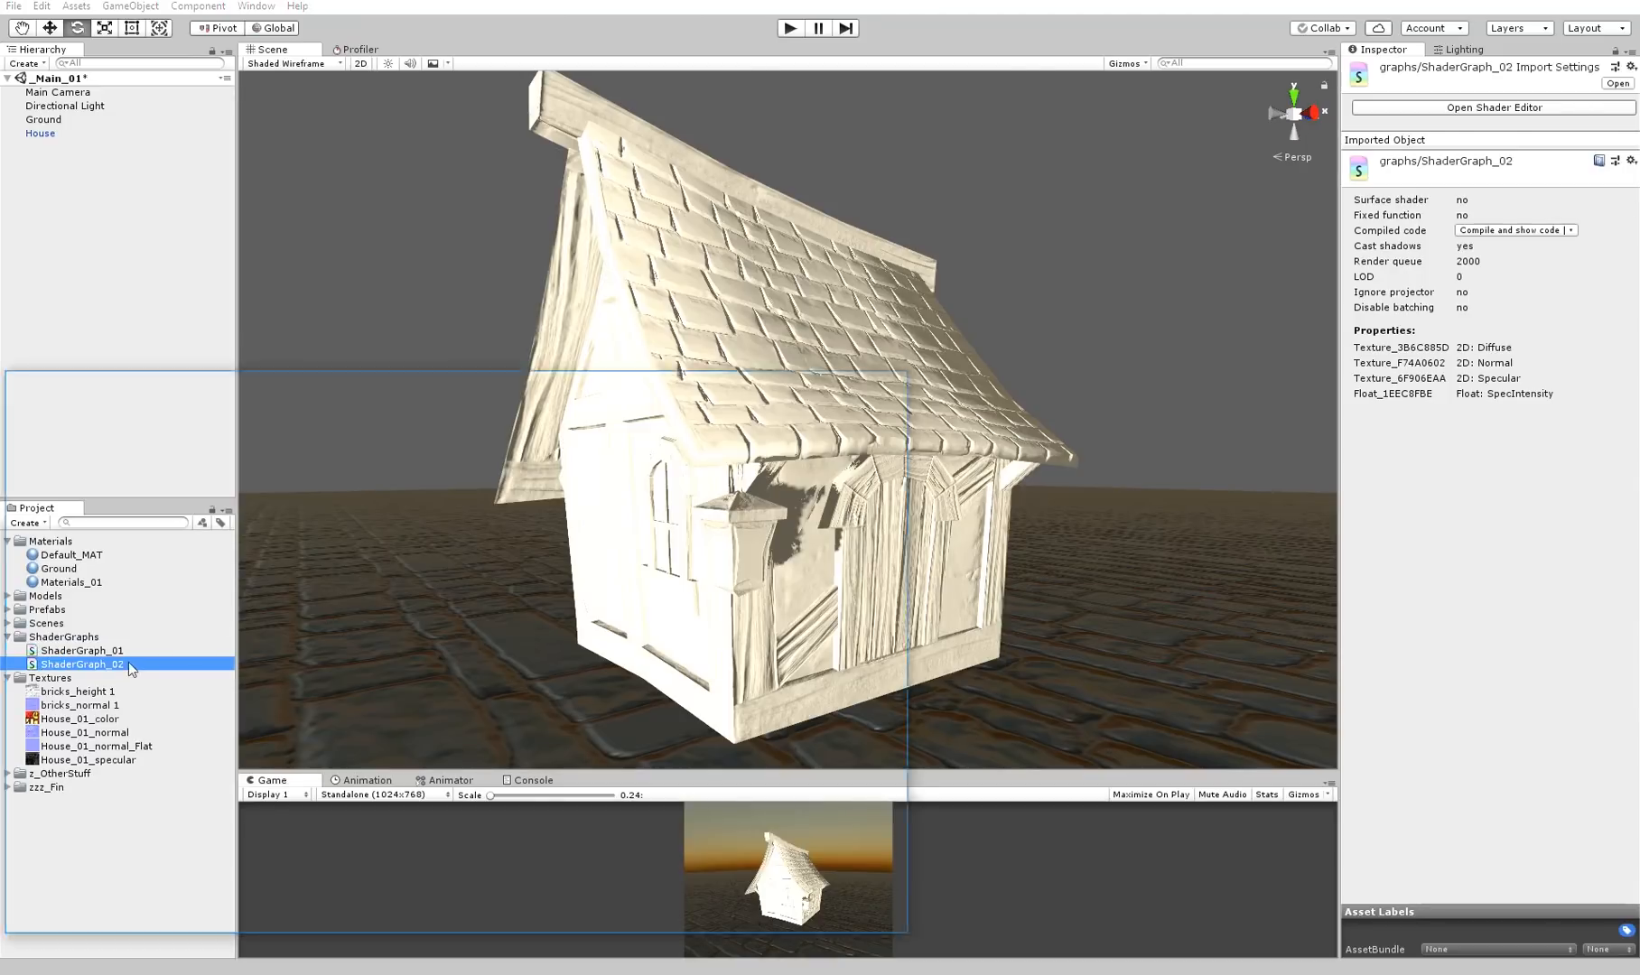
pyautogui.moveTo(545, 386); pyautogui.dragTo(721, 1)
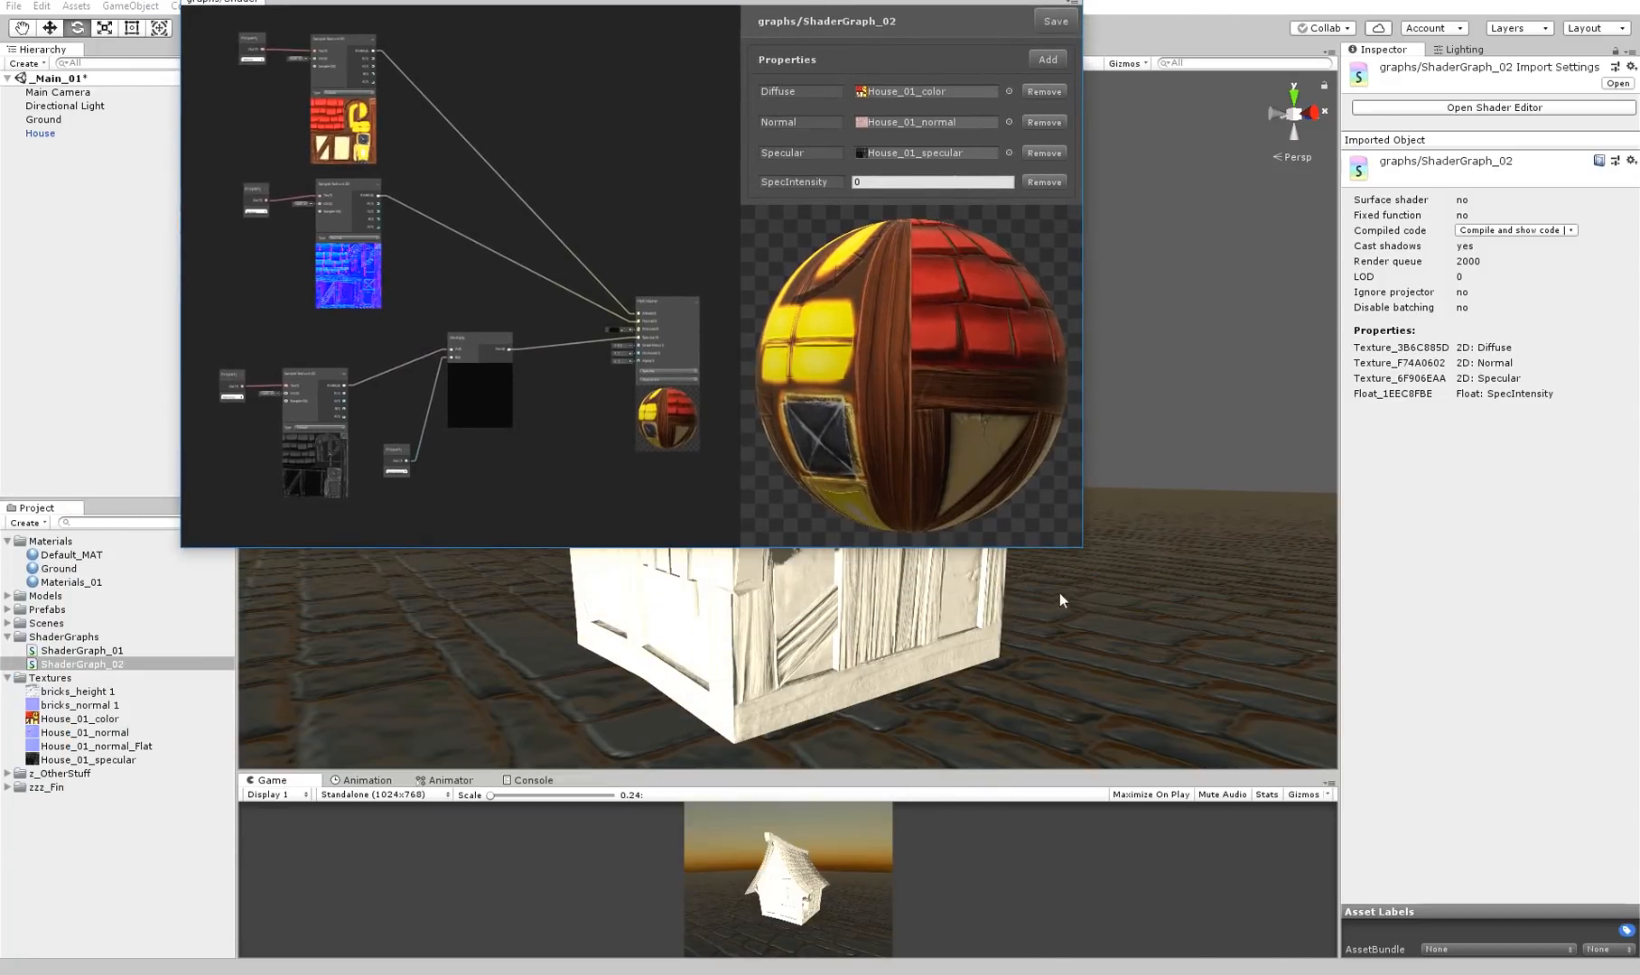
pyautogui.moveTo(1075, 549); pyautogui.dragTo(1346, 874)
pyautogui.click(1339, 3)
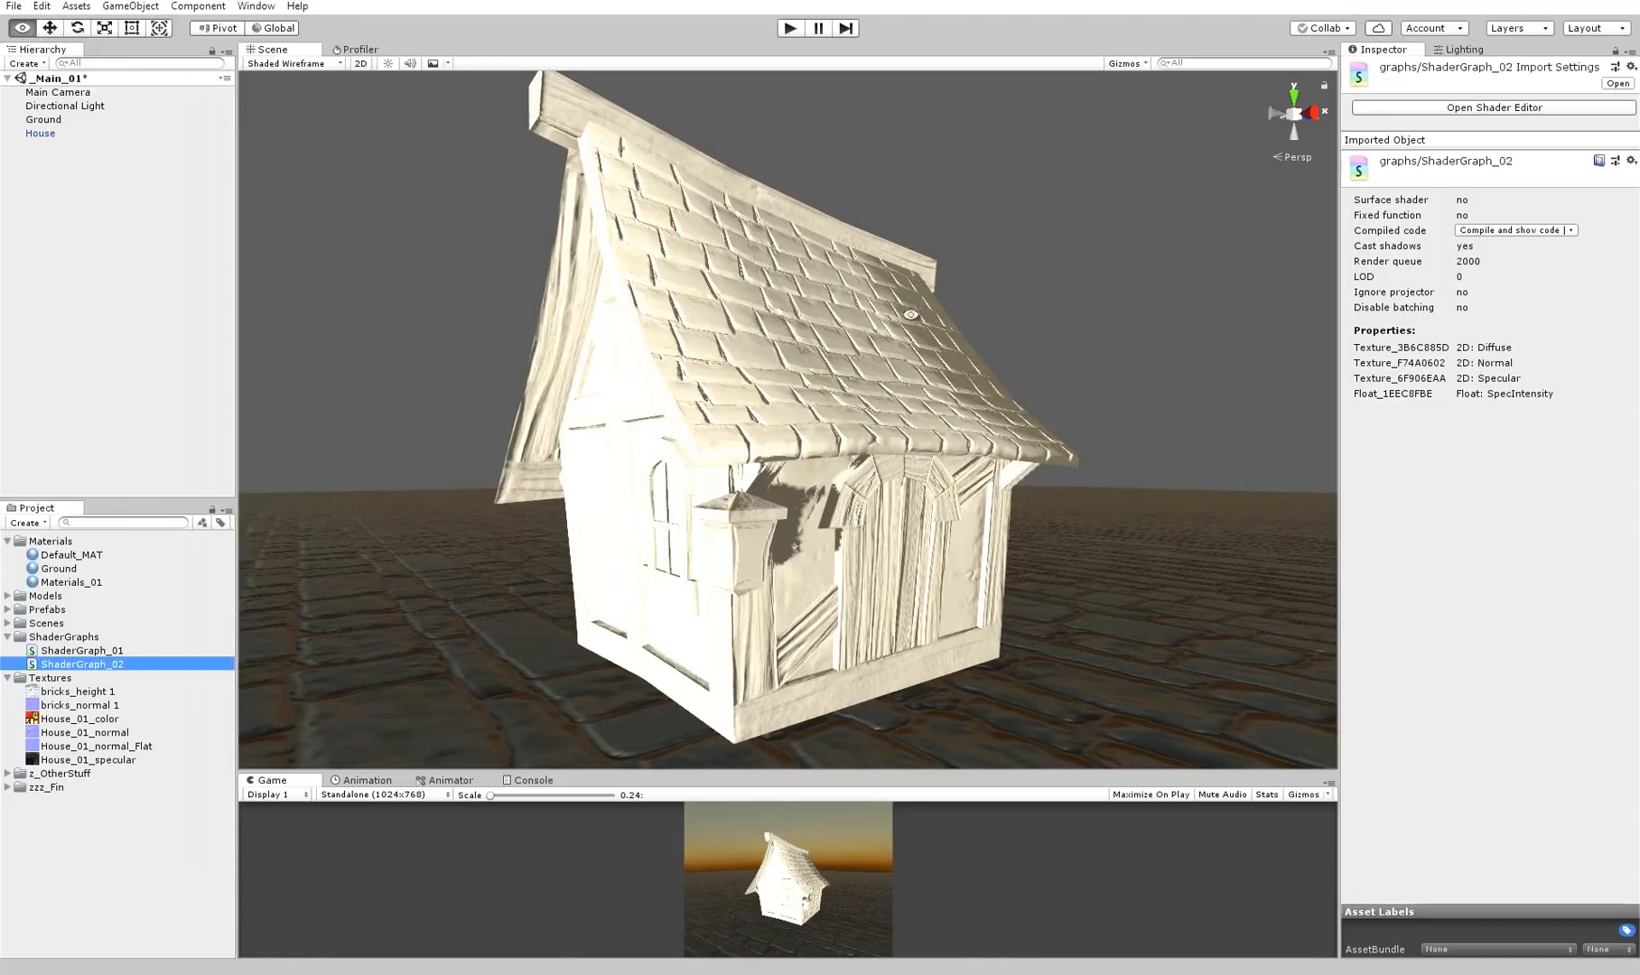
# Duplicate Materials_01 and set the copy's shader to graphs/ShaderGraph_02
pyautogui.click(57, 585)
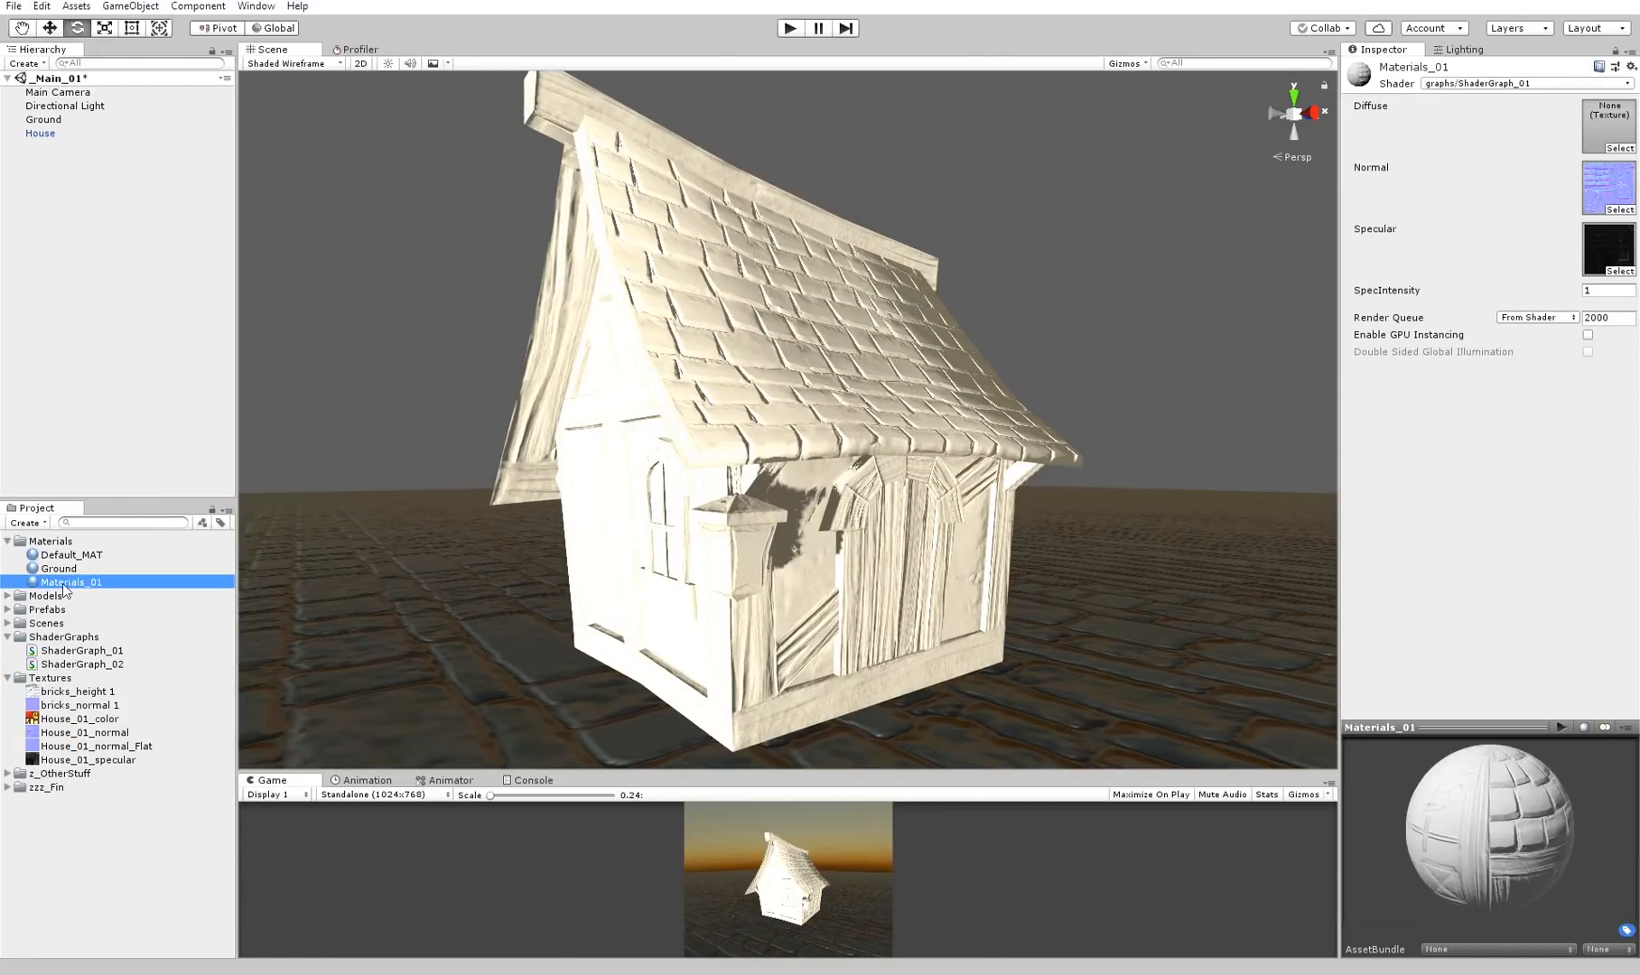
pyautogui.hotkey('ctrl', 'd')
pyautogui.click(1481, 84)
pyautogui.moveTo(1504, 179)
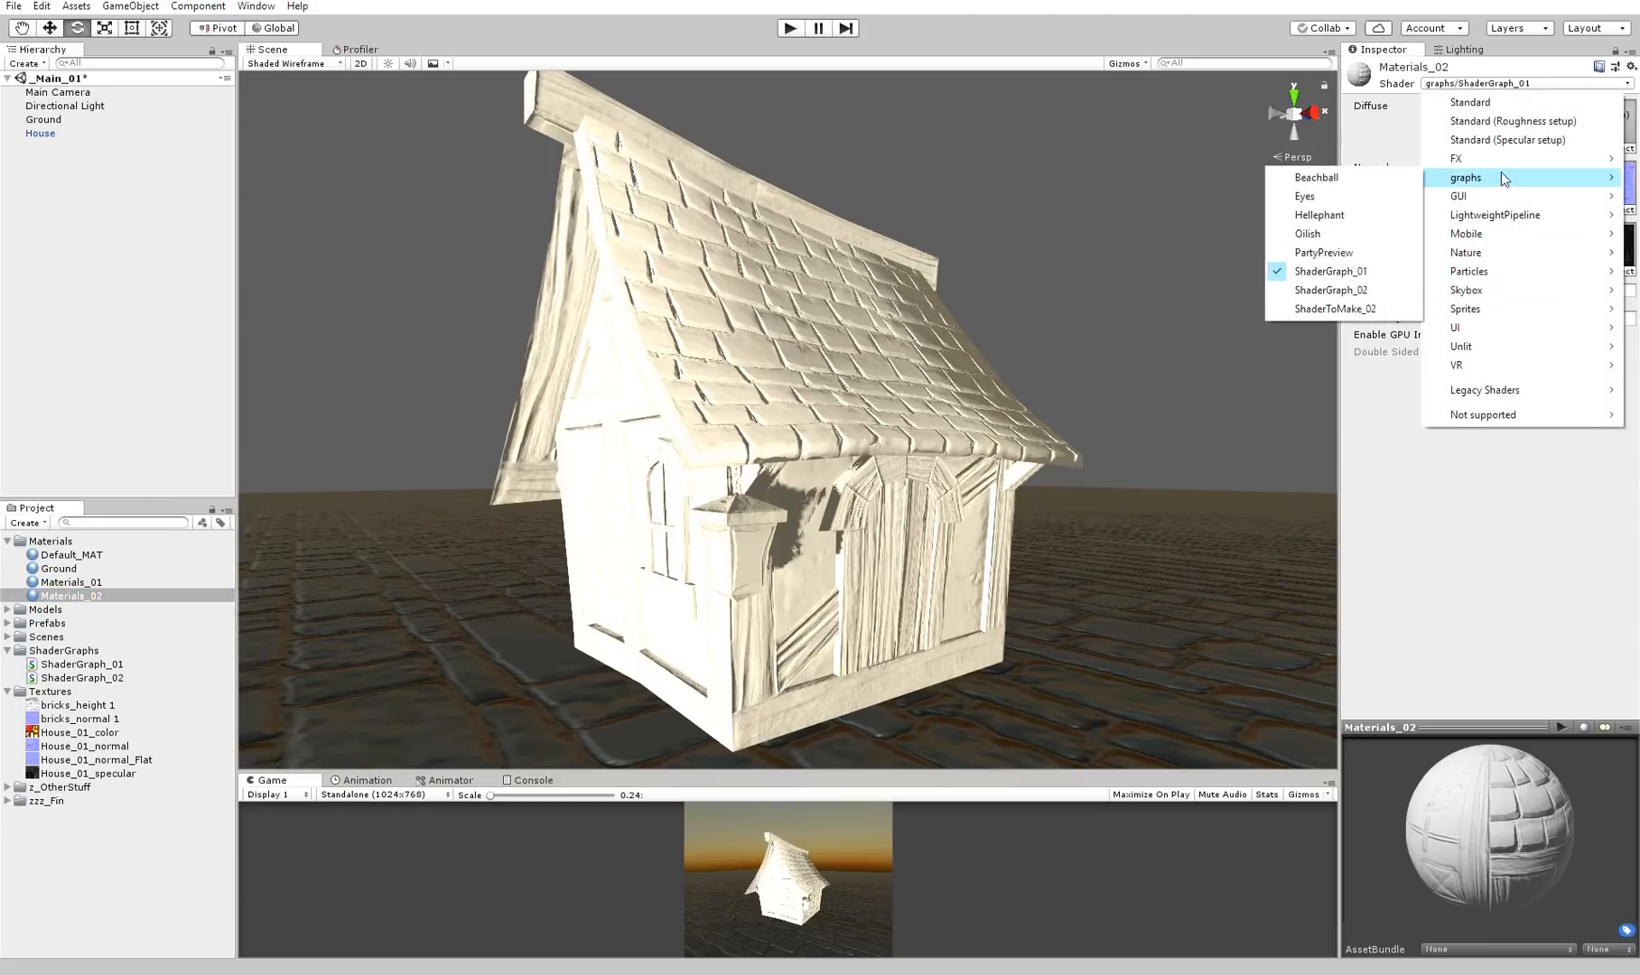
pyautogui.click(1331, 290)
# Apply Materials_02 to the house model in the scene
pyautogui.keyDown('alt'); pyautogui.moveTo(1047, 286); pyautogui.dragTo(1021, 332); pyautogui.keyUp('alt')
pyautogui.click(832, 311)
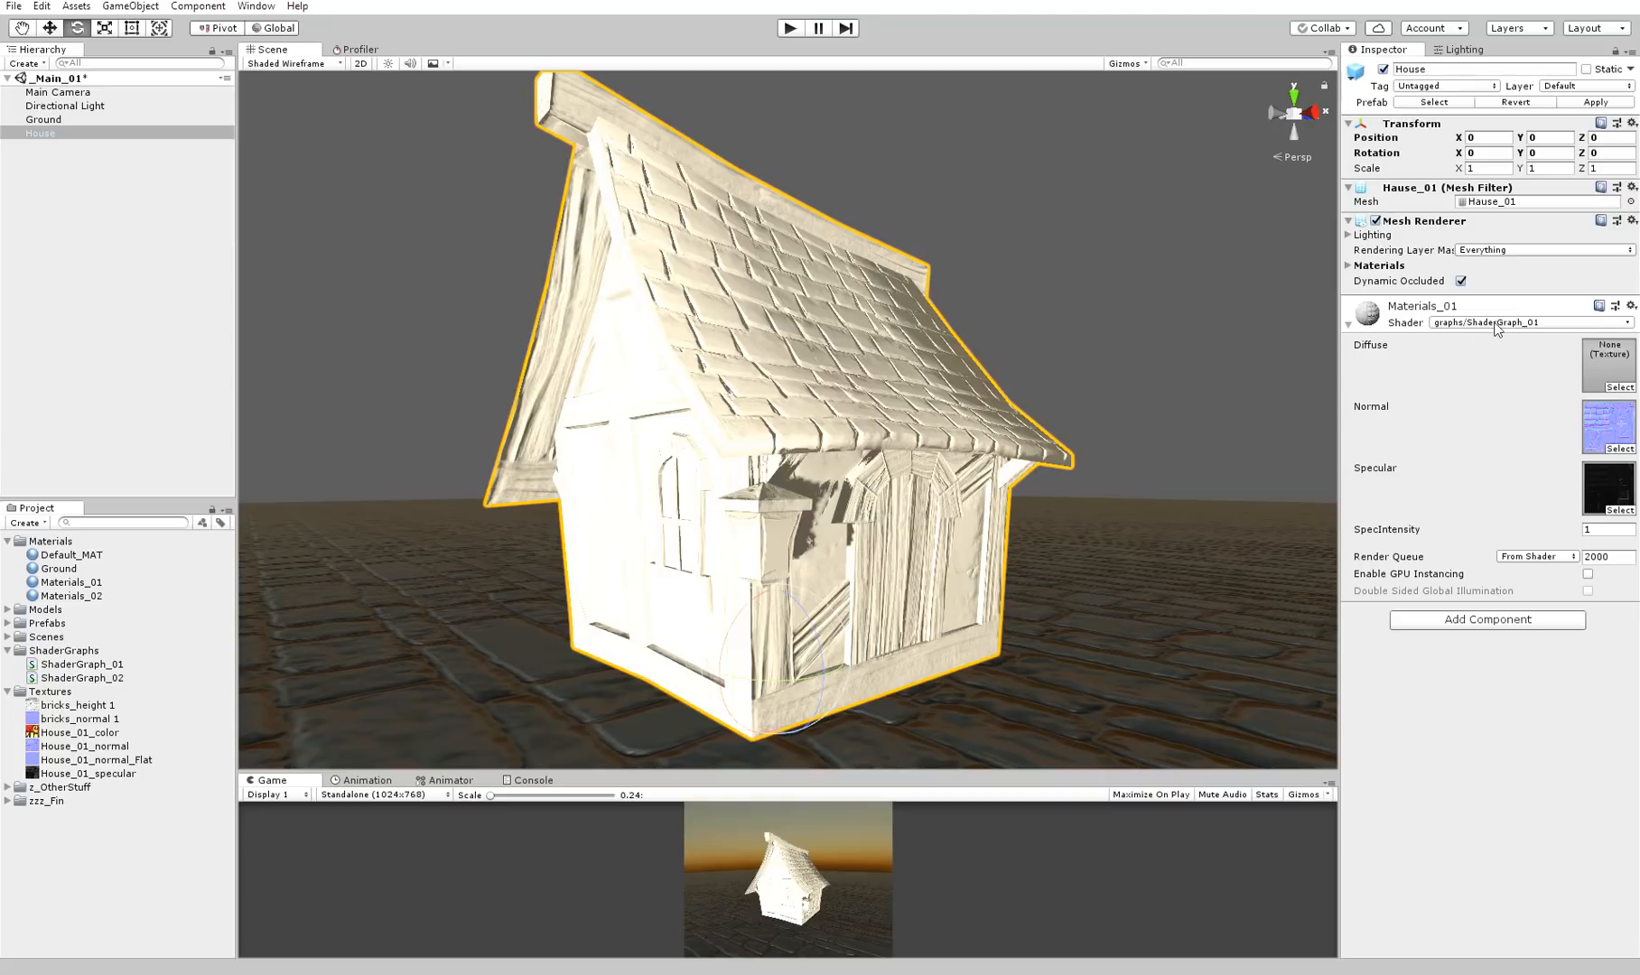
pyautogui.moveTo(87, 592); pyautogui.dragTo(782, 371)
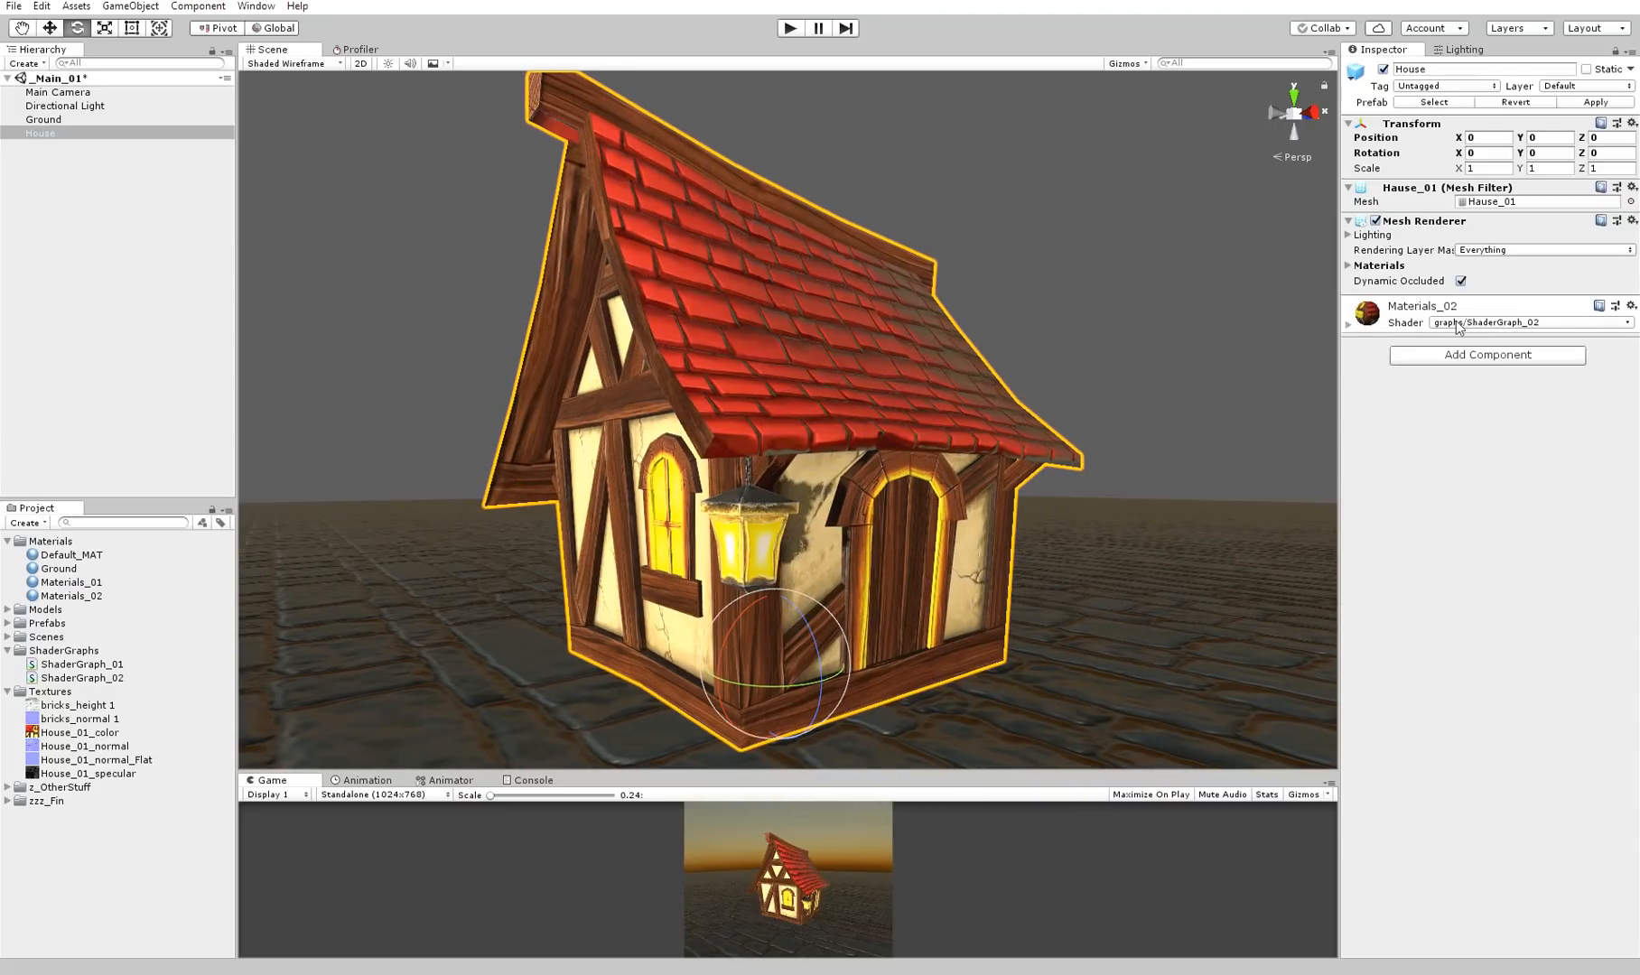
# Open ShaderGraph_02 in the graph editor, then reposition and enlarge its window for editing the nodes
pyautogui.click(54, 677)
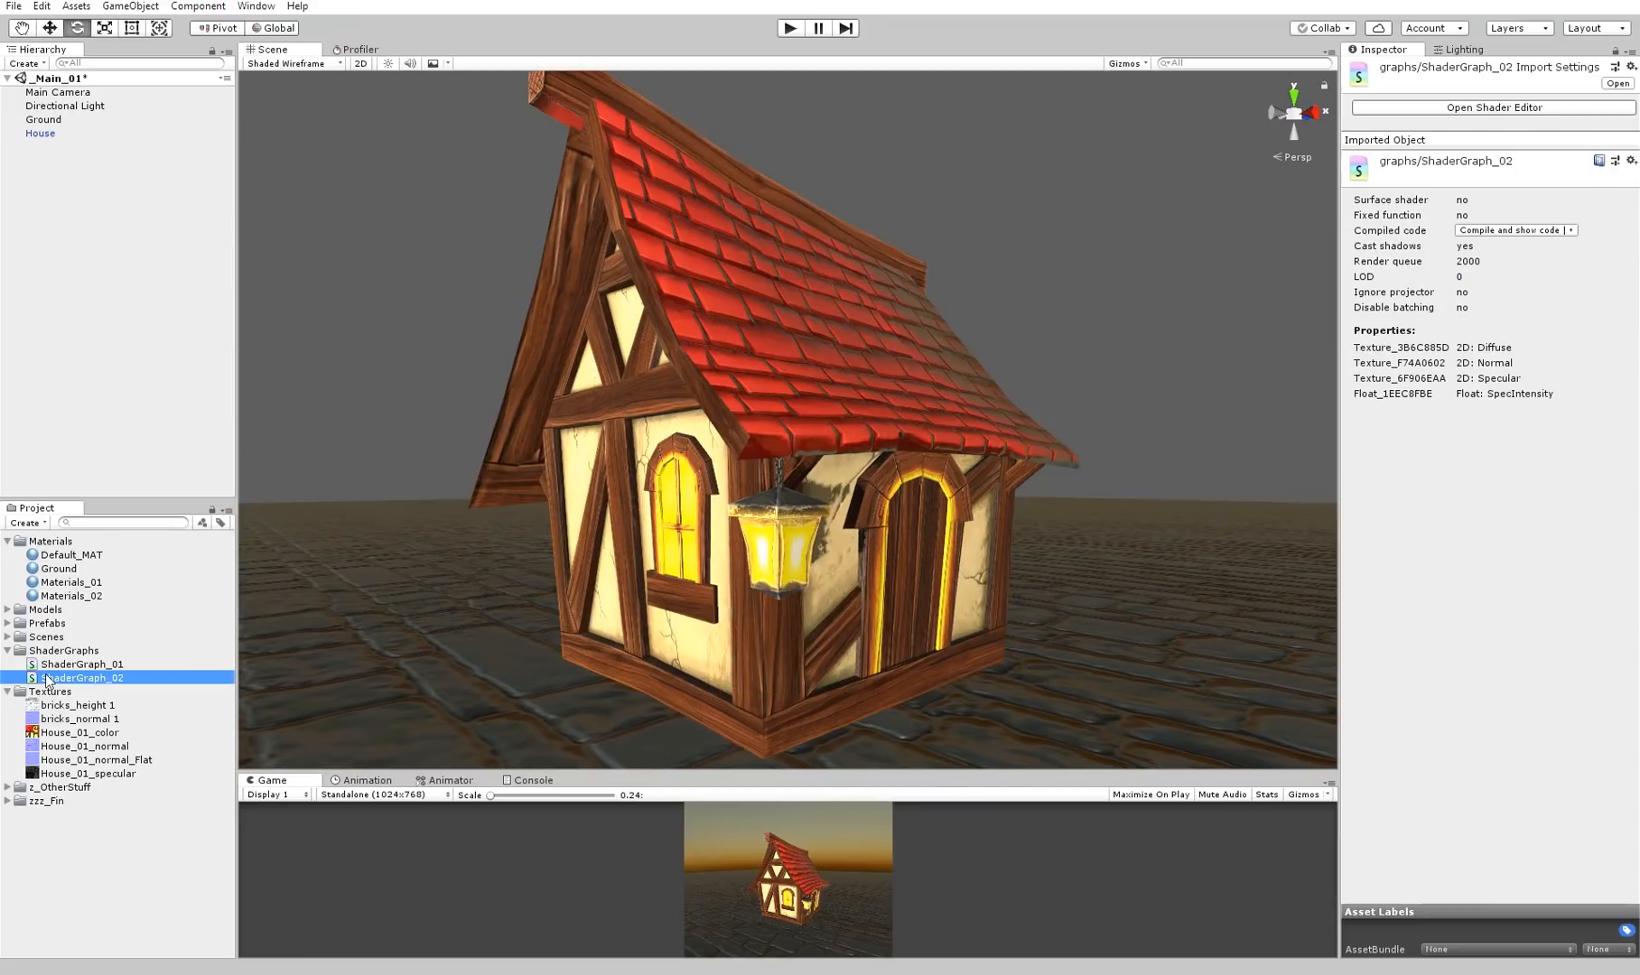
pyautogui.doubleClick(89, 679)
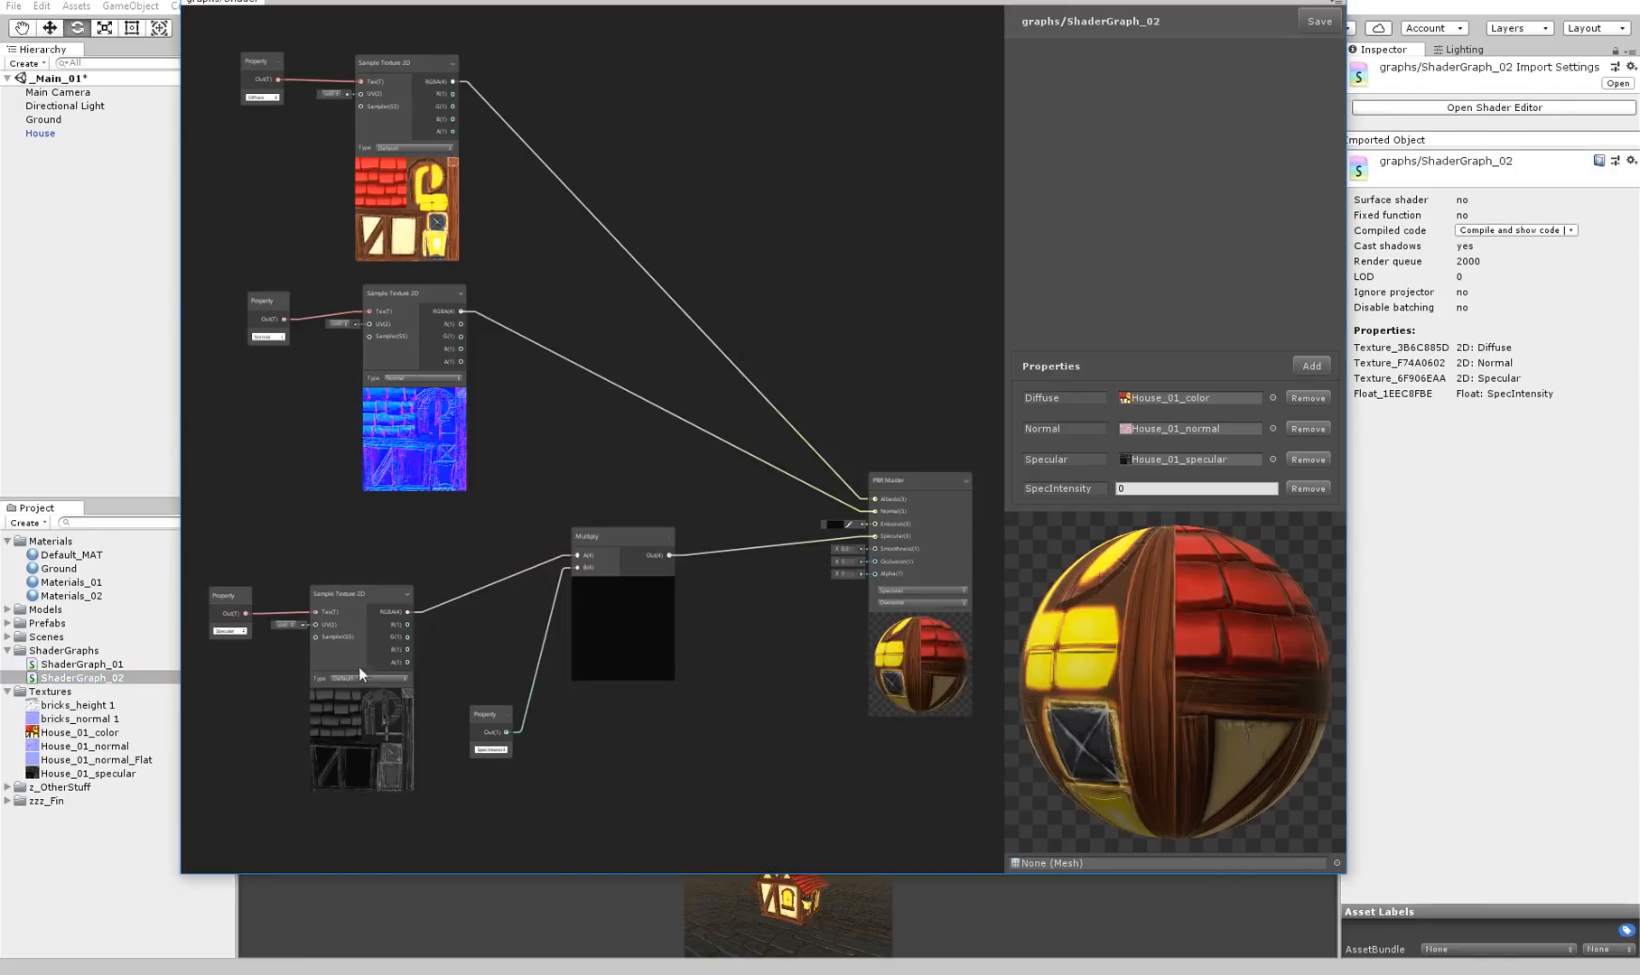
pyautogui.moveTo(871, 2); pyautogui.dragTo(959, 18)
pyautogui.moveTo(685, 495); pyautogui.dragTo(833, 317, button='middle')
pyautogui.scroll(4, 824, 504)
pyautogui.scroll(-2, 832, 315)
pyautogui.moveTo(791, 469); pyautogui.dragTo(708, 521, button='middle')
pyautogui.moveTo(274, 480); pyautogui.dragTo(421, 553)
pyautogui.moveTo(266, 888); pyautogui.dragTo(35, 923)
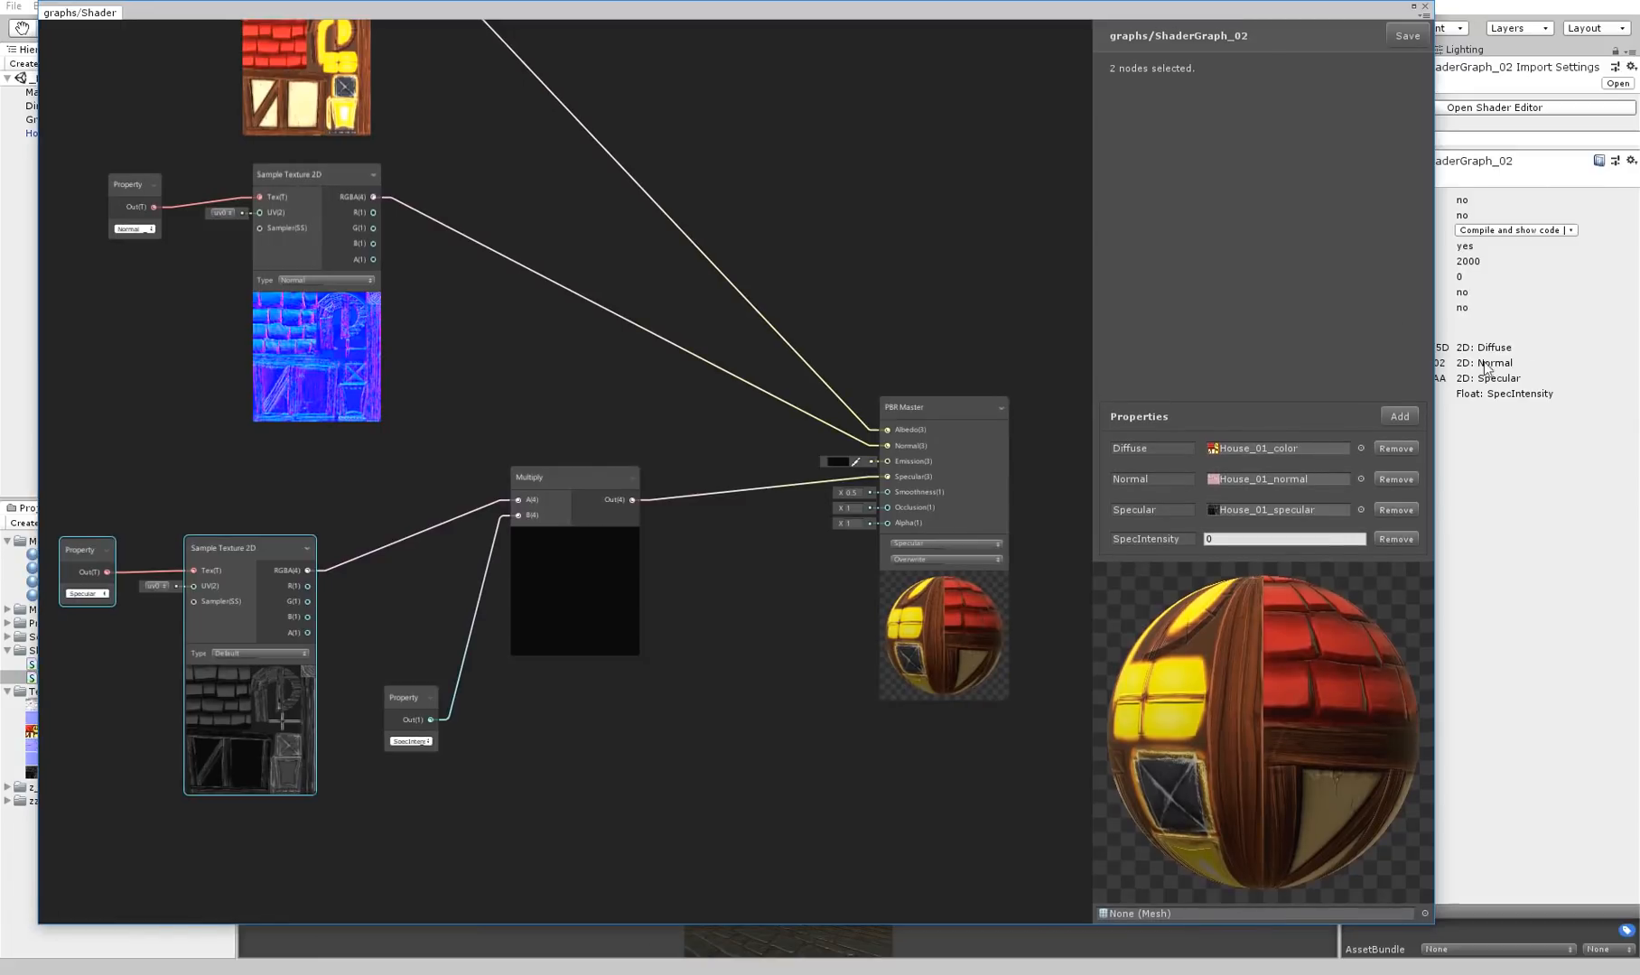
pyautogui.moveTo(1435, 347); pyautogui.dragTo(1575, 347)
pyautogui.moveTo(1073, 7); pyautogui.dragTo(1134, 8)
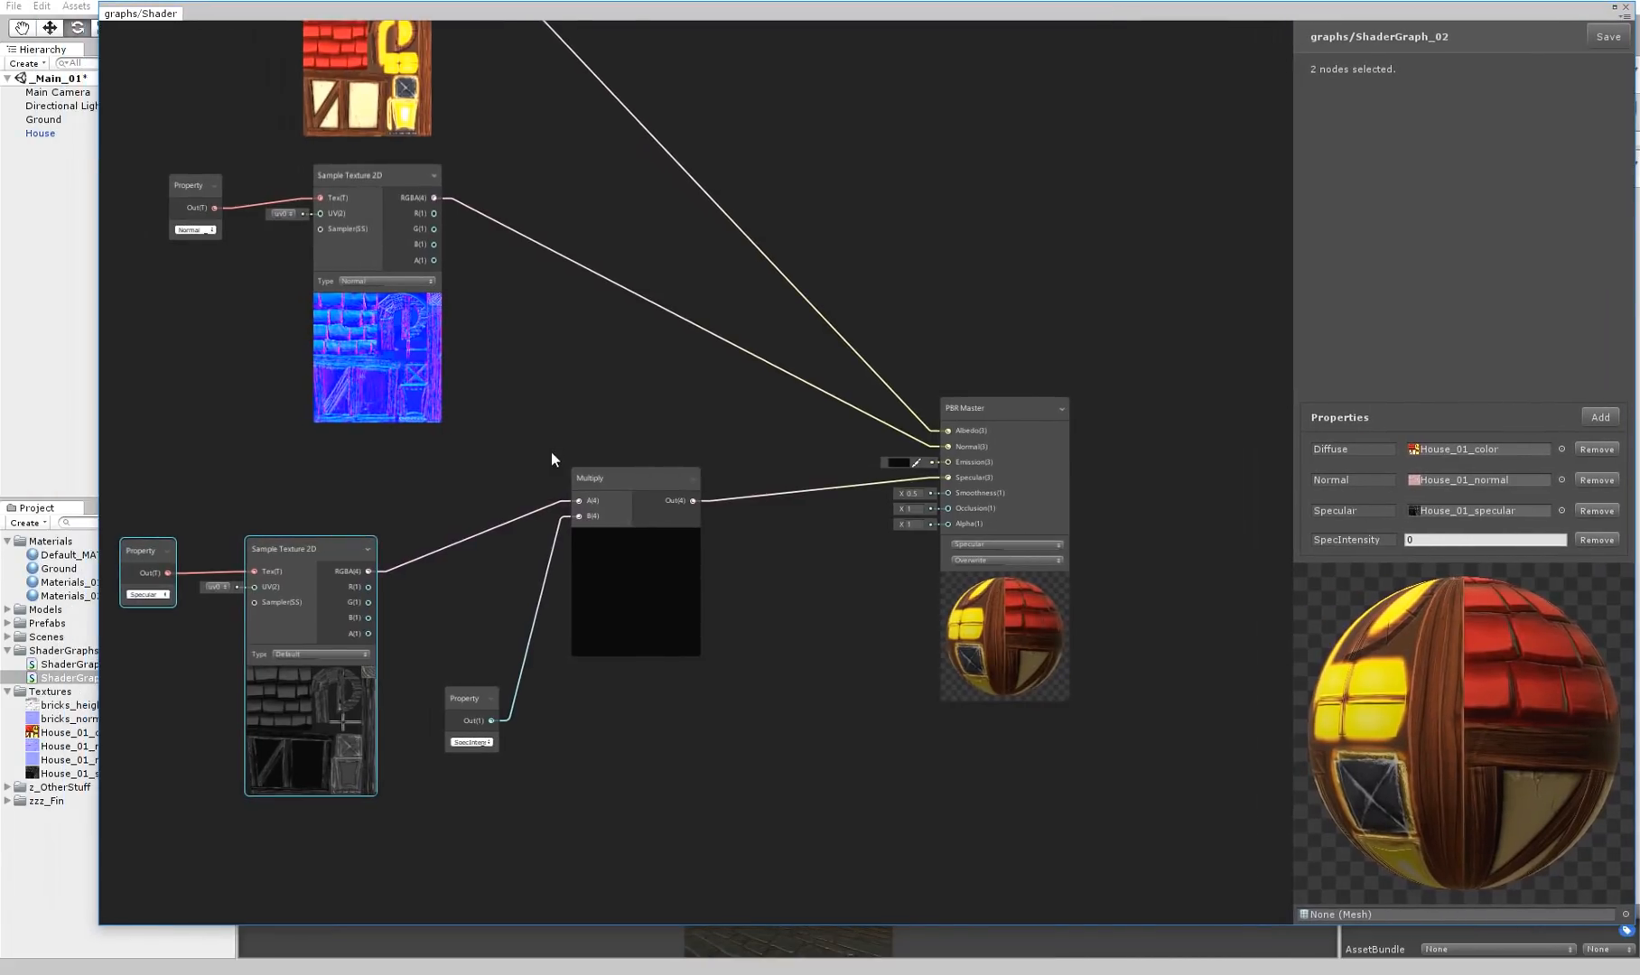
# Move the specular texture, SpecIntensity and Multiply nodes down to free space below the normal map nodes
pyautogui.moveTo(212, 563); pyautogui.dragTo(411, 475, button='middle')
pyautogui.moveTo(307, 414); pyautogui.dragTo(934, 798)
pyautogui.moveTo(838, 382); pyautogui.dragTo(934, 823)
pyautogui.click(746, 490)
pyautogui.moveTo(697, 465); pyautogui.dragTo(833, 618, button='middle')
# Add the House_01_normal_Flat texture to ShaderGraph_02 as a Sample Texture 2D node below the house normal map node
pyautogui.rightClick(559, 556)
pyautogui.click(544, 481)
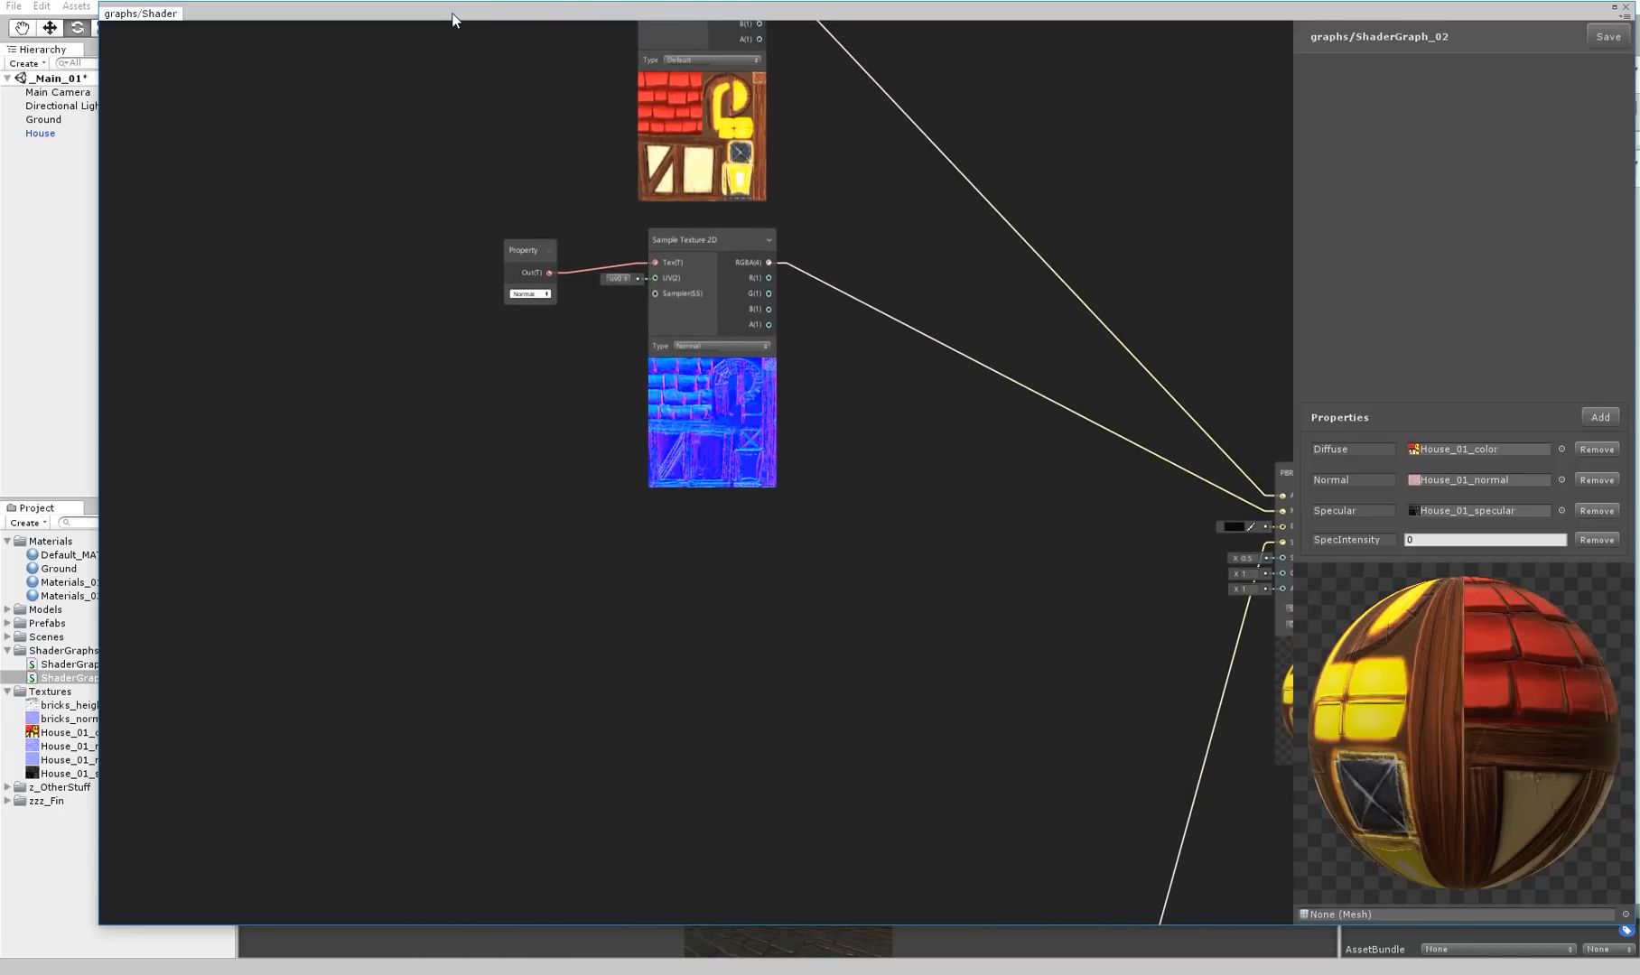
pyautogui.moveTo(452, 18); pyautogui.dragTo(498, 19)
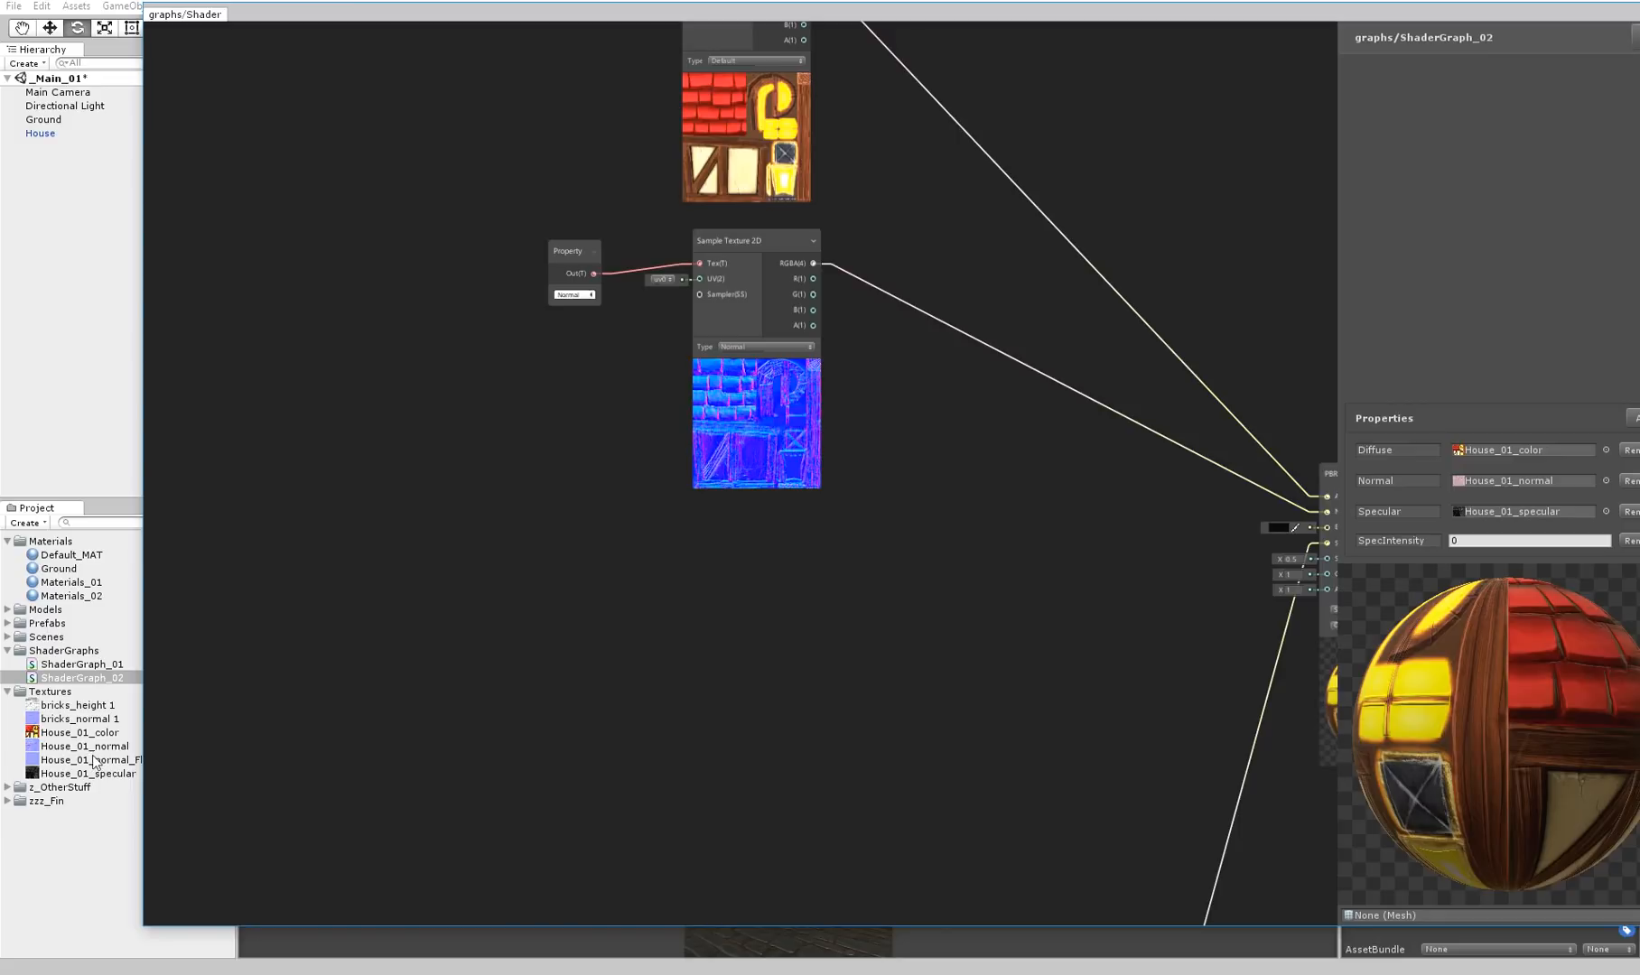
pyautogui.moveTo(91, 763); pyautogui.dragTo(726, 542)
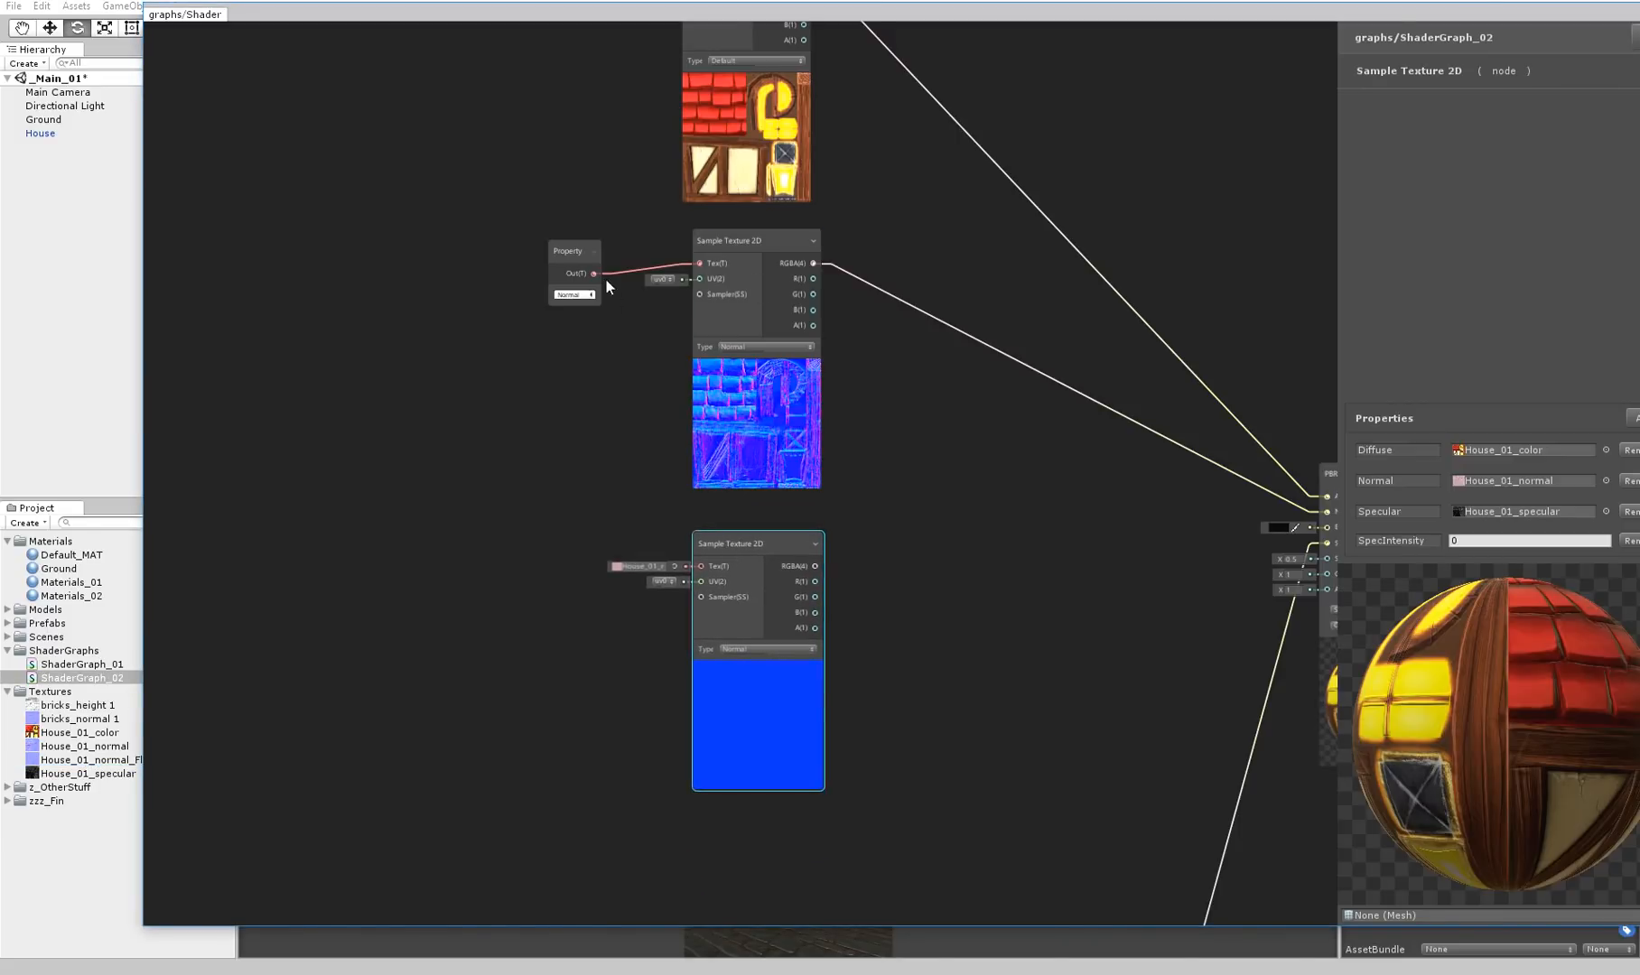
# Move the Normal property node and both normal samplers further from PBR Master, and reposition the graph window to show it fully
pyautogui.moveTo(569, 257); pyautogui.dragTo(398, 256)
pyautogui.moveTo(737, 241); pyautogui.dragTo(543, 234)
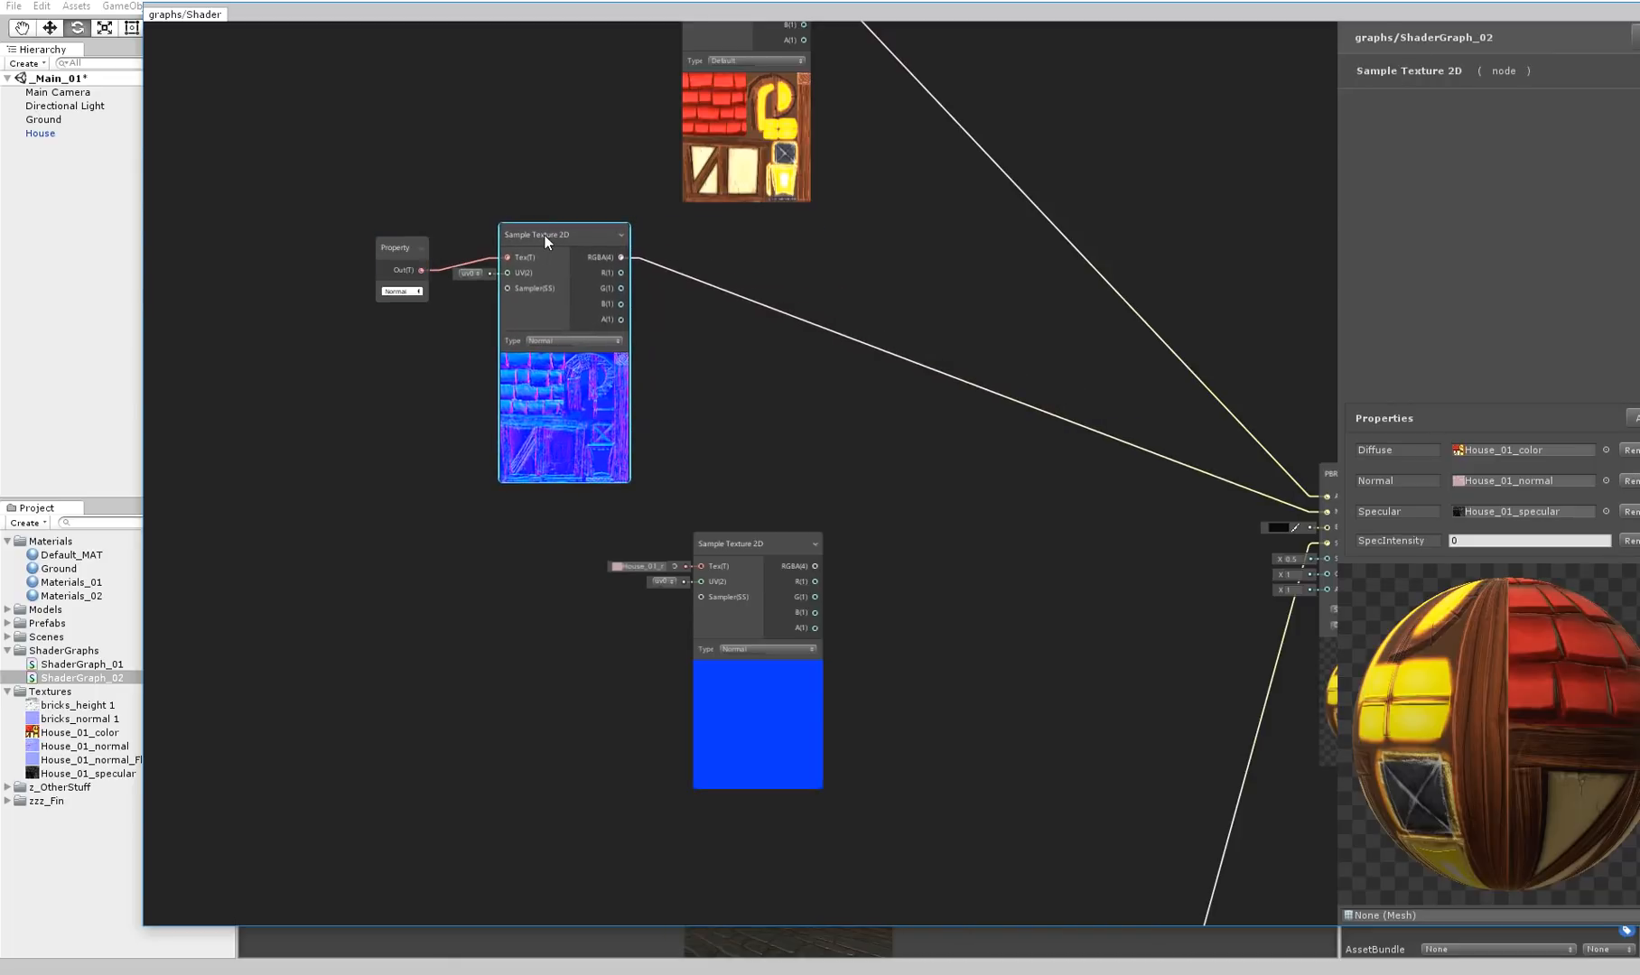
pyautogui.moveTo(747, 544); pyautogui.dragTo(548, 532)
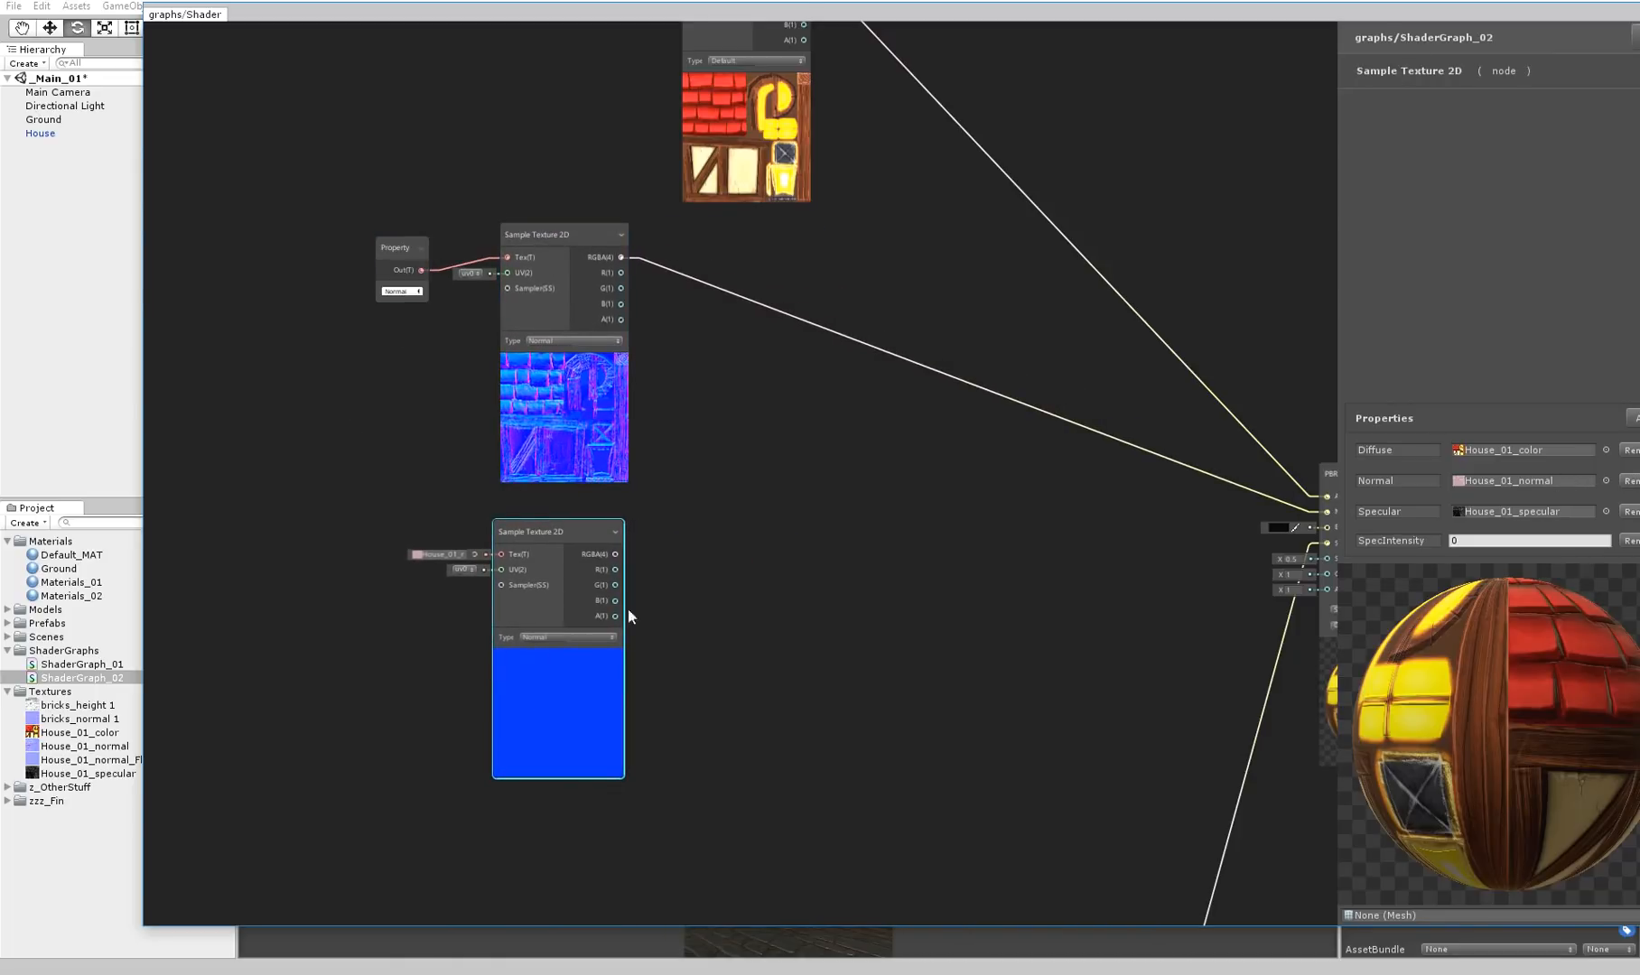
pyautogui.click(215, 662)
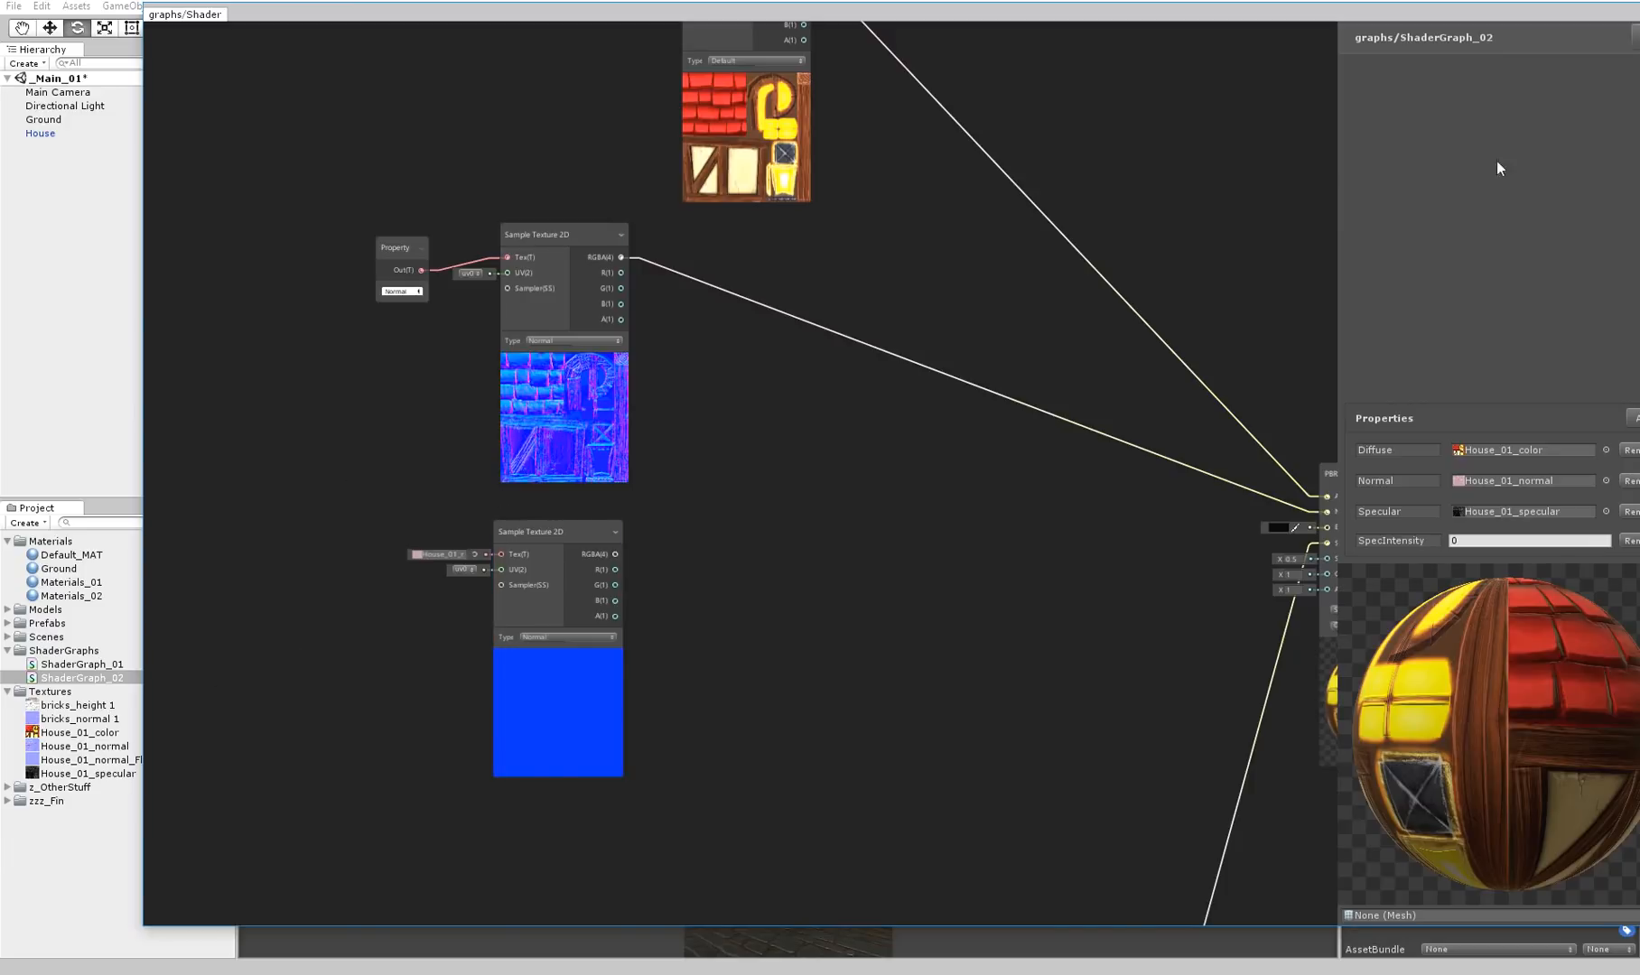
pyautogui.moveTo(1465, 18); pyautogui.dragTo(1381, 25)
# Create a Lerp node and place it between the two normal samplers and PBR Master, spacing the flat sampler slightly lower
pyautogui.rightClick(591, 523)
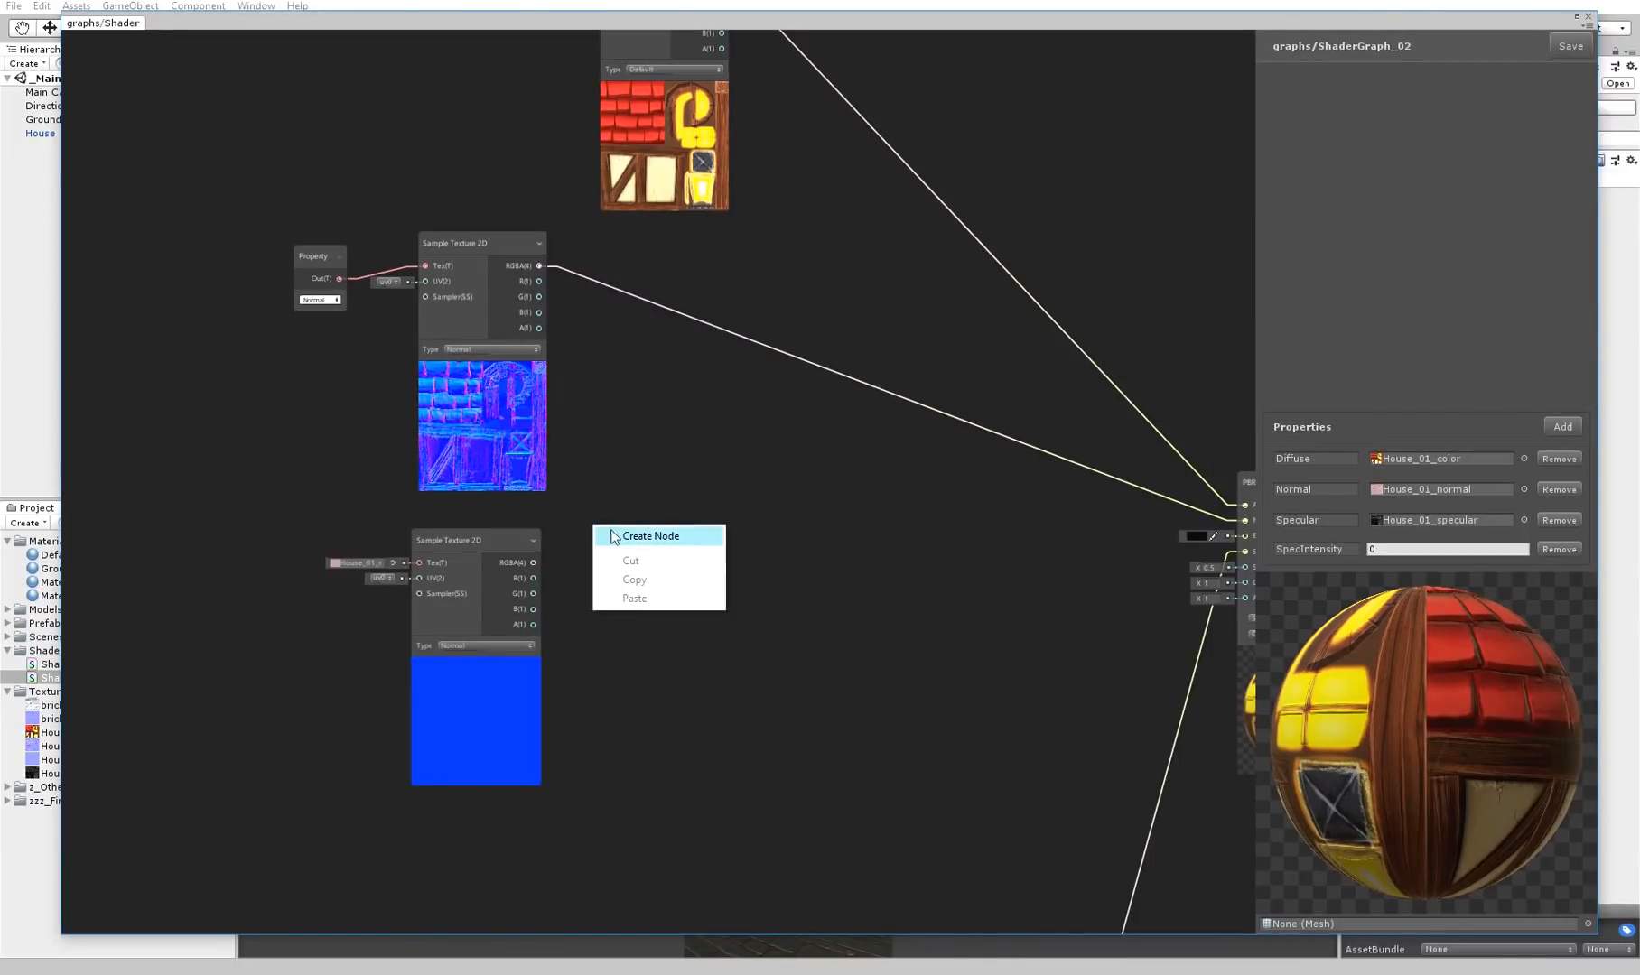
pyautogui.click(623, 534)
pyautogui.write('lerp')
pyautogui.press('Return')
pyautogui.click(675, 545)
pyautogui.moveTo(675, 545); pyautogui.dragTo(755, 446)
pyautogui.scroll(2, 751, 454)
pyautogui.moveTo(1026, 504); pyautogui.dragTo(964, 505, button='middle')
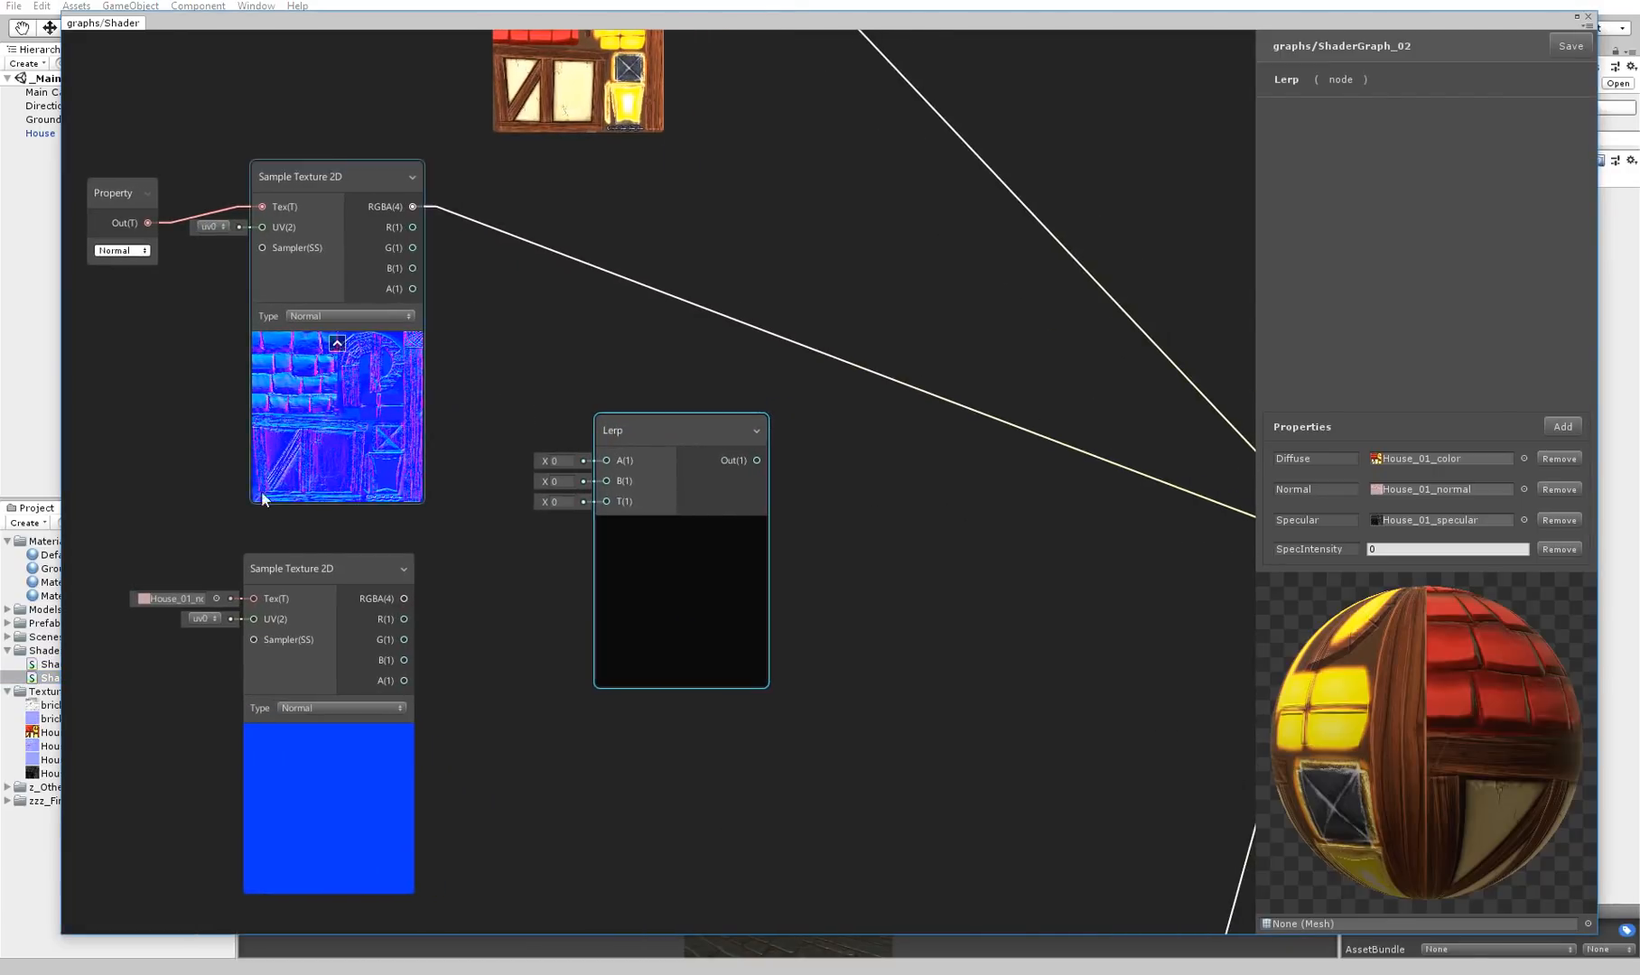
pyautogui.moveTo(316, 567); pyautogui.dragTo(321, 585)
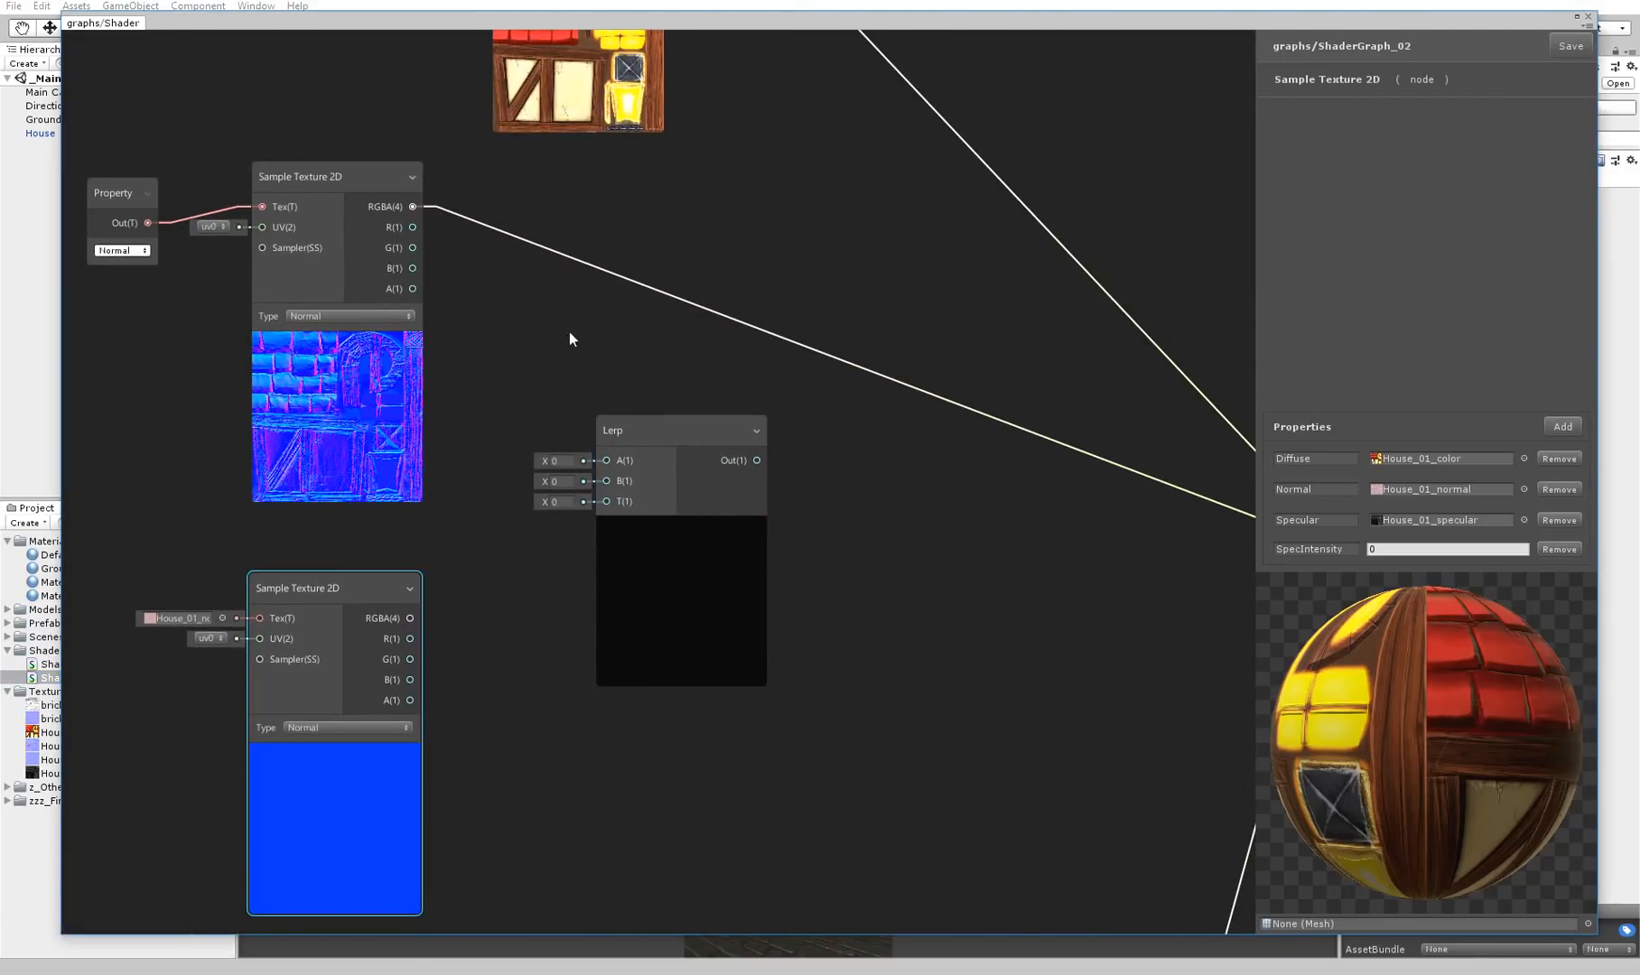
pyautogui.moveTo(694, 436); pyautogui.dragTo(711, 433)
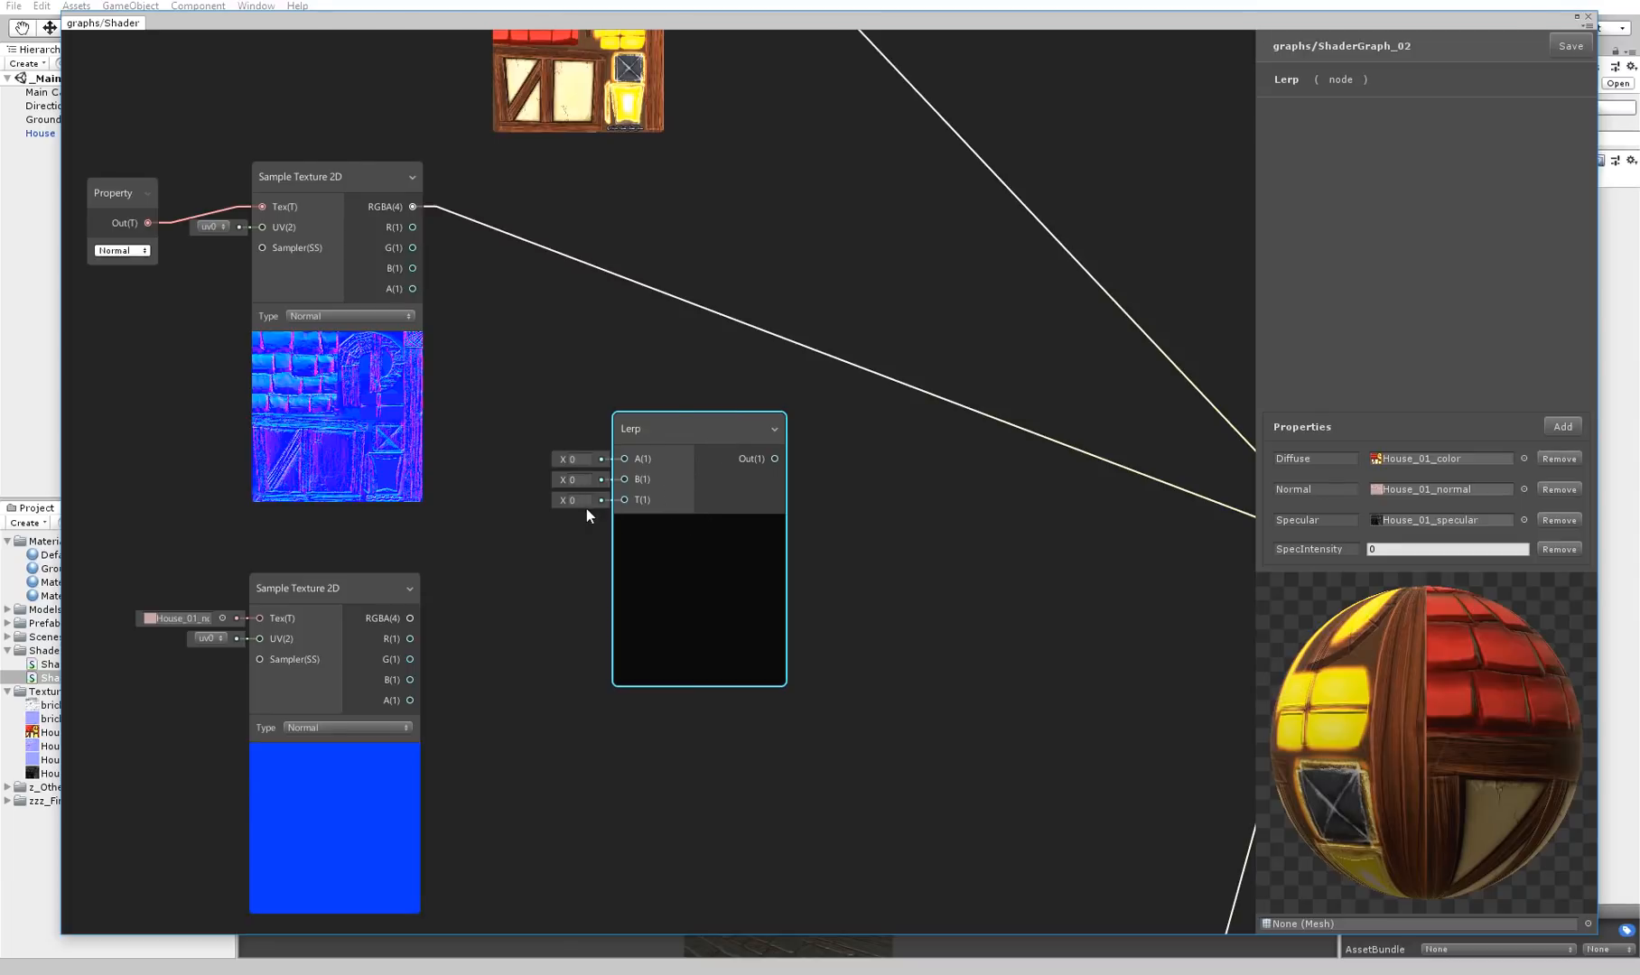
pyautogui.moveTo(673, 443); pyautogui.dragTo(696, 453)
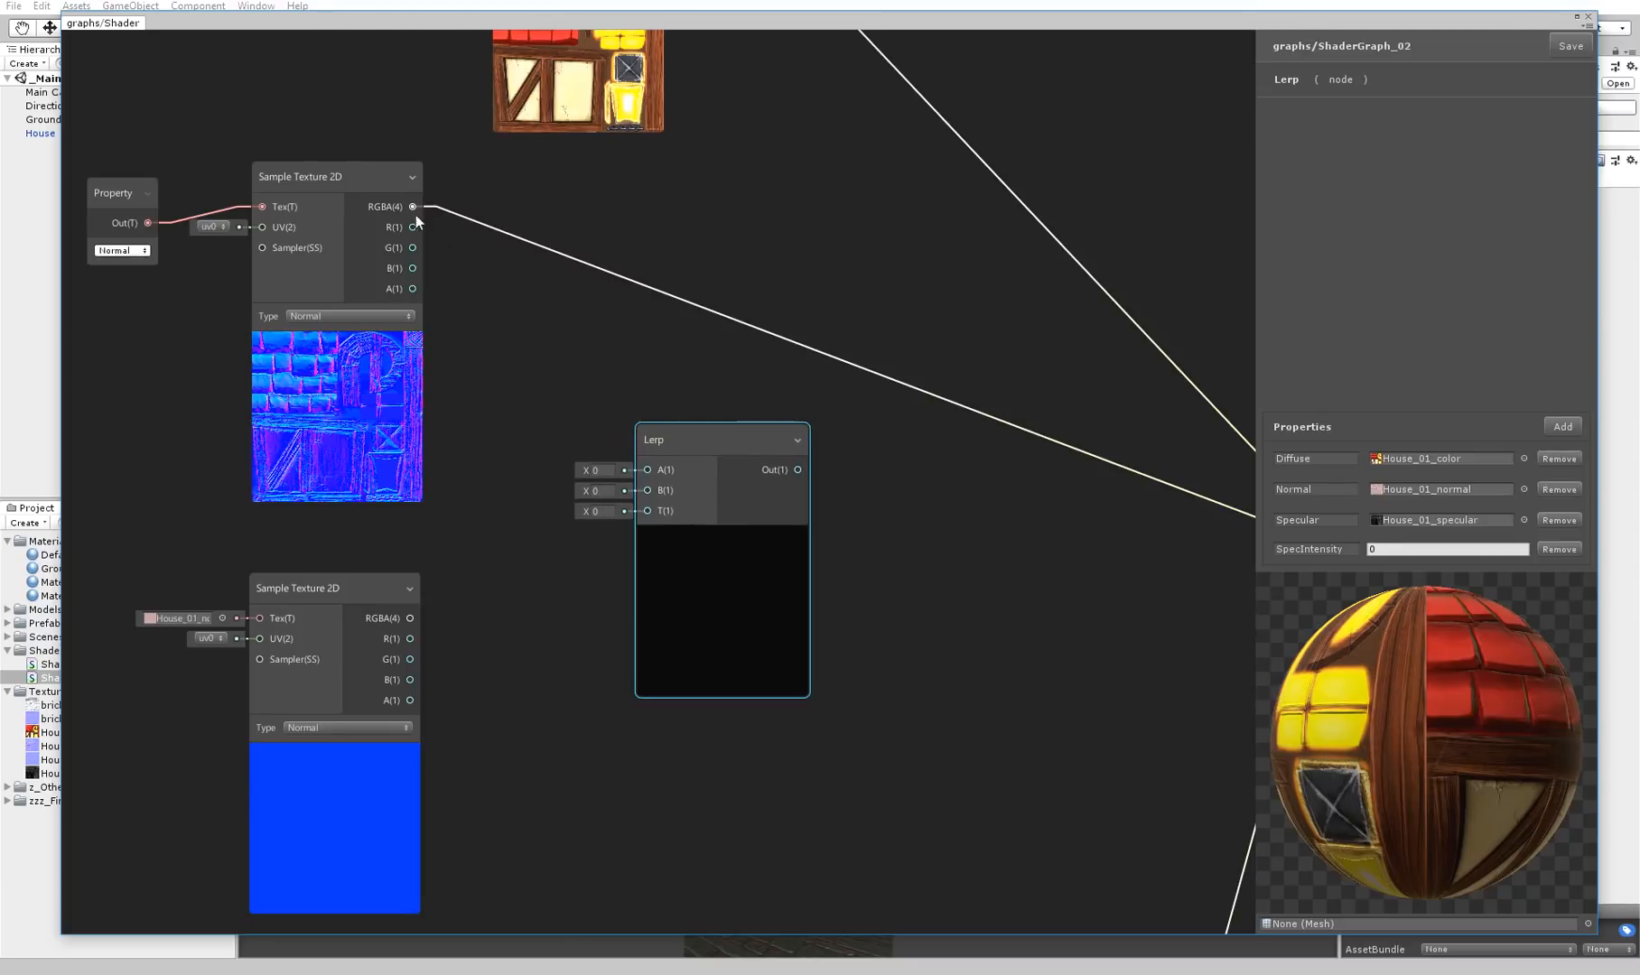
# Connect the house normal map's RGBA output to Lerp input A and swap the samplers so the flat one sits above
pyautogui.moveTo(413, 206); pyautogui.dragTo(649, 470)
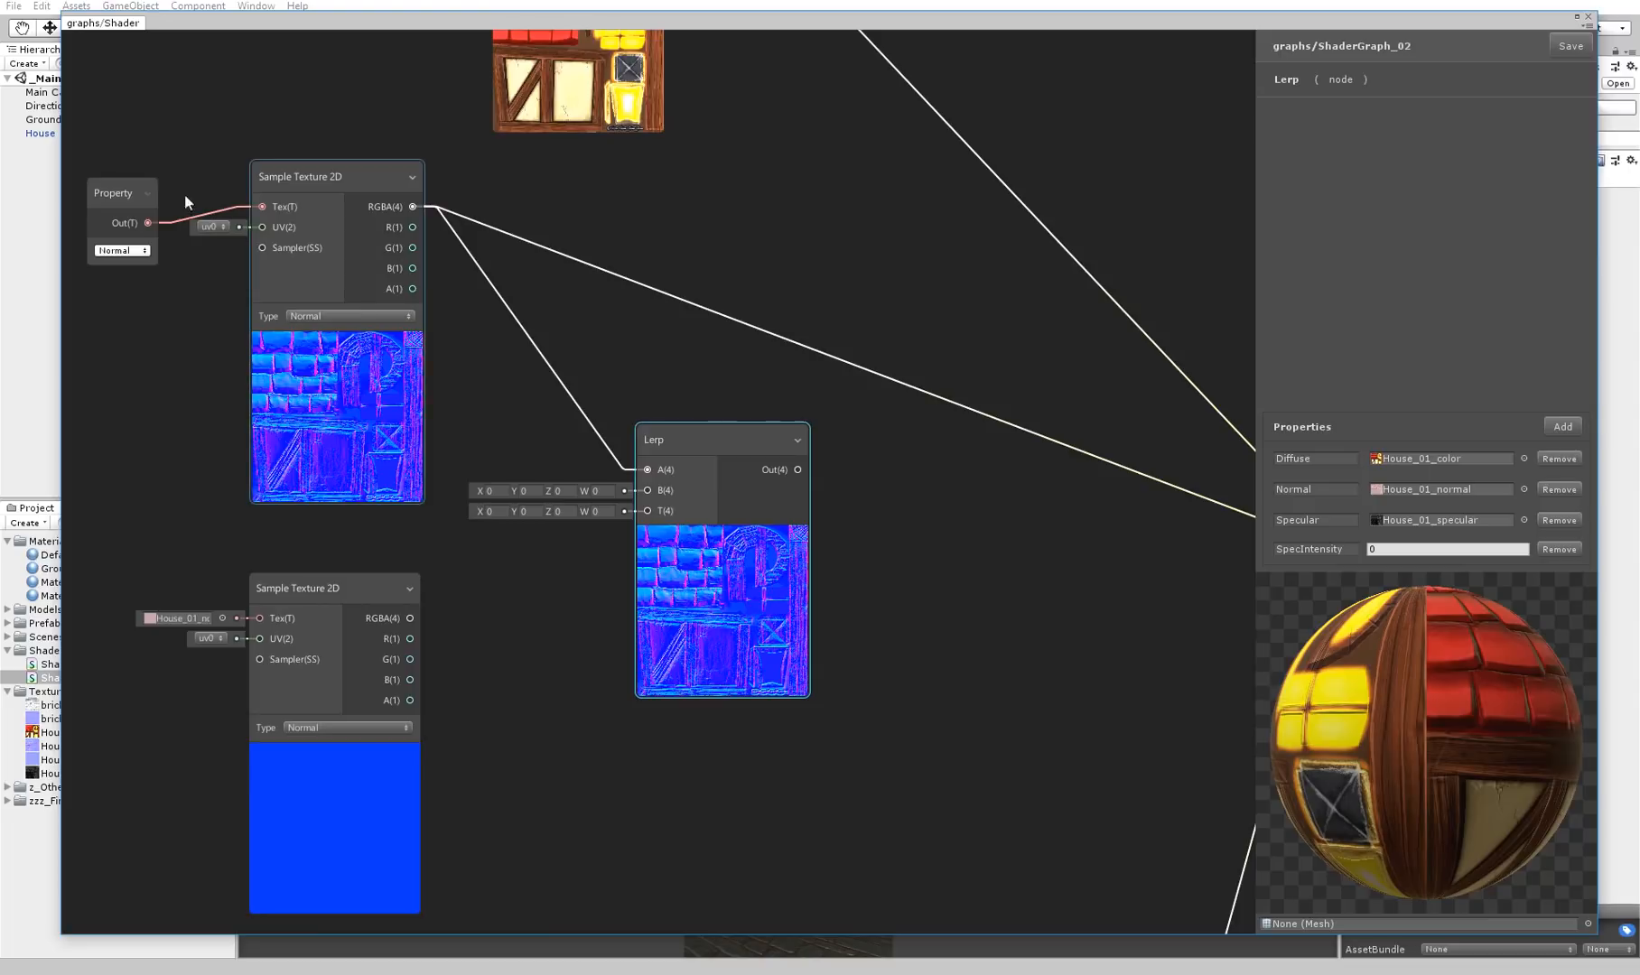
pyautogui.moveTo(376, 227); pyautogui.dragTo(76, 743)
pyautogui.moveTo(299, 603); pyautogui.dragTo(210, 197)
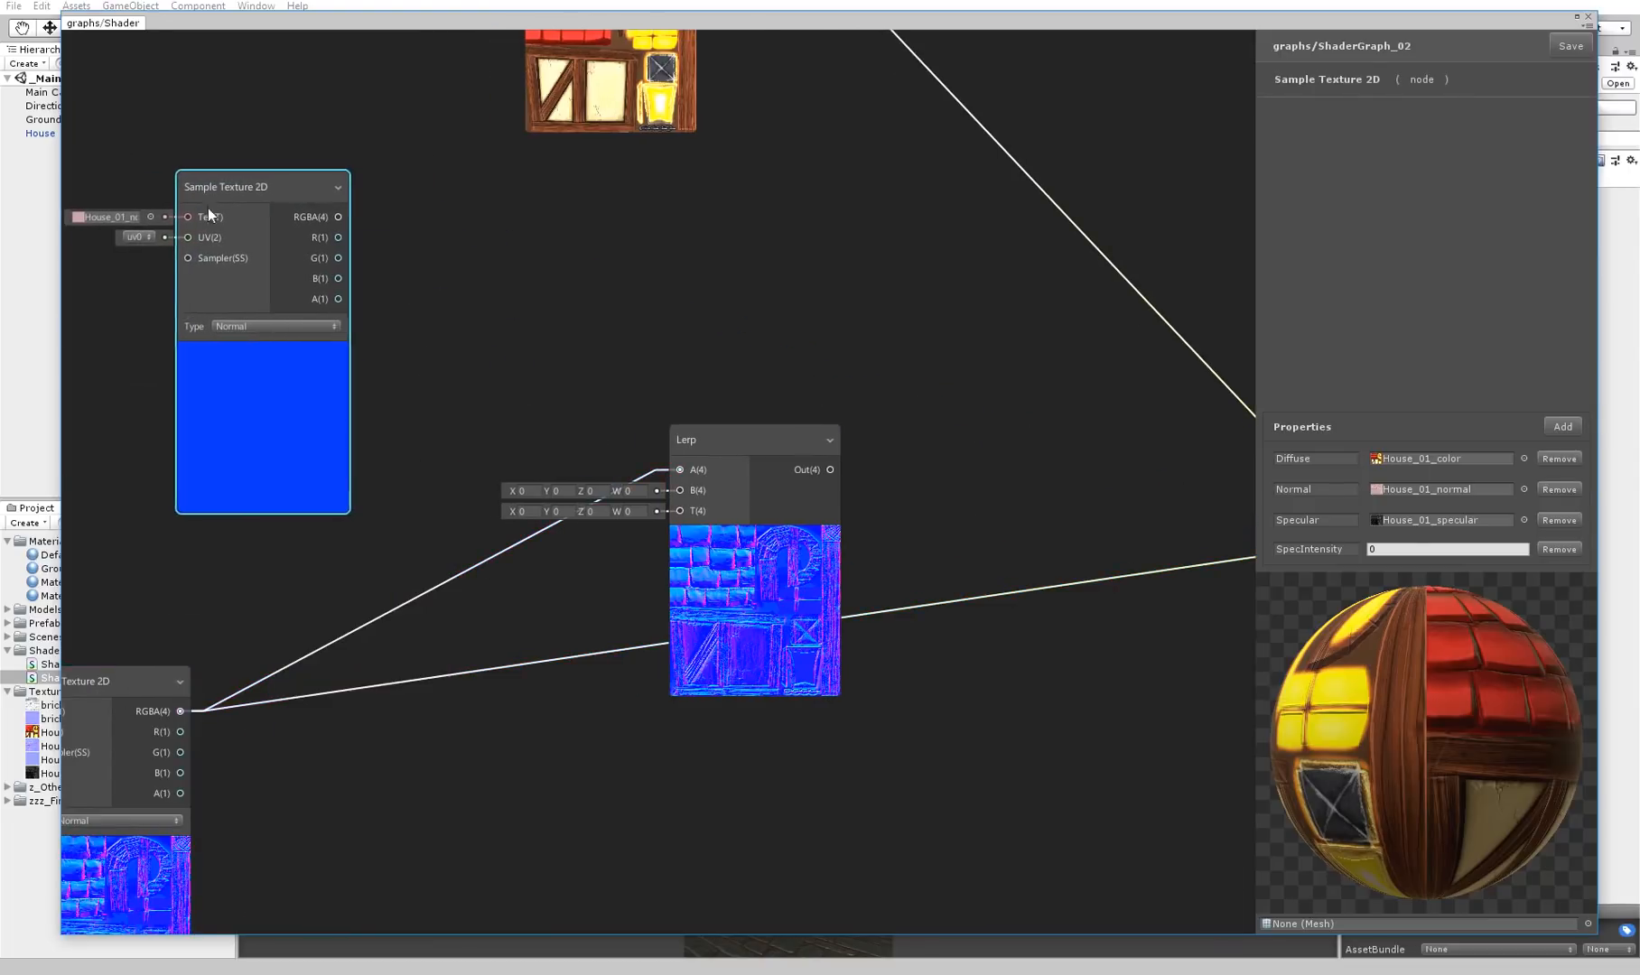
pyautogui.moveTo(717, 441); pyautogui.dragTo(687, 385)
# Connect the flat normal's RGBA output to Lerp input A and the house normal's RGBA output to input B, tidying the node layout
pyautogui.moveTo(338, 218); pyautogui.dragTo(644, 364)
pyautogui.moveTo(361, 578); pyautogui.dragTo(827, 466, button='middle')
pyautogui.moveTo(298, 533); pyautogui.dragTo(742, 539)
pyautogui.moveTo(954, 399); pyautogui.dragTo(460, 418, button='middle')
pyautogui.moveTo(338, 574); pyautogui.dragTo(596, 317)
pyautogui.moveTo(556, 522); pyautogui.dragTo(627, 542, button='middle')
pyautogui.moveTo(730, 273); pyautogui.dragTo(840, 290)
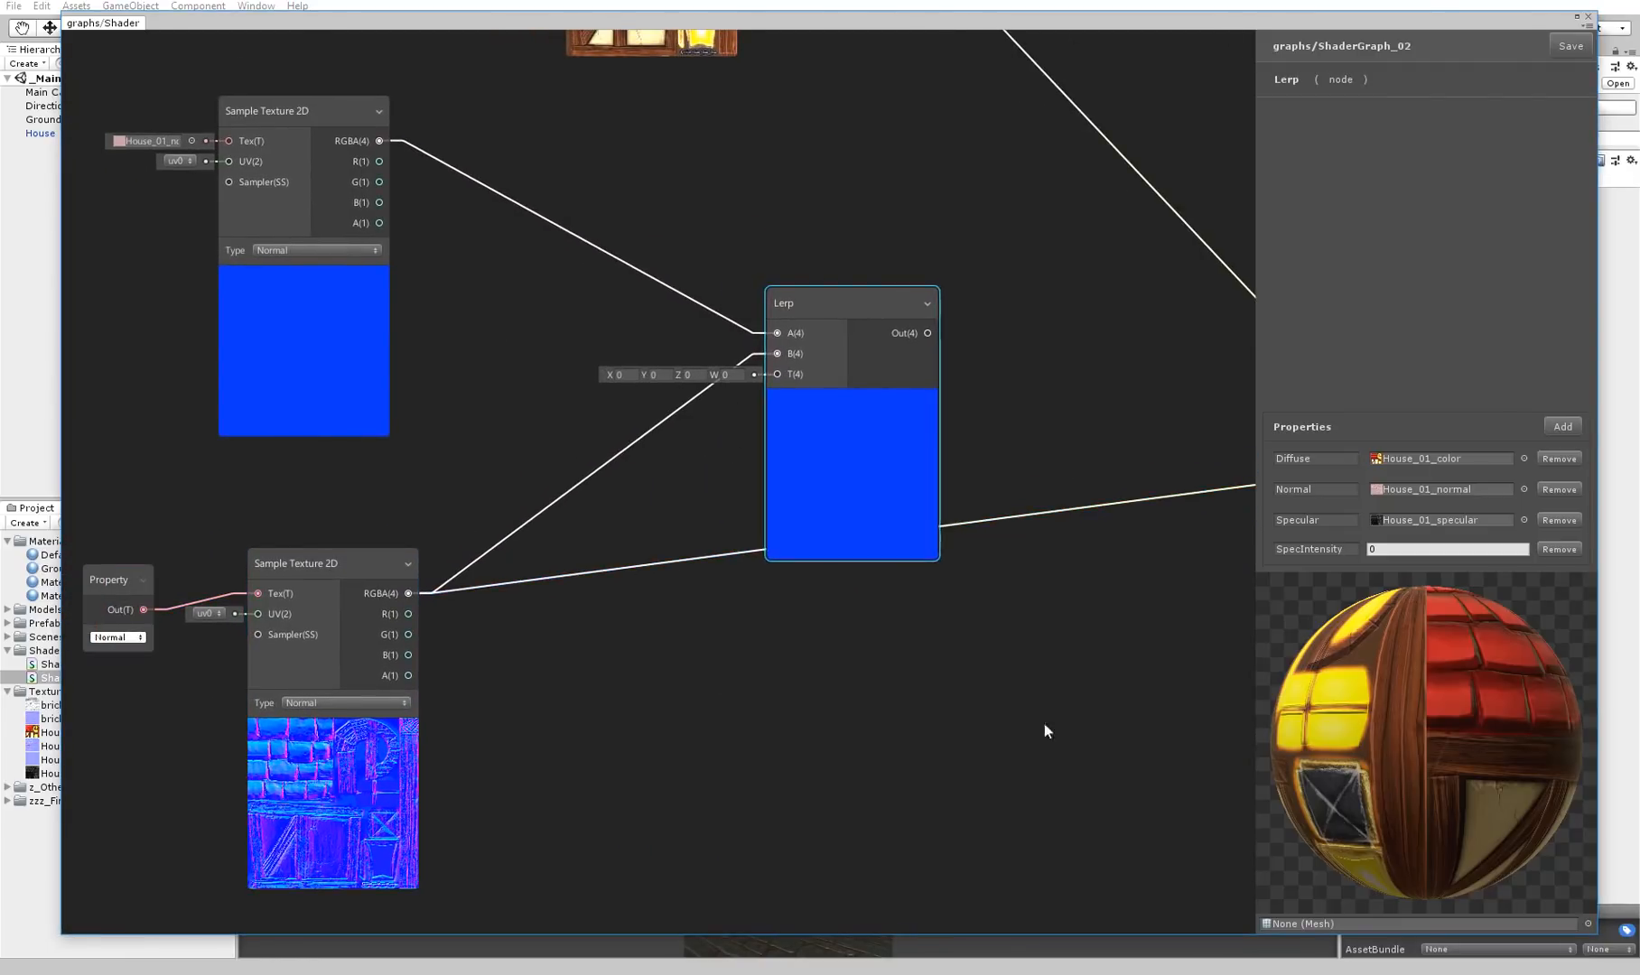
# Add a Float property named NormalIntensity to the shader graph
pyautogui.click(1563, 426)
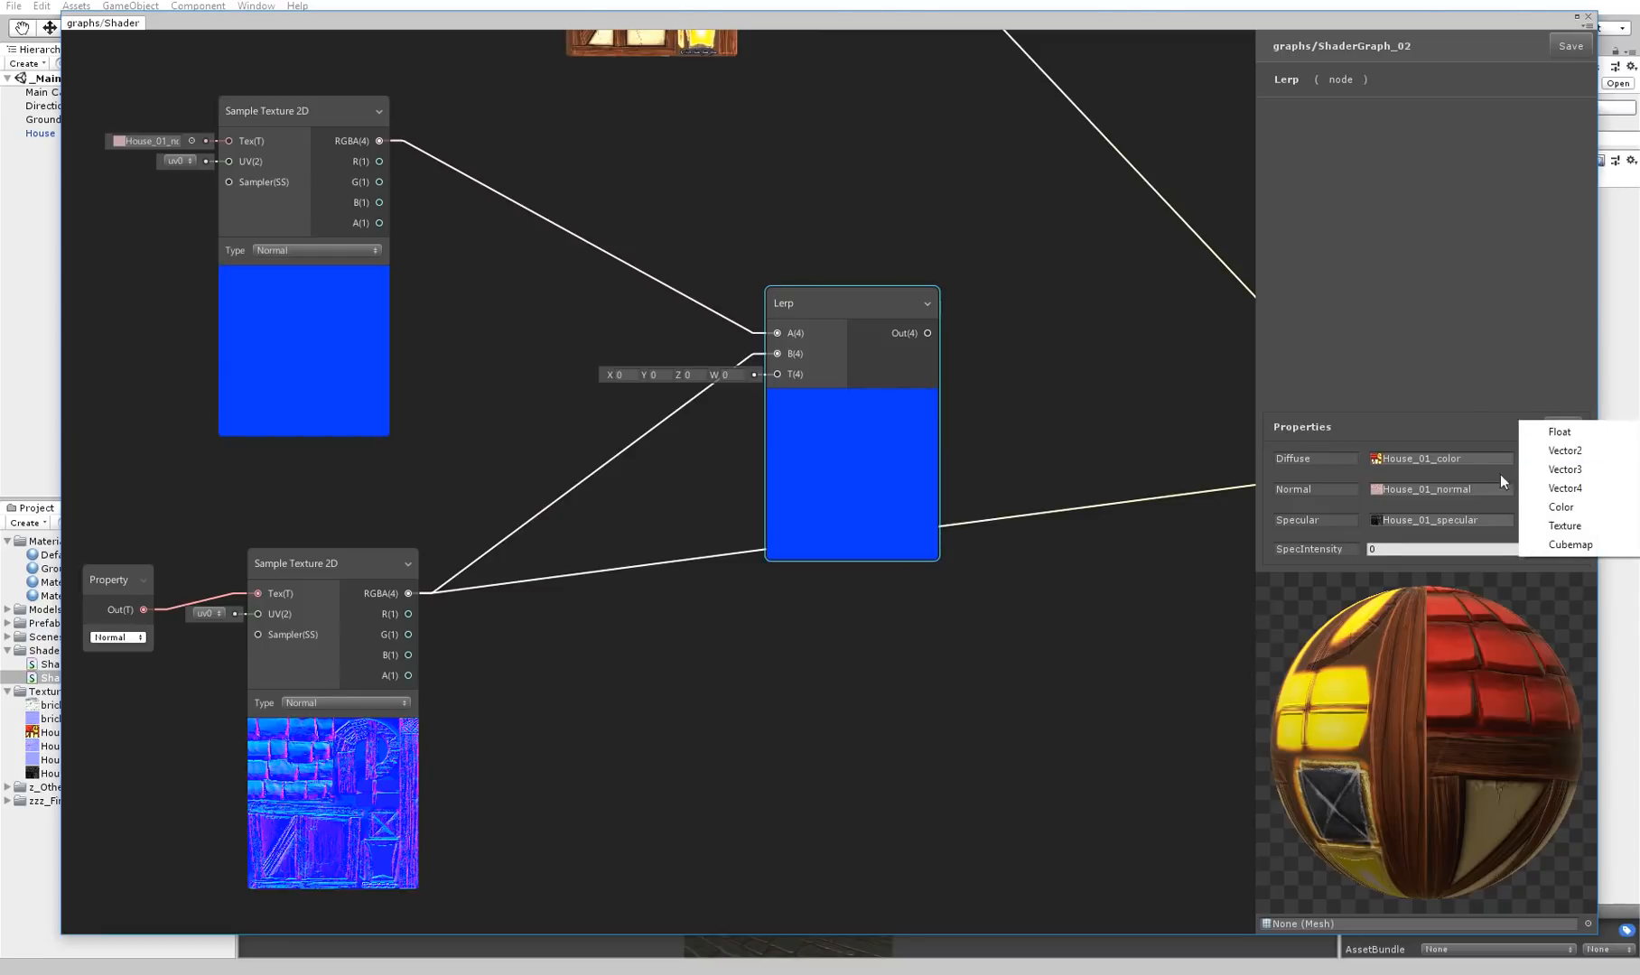
pyautogui.click(1576, 436)
pyautogui.click(1345, 544)
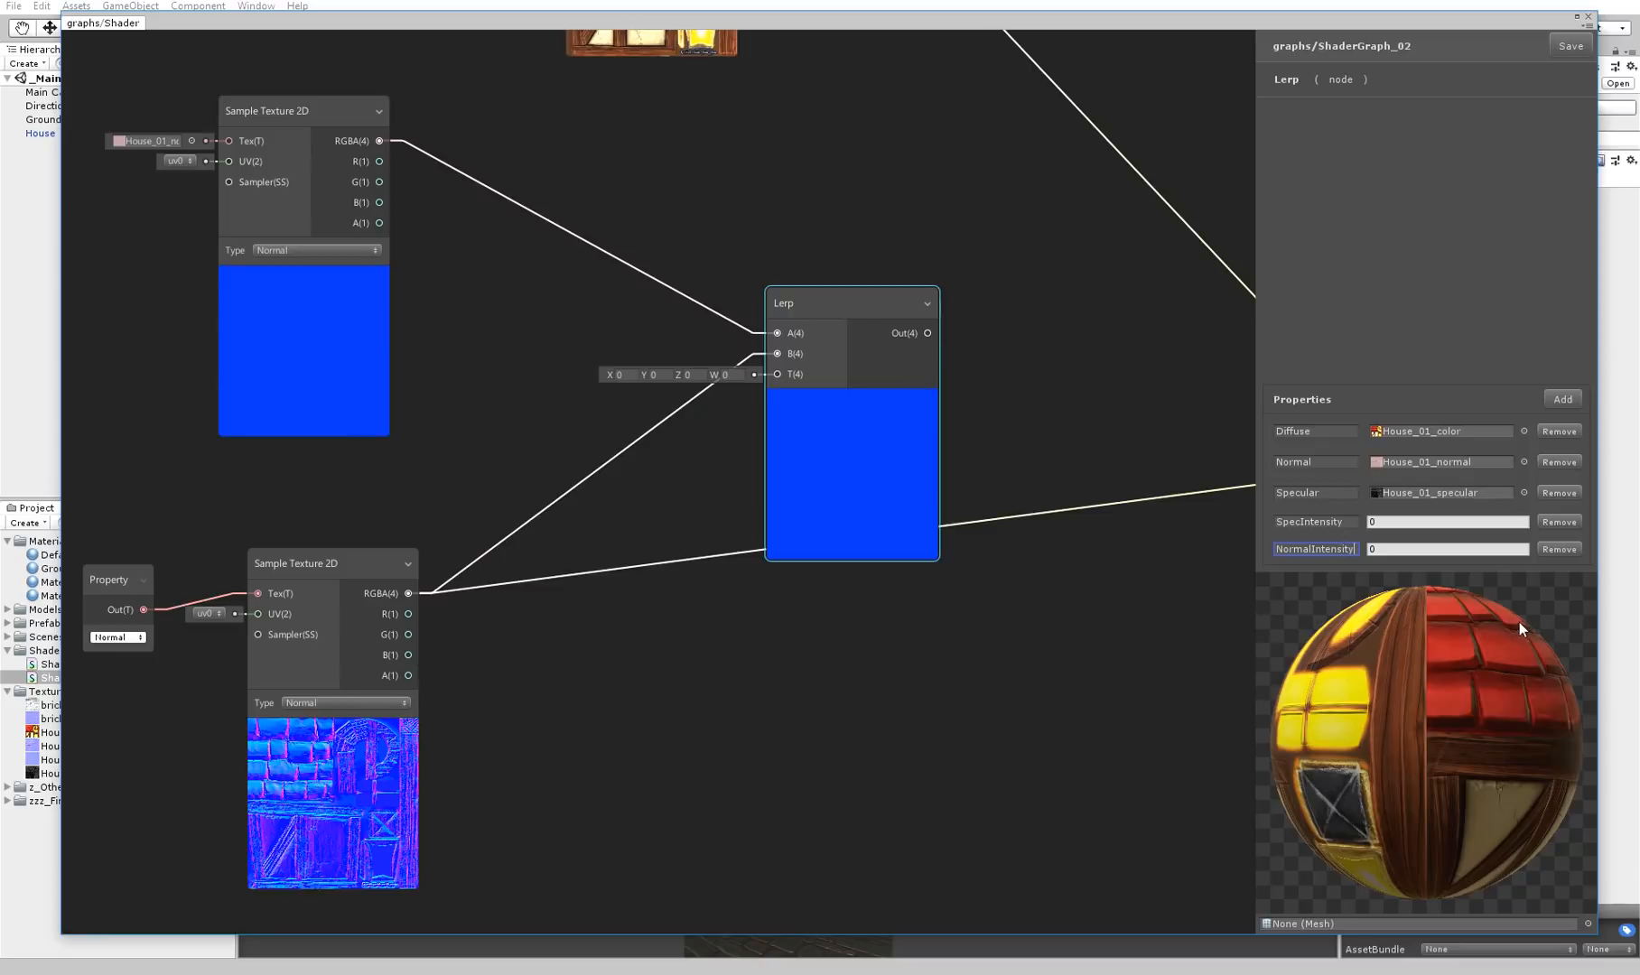
# Create a Property node set to NormalIntensity and connect its output to the Lerp's T input
pyautogui.rightClick(724, 585)
pyautogui.click(738, 591)
pyautogui.write('p')
pyautogui.press('BackSpace')
pyautogui.write('prope')
pyautogui.press('Return')
pyautogui.click(757, 634)
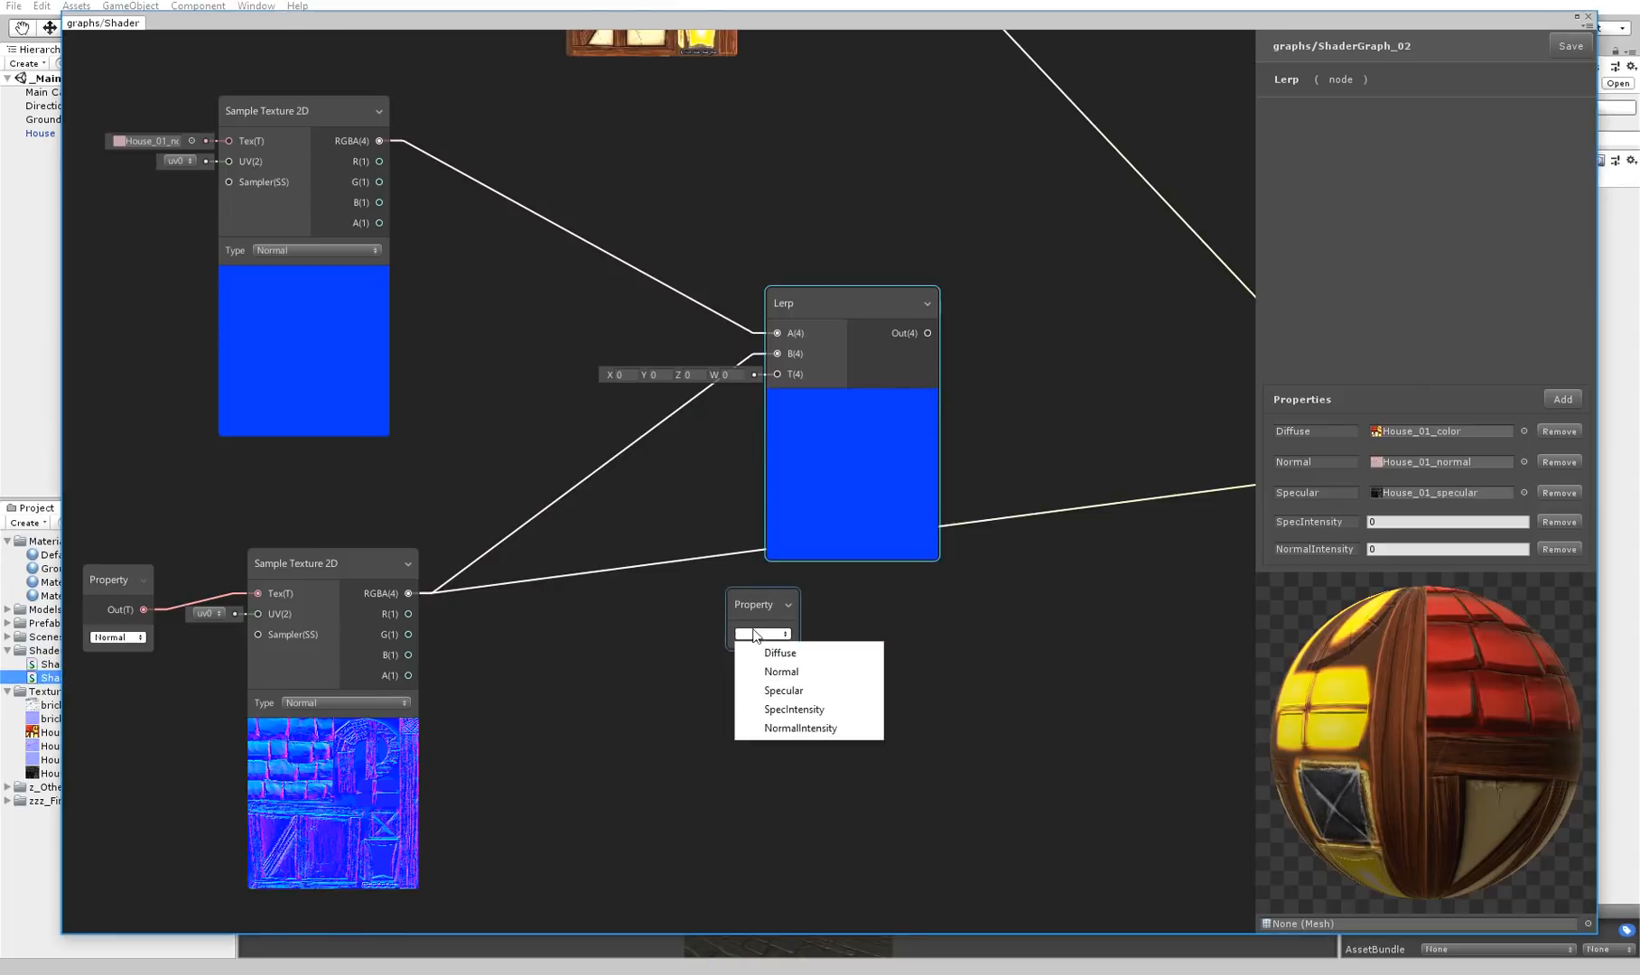
pyautogui.moveTo(773, 600); pyautogui.dragTo(778, 374)
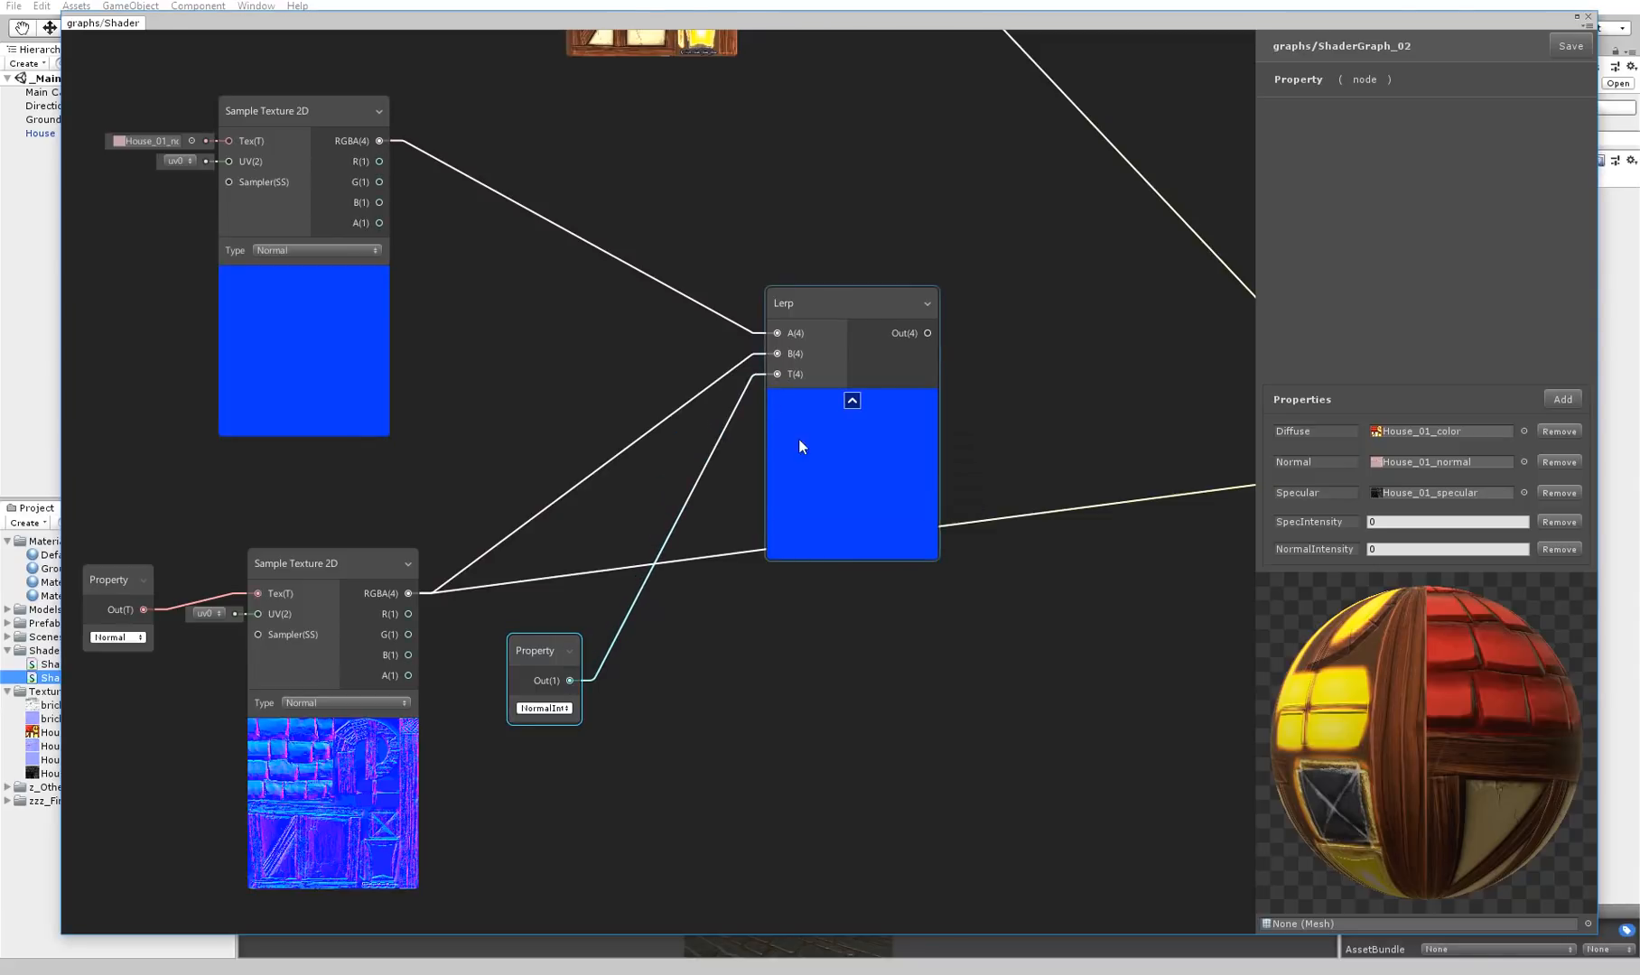
# Test the graph's NormalIntensity default with 1, .25 and 3, and leave it at 1
pyautogui.click(1425, 550)
pyautogui.write('1')
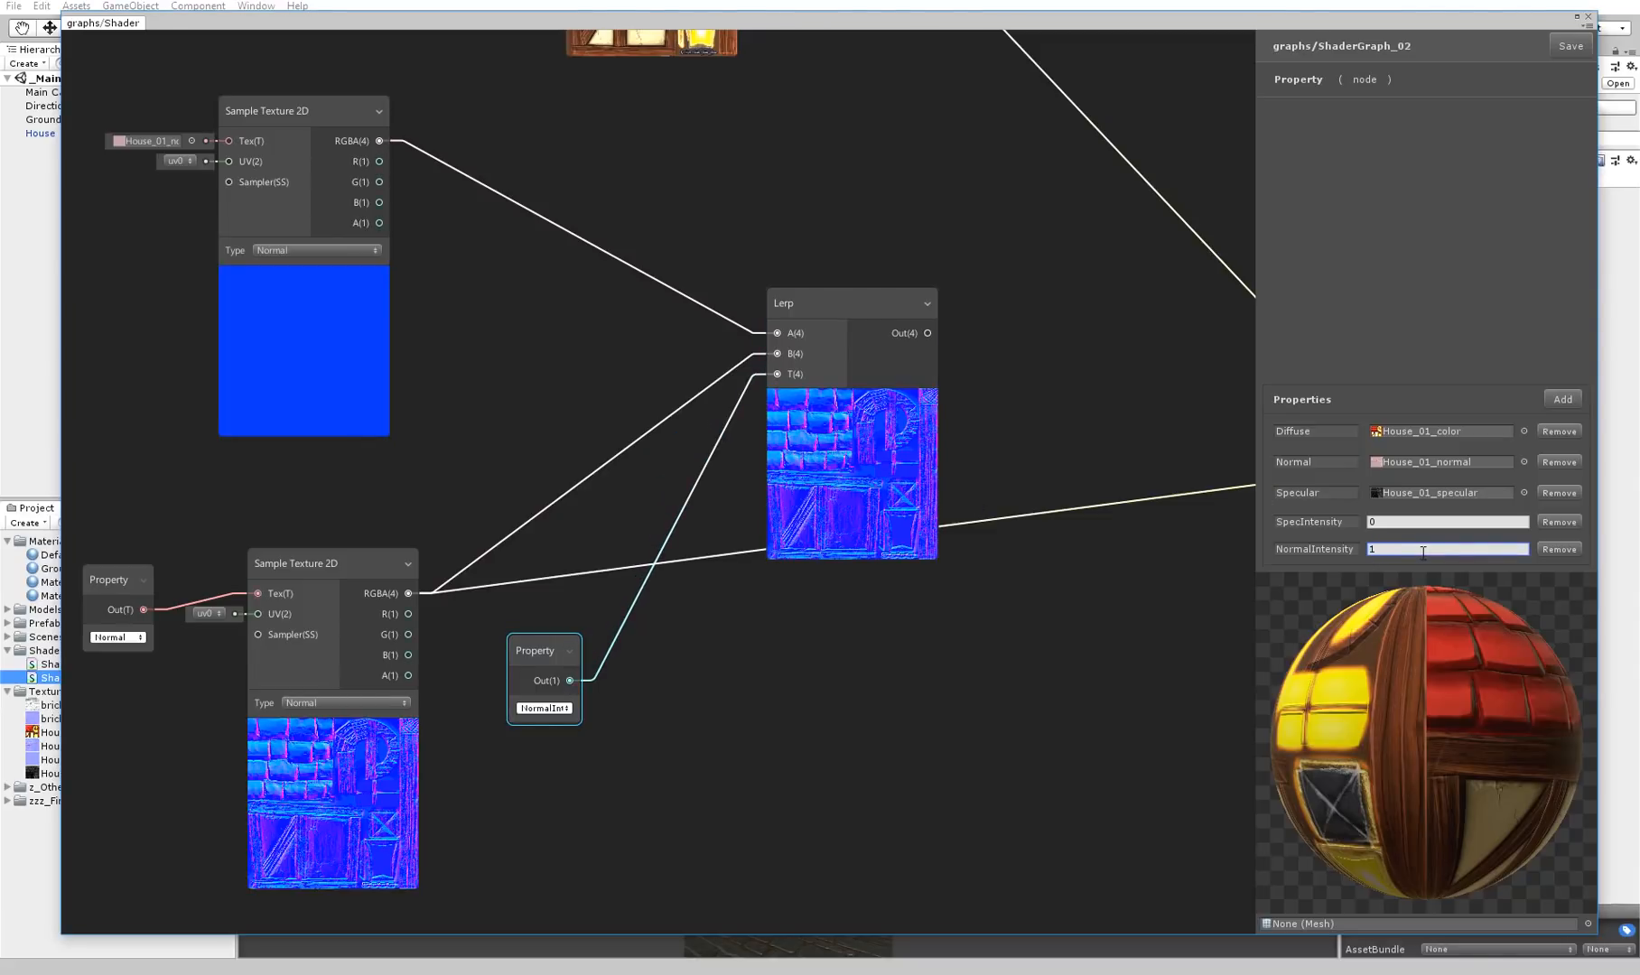
pyautogui.press('BackSpace')
pyautogui.write('.25')
pyautogui.write('1')
pyautogui.write('3')
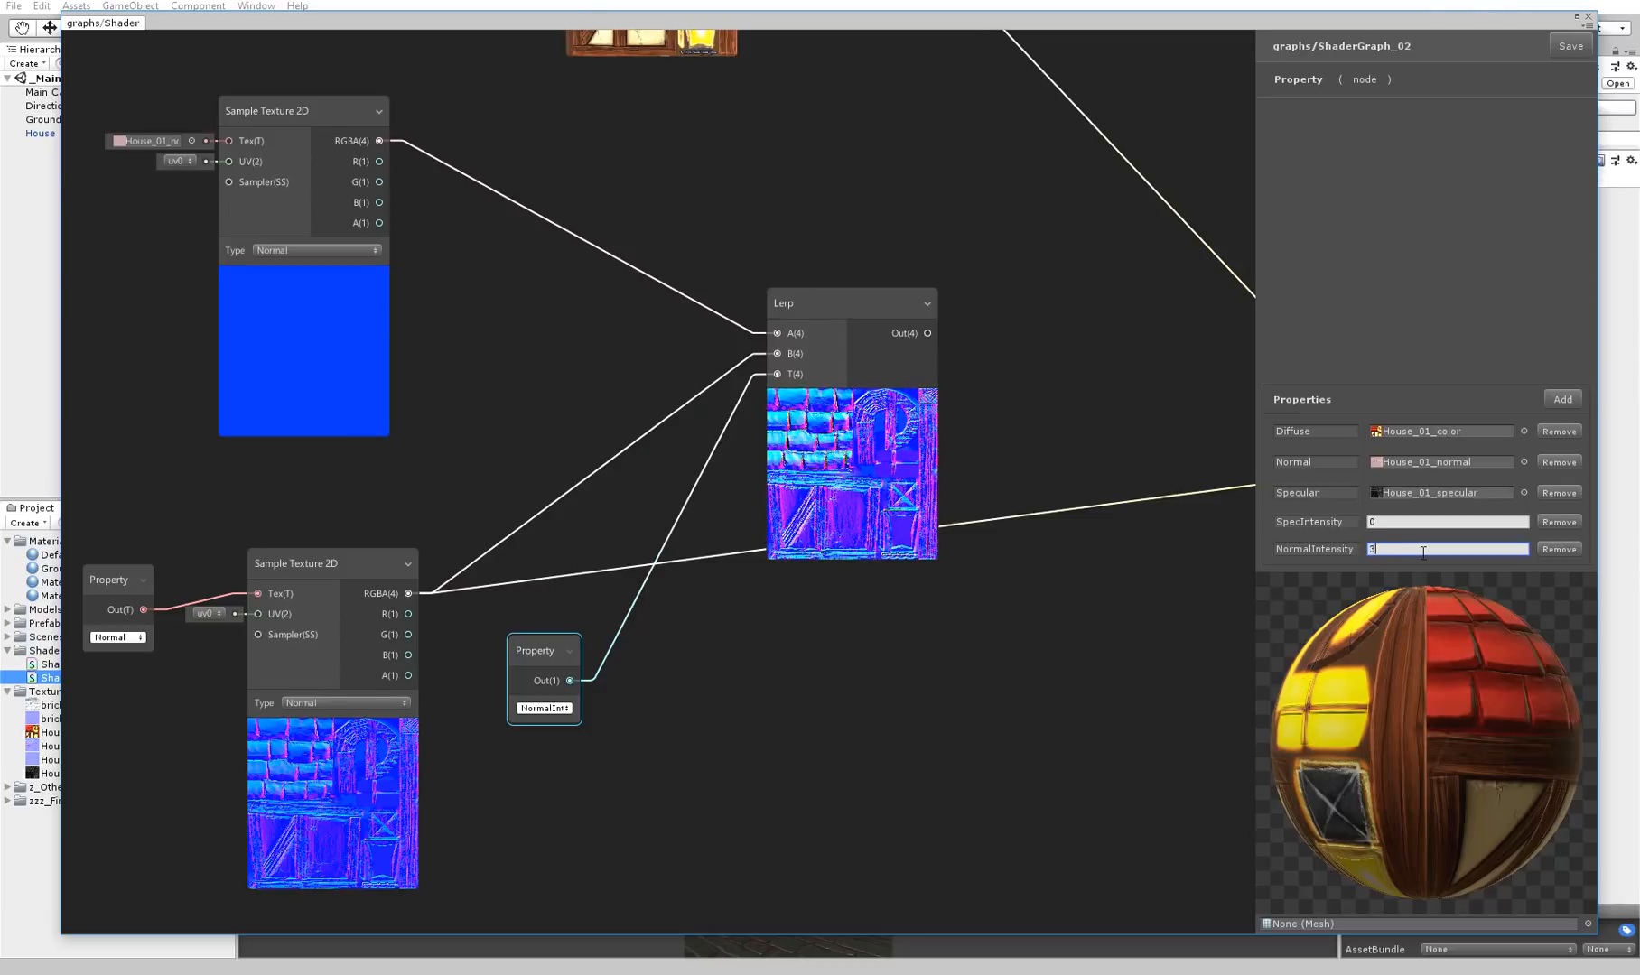
pyautogui.write('1')
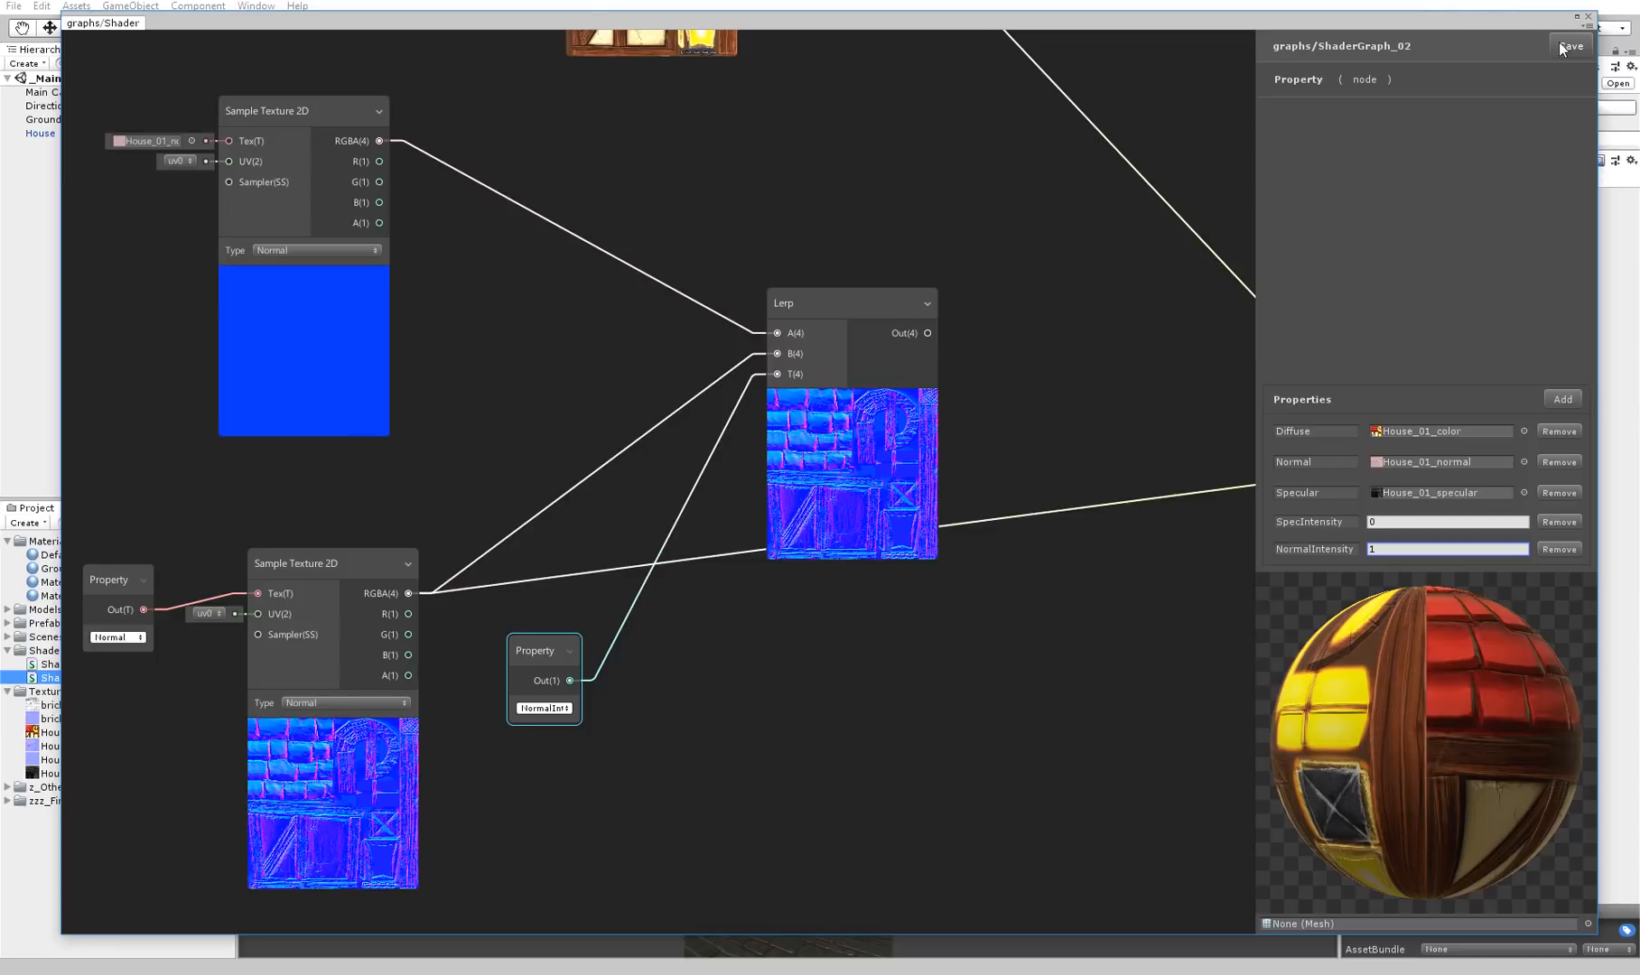
# Save the shader graph, and select the house in the scene with the graph window moved out of the way
pyautogui.moveTo(1511, 20); pyautogui.dragTo(1357, 900)
pyautogui.keyDown('alt'); pyautogui.moveTo(1147, 569); pyautogui.dragTo(1011, 460); pyautogui.keyUp('alt')
pyautogui.click(923, 353)
pyautogui.keyDown('alt'); pyautogui.moveTo(923, 353); pyautogui.dragTo(856, 363); pyautogui.keyUp('alt')
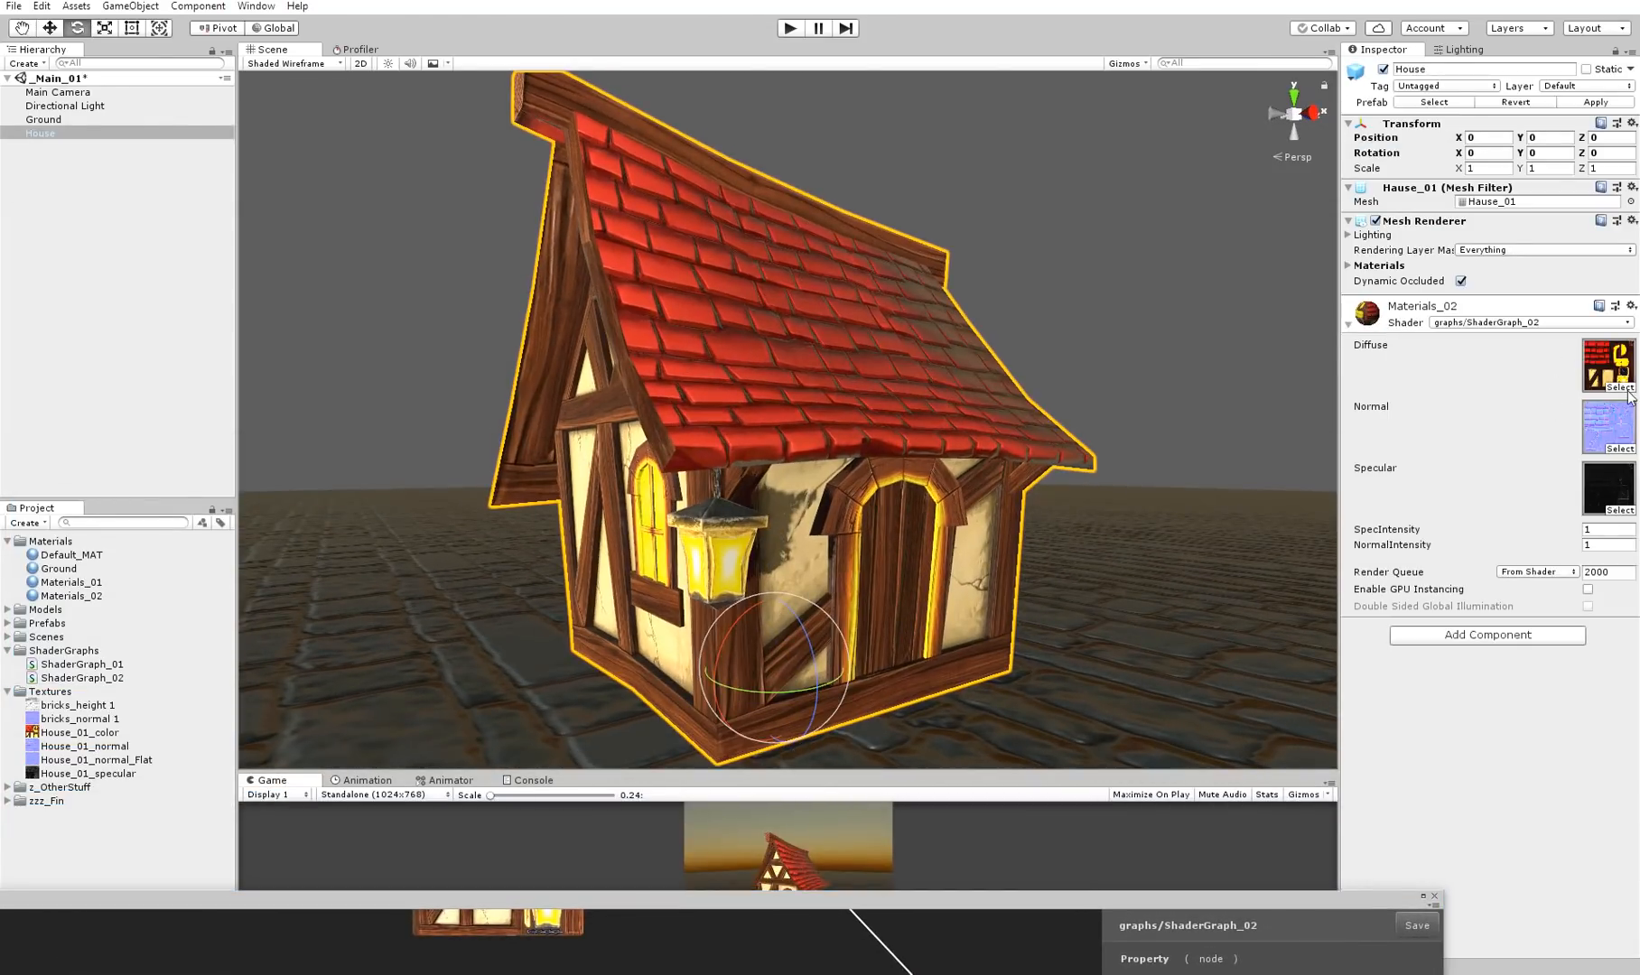
# Clear the Diffuse texture of Materials_02 so the house shows only its normal map shading
pyautogui.click(1627, 390)
pyautogui.scroll(10, 714, 255)
pyautogui.doubleClick(620, 223)
pyautogui.keyDown('alt'); pyautogui.moveTo(1326, 453); pyautogui.dragTo(1294, 460); pyautogui.keyUp('alt')
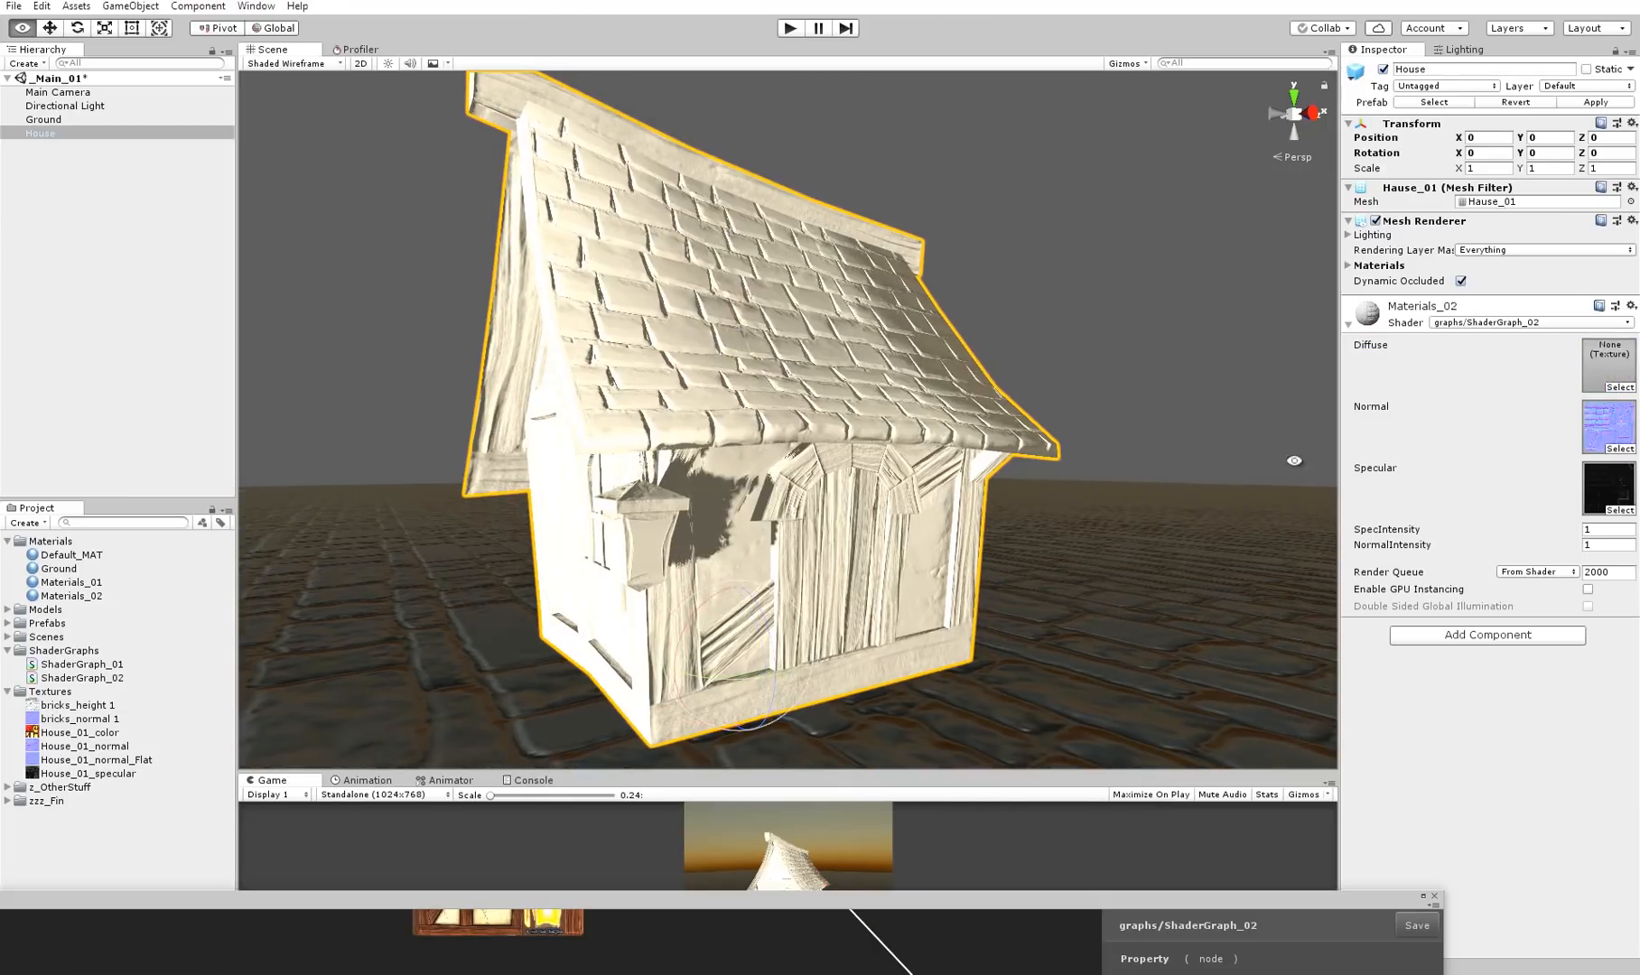
# Try varying the NormalIntensity of Materials_02 and undo the change
pyautogui.press('alt')
pyautogui.keyDown('alt'); pyautogui.moveTo(1143, 546); pyautogui.dragTo(1336, 547); pyautogui.keyUp('alt')
pyautogui.hotkey('ctrl', 'z')
pyautogui.keyDown('alt'); pyautogui.moveTo(1163, 470); pyautogui.dragTo(1174, 467, button='right'); pyautogui.keyUp('alt')
pyautogui.keyDown('alt'); pyautogui.moveTo(1174, 466); pyautogui.dragTo(1188, 467); pyautogui.keyUp('alt')
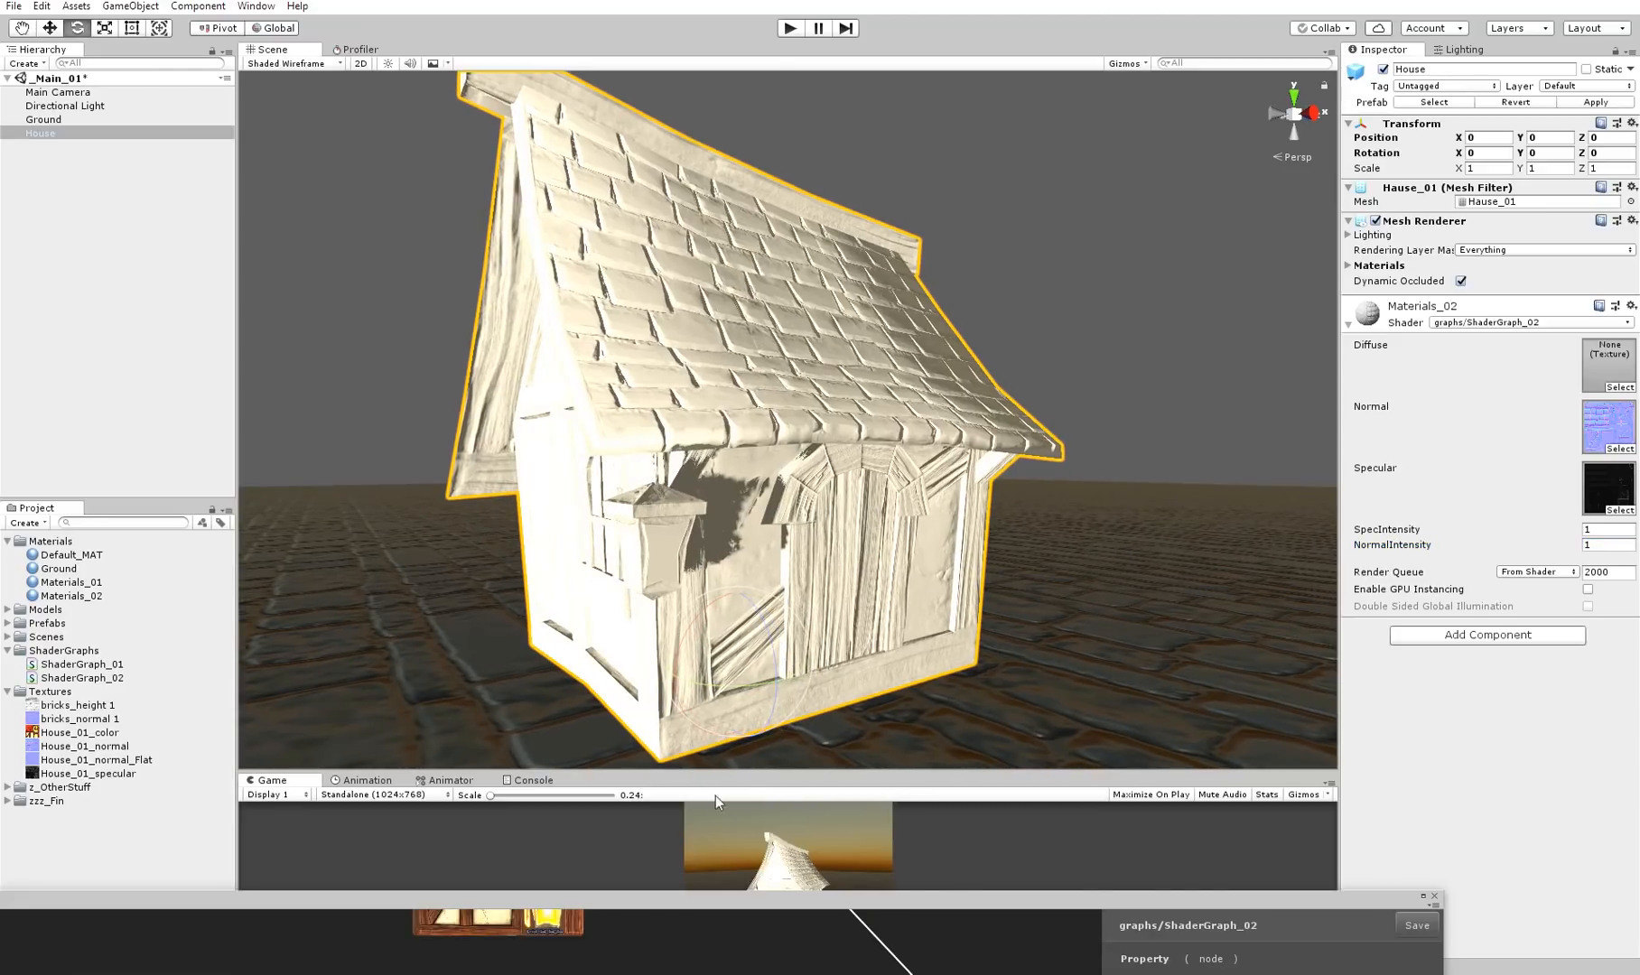
# Connect the Lerp output to PBR Master's Normal input in ShaderGraph_02, save the graph and uncover the scene
pyautogui.moveTo(736, 912); pyautogui.dragTo(939, 94)
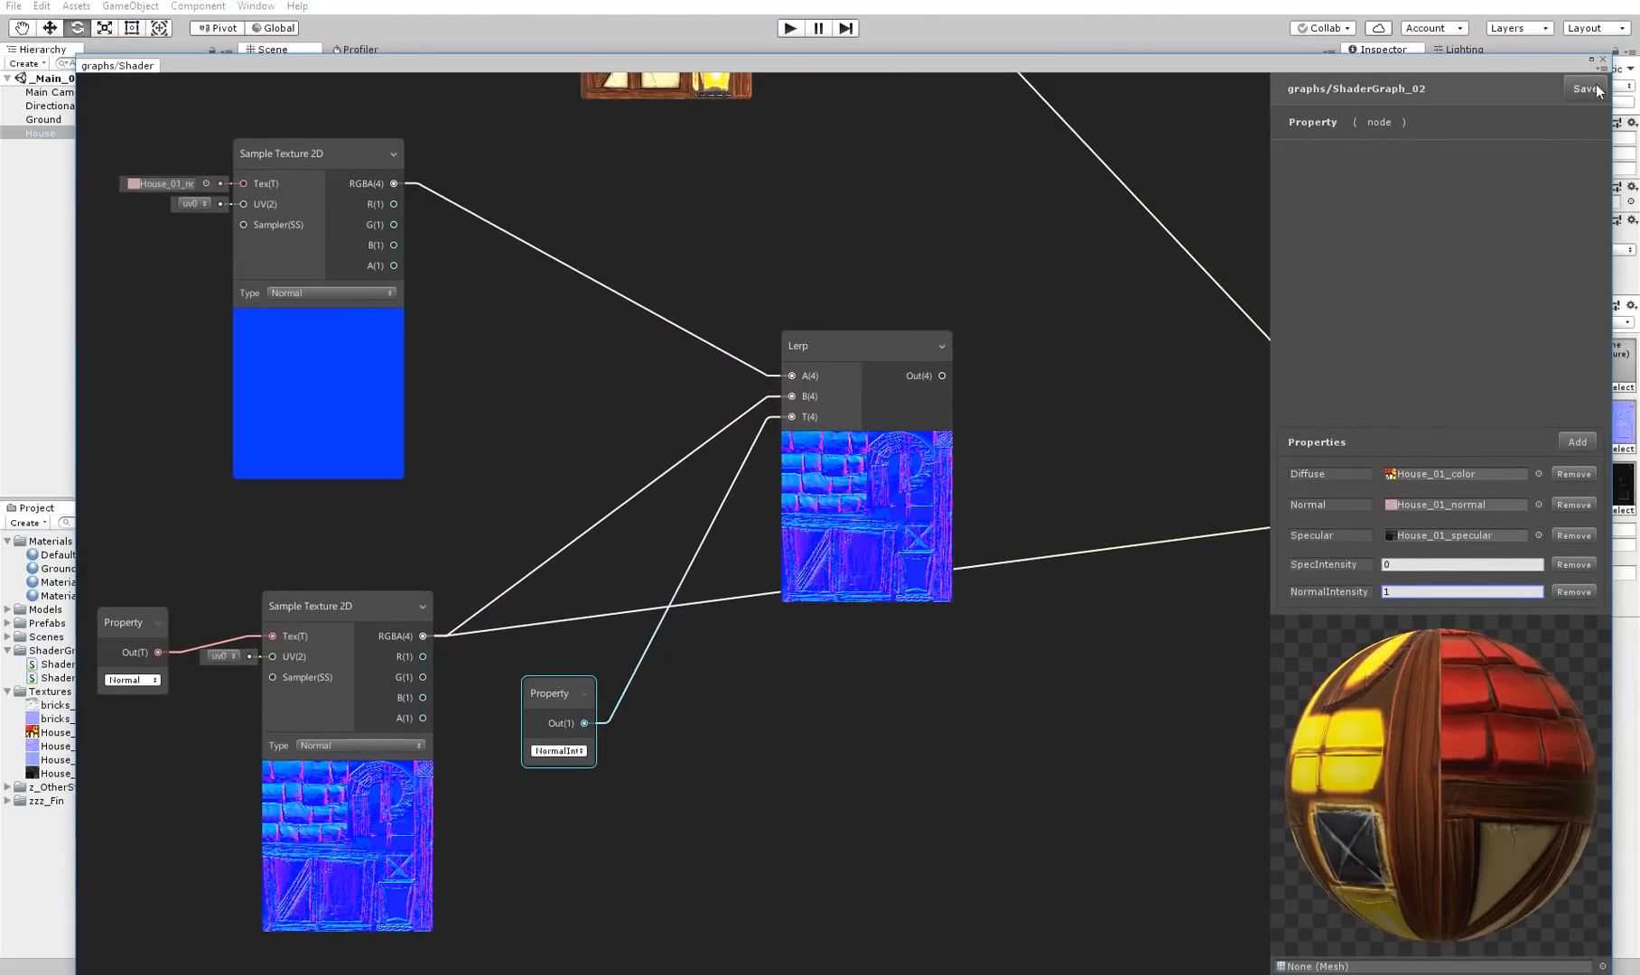
pyautogui.moveTo(944, 241); pyautogui.dragTo(556, 241, button='middle')
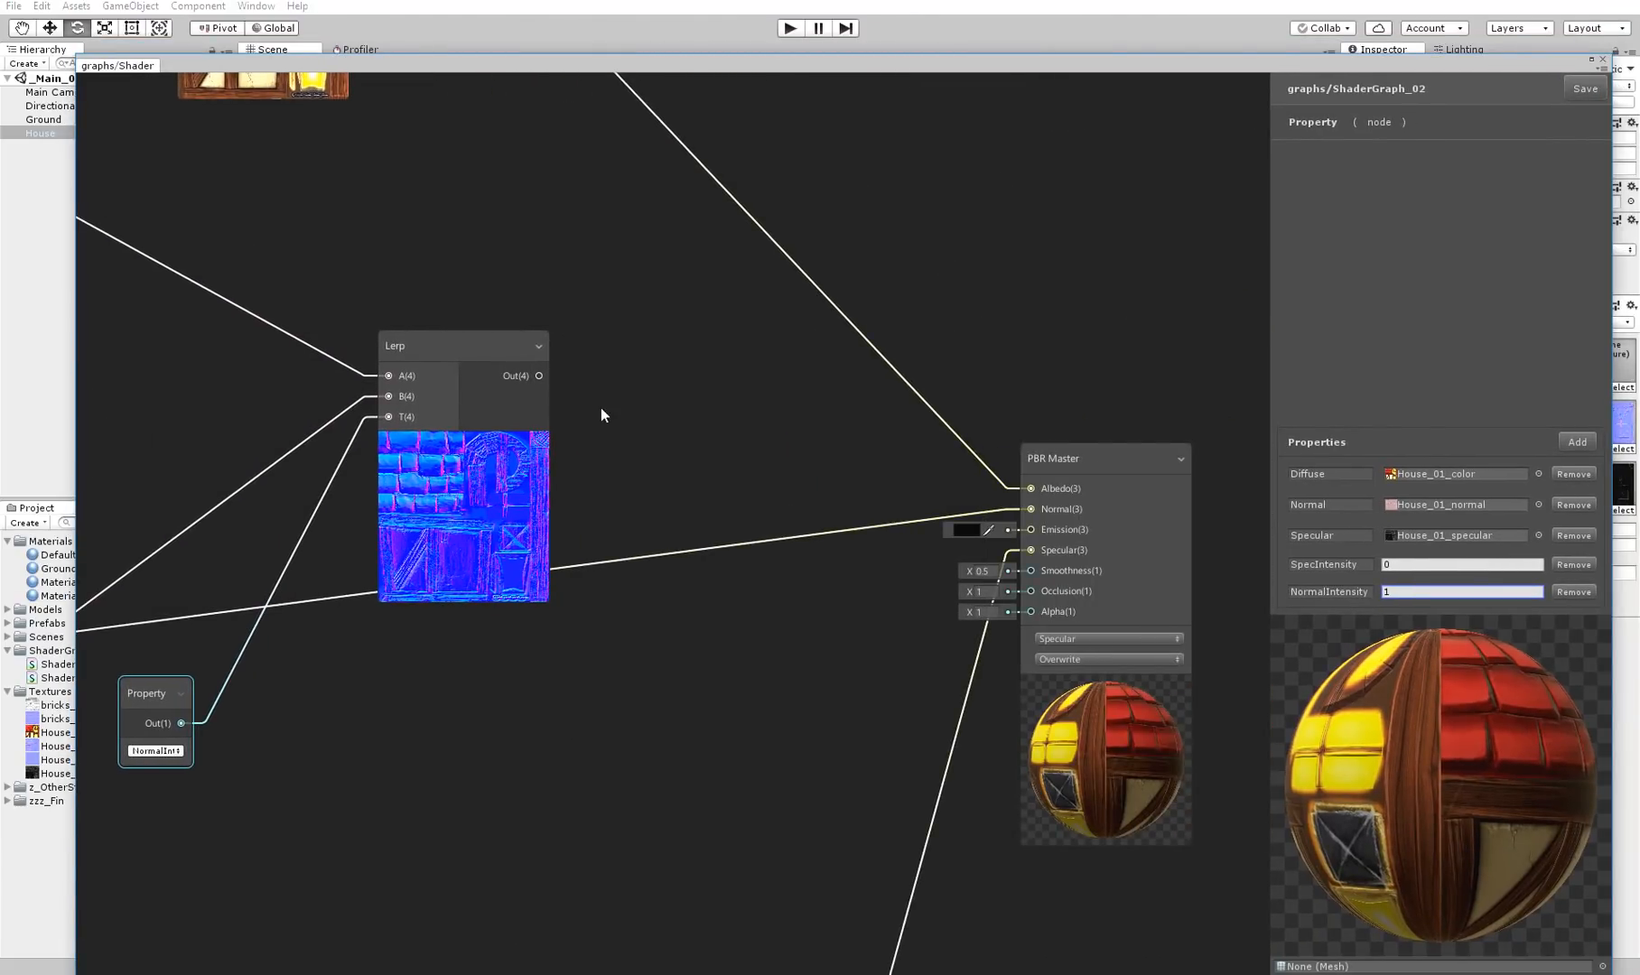
pyautogui.moveTo(538, 376); pyautogui.dragTo(1025, 511)
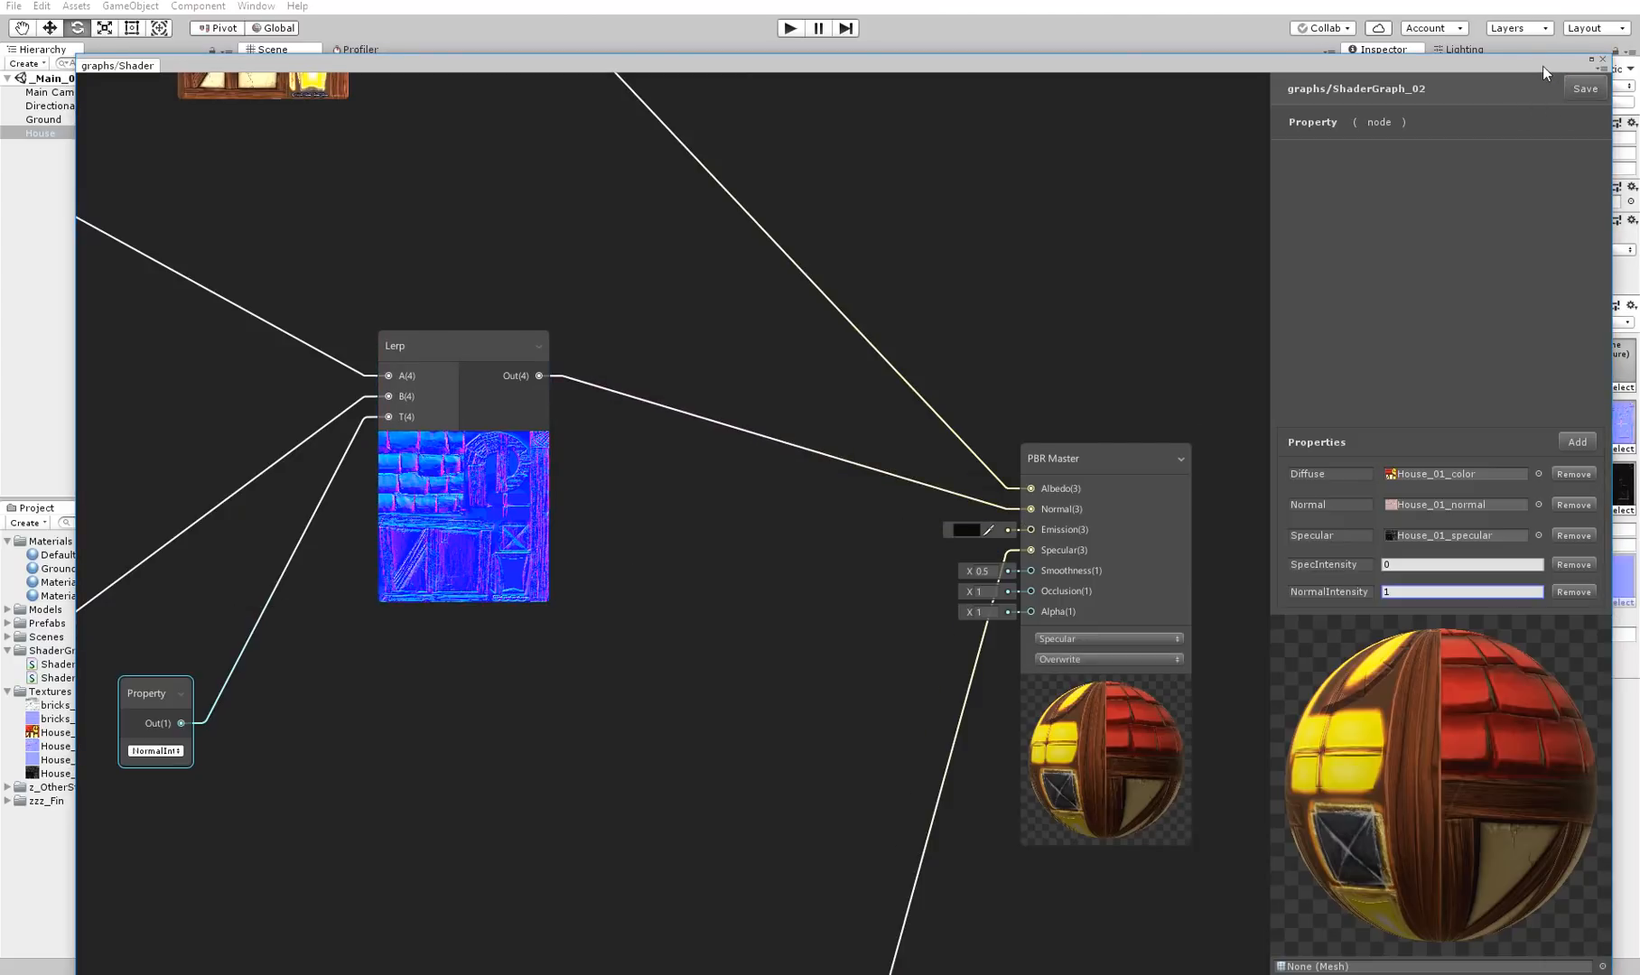
pyautogui.moveTo(1543, 65); pyautogui.dragTo(1472, 847)
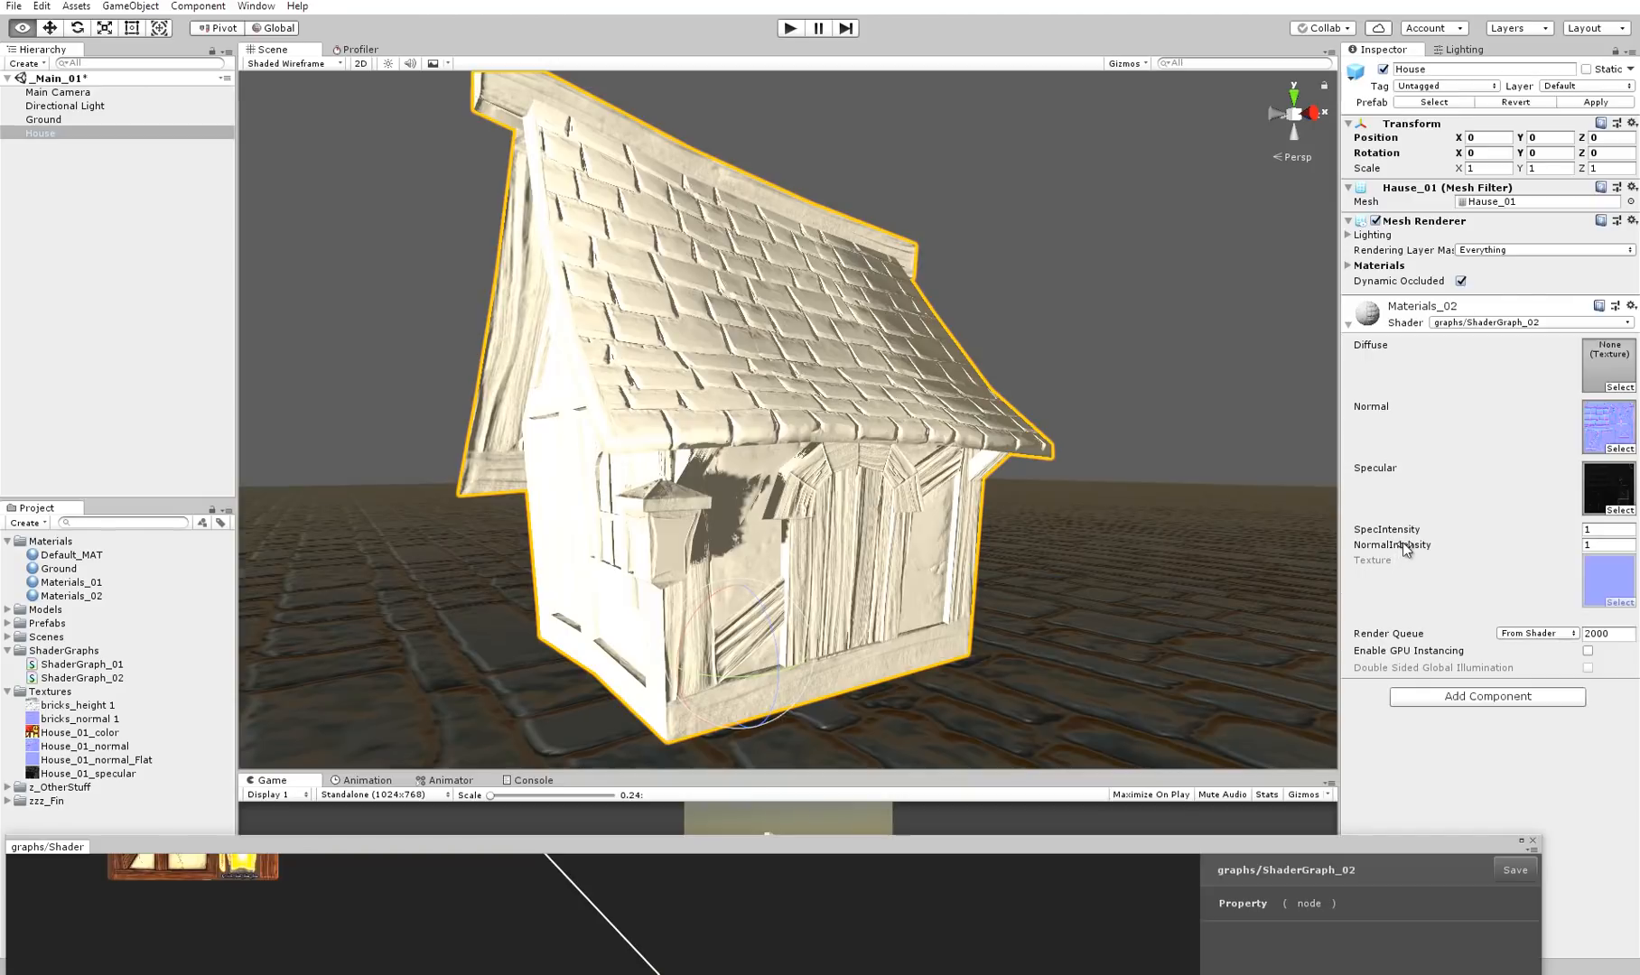
# Vary the NormalIntensity of Materials_02, set it to 0.25, and inspect the relief on the roof tiles
pyautogui.moveTo(1392, 549); pyautogui.dragTo(1224, 539)
pyautogui.keyDown('alt'); pyautogui.moveTo(975, 515); pyautogui.dragTo(1029, 447); pyautogui.keyUp('alt')
pyautogui.moveTo(1397, 549); pyautogui.dragTo(1431, 550)
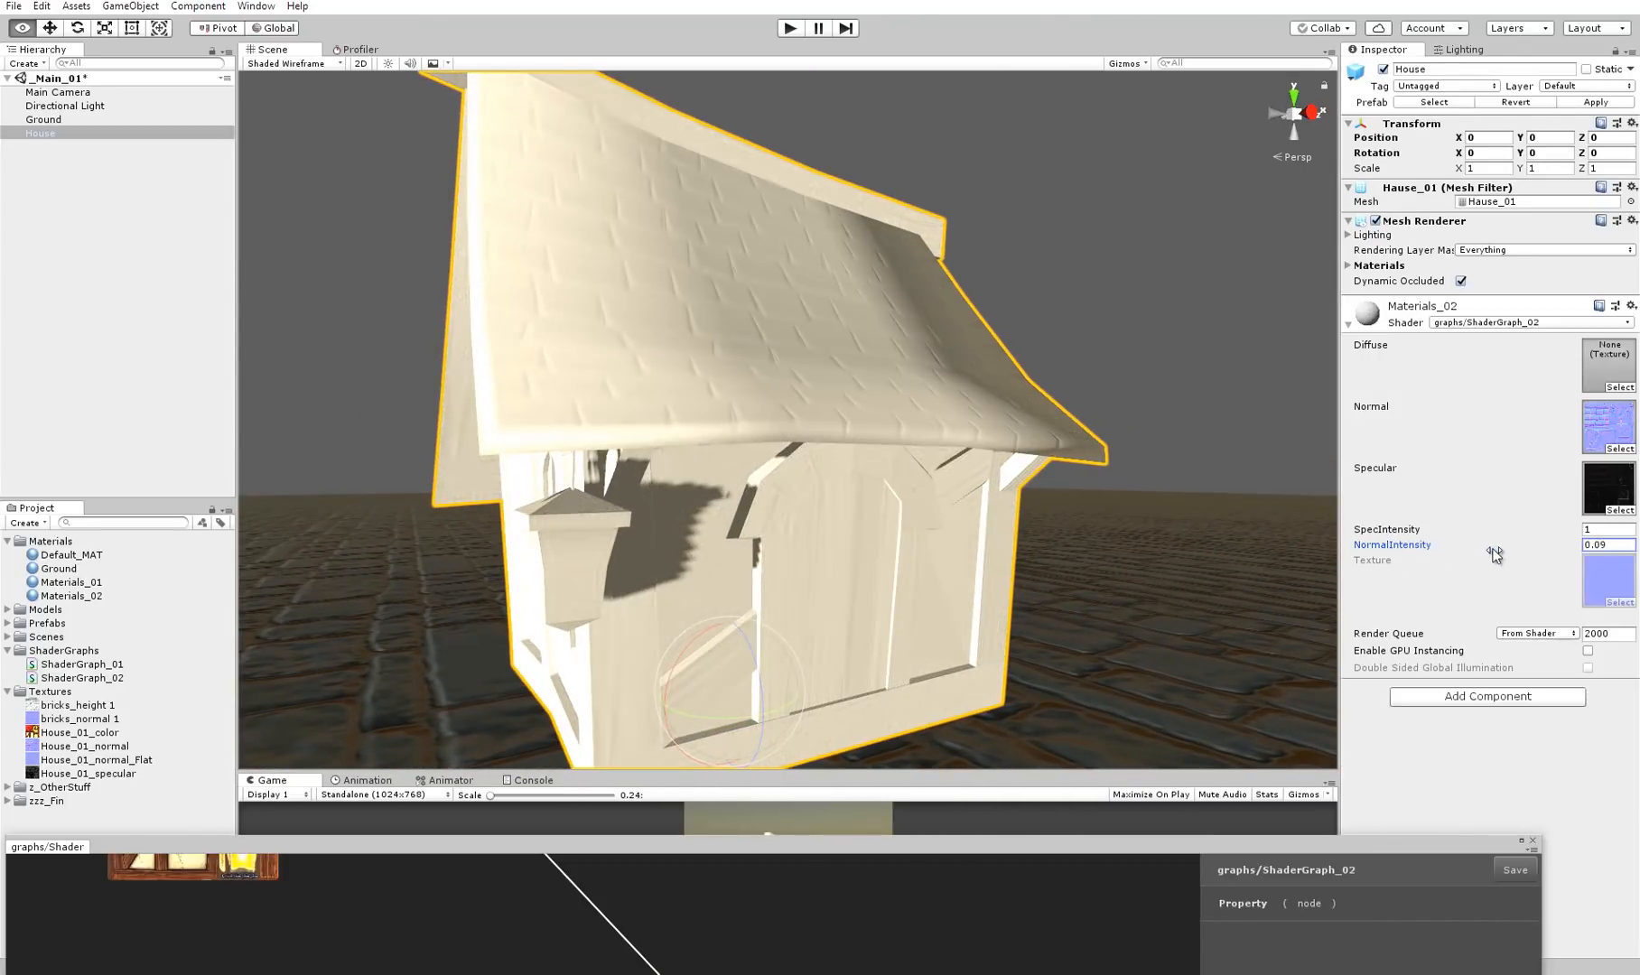
pyautogui.click(1597, 544)
pyautogui.write('0.25')
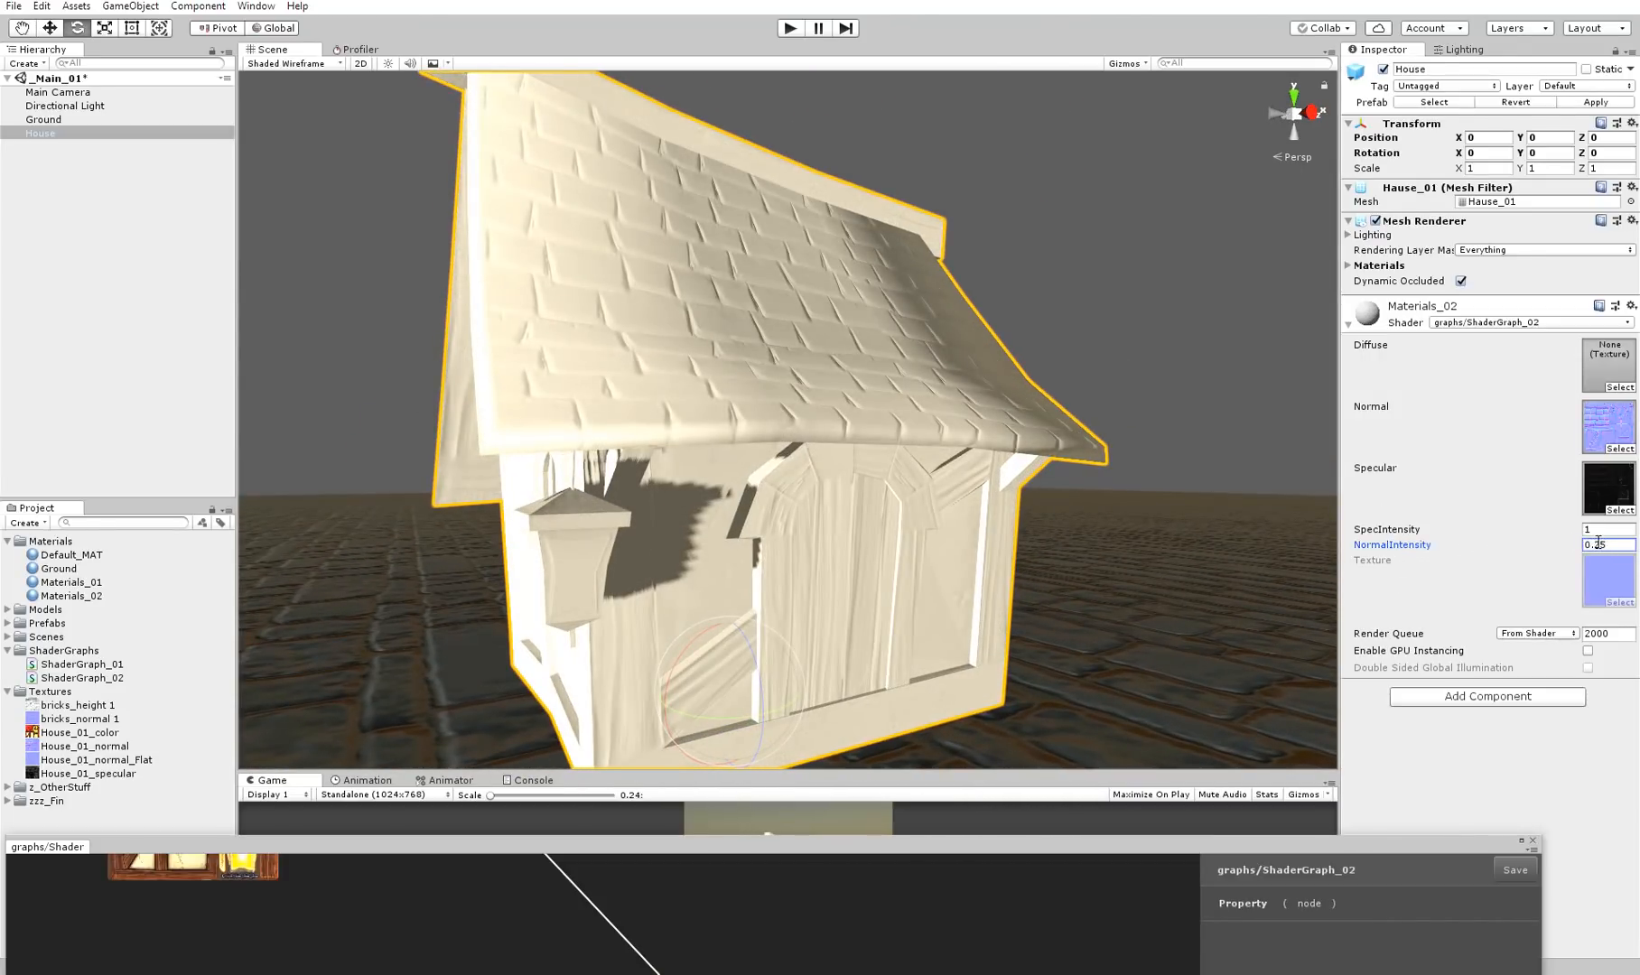
pyautogui.press('Return')
pyautogui.scroll(5, 852, 462)
pyautogui.scroll(3, 852, 462)
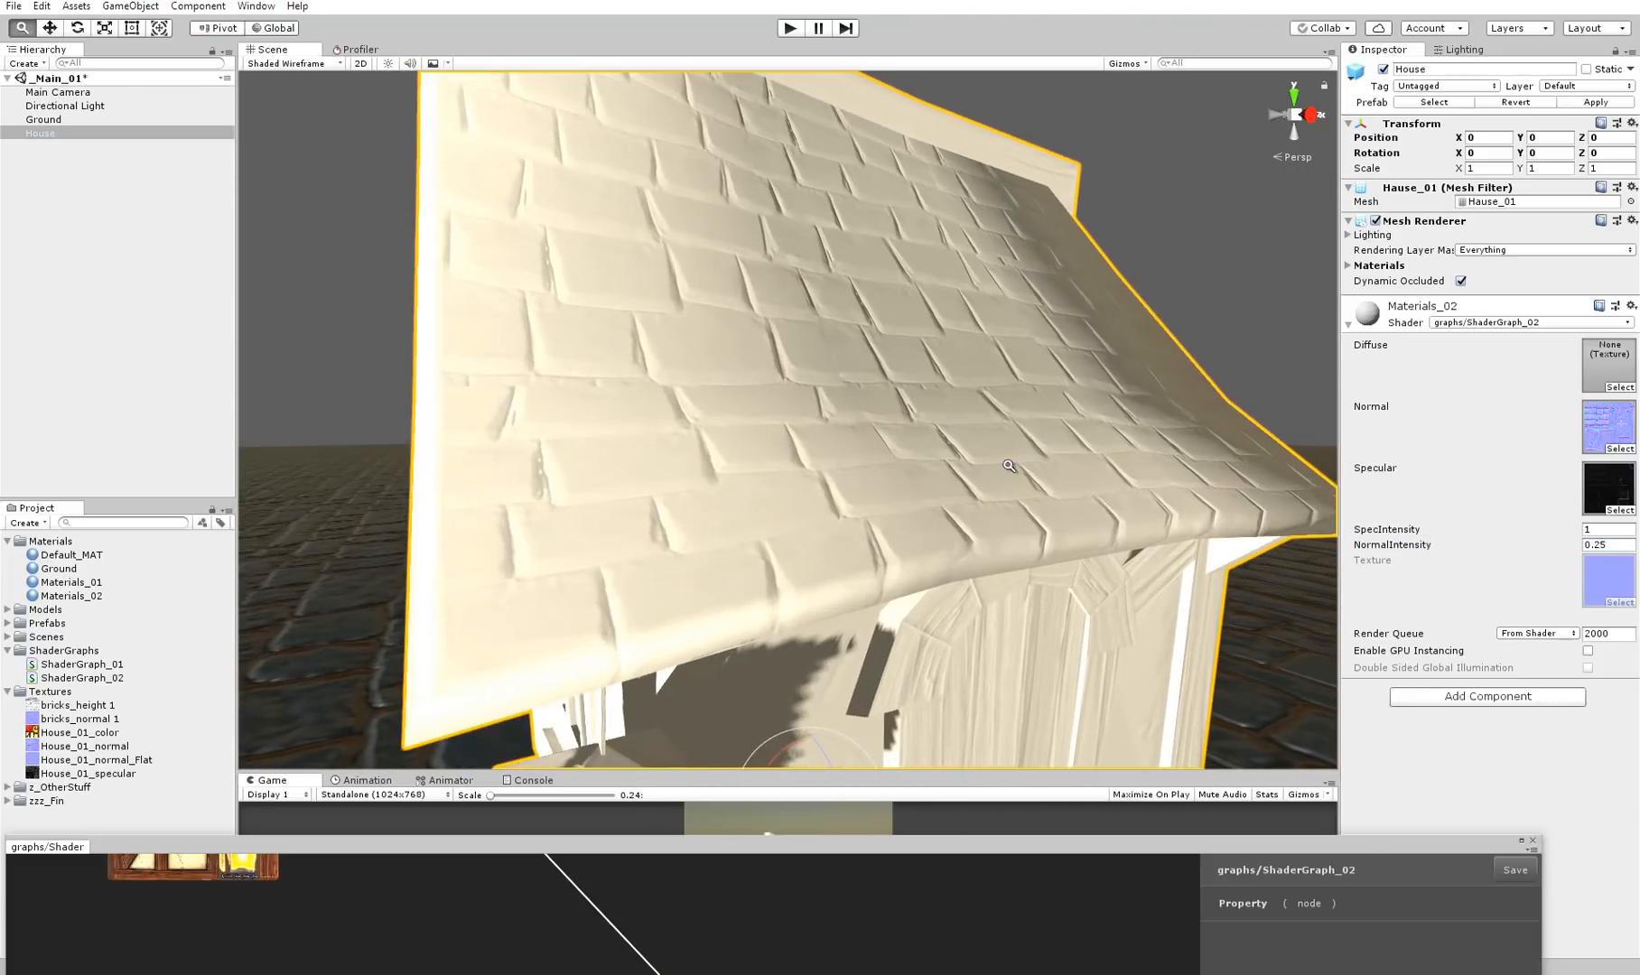
# Raise the NormalIntensity of Materials_02 to 1, 3 and 10 in turn, inspecting the relief around the house
pyautogui.click(1613, 545)
pyautogui.write('1')
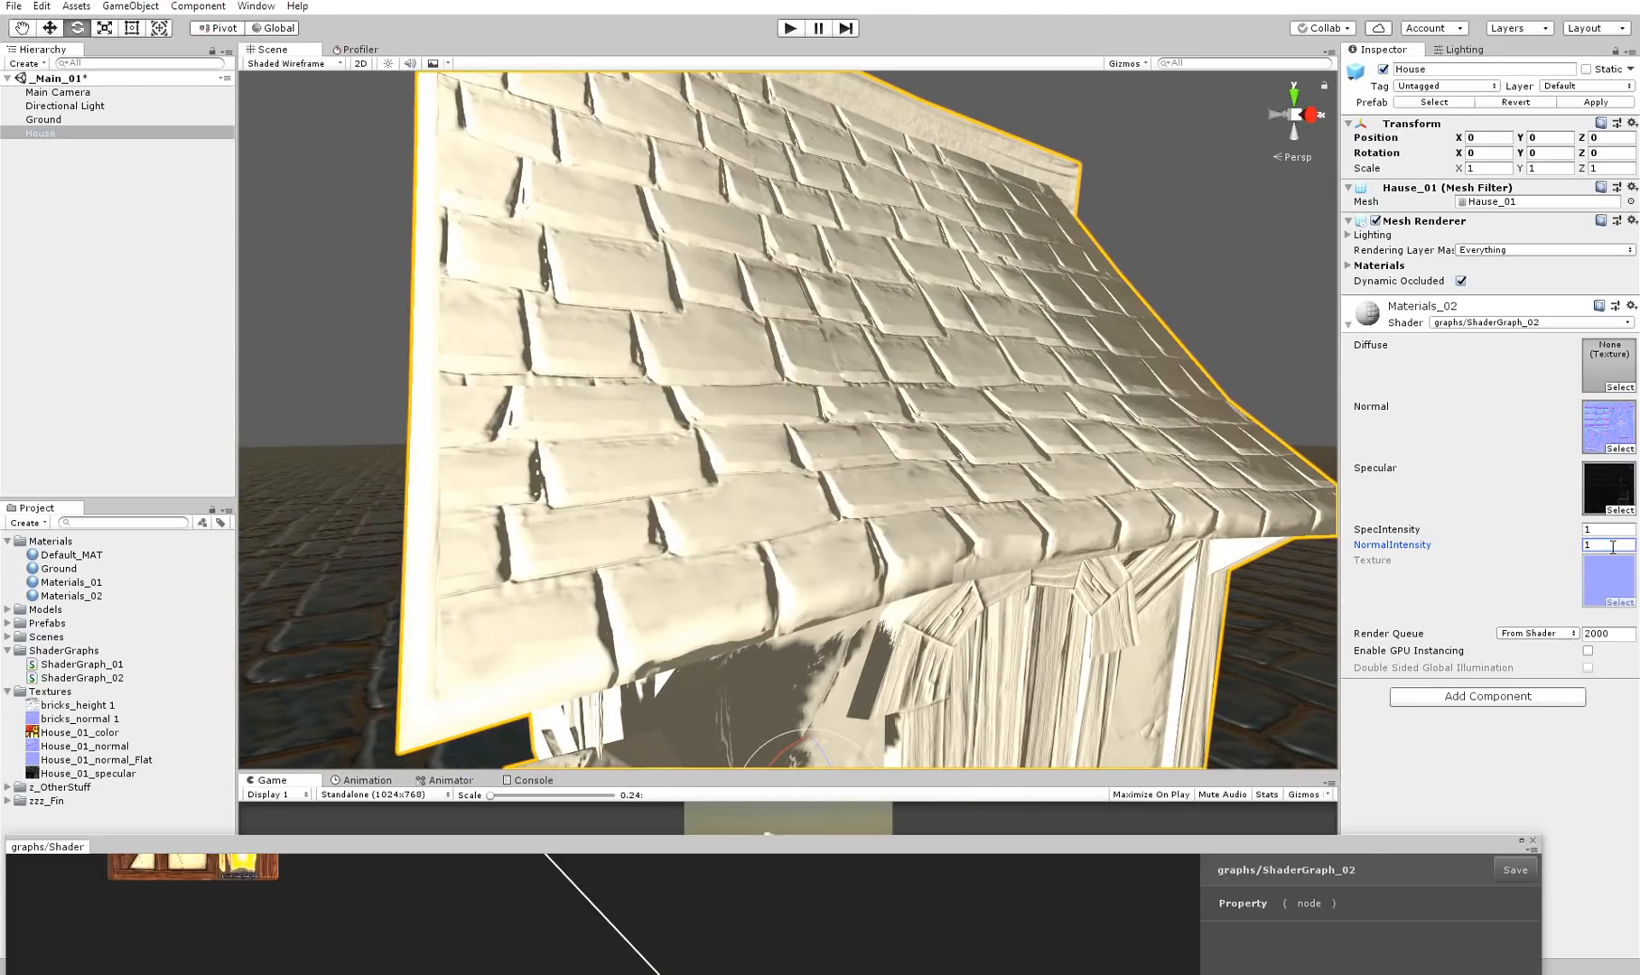
pyautogui.write('3')
pyautogui.press('Return')
pyautogui.press('f')
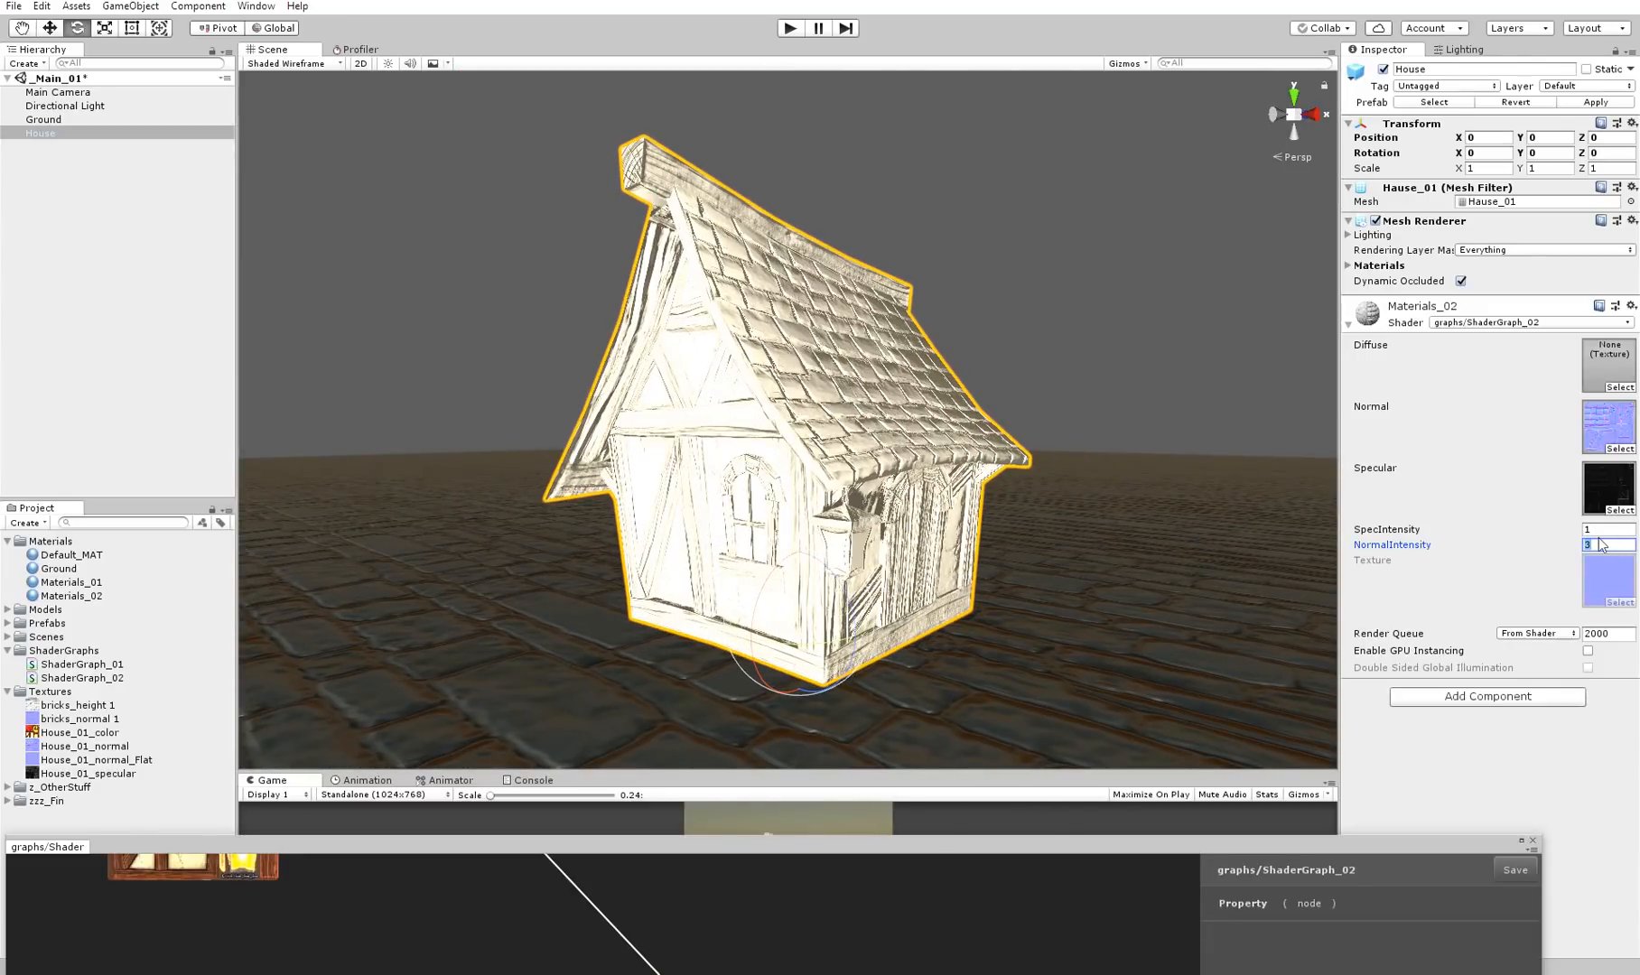
pyautogui.write('10')
pyautogui.moveTo(840, 506)
pyautogui.keyDown('alt'); pyautogui.mouseDown(button='right')
pyautogui.moveTo(1002, 492)
pyautogui.moveTo(839, 506)
pyautogui.mouseUp(button='right'); pyautogui.keyUp('alt')
pyautogui.keyDown('alt'); pyautogui.moveTo(840, 506); pyautogui.dragTo(957, 520); pyautogui.keyUp('alt')
pyautogui.keyDown('alt'); pyautogui.moveTo(957, 519); pyautogui.dragTo(1005, 521, button='right'); pyautogui.keyUp('alt')
pyautogui.keyDown('alt'); pyautogui.moveTo(1006, 521); pyautogui.dragTo(776, 525); pyautogui.keyUp('alt')
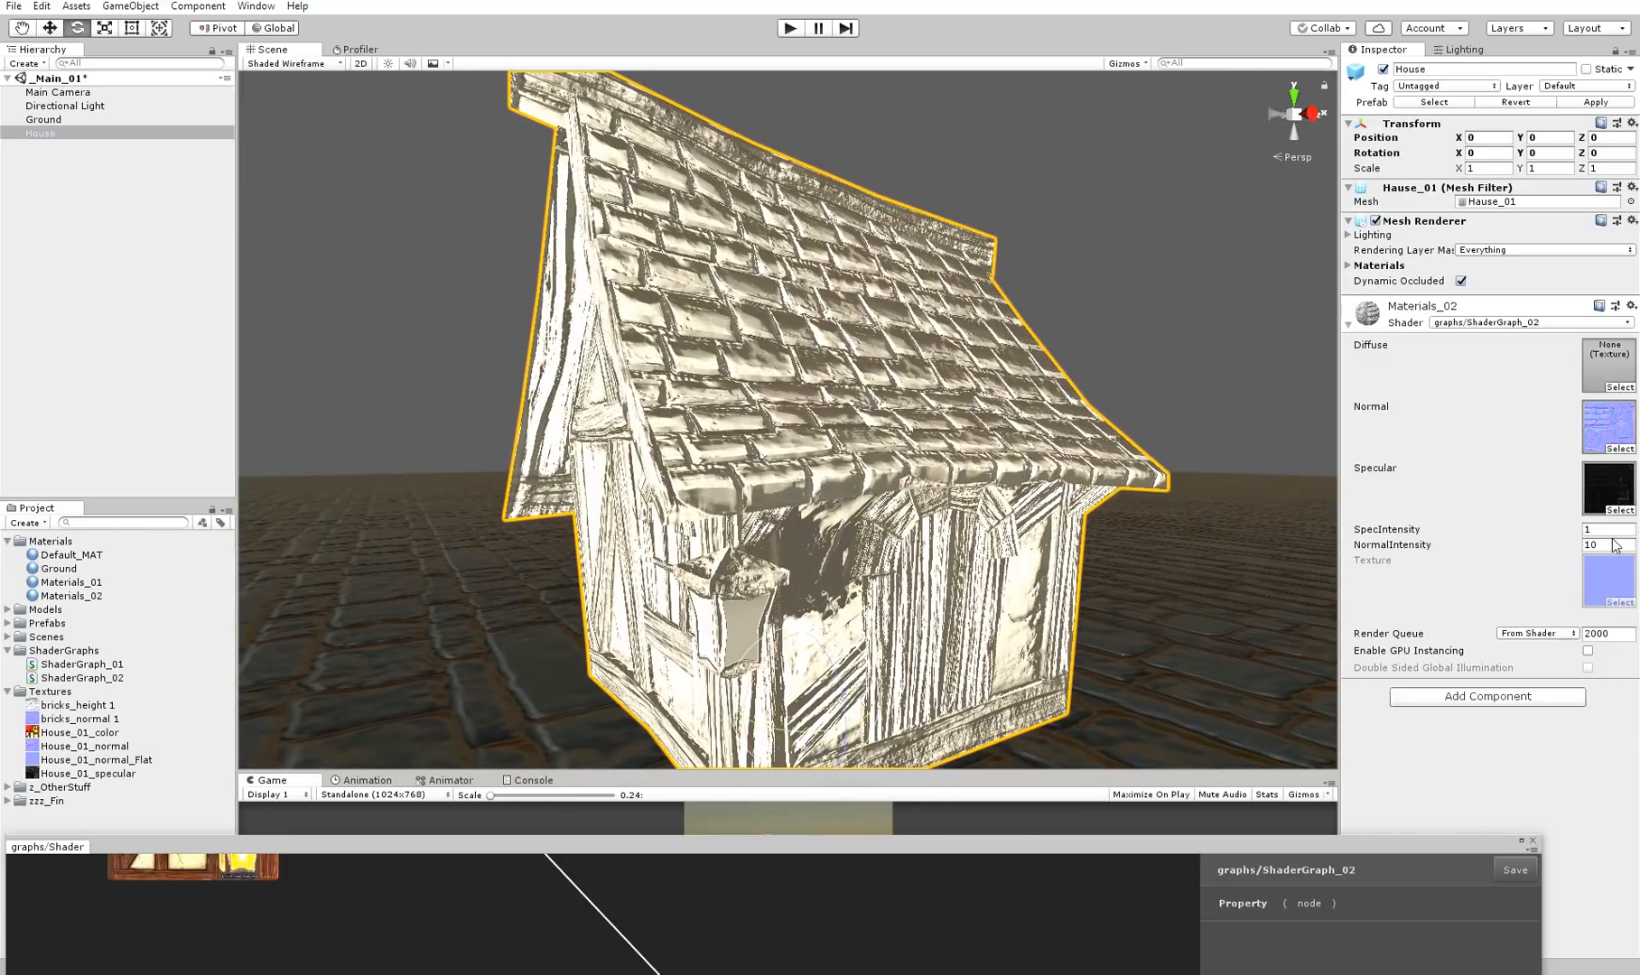
# Set the NormalIntensity of Materials_02 to 1 and check the house from different angles
pyautogui.write('1')
pyautogui.keyDown('alt'); pyautogui.moveTo(962, 431); pyautogui.dragTo(840, 428, button='right'); pyautogui.keyUp('alt')
pyautogui.keyDown('alt'); pyautogui.moveTo(840, 428); pyautogui.dragTo(893, 424); pyautogui.keyUp('alt')
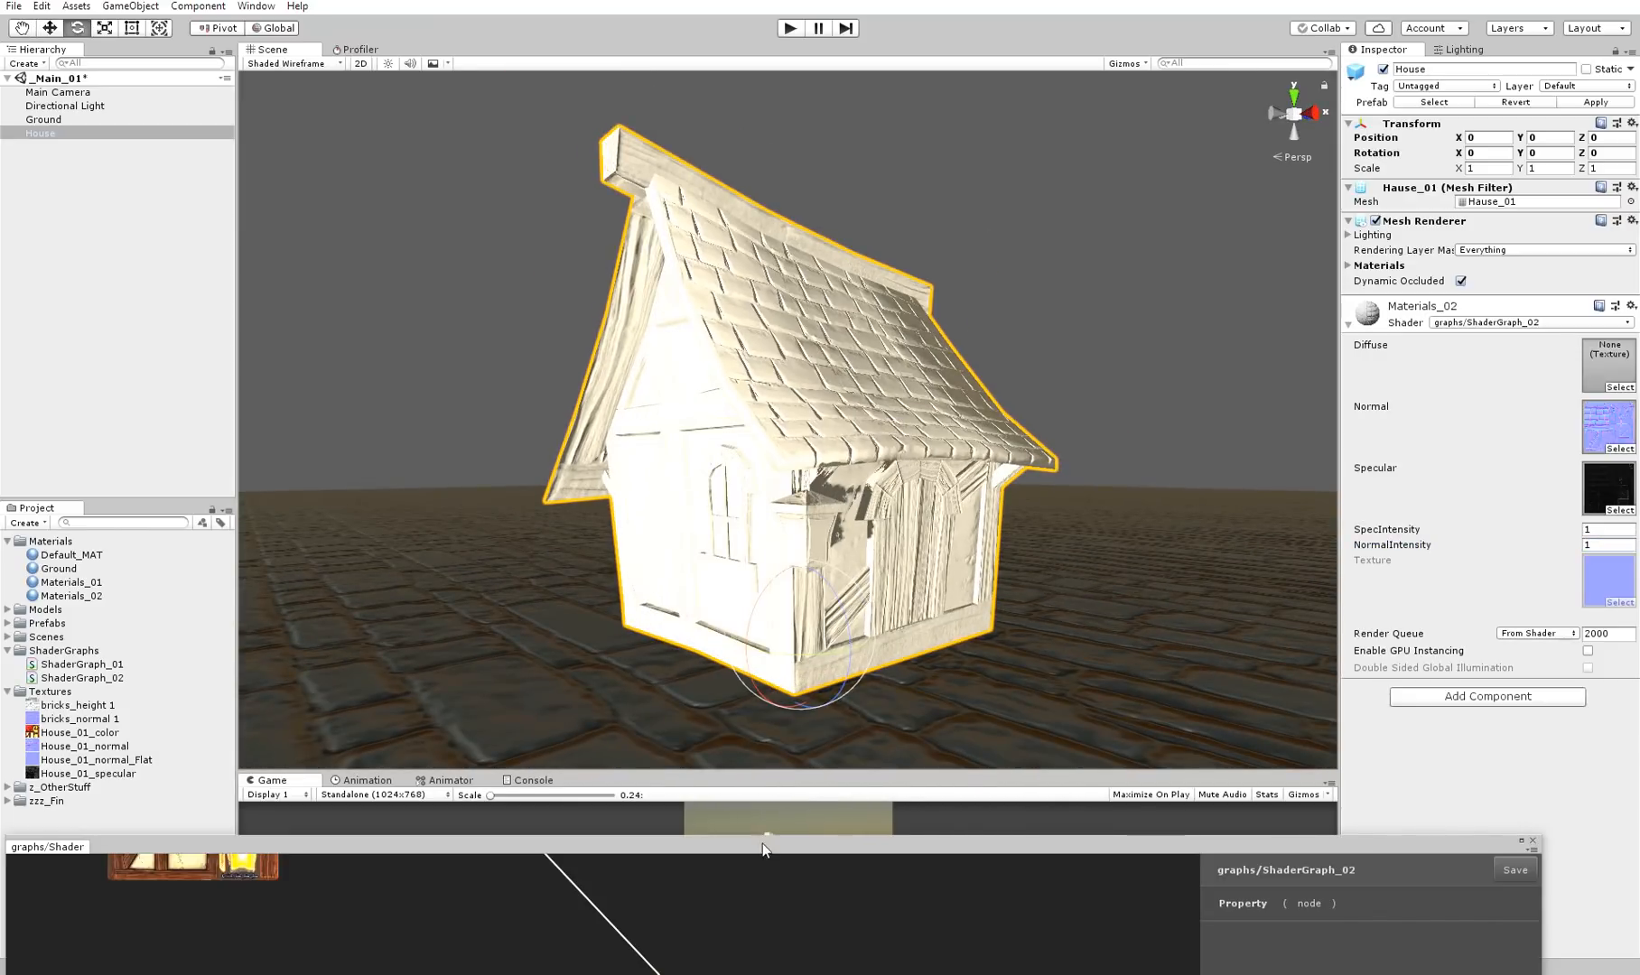
# Bring ShaderGraph_02 to the front, examine the normal Lerp with its flat and detailed texture inputs, and uncover the scene
pyautogui.moveTo(767, 847); pyautogui.dragTo(837, 80)
pyautogui.moveTo(453, 492); pyautogui.dragTo(974, 503, button='middle')
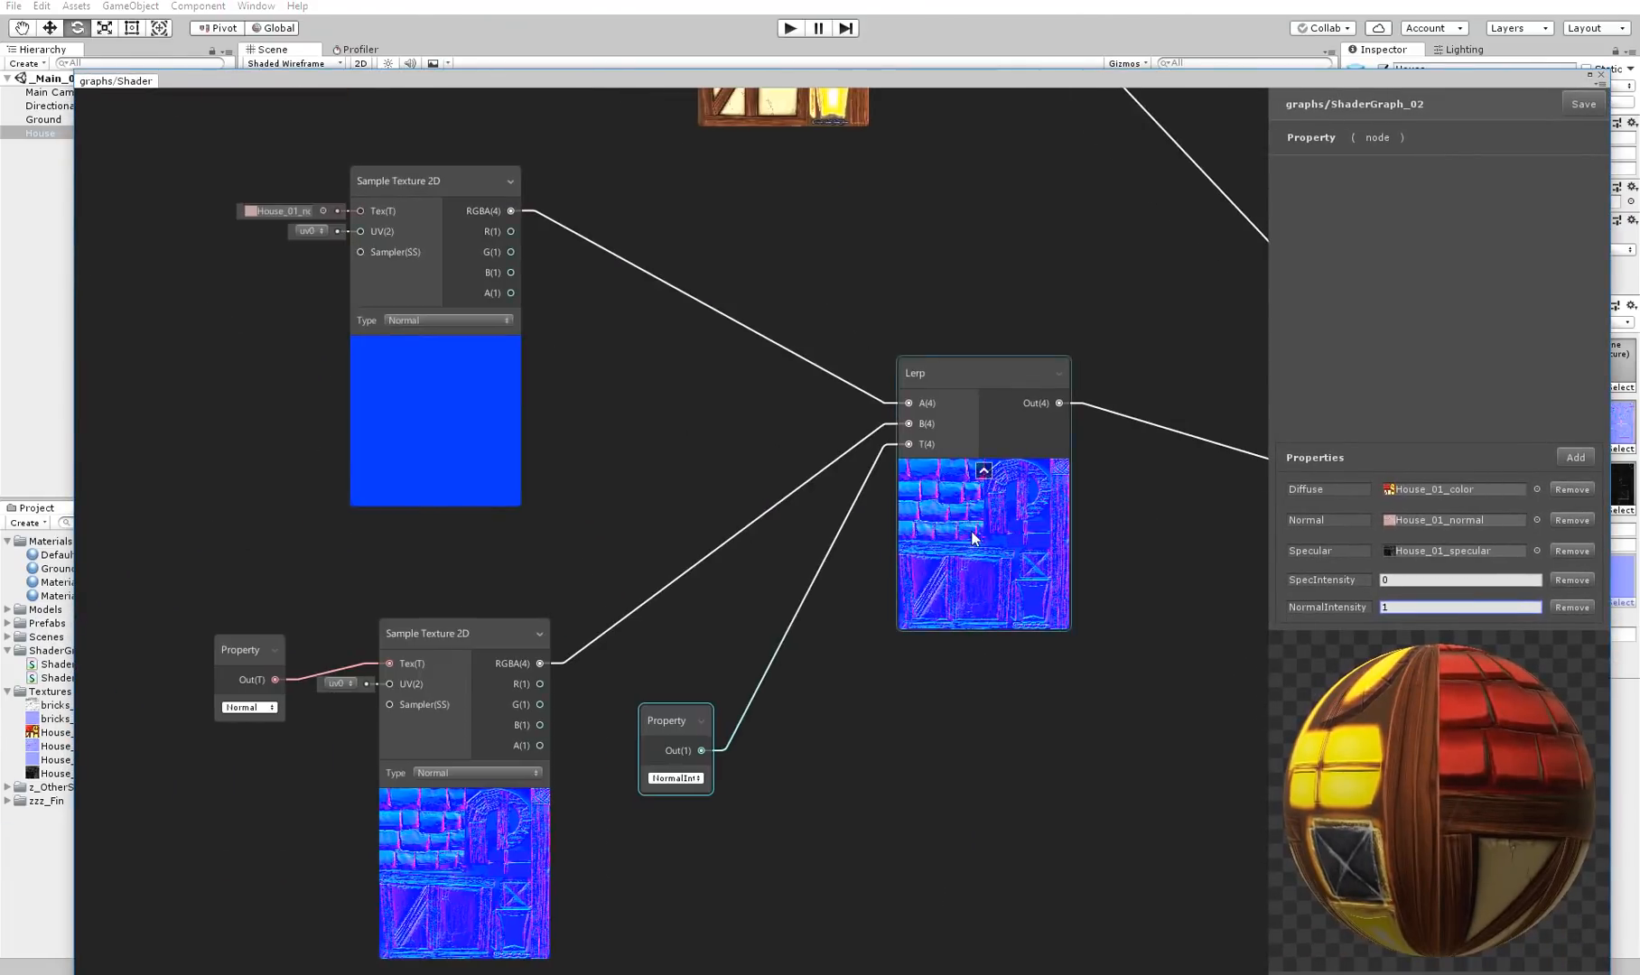
pyautogui.scroll(-2, 972, 531)
pyautogui.scroll(1, 842, 680)
pyautogui.moveTo(852, 680); pyautogui.dragTo(756, 669, button='middle')
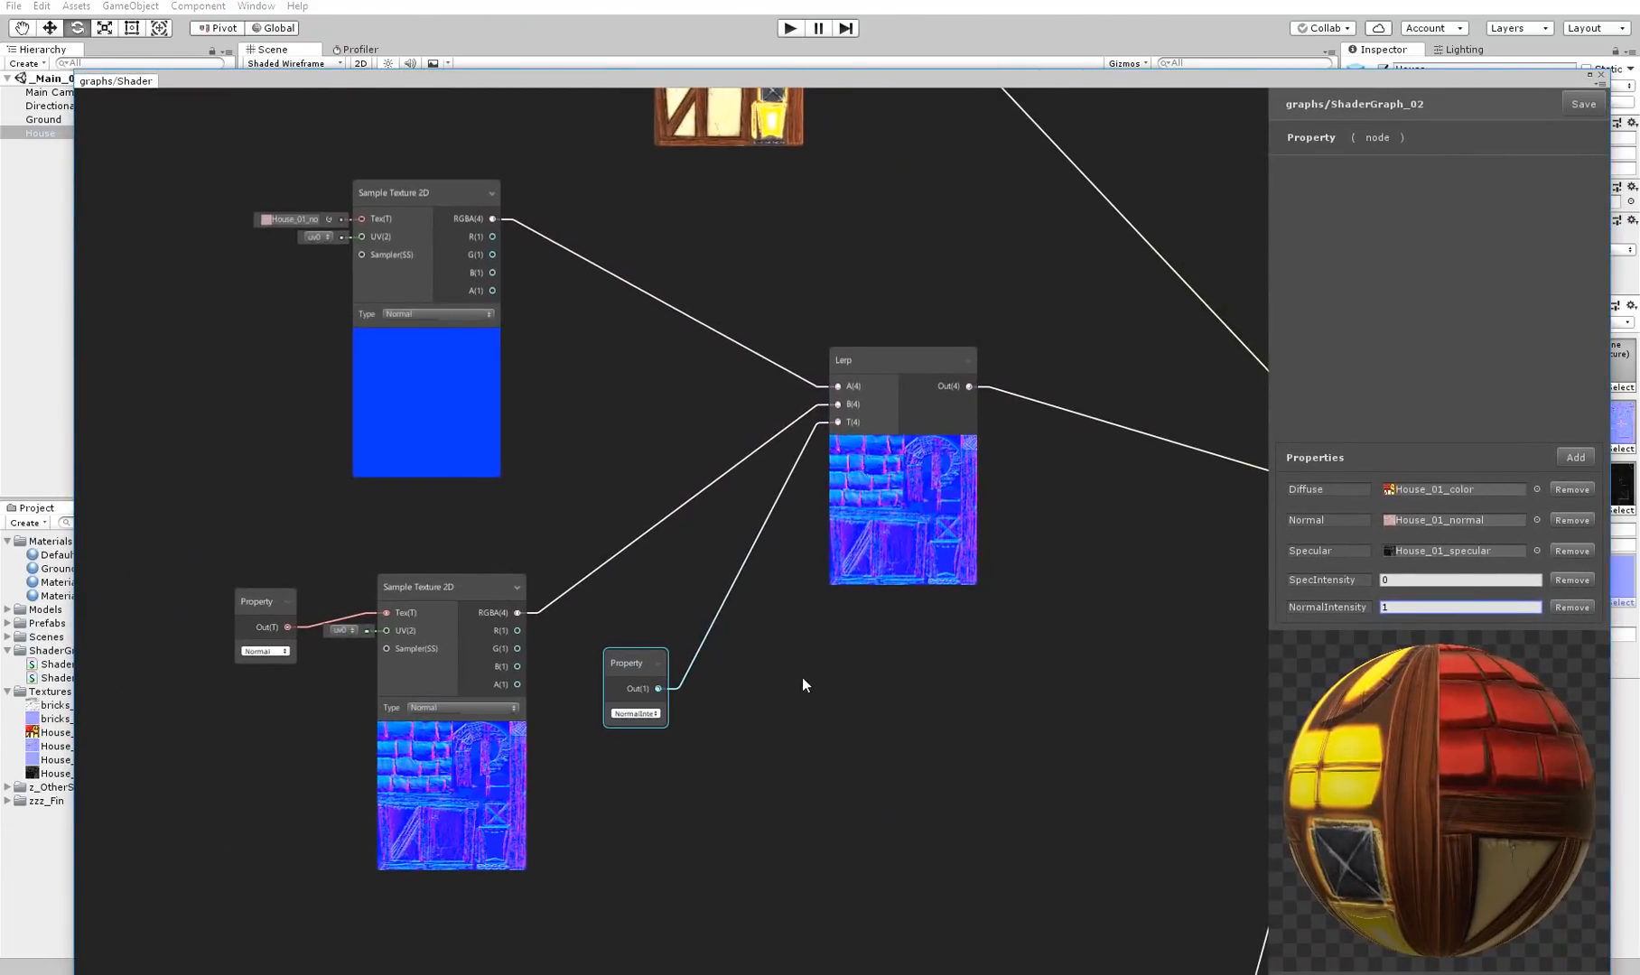
pyautogui.moveTo(702, 84); pyautogui.dragTo(564, 903)
# Set the Max Size of the House_01_normal_Flat texture to 64 in its import settings
pyautogui.click(122, 748)
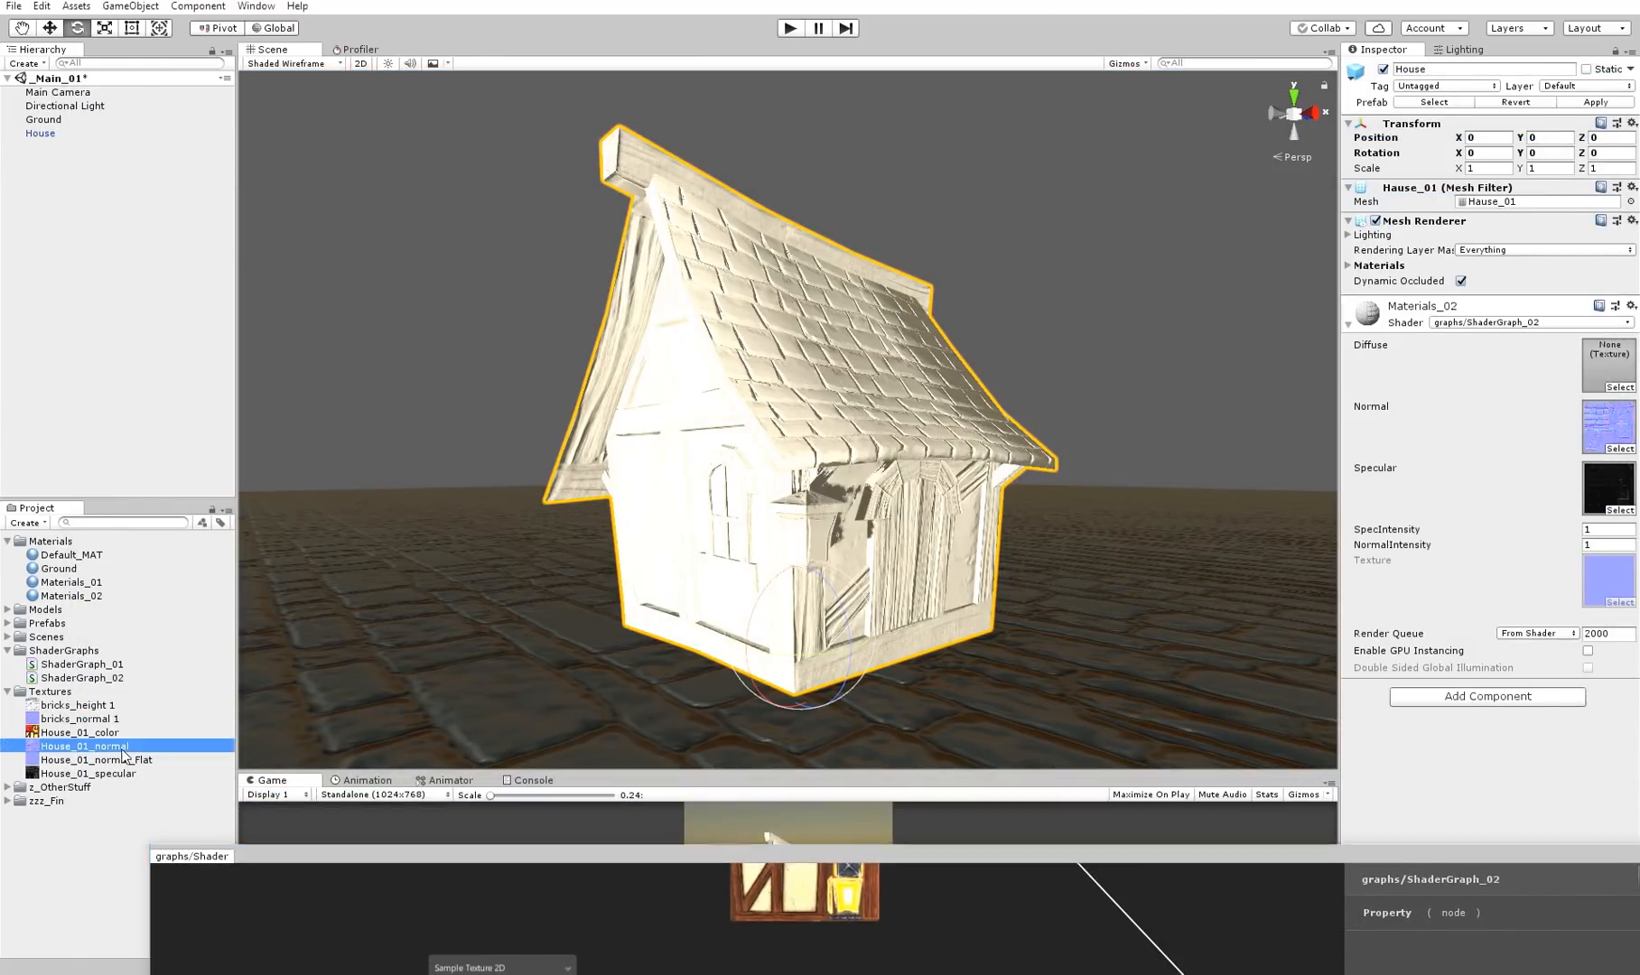
pyautogui.click(142, 775)
pyautogui.click(144, 761)
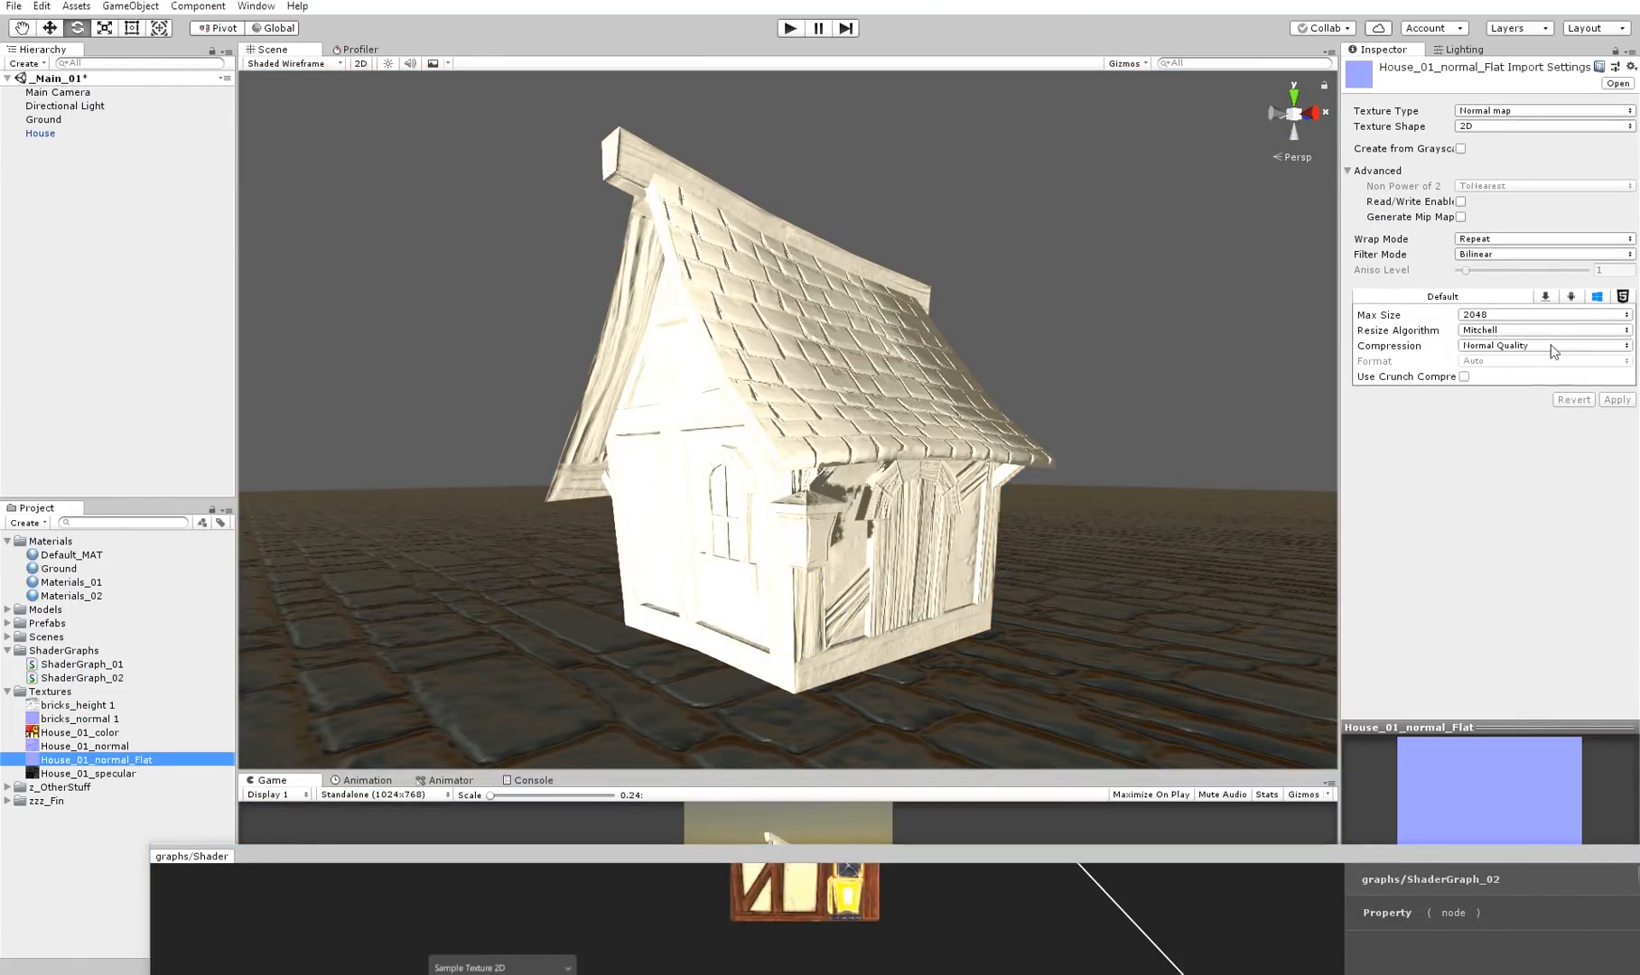
pyautogui.click(1535, 315)
pyautogui.click(1530, 354)
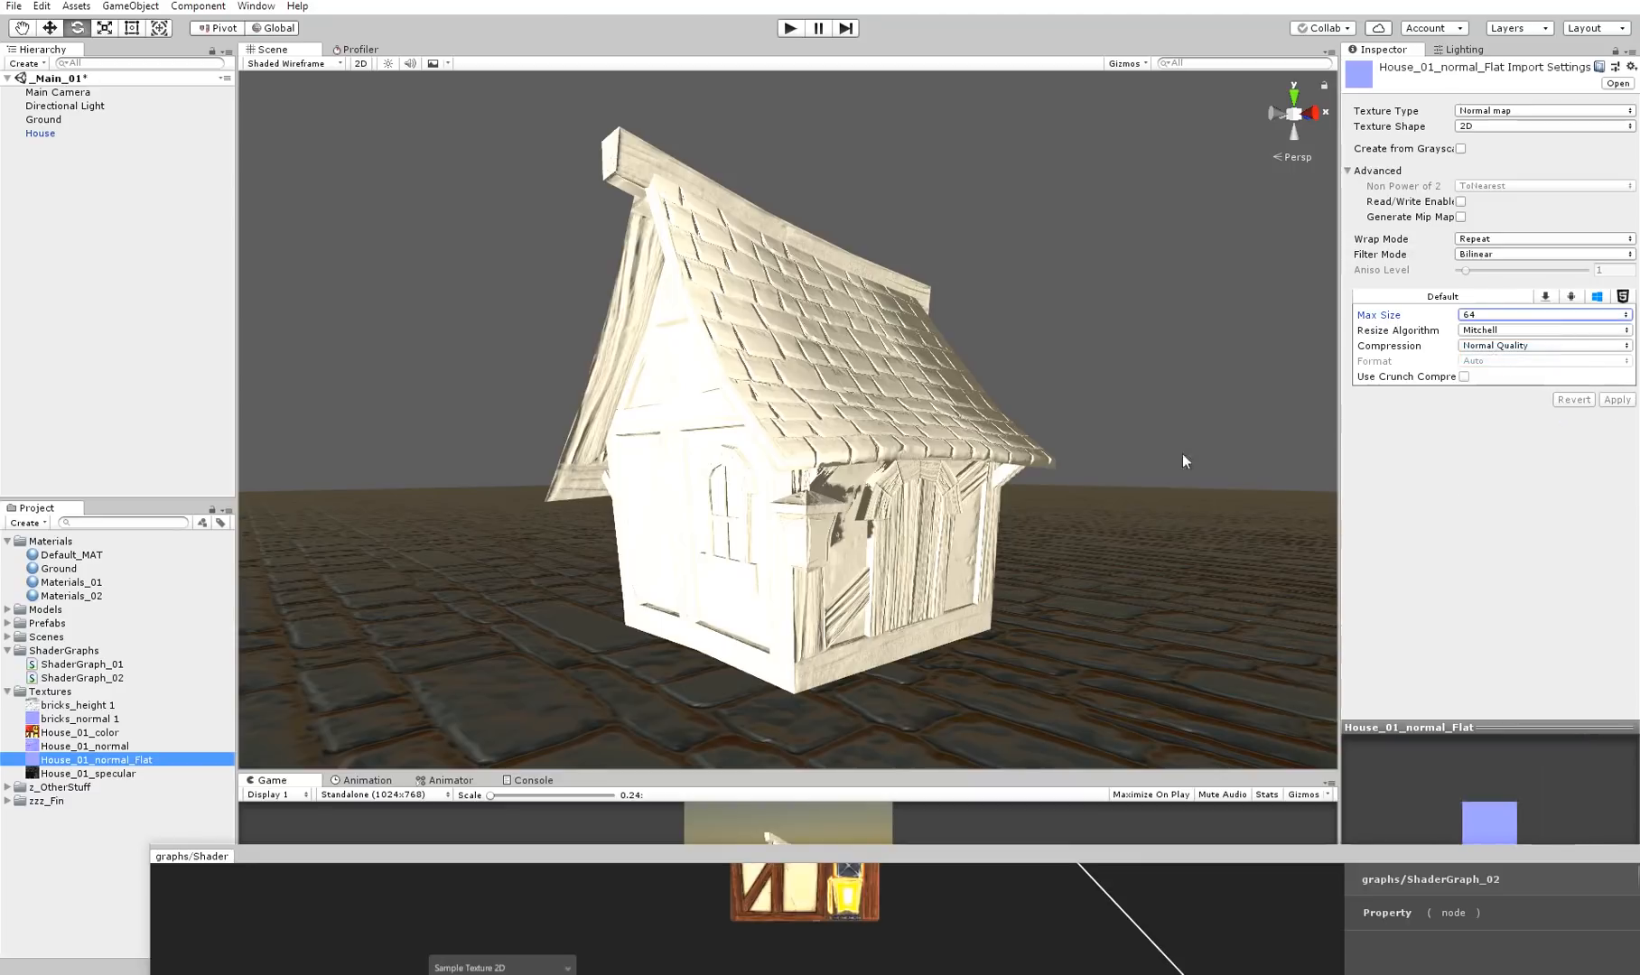
pyautogui.scroll(5, 791, 441)
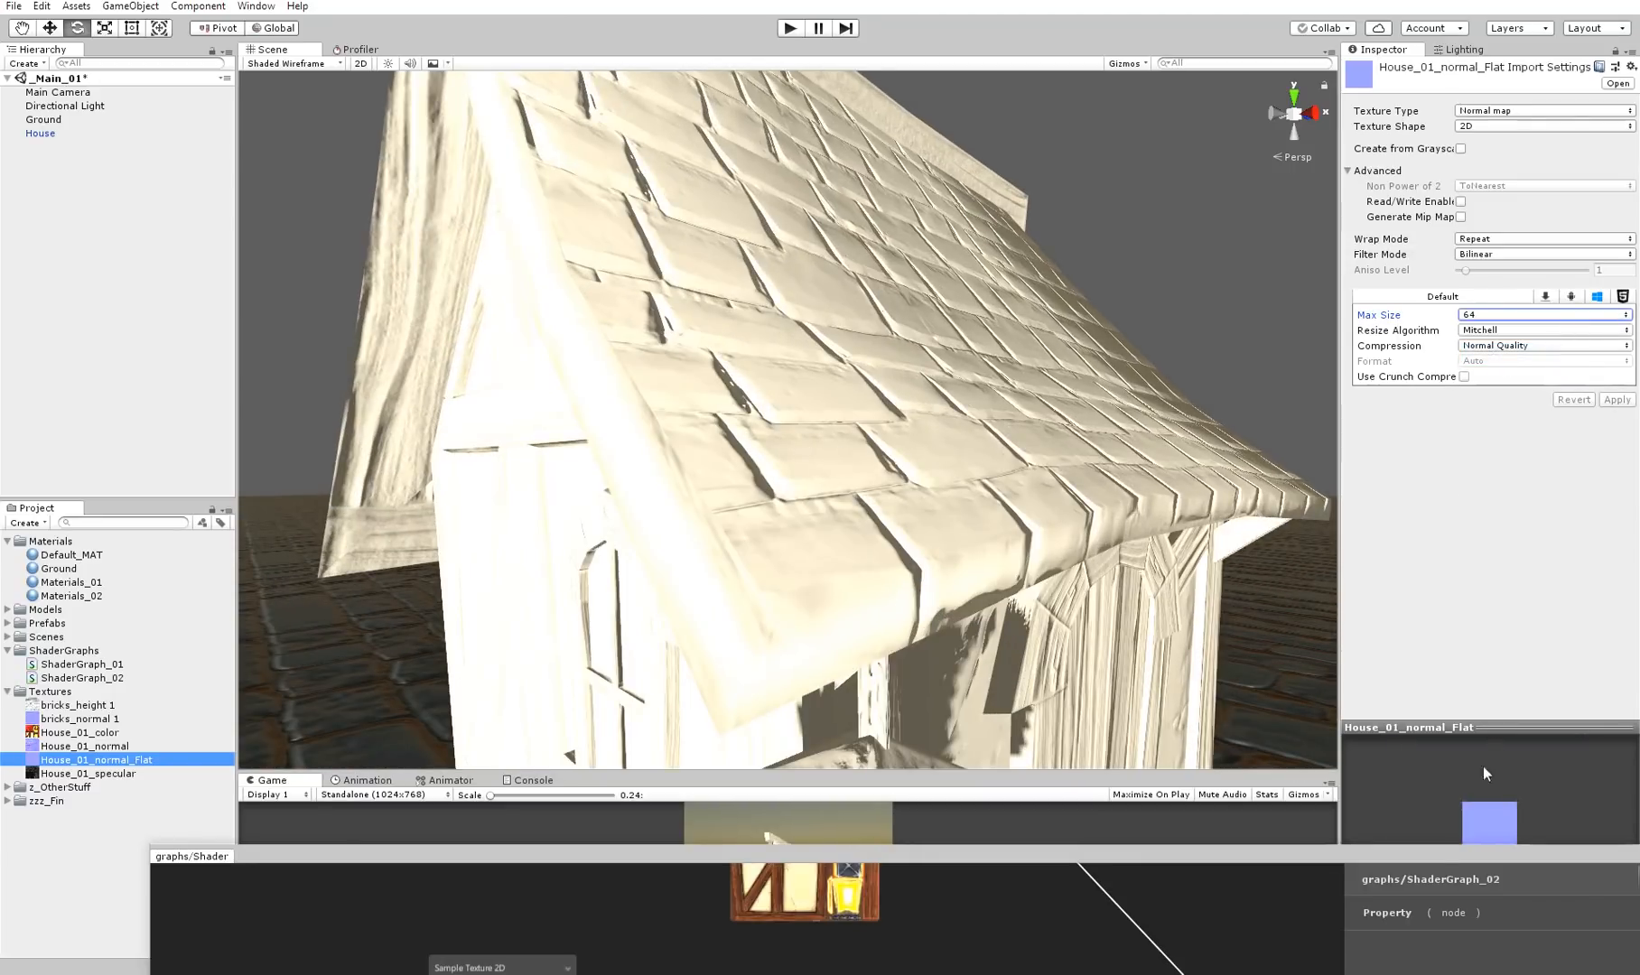
# Set the Wrap Mode of House_01_normal_Flat to Clamp and keep its Max Size at 64
pyautogui.click(1514, 240)
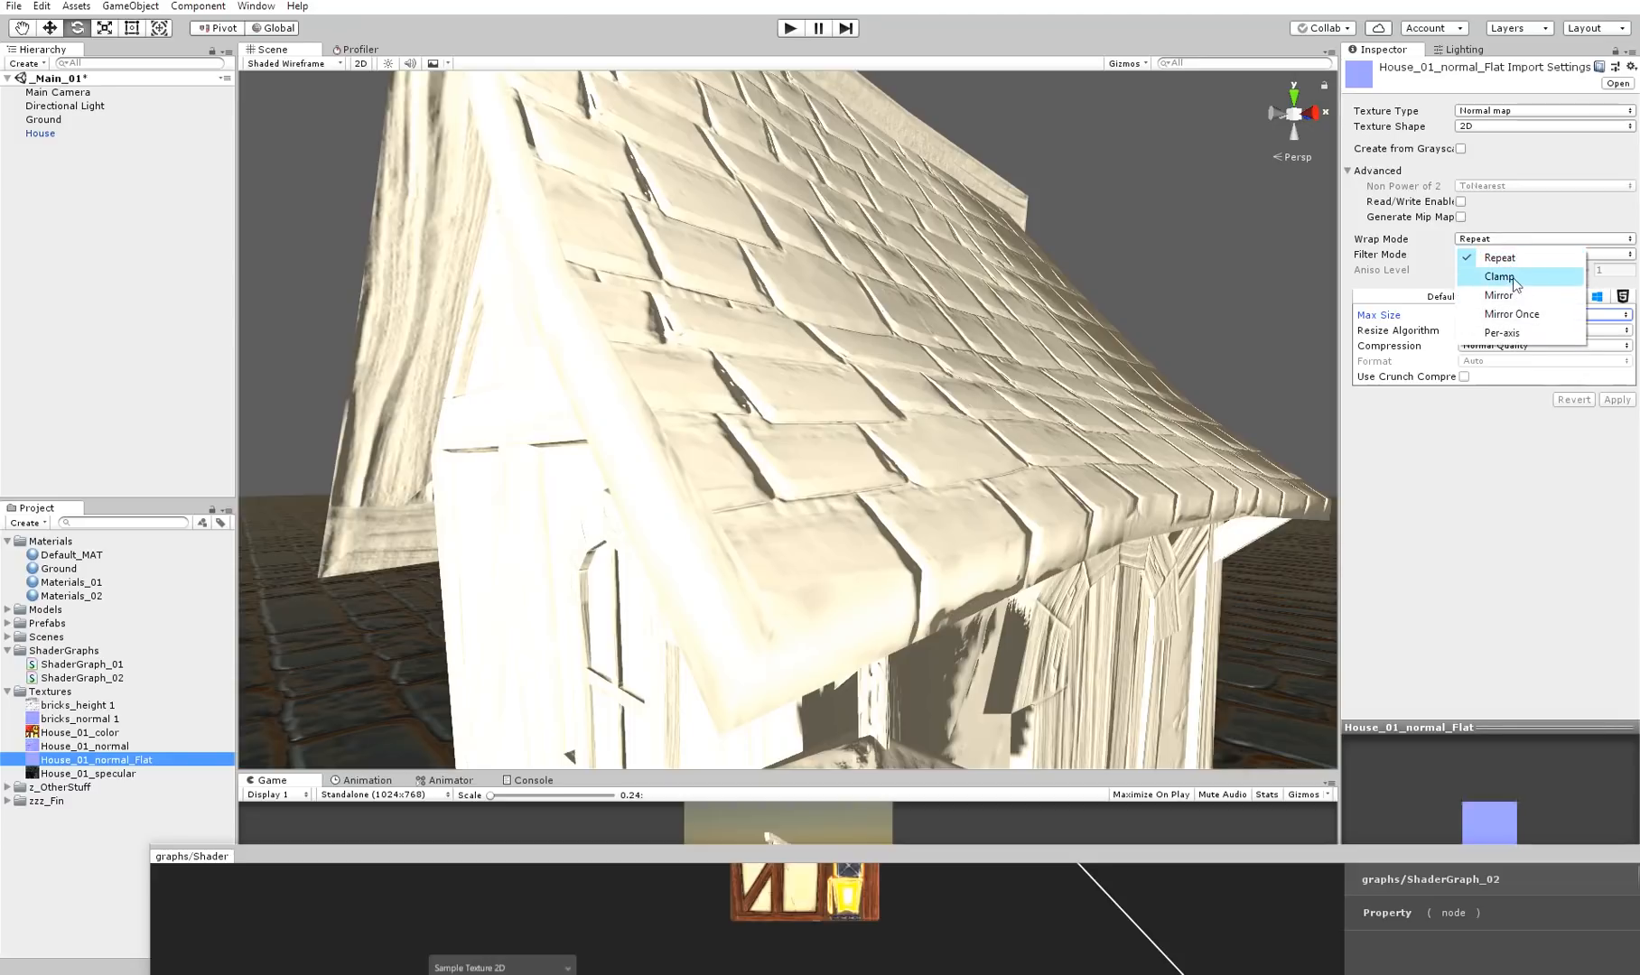
pyautogui.click(1490, 274)
pyautogui.click(1616, 400)
pyautogui.click(1536, 316)
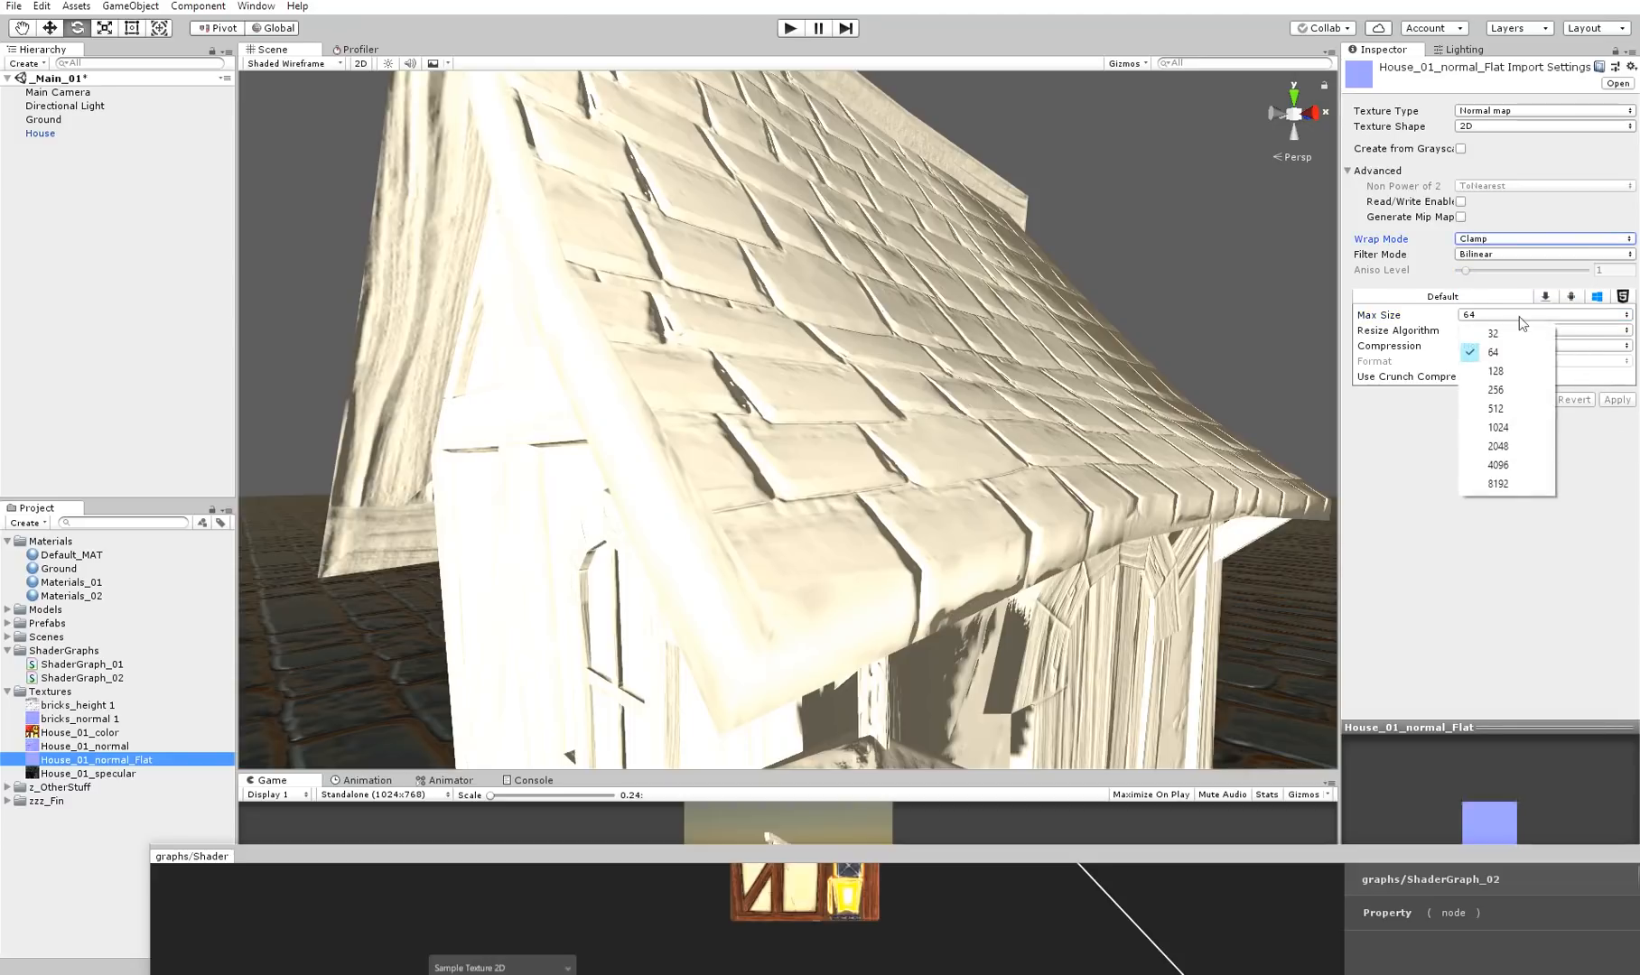
pyautogui.click(1508, 355)
# Review the nodes feeding the normal Lerp in ShaderGraph_02 and return to the house in the scene
pyautogui.moveTo(1402, 856); pyautogui.dragTo(1309, 37)
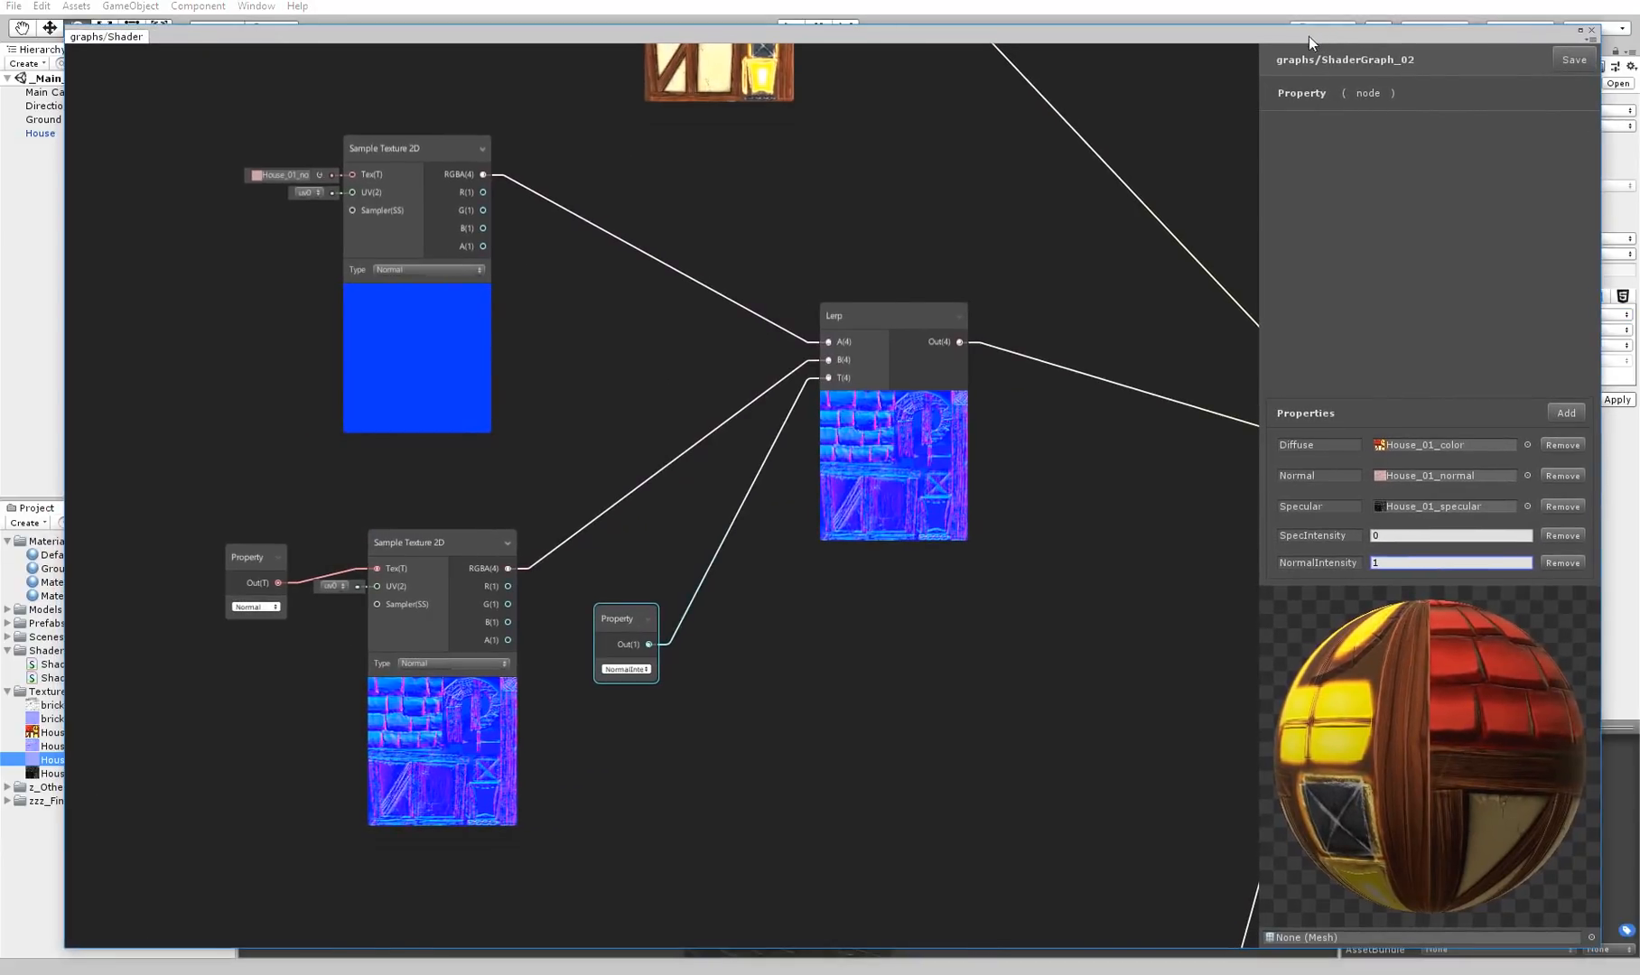
pyautogui.moveTo(482, 351); pyautogui.dragTo(512, 383, button='middle')
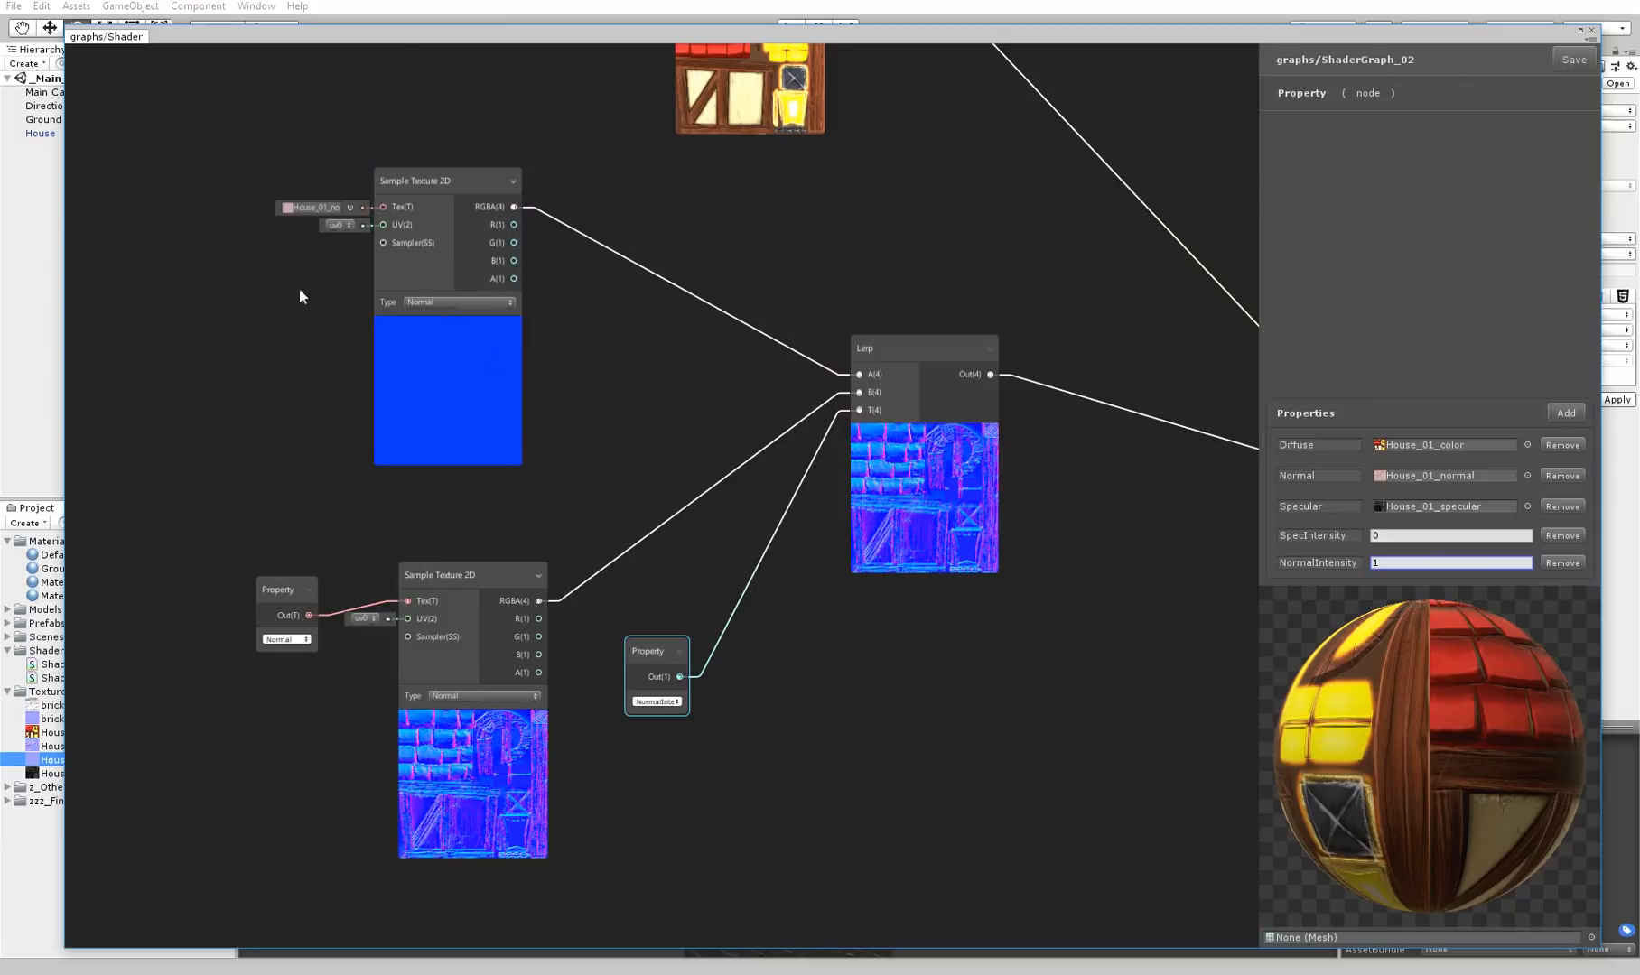
pyautogui.click(431, 49)
pyautogui.moveTo(435, 41); pyautogui.dragTo(423, 36)
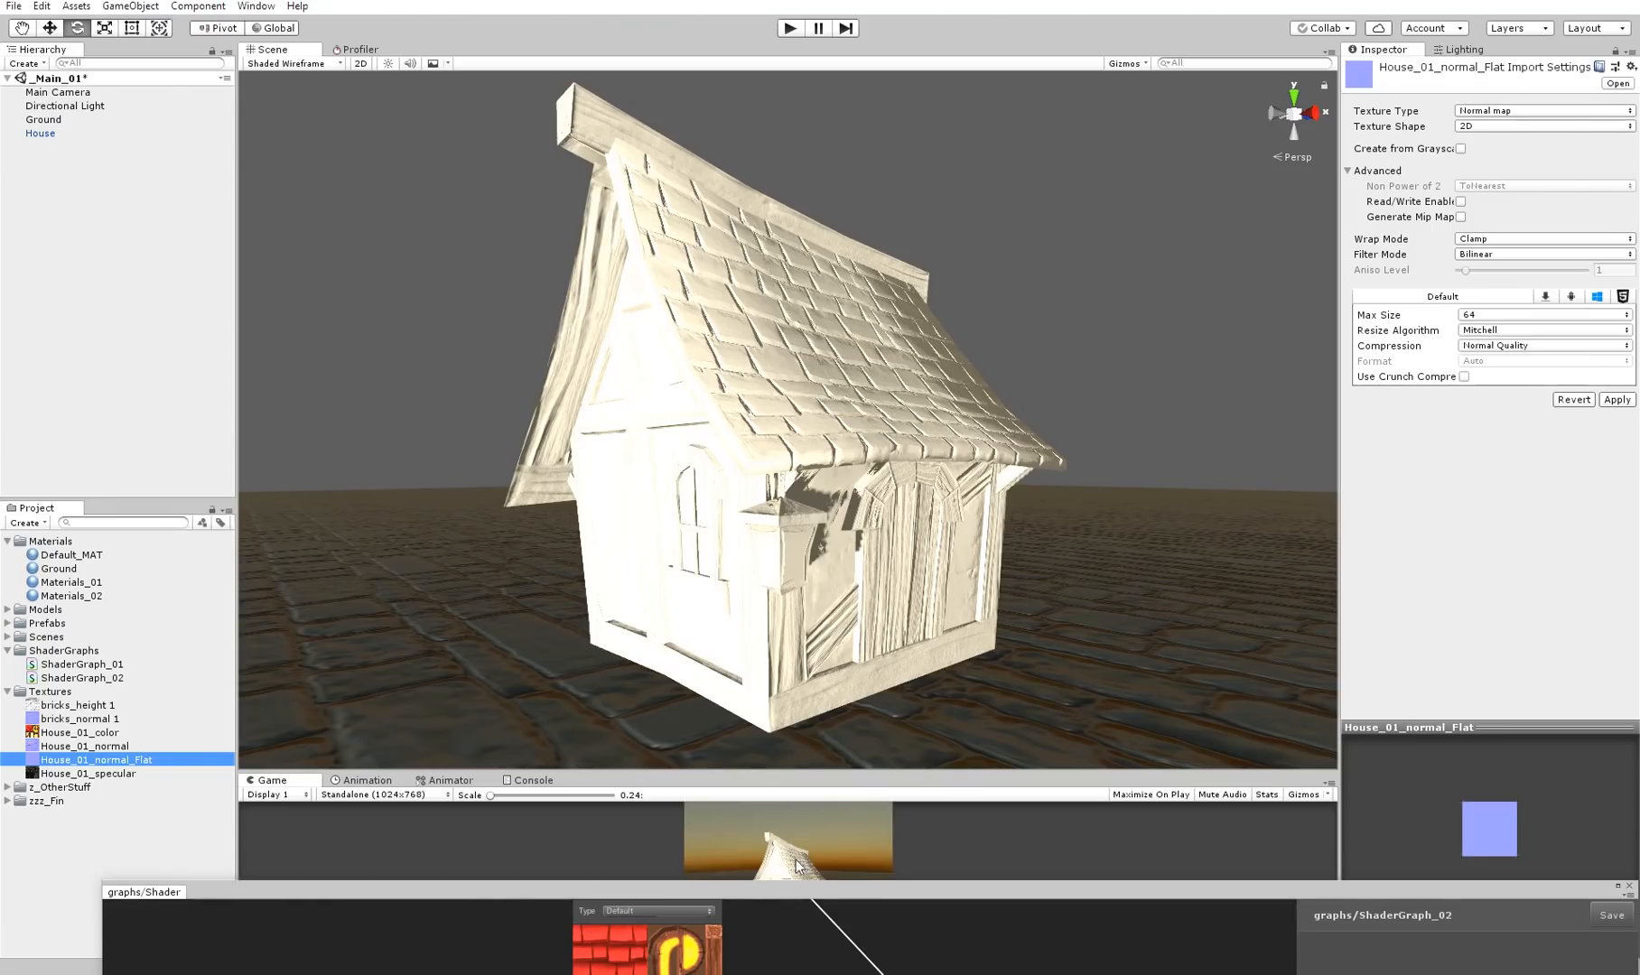
# Bring ShaderGraph_02 back and move the normal Lerp, its two Sample Texture 2D nodes and their Property nodes lower in the graph
pyautogui.moveTo(814, 893); pyautogui.dragTo(757, 20)
pyautogui.moveTo(775, 258); pyautogui.dragTo(768, 80, button='middle')
pyautogui.moveTo(748, 223); pyautogui.dragTo(738, 439)
pyautogui.moveTo(728, 134); pyautogui.dragTo(778, 336, button='middle')
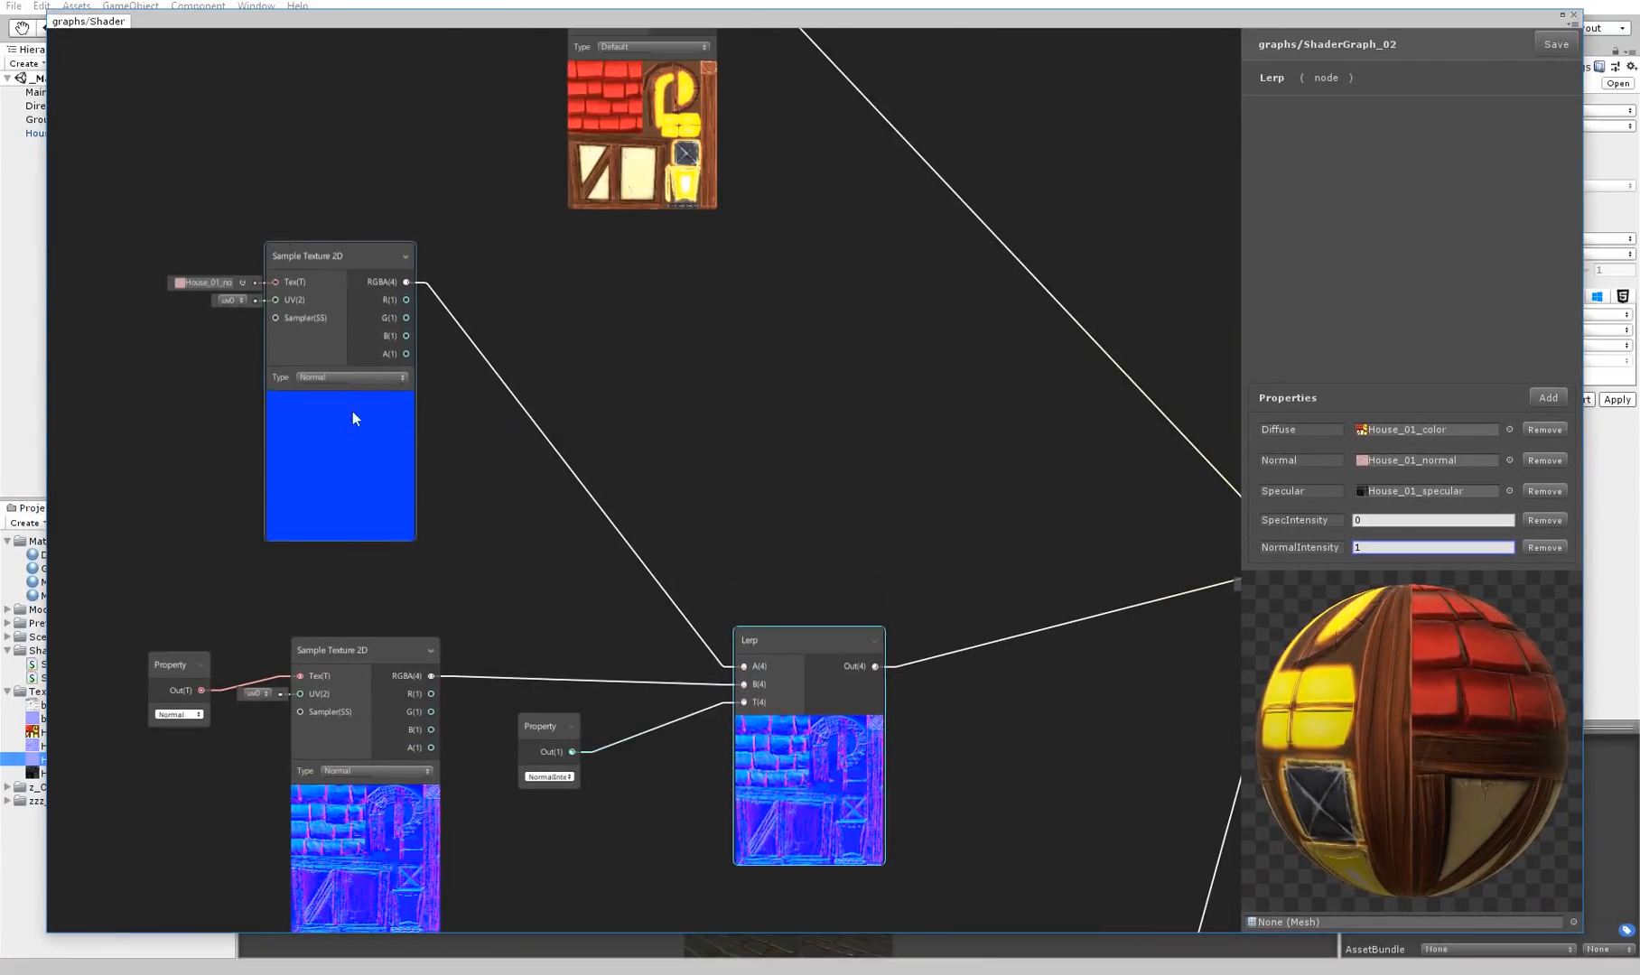
pyautogui.moveTo(365, 652); pyautogui.dragTo(347, 703)
pyautogui.moveTo(163, 665); pyautogui.dragTo(152, 722)
pyautogui.moveTo(542, 727); pyautogui.dragTo(544, 733)
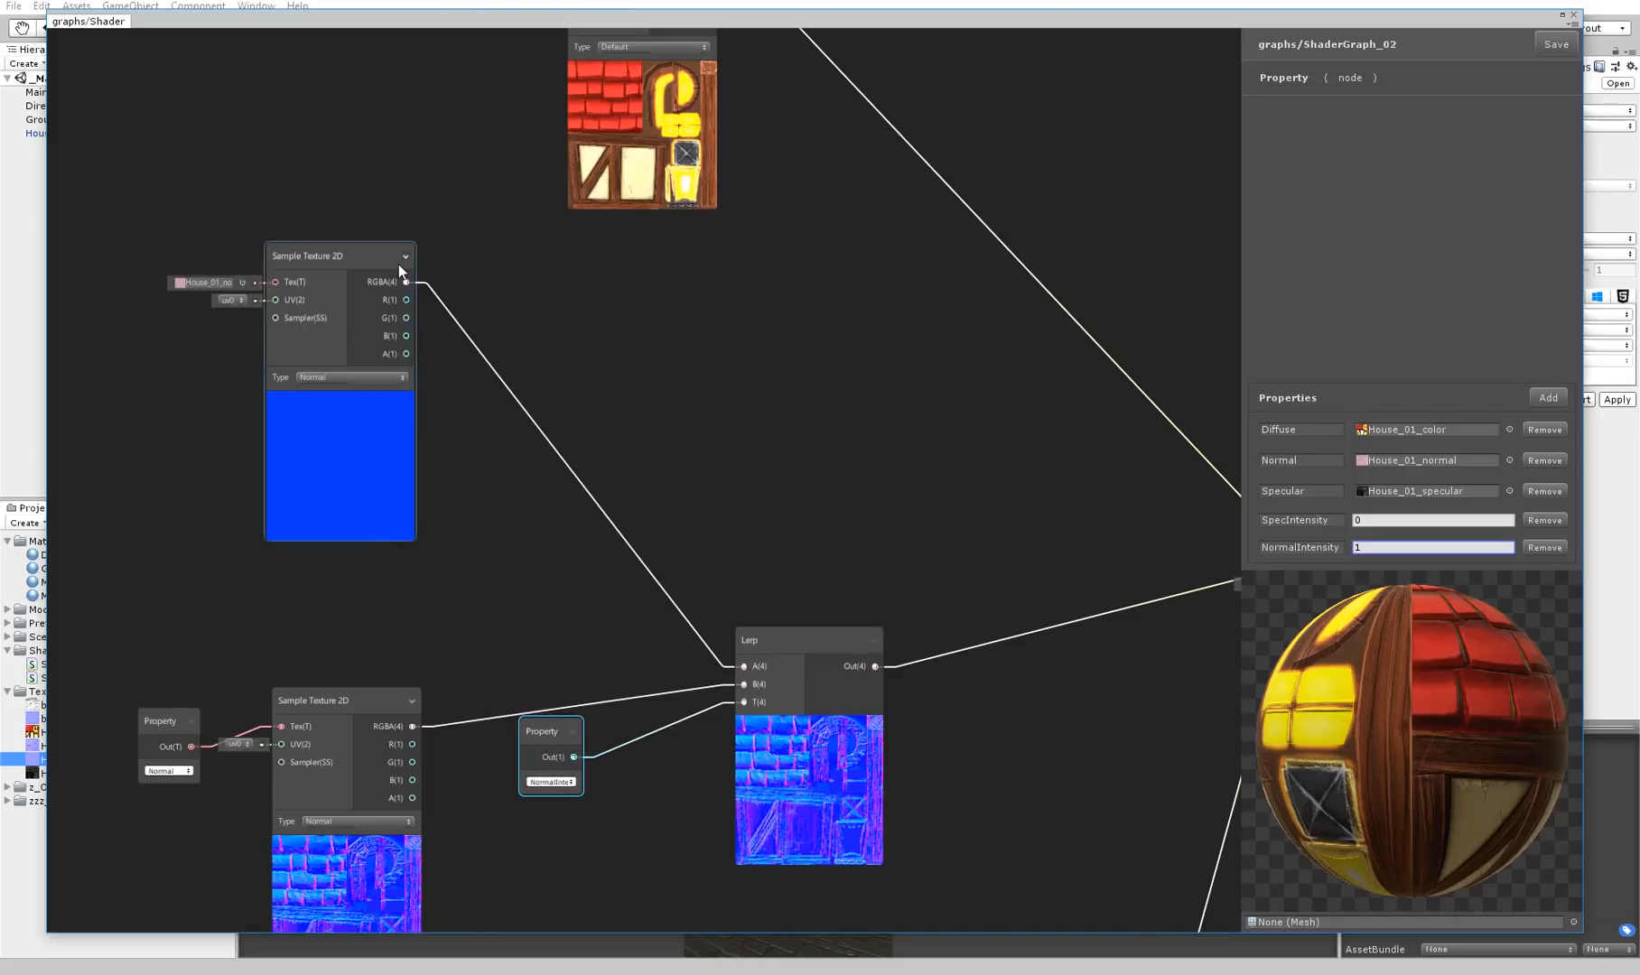
pyautogui.moveTo(364, 259); pyautogui.dragTo(339, 333)
# Create a Lerp node beside the diffuse Sample Texture 2D node
pyautogui.rightClick(832, 251)
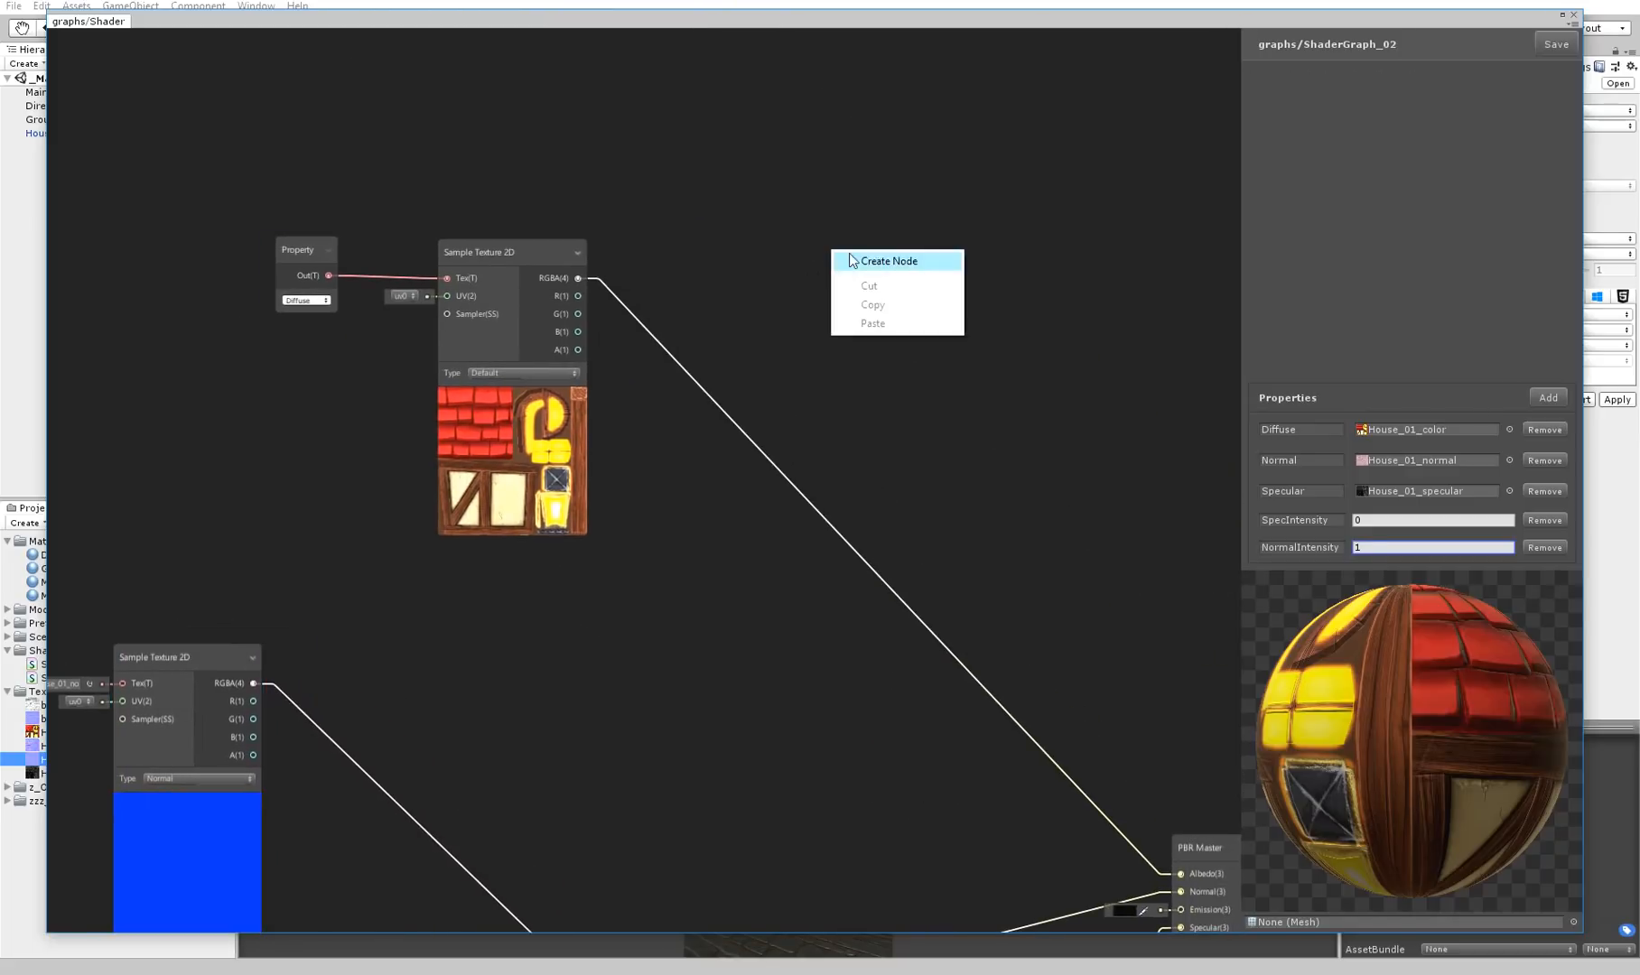
pyautogui.click(851, 260)
pyautogui.write('lerp')
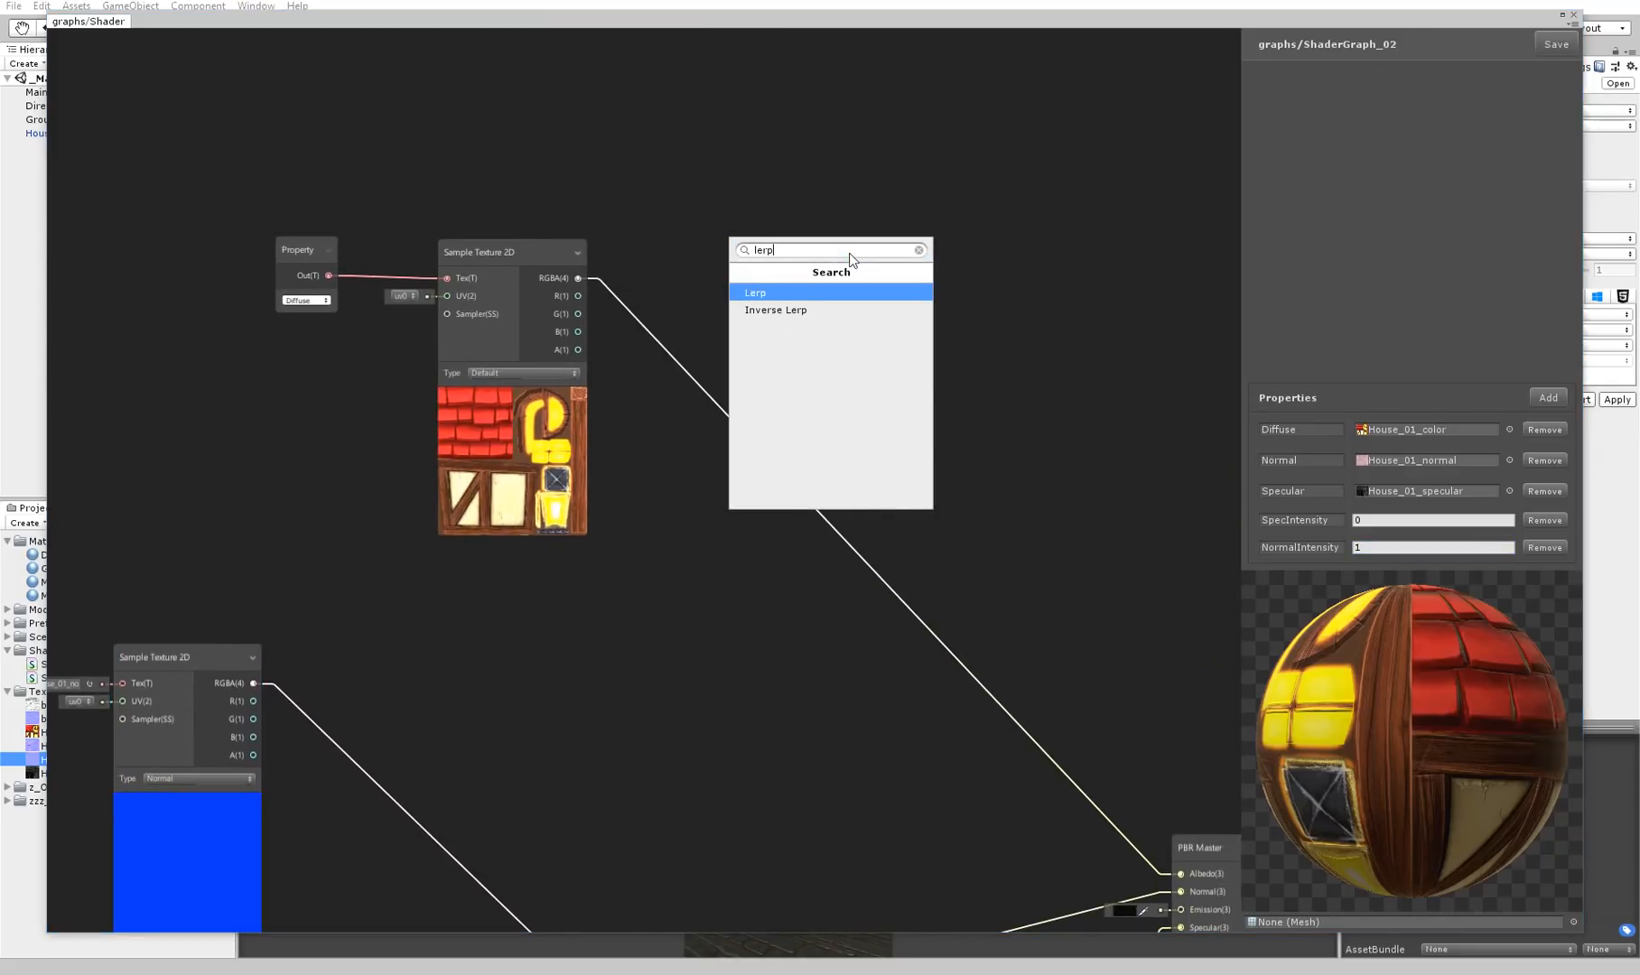
pyautogui.press('Return')
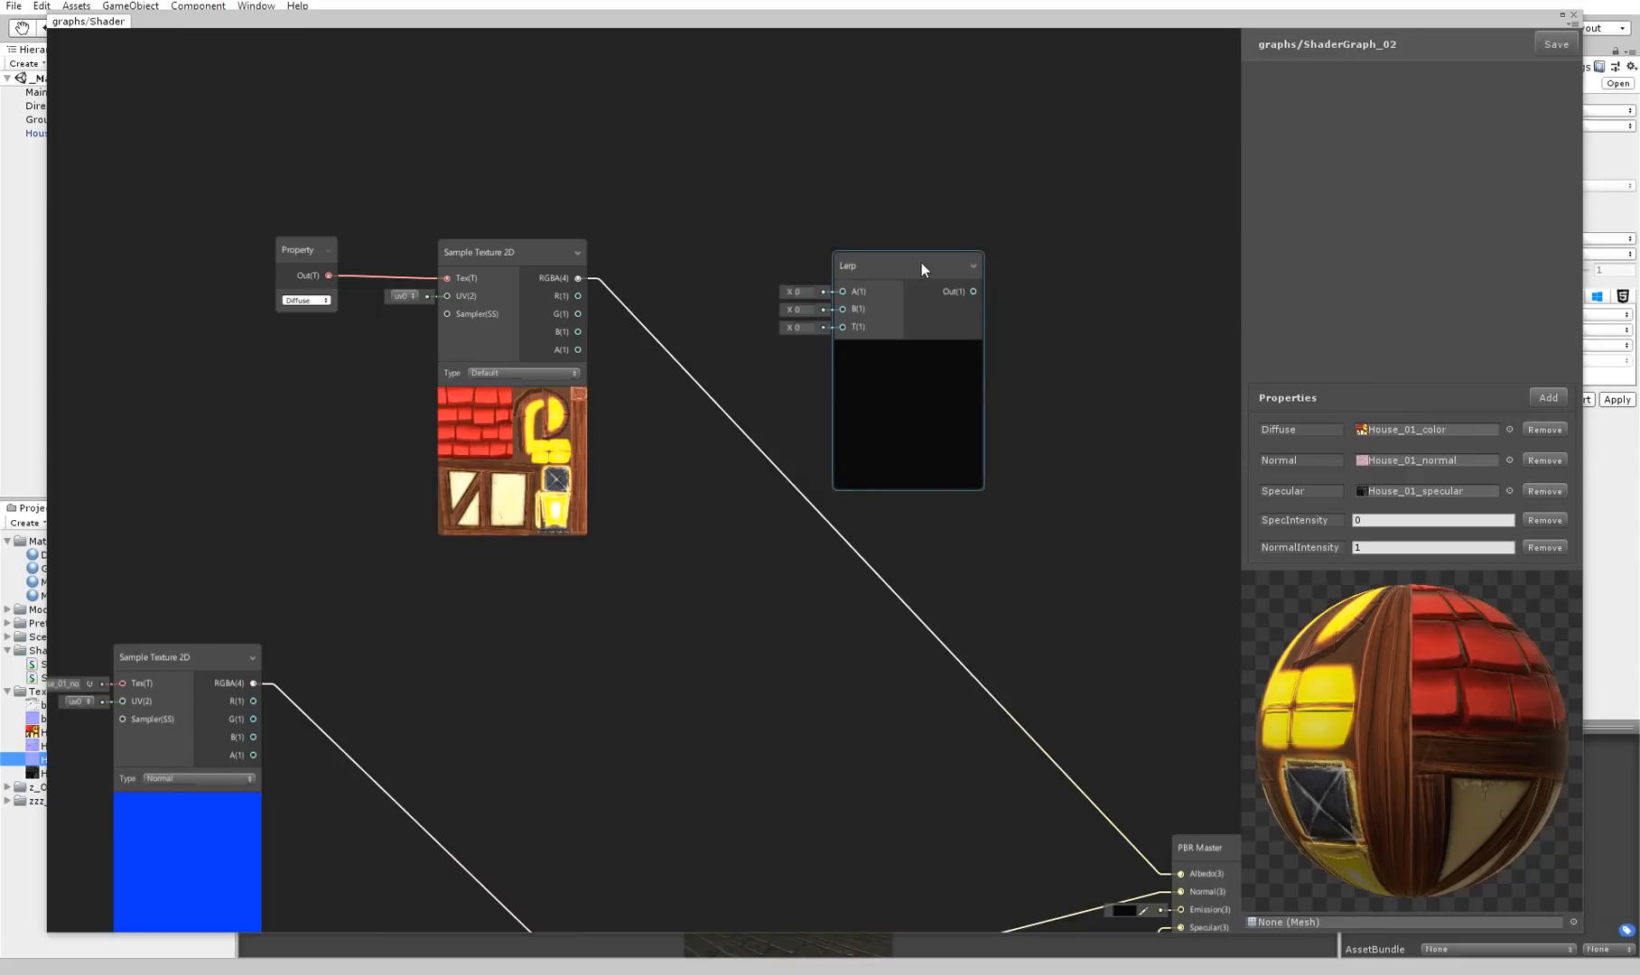
pyautogui.click(913, 216)
# Reposition the diffuse Property and Sample Texture 2D nodes and connect the texture's RGBA output to the new Lerp's A input
pyautogui.moveTo(493, 246); pyautogui.dragTo(493, 179)
pyautogui.moveTo(293, 226); pyautogui.dragTo(244, 145)
pyautogui.moveTo(483, 170); pyautogui.dragTo(449, 172)
pyautogui.moveTo(774, 260); pyautogui.dragTo(829, 227)
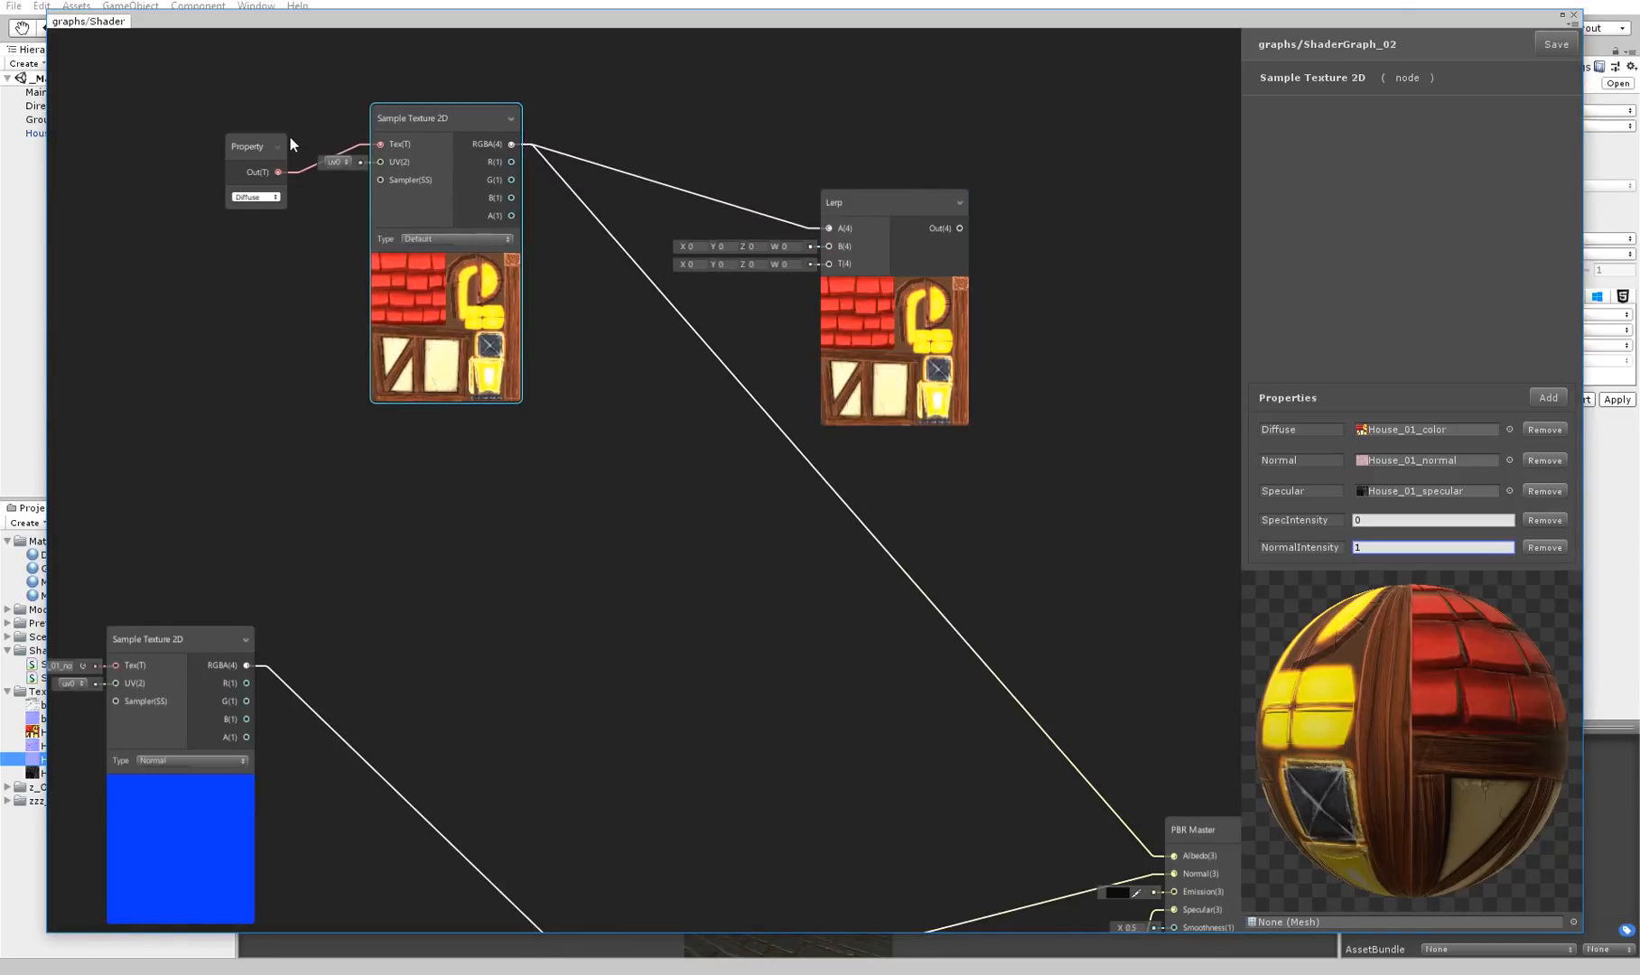
pyautogui.moveTo(255, 147); pyautogui.dragTo(210, 92)
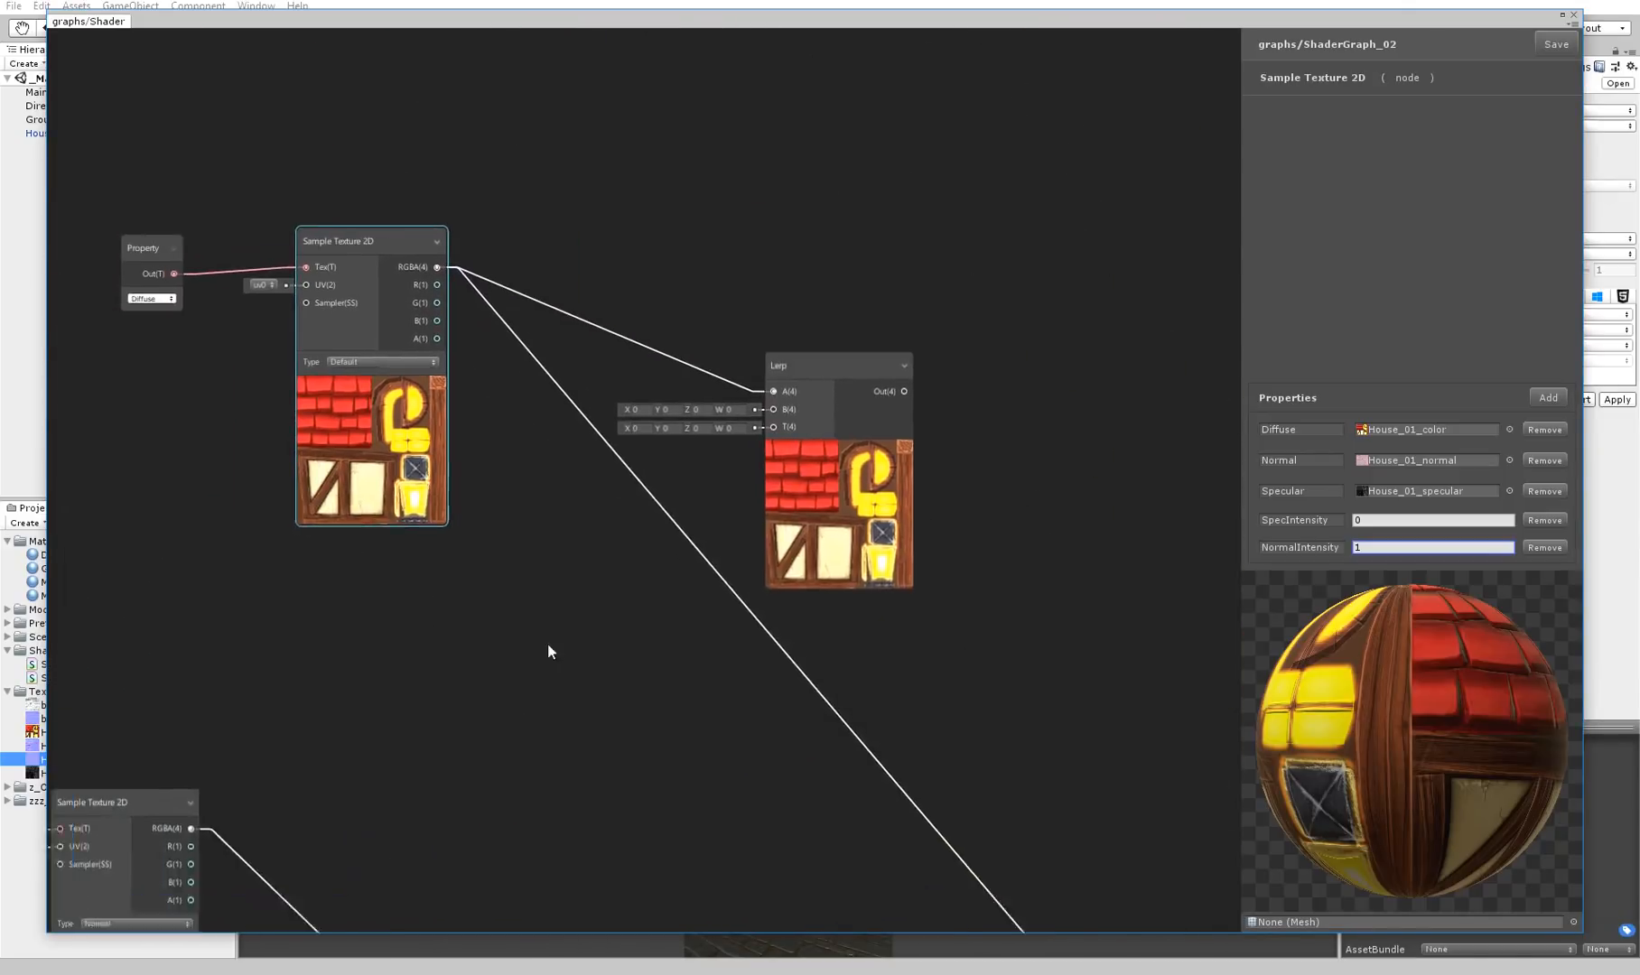
# Create another Sample Texture 2D node below the diffuse one and assign House_01_specular as its texture
pyautogui.rightClick(537, 509)
pyautogui.click(567, 564)
pyautogui.moveTo(427, 20); pyautogui.dragTo(654, 6)
pyautogui.moveTo(99, 779); pyautogui.dragTo(1179, 199)
pyautogui.moveTo(1055, 385); pyautogui.dragTo(812, 404, button='middle')
# Connect the House_01_specular sample's RGBA output to the new Lerp's B input and arrange the nodes around it
pyautogui.moveTo(652, 233); pyautogui.dragTo(995, 246, button='middle')
pyautogui.moveTo(533, 186); pyautogui.dragTo(376, 154)
pyautogui.moveTo(657, 171); pyautogui.dragTo(471, 149)
pyautogui.moveTo(715, 541); pyautogui.dragTo(698, 464)
pyautogui.moveTo(879, 494); pyautogui.dragTo(438, 449, button='middle')
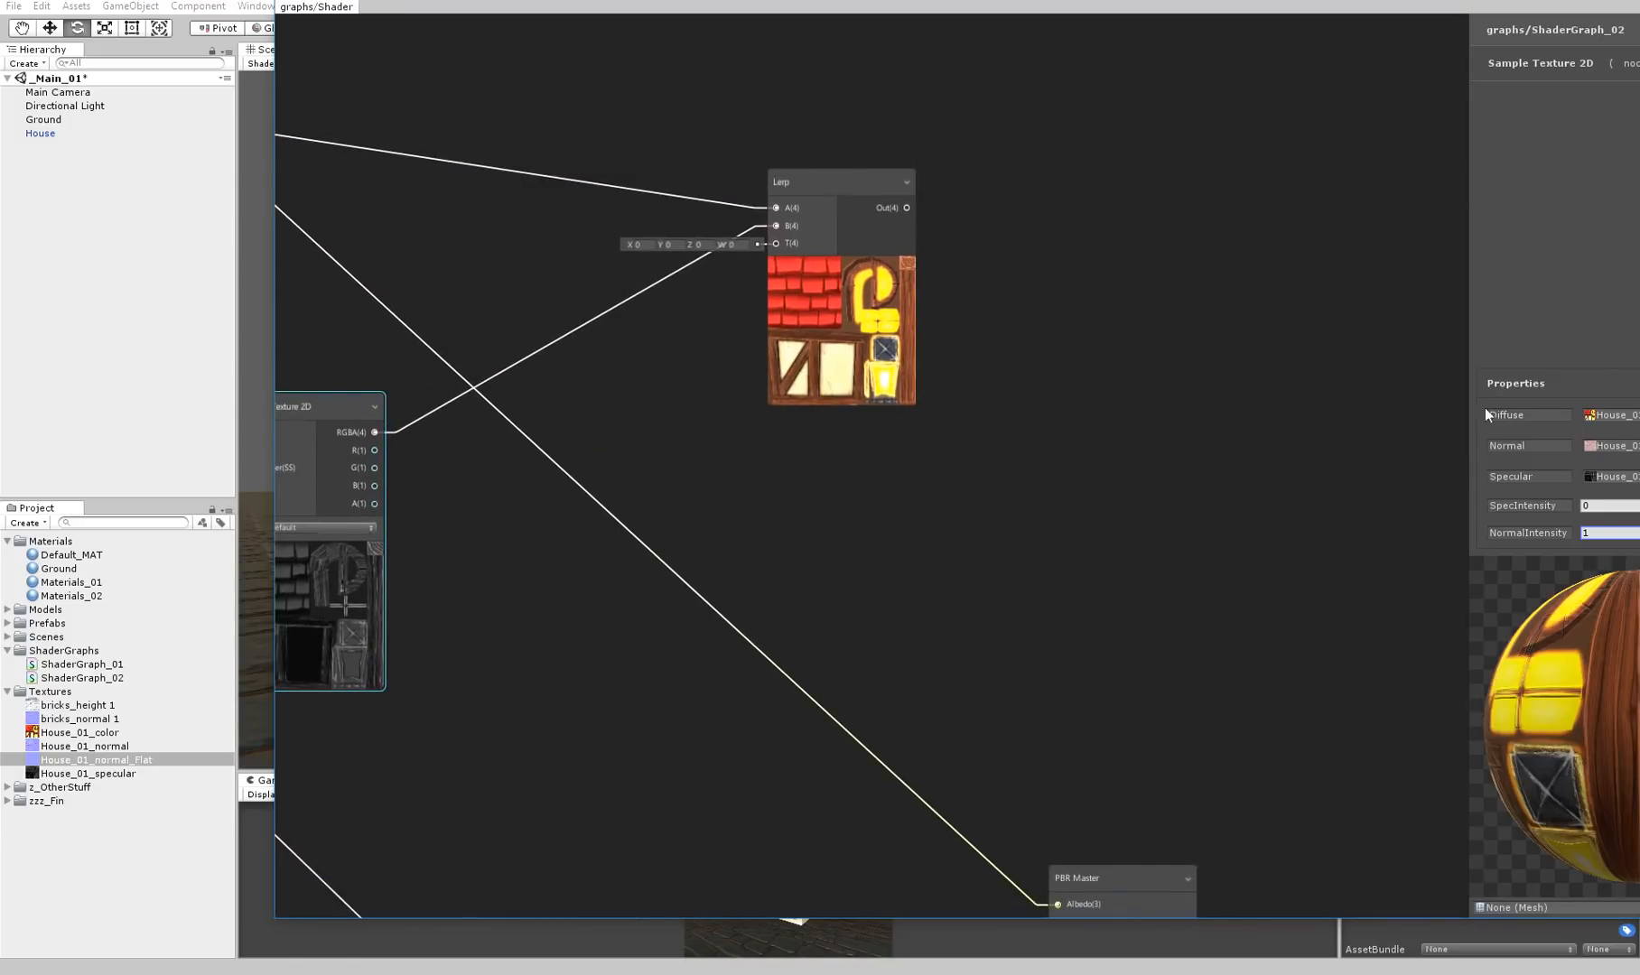
# Add a float property to ShaderGraph_02 and name it TestLerp
pyautogui.moveTo(1484, 12); pyautogui.dragTo(1295, 20)
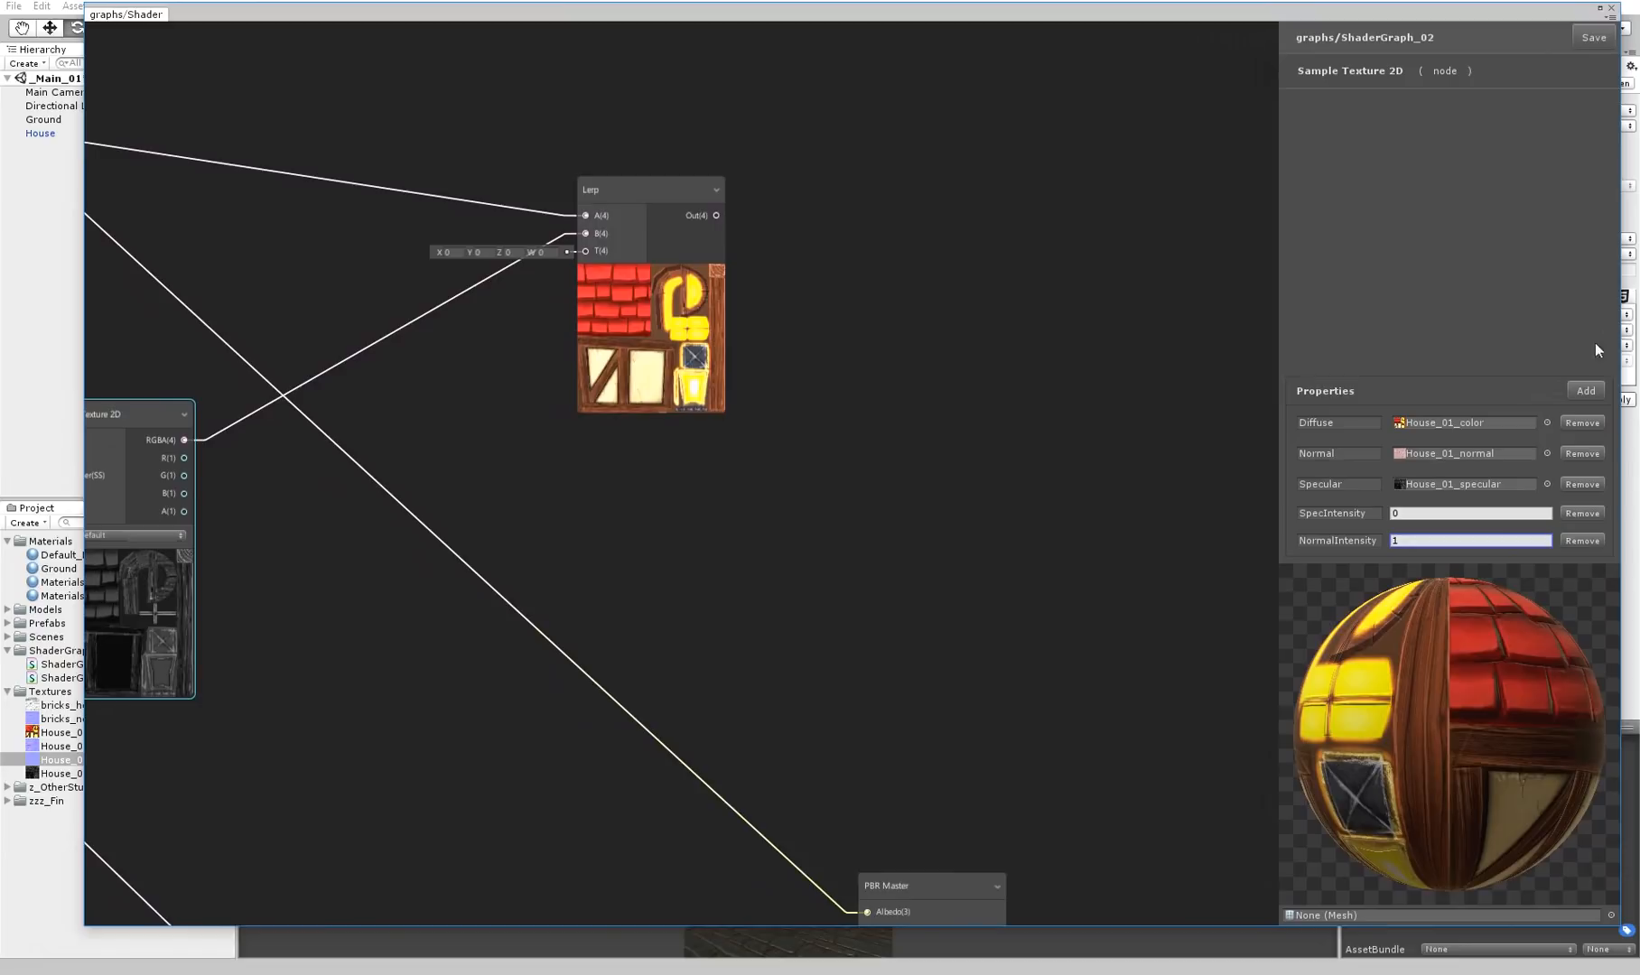
pyautogui.click(1587, 391)
pyautogui.click(1560, 394)
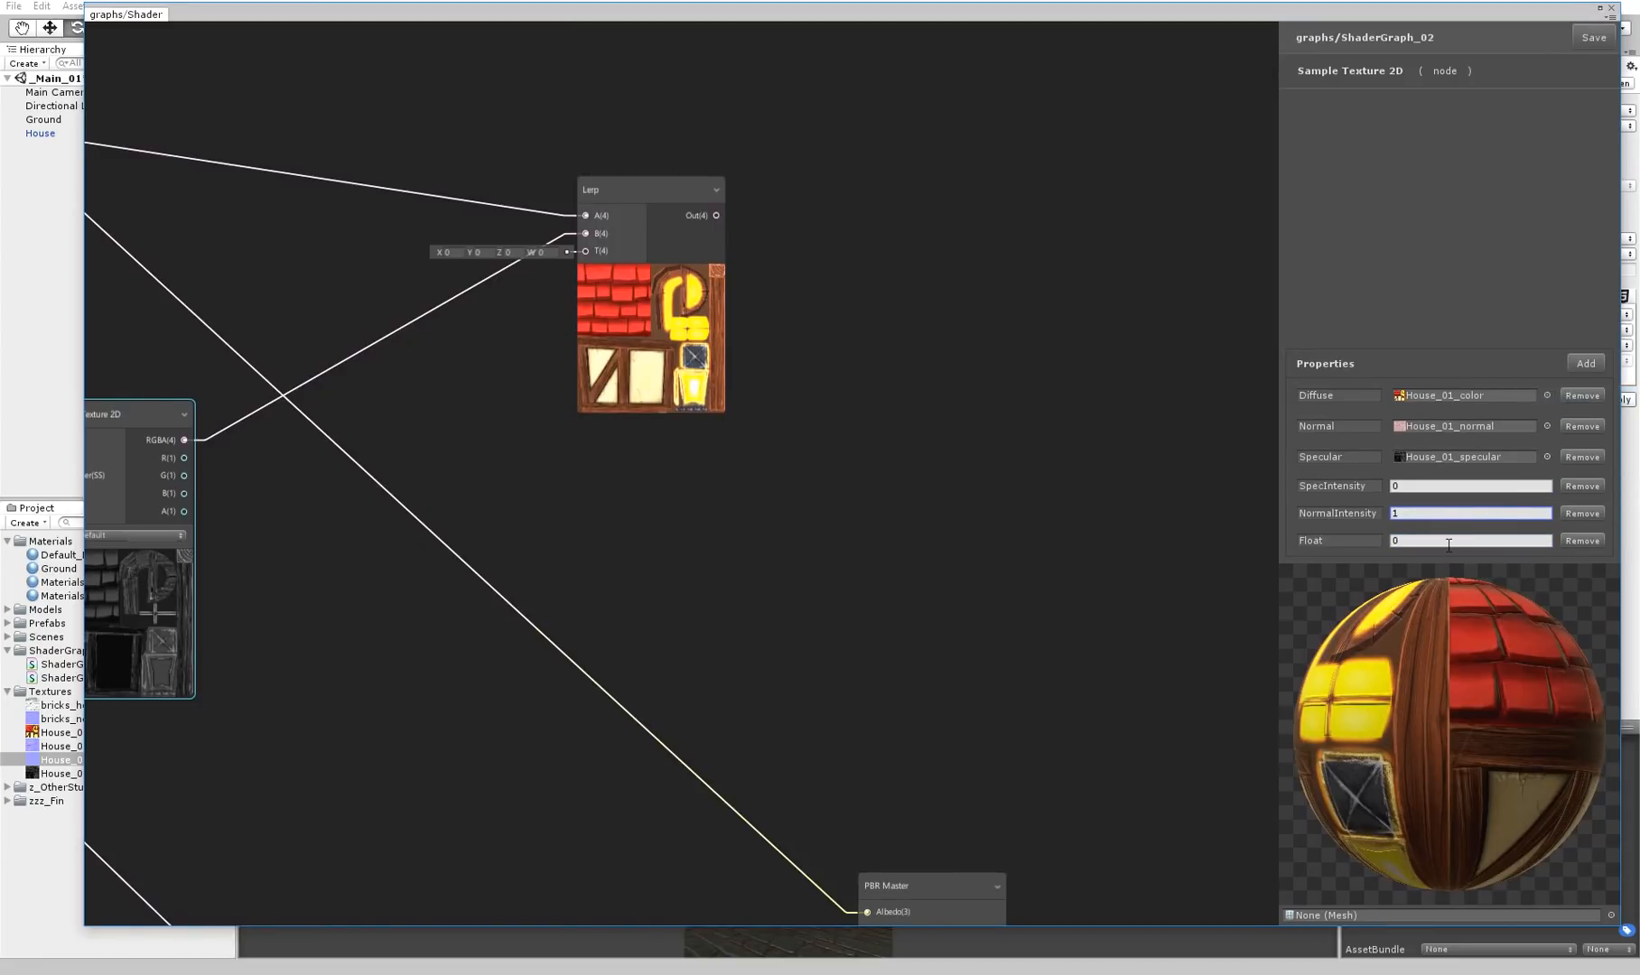
pyautogui.click(1350, 540)
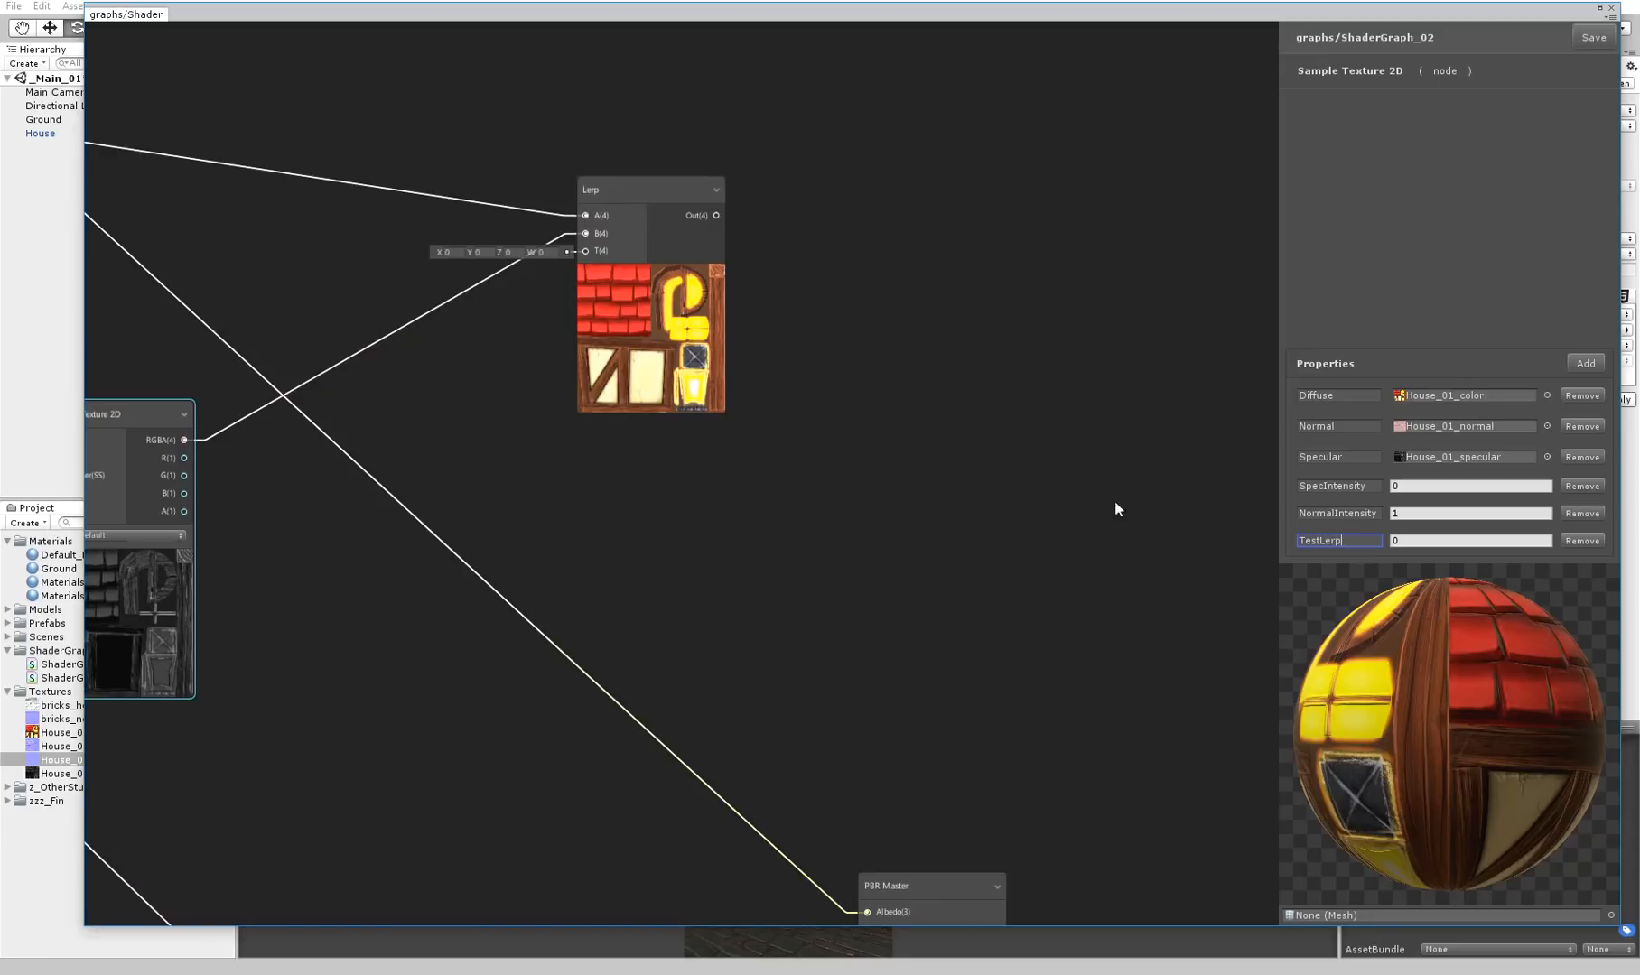
pyautogui.press('Return')
# Create a Property node set to TestLerp and connect its output to the new Lerp's T input
pyautogui.press('space')
pyautogui.write('pro')
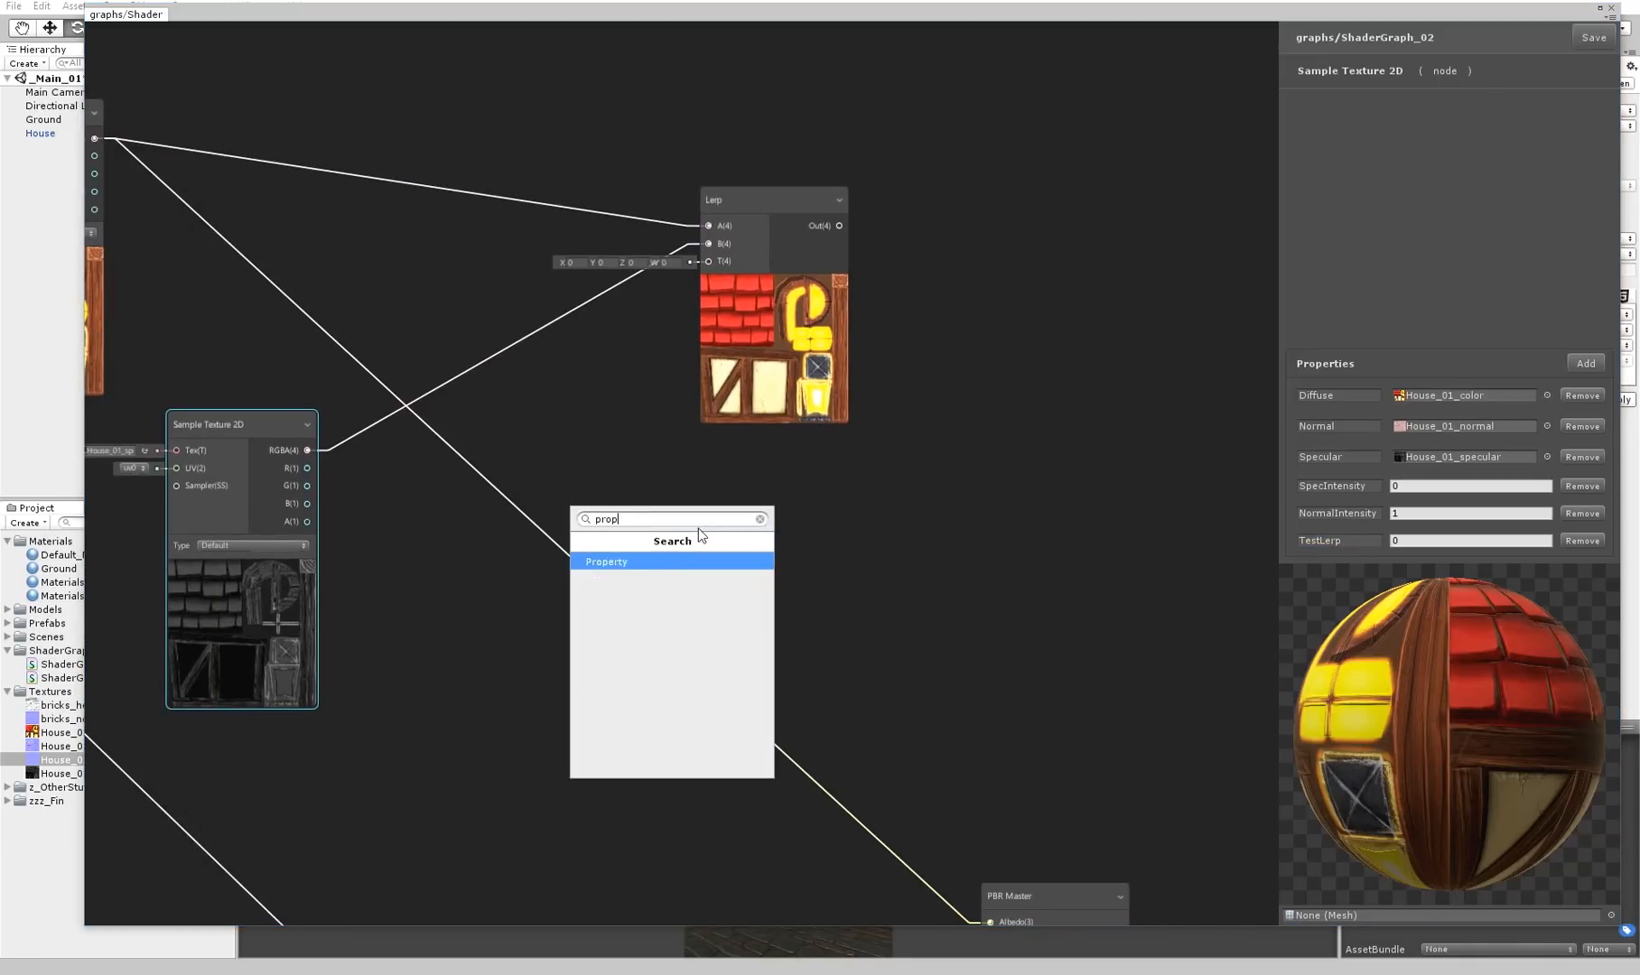
pyautogui.write('p')
pyautogui.press('Return')
pyautogui.click(705, 560)
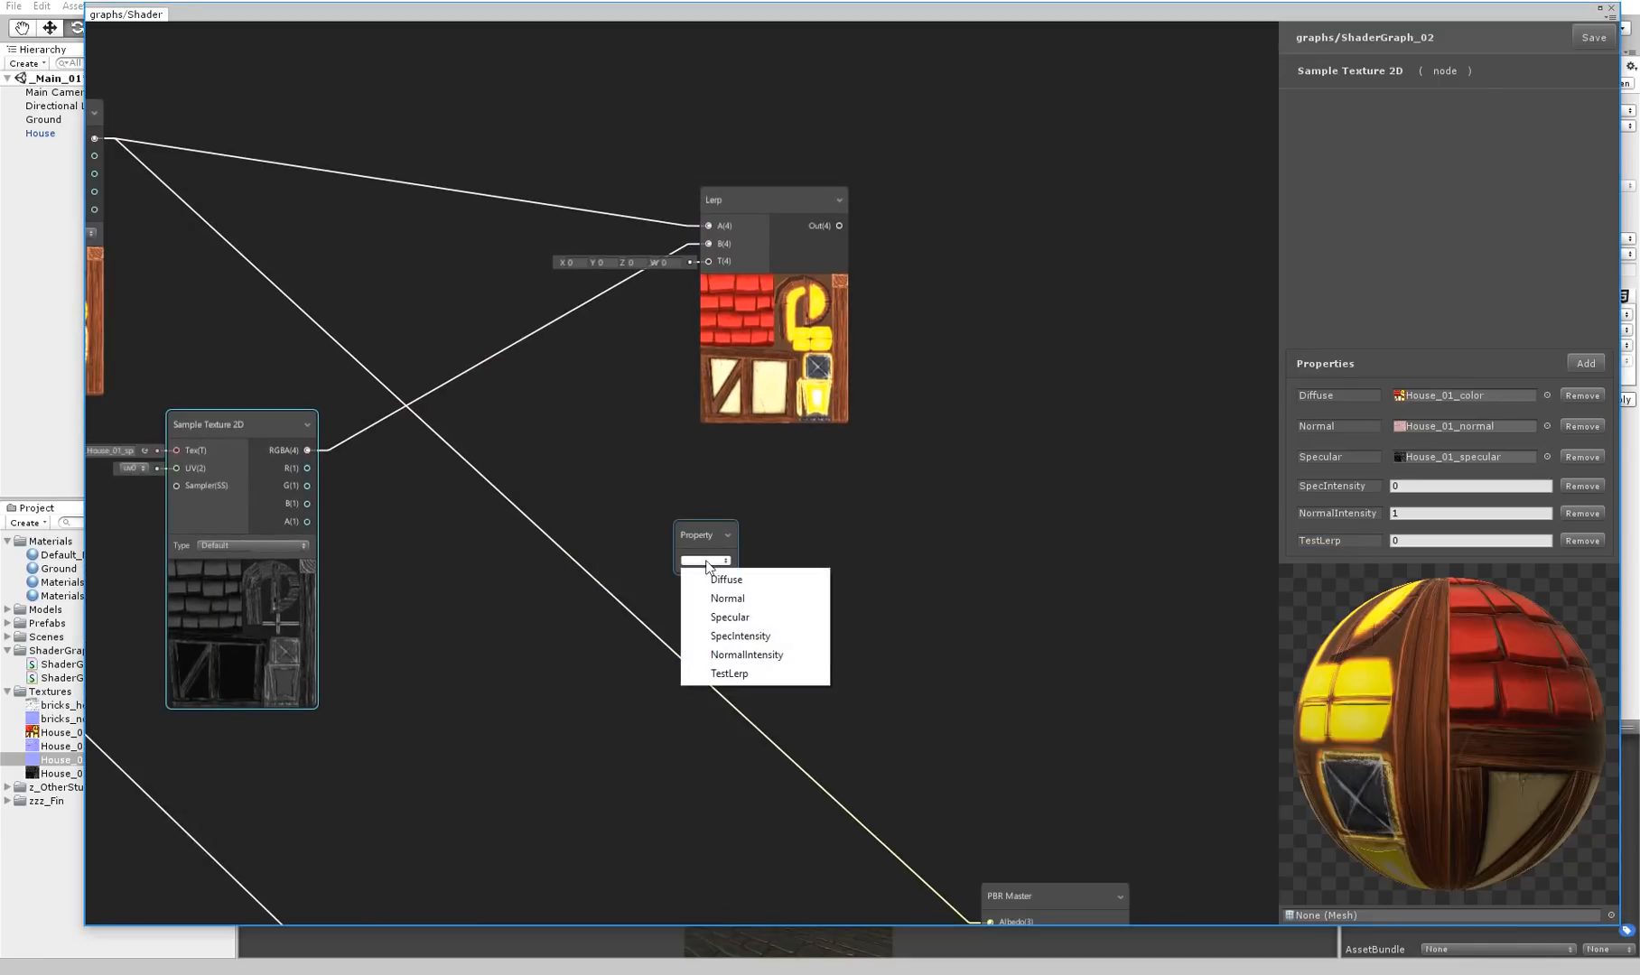
pyautogui.click(729, 674)
pyautogui.moveTo(742, 314); pyautogui.dragTo(710, 261)
pyautogui.click(691, 529)
pyautogui.moveTo(691, 529); pyautogui.dragTo(592, 473)
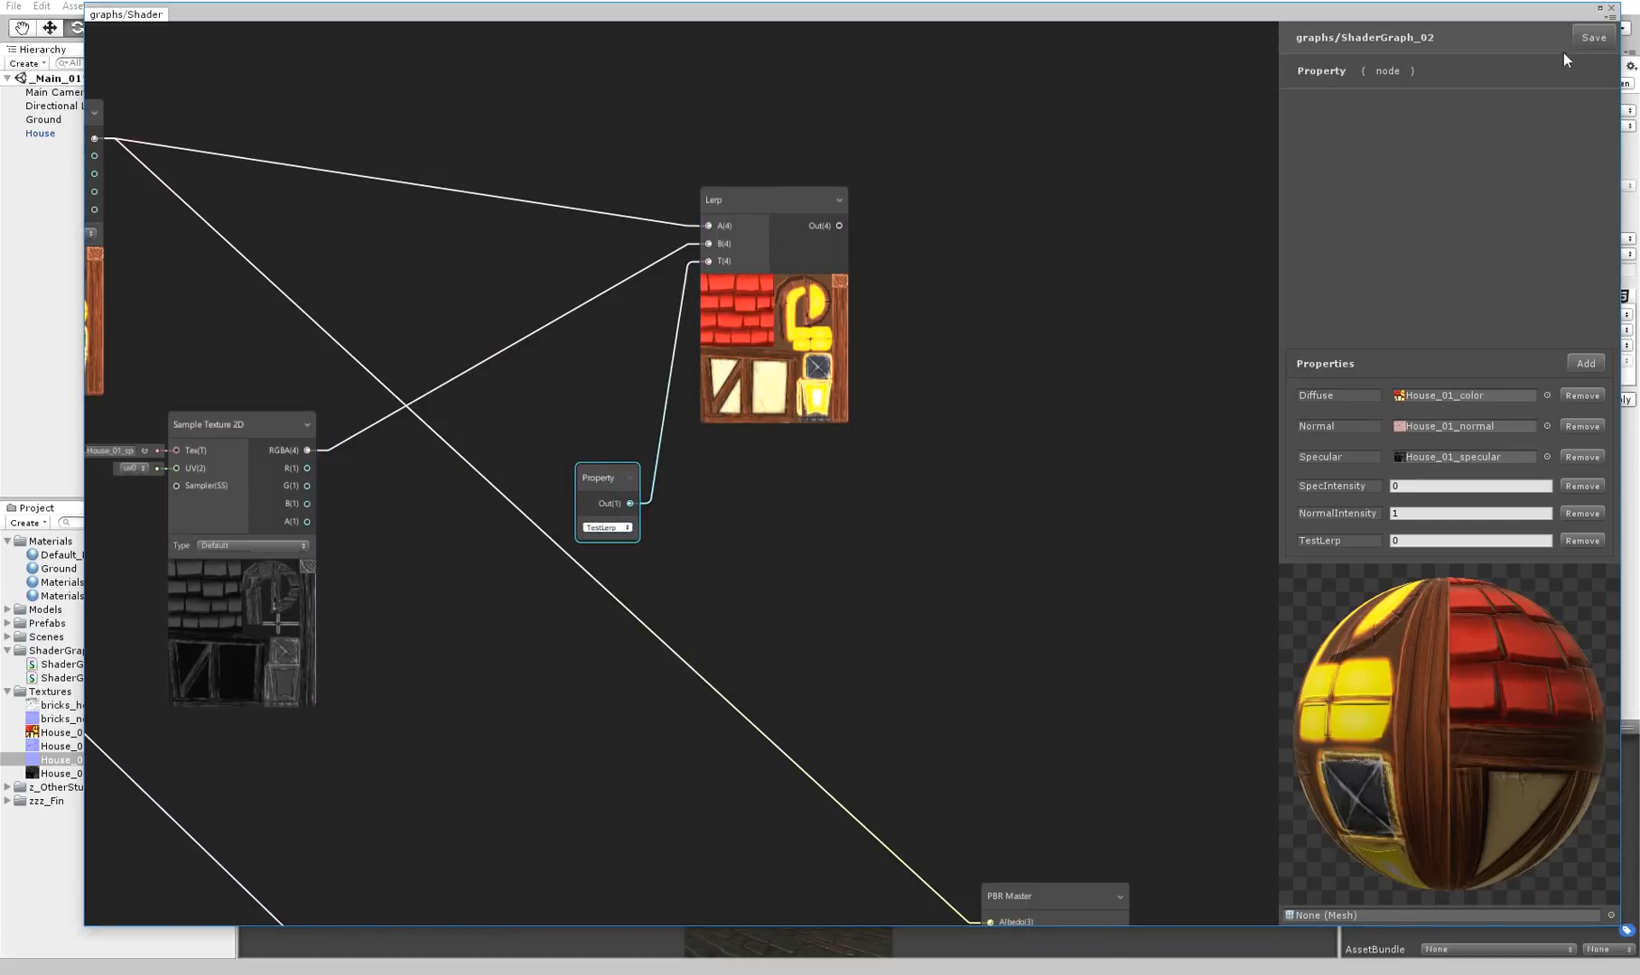
# Save the graph and uncover the scene, apply the pending import settings of House_01_normal_Flat, and select the House
pyautogui.moveTo(1473, 11); pyautogui.dragTo(1234, 793)
pyautogui.click(1109, 535)
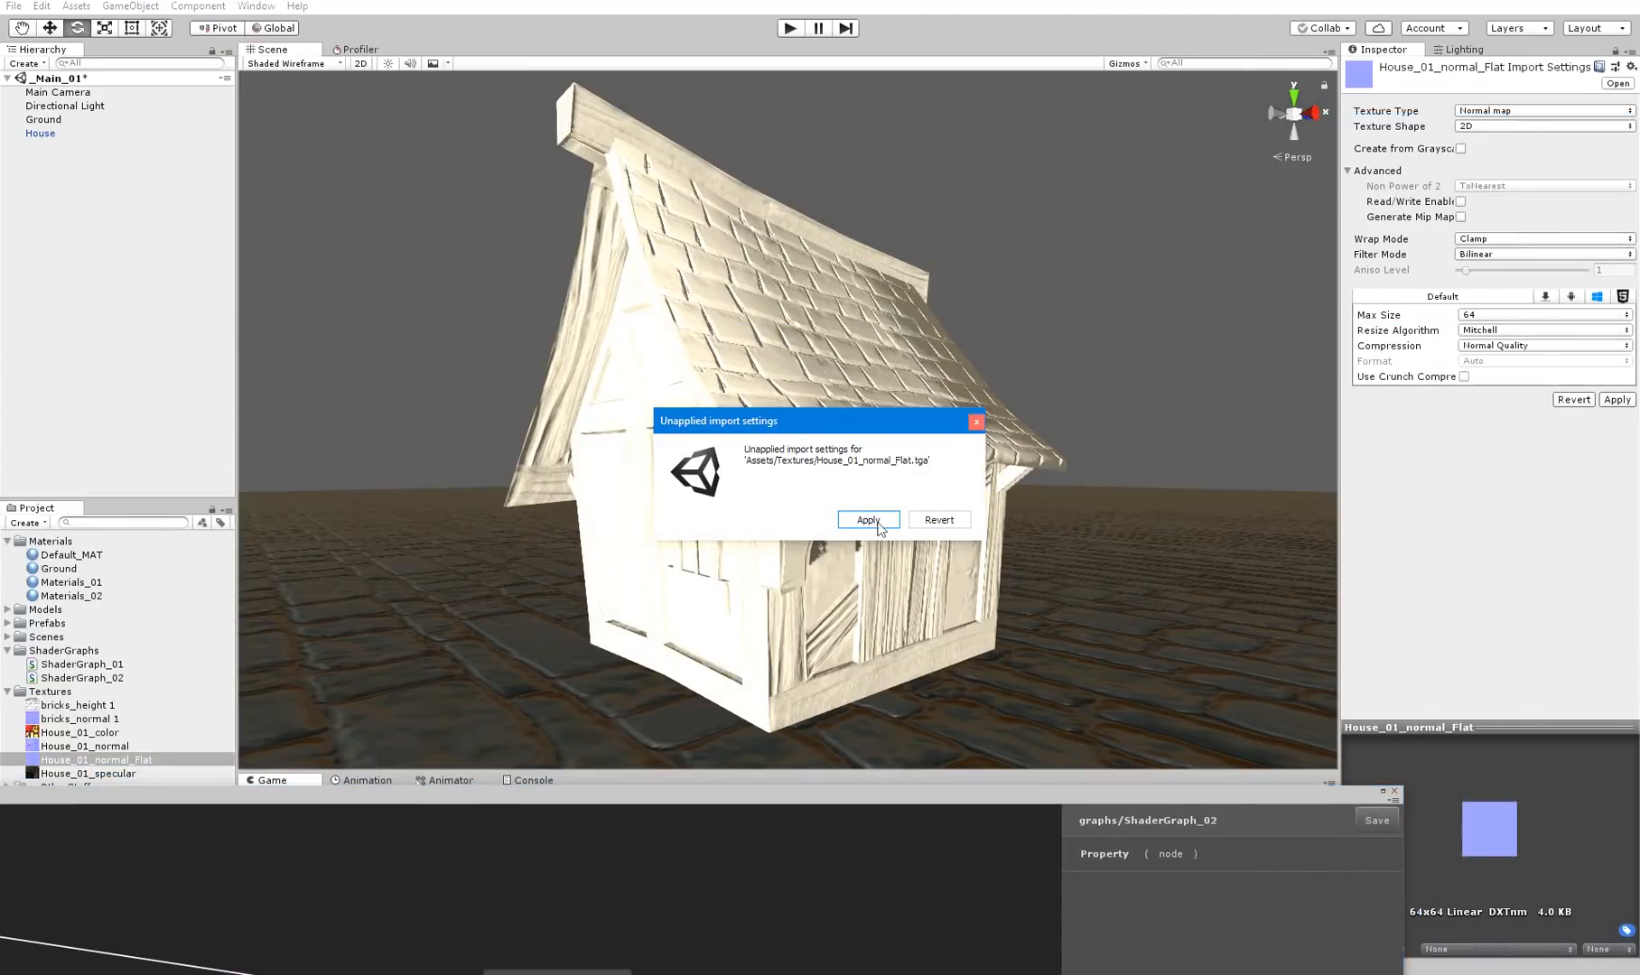
pyautogui.click(868, 521)
pyautogui.click(907, 411)
pyautogui.press('f')
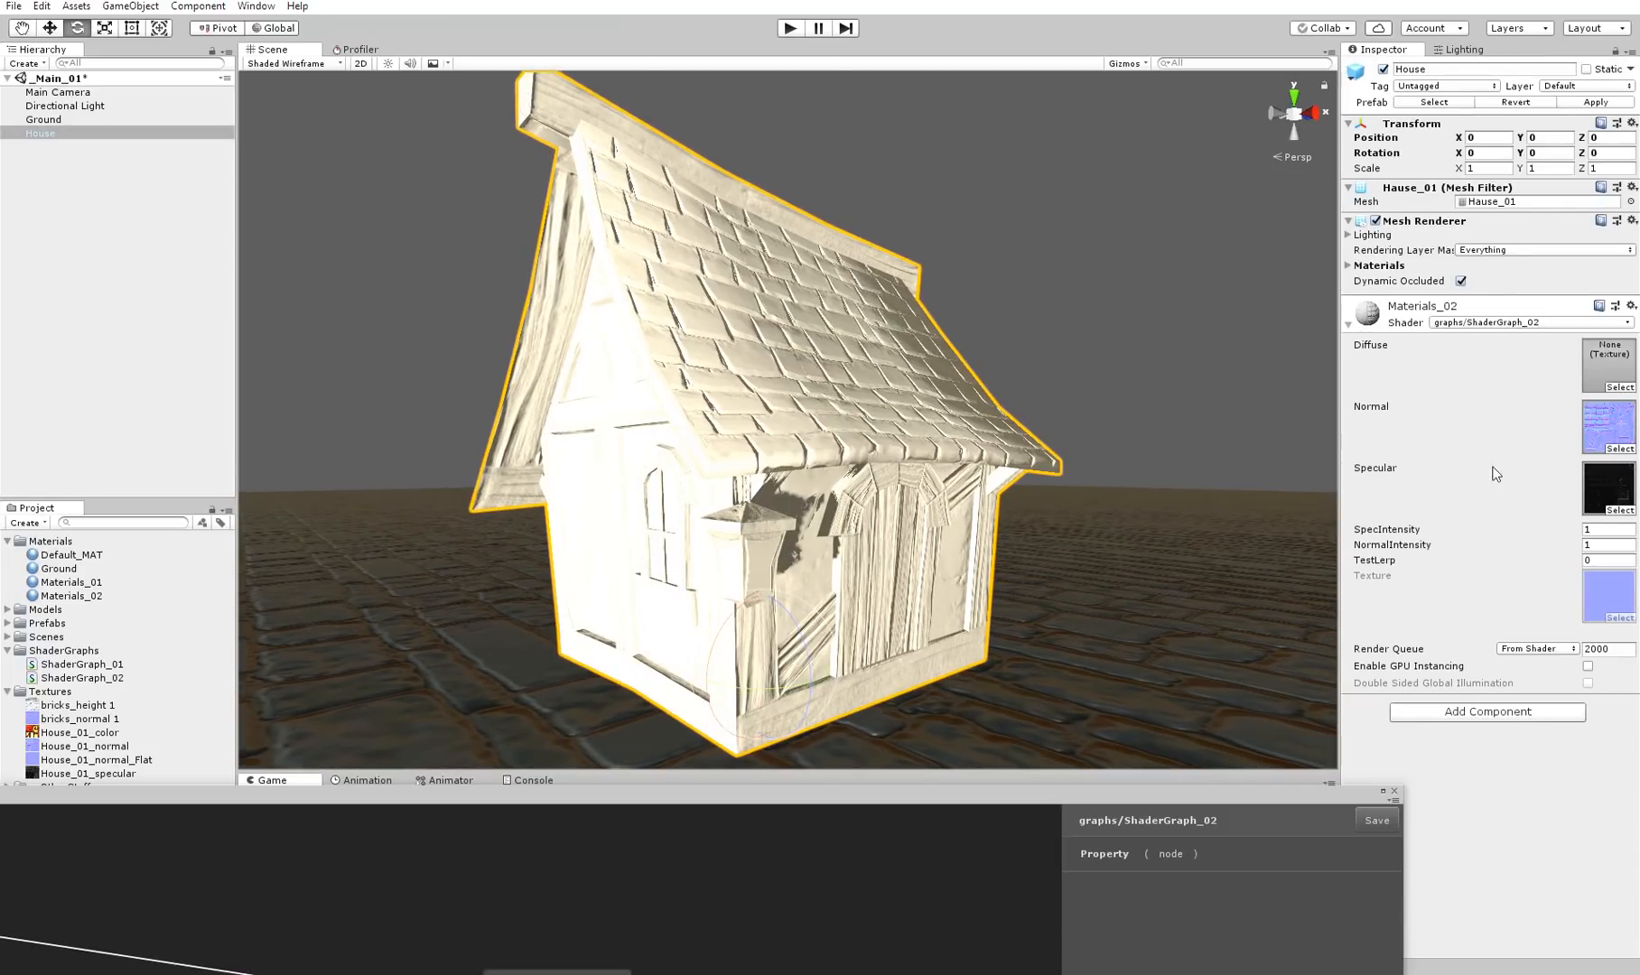
# Assign the House_01_color texture to the Diffuse slot of Materials_02 and vary its TestLerp value
pyautogui.moveTo(1371, 560)
pyautogui.keyDown('alt'); pyautogui.mouseDown()
pyautogui.moveTo(1392, 561)
pyautogui.moveTo(1369, 561)
pyautogui.mouseUp(); pyautogui.keyUp('alt')
pyautogui.click(1616, 409)
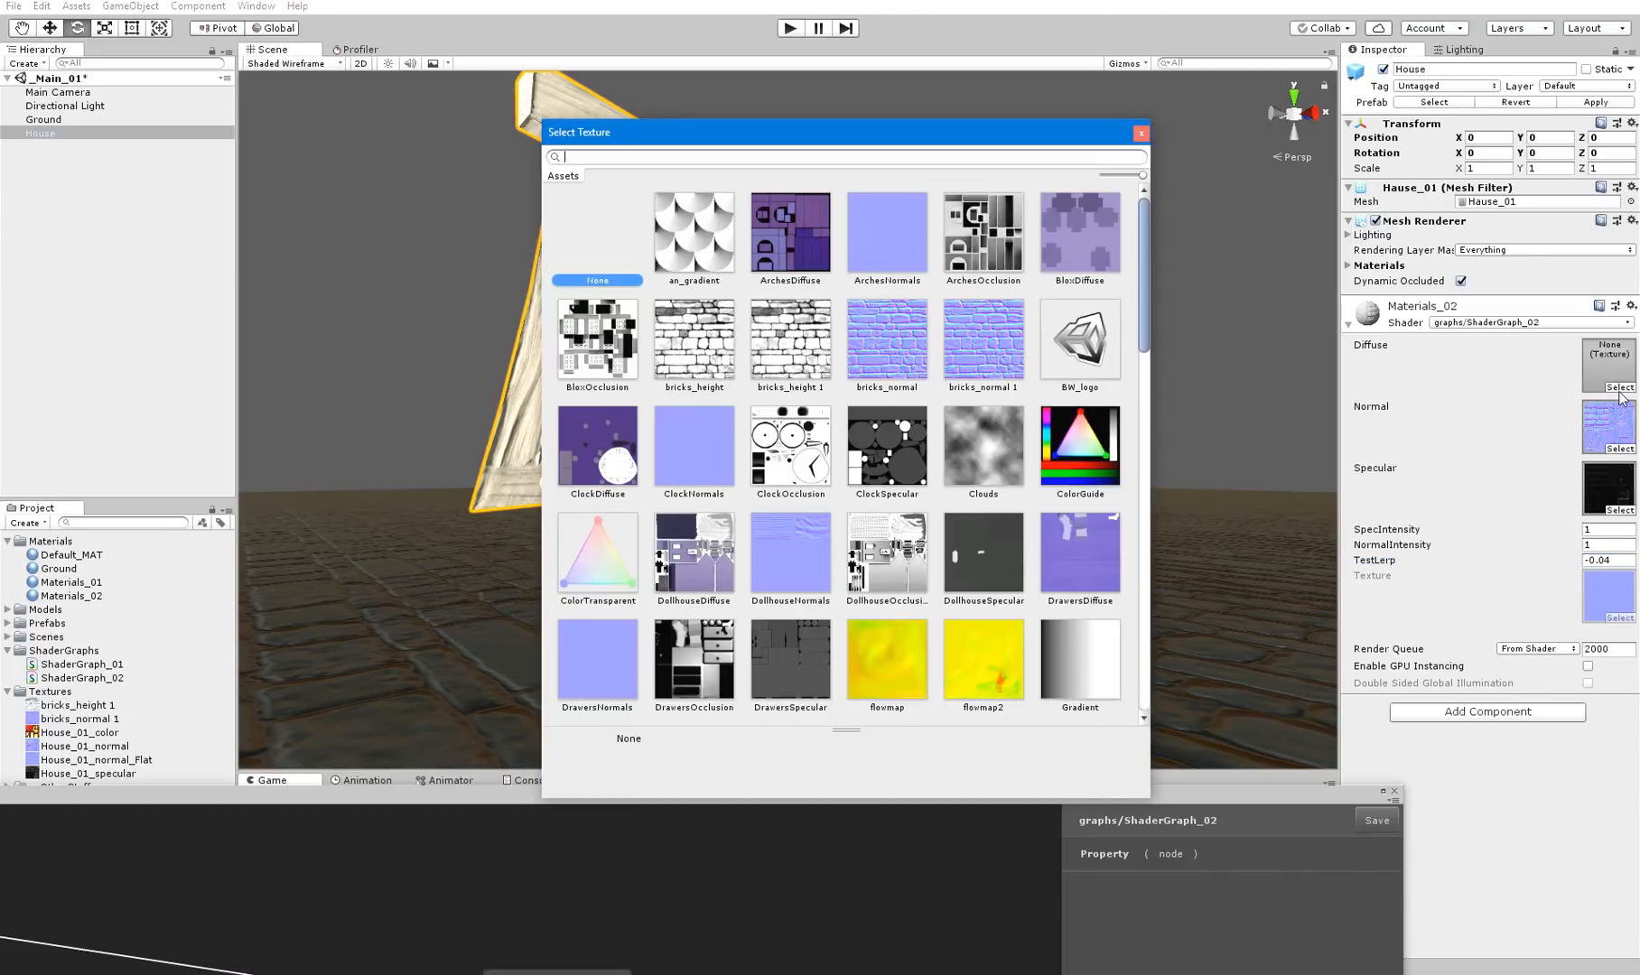
pyautogui.scroll(-5, 743, 271)
pyautogui.doubleClick(974, 410)
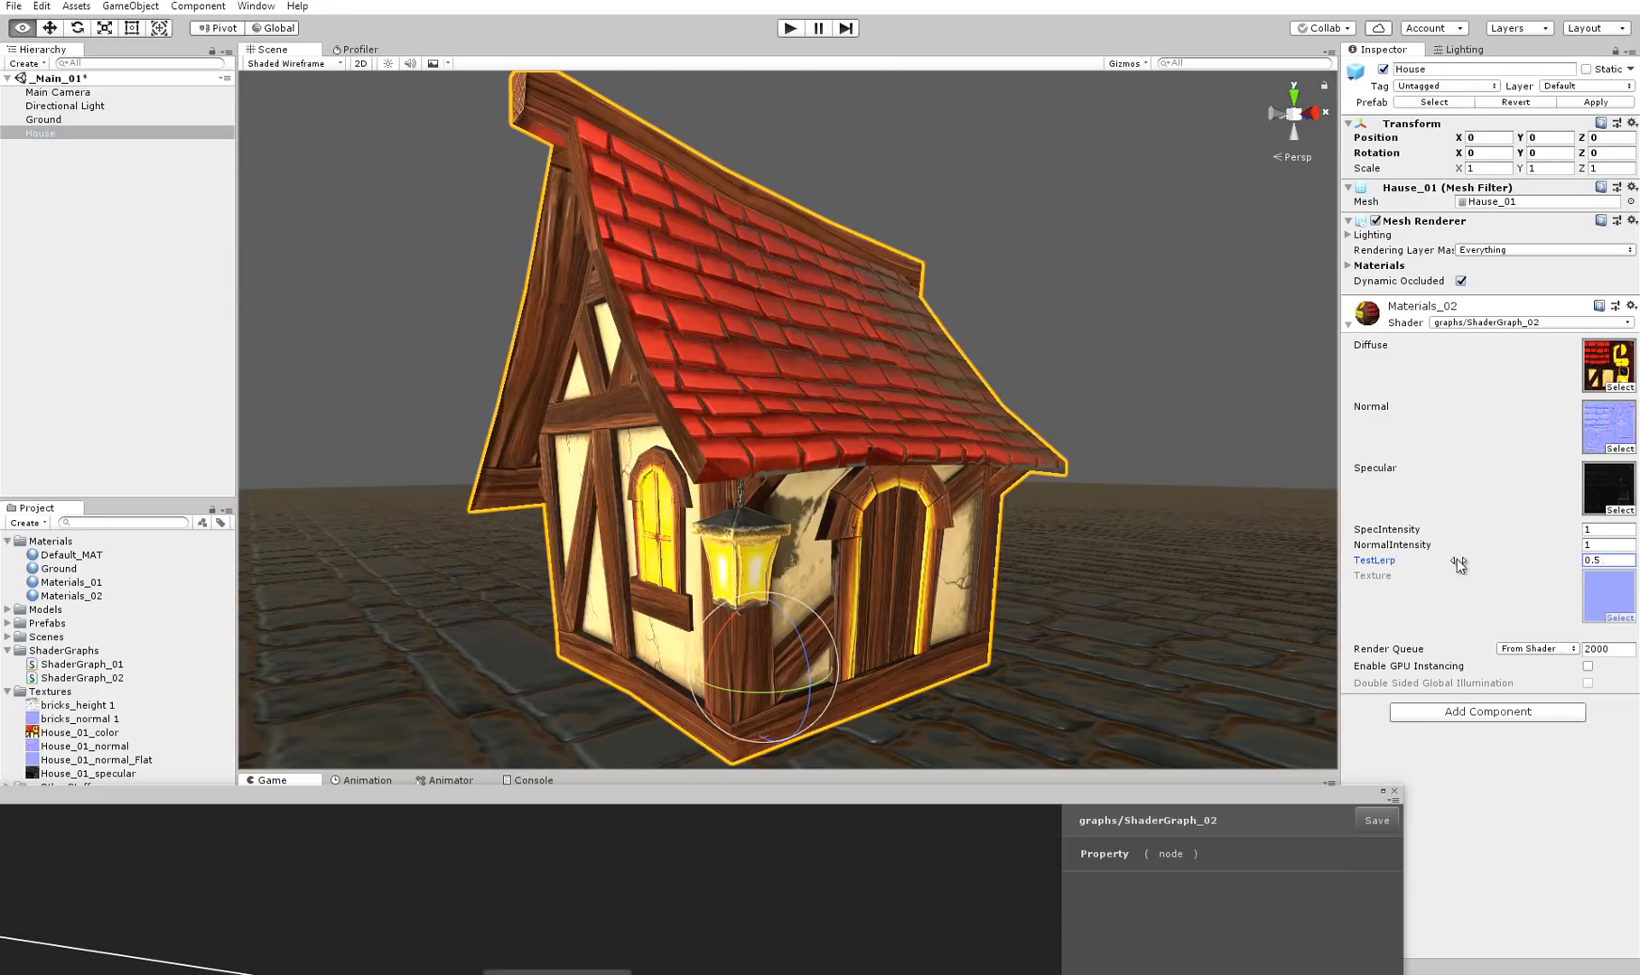
pyautogui.keyDown('alt'); pyautogui.moveTo(1456, 559); pyautogui.dragTo(1573, 561); pyautogui.keyUp('alt')
# Connect the color Lerp's output to PBR Master's Albedo input, save the graph and uncover the scene
pyautogui.moveTo(927, 768); pyautogui.dragTo(1143, 76)
pyautogui.moveTo(845, 545); pyautogui.dragTo(575, 353, button='middle')
pyautogui.moveTo(532, 98); pyautogui.dragTo(686, 788)
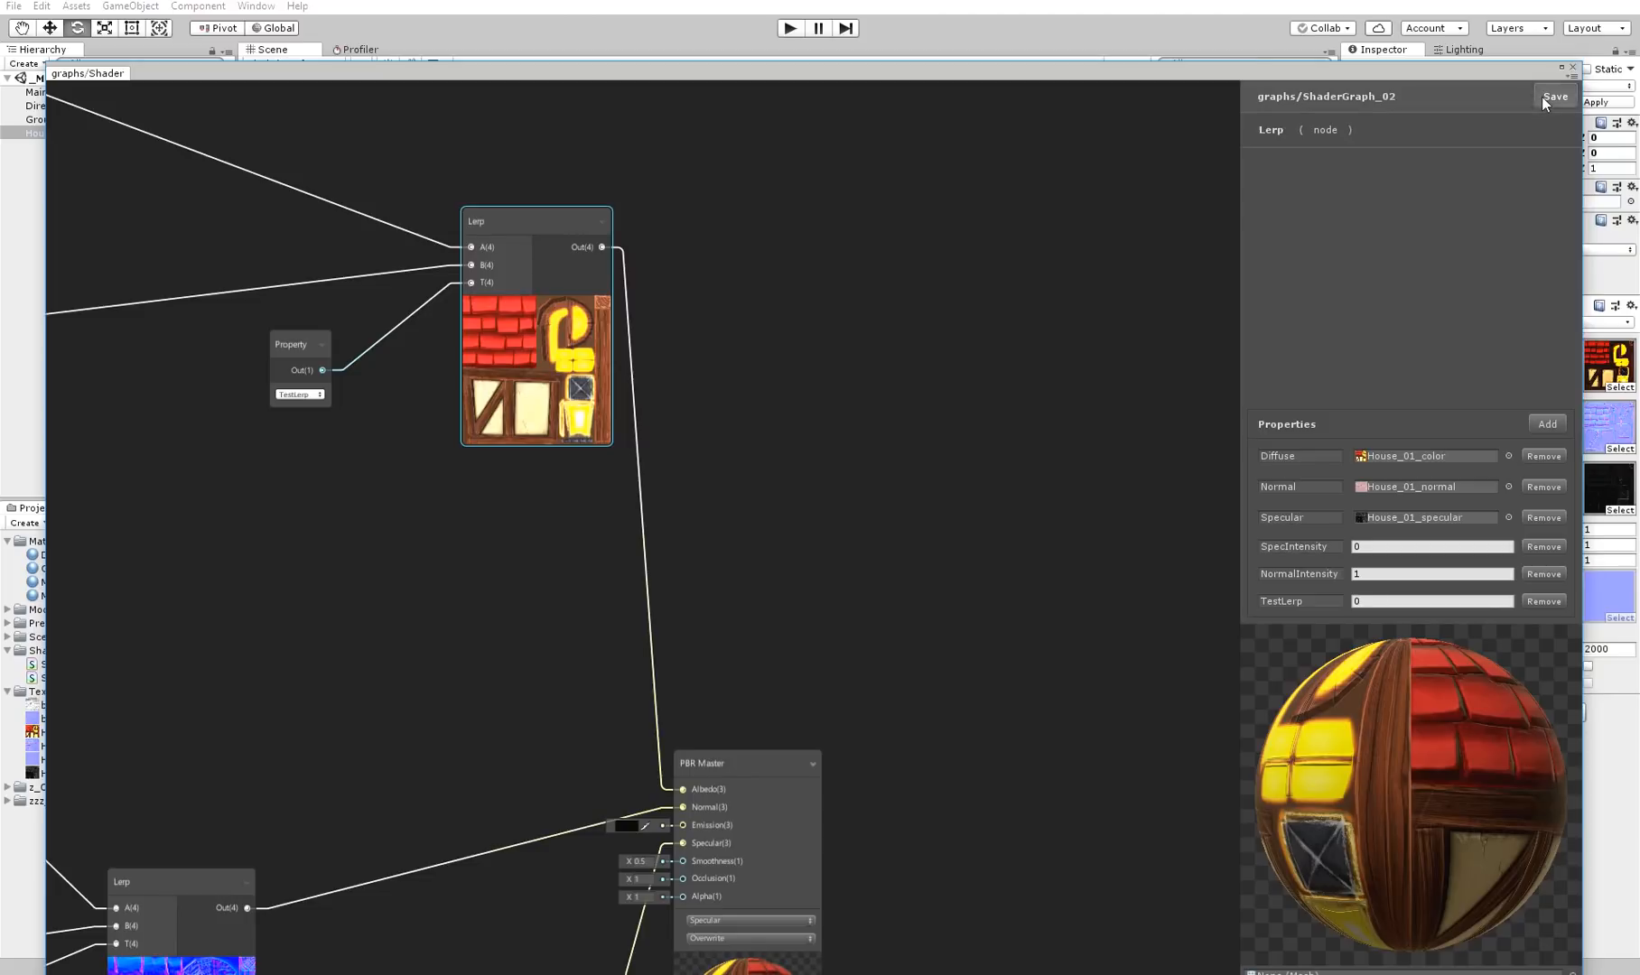
pyautogui.moveTo(1022, 80); pyautogui.dragTo(988, 933)
# Vary the TestLerp of Materials_02, inspect the color and specular blend around the house, and reset the value to 0
pyautogui.moveTo(1417, 563); pyautogui.dragTo(1464, 519)
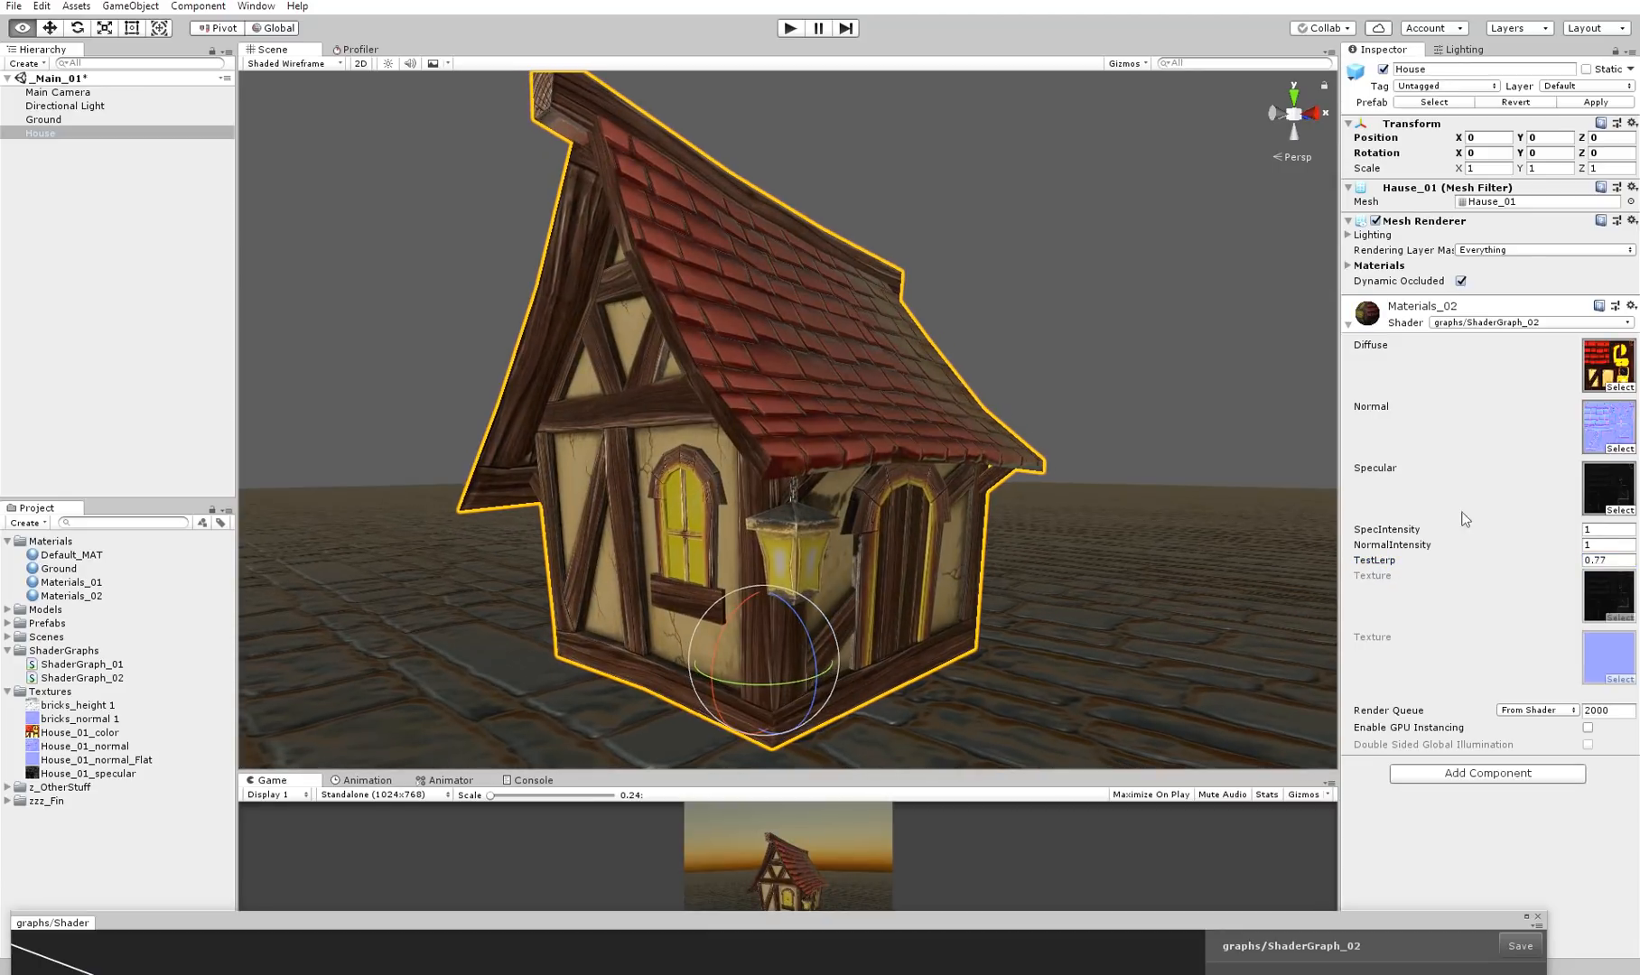
pyautogui.write('0')
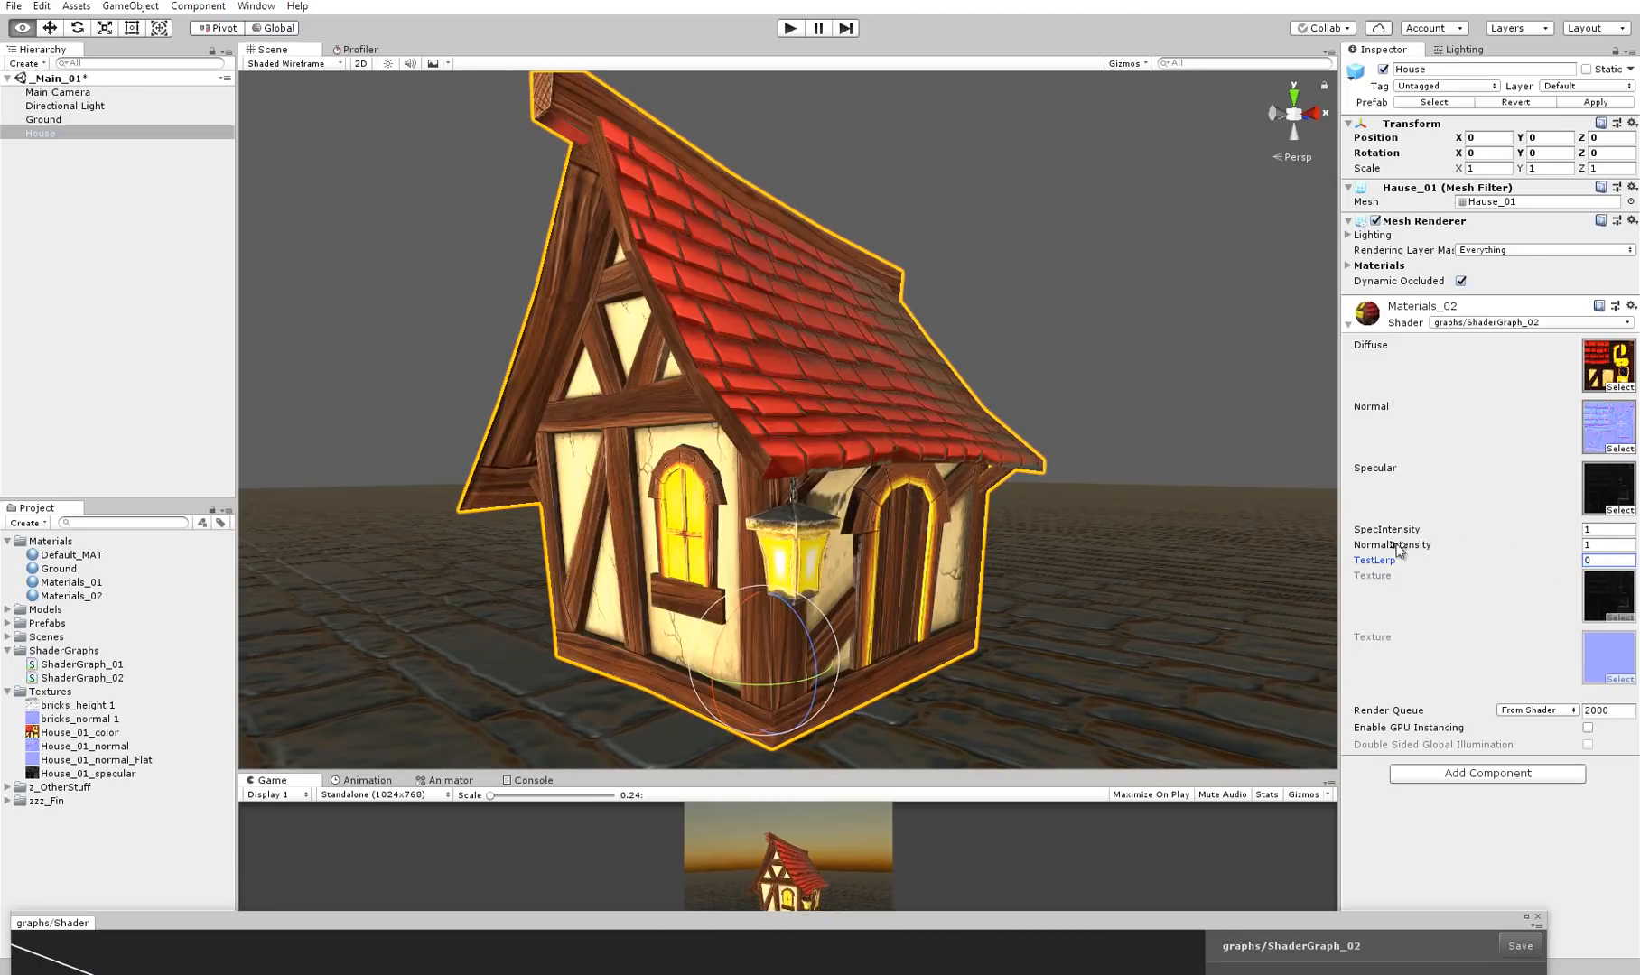
pyautogui.moveTo(1377, 560); pyautogui.dragTo(1445, 552)
pyautogui.keyDown('alt'); pyautogui.moveTo(713, 402); pyautogui.dragTo(911, 410); pyautogui.keyUp('alt')
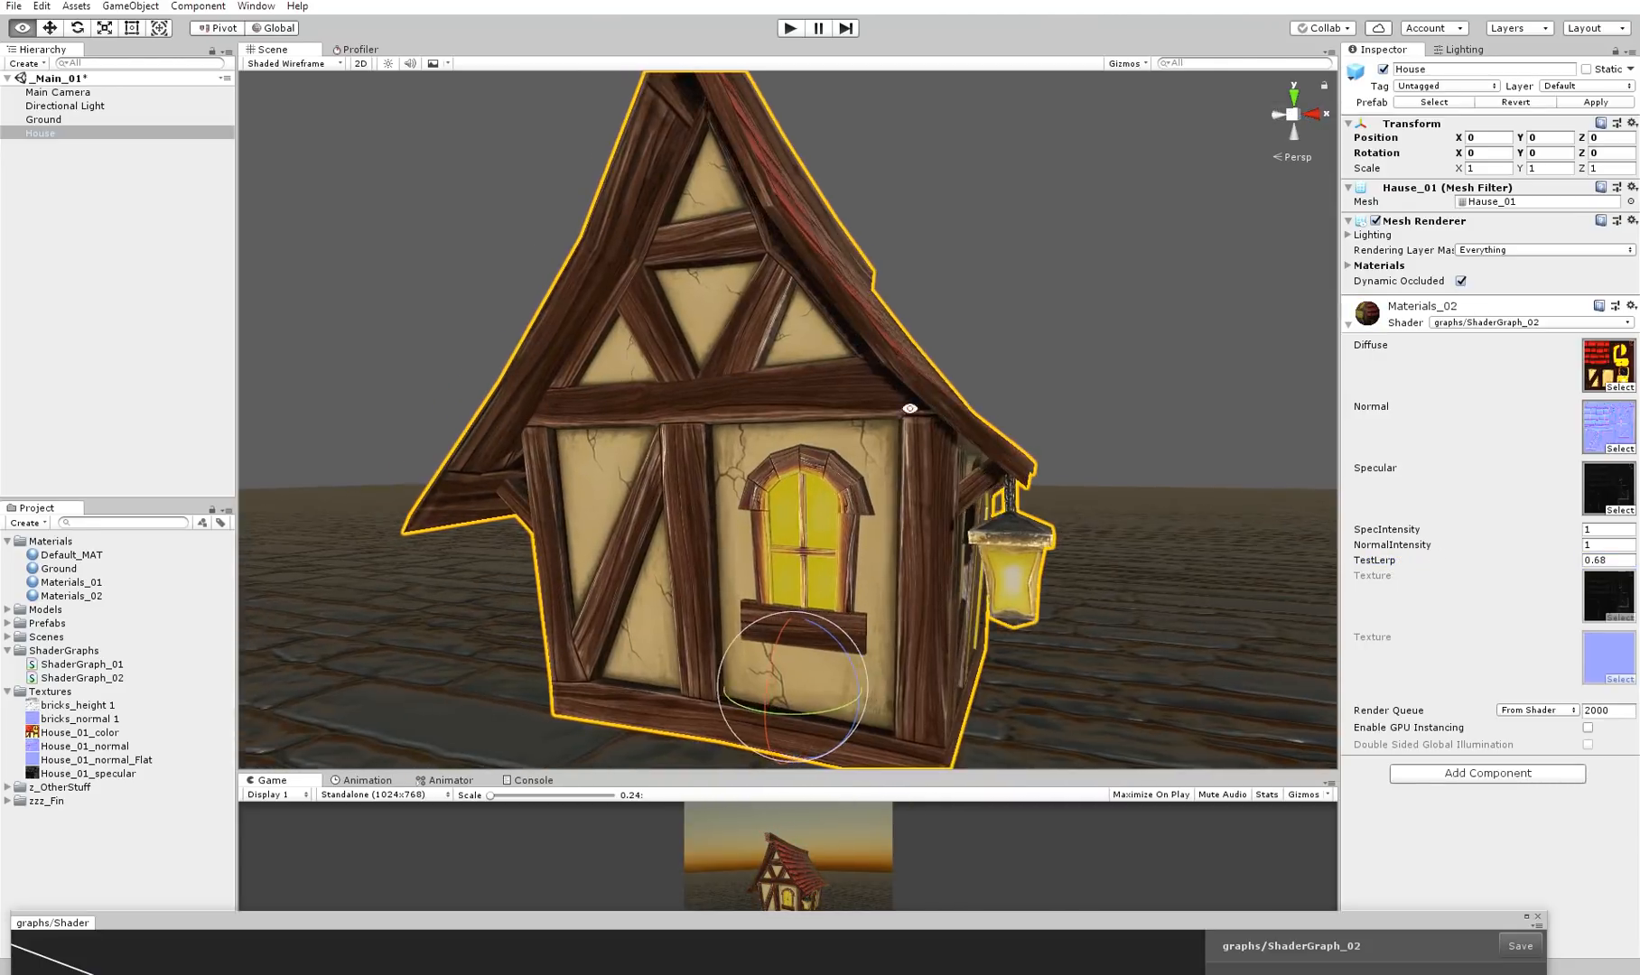
pyautogui.keyDown('alt'); pyautogui.scroll(2, 911, 410); pyautogui.keyUp('alt')
pyautogui.moveTo(1420, 569); pyautogui.dragTo(1373, 561)
pyautogui.write('0')
# Bring ShaderGraph_02 back and examine the color Lerp with its diffuse texture, specular texture and TestLerp inputs
pyautogui.moveTo(719, 930); pyautogui.dragTo(799, 68)
pyautogui.moveTo(878, 400); pyautogui.dragTo(1000, 401, button='middle')
pyautogui.moveTo(1007, 508); pyautogui.dragTo(1075, 571, button='middle')
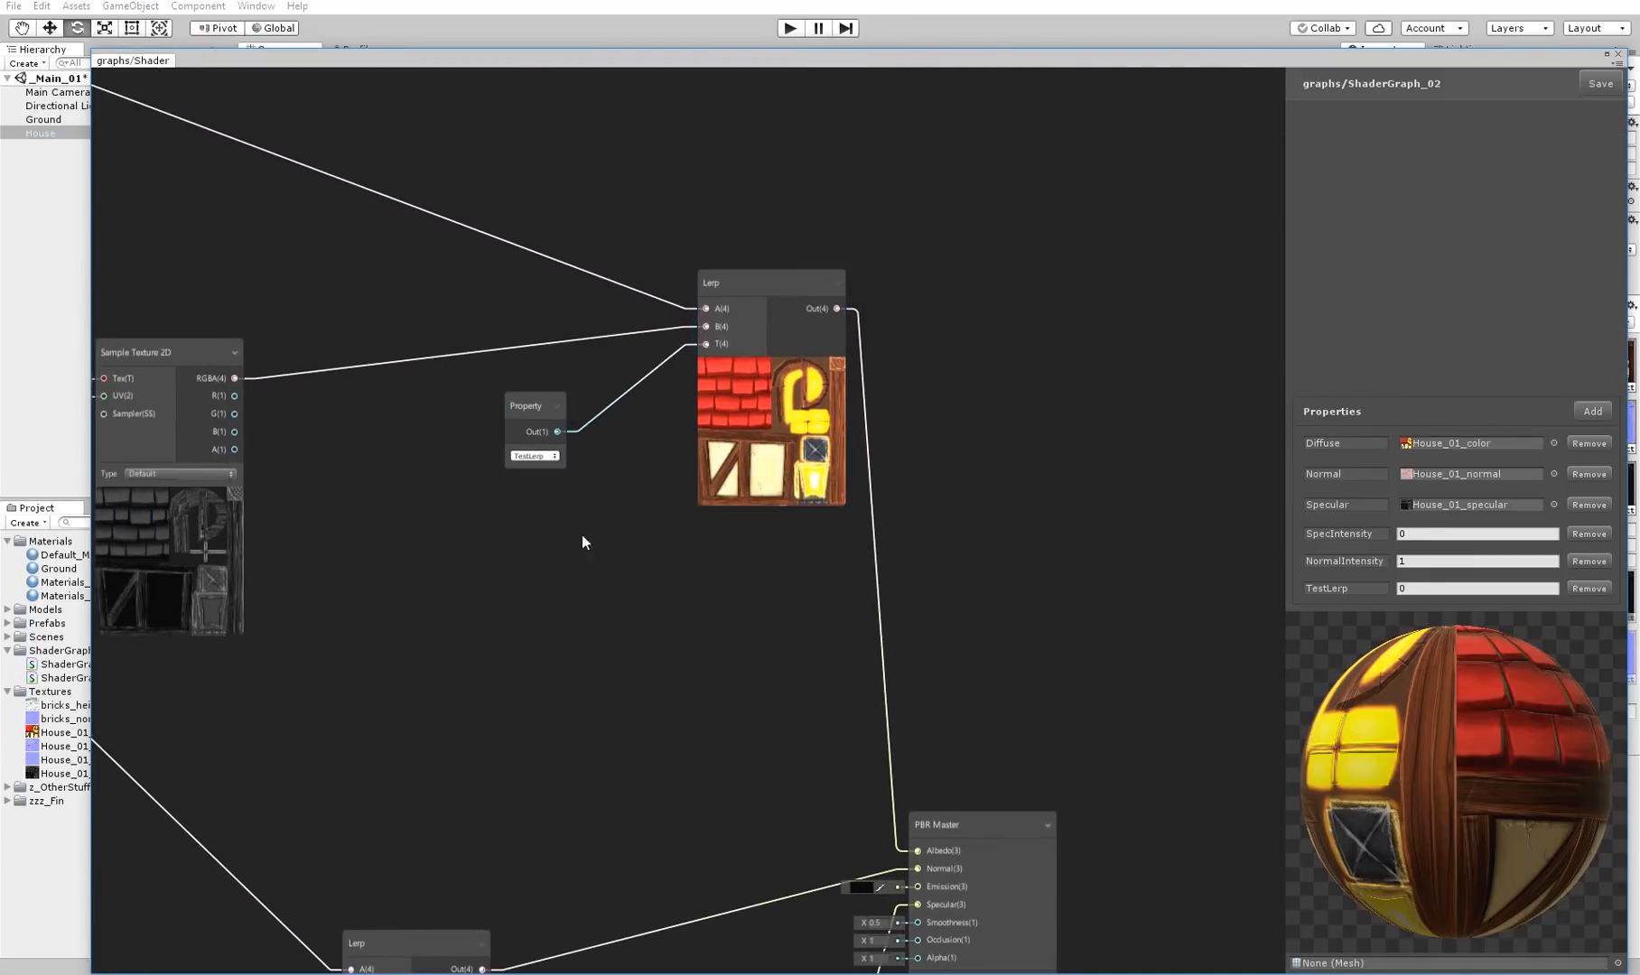
pyautogui.moveTo(548, 527); pyautogui.dragTo(582, 526, button='middle')
pyautogui.moveTo(856, 346); pyautogui.dragTo(1197, 346, button='middle')
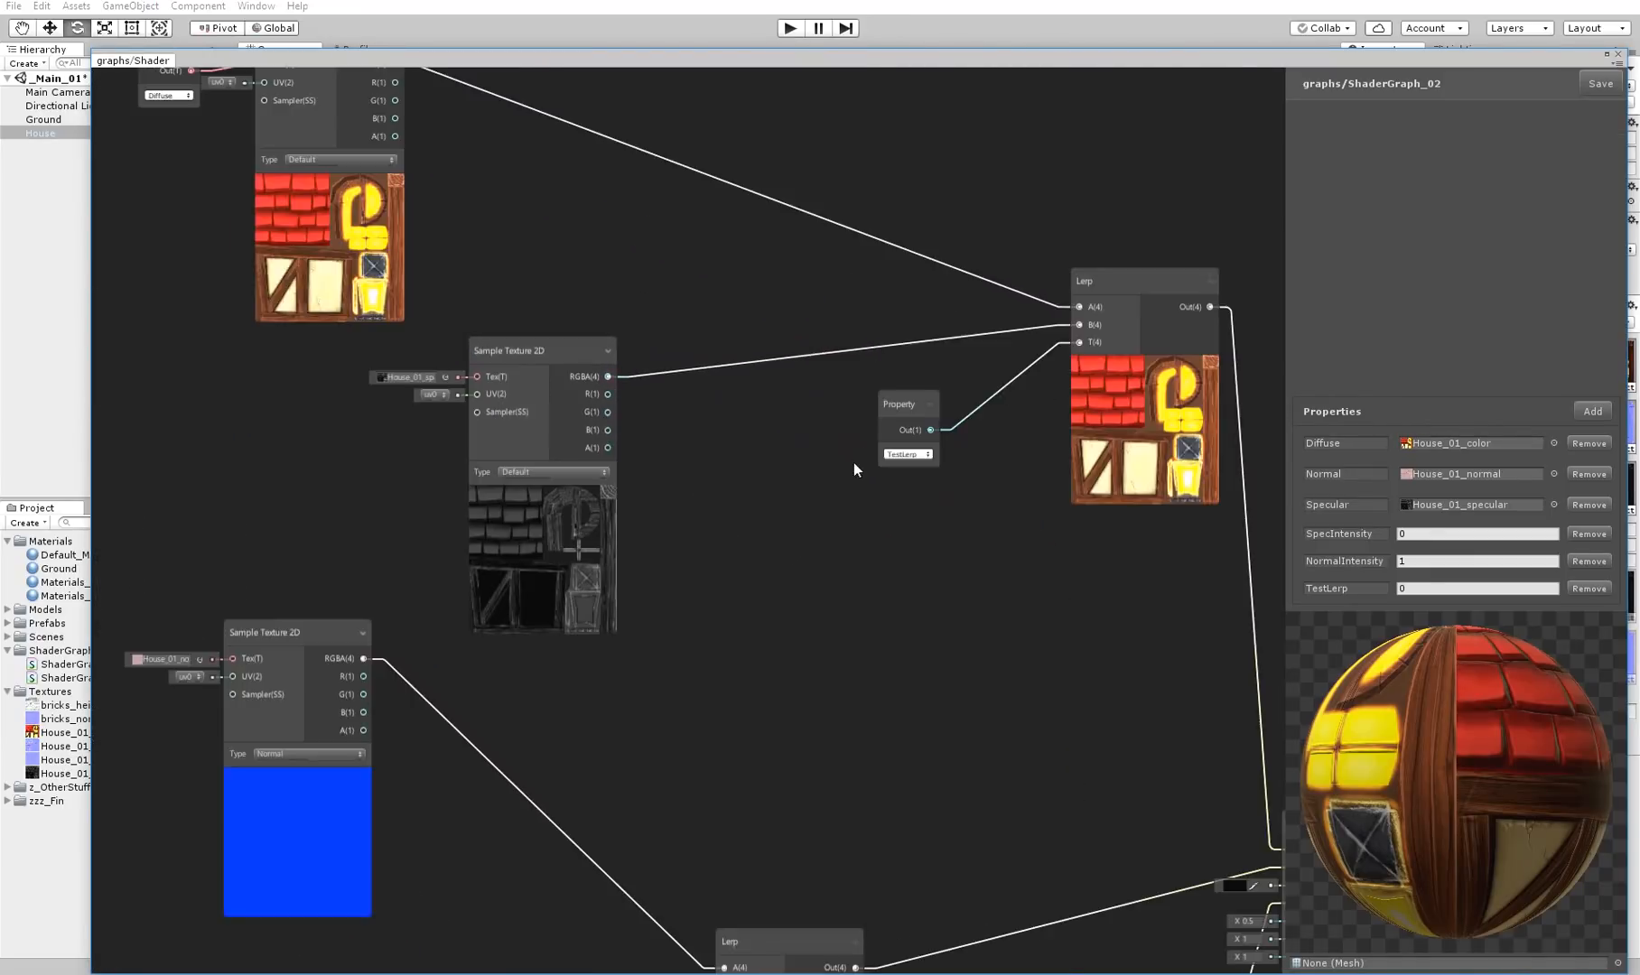
pyautogui.moveTo(856, 465); pyautogui.dragTo(667, 542, button='middle')
pyautogui.scroll(-3, 666, 542)
pyautogui.scroll(2, 668, 580)
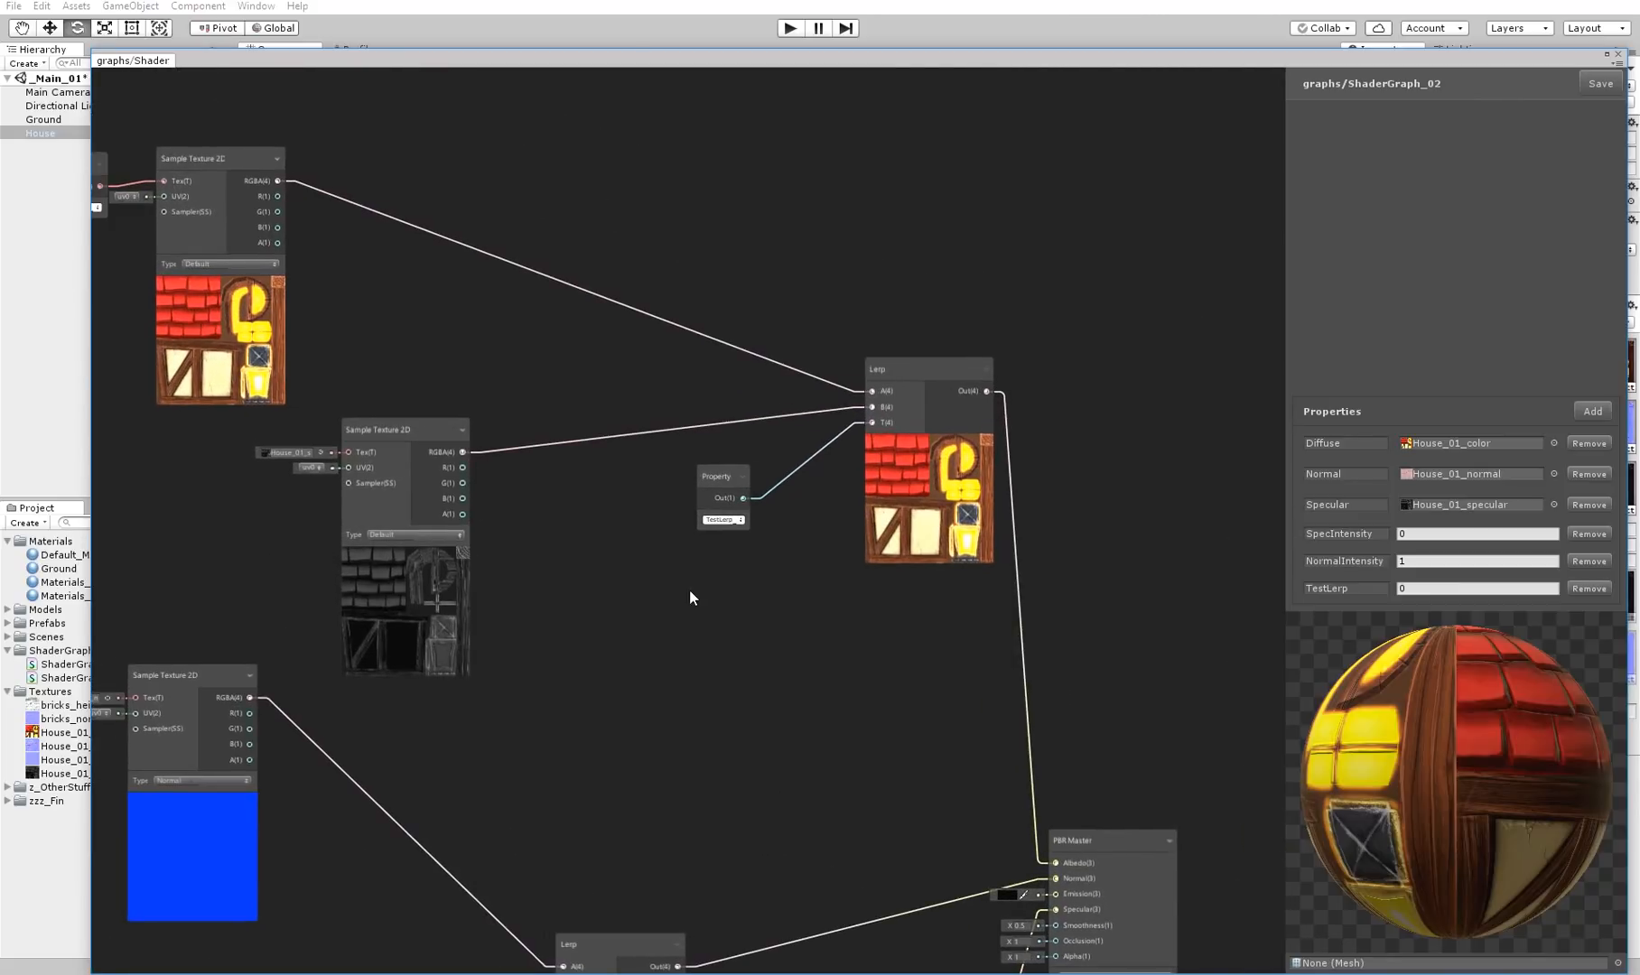
# Delete the TestLerp Property node that feeds the color Lerp's T input
pyautogui.scroll(2, 713, 592)
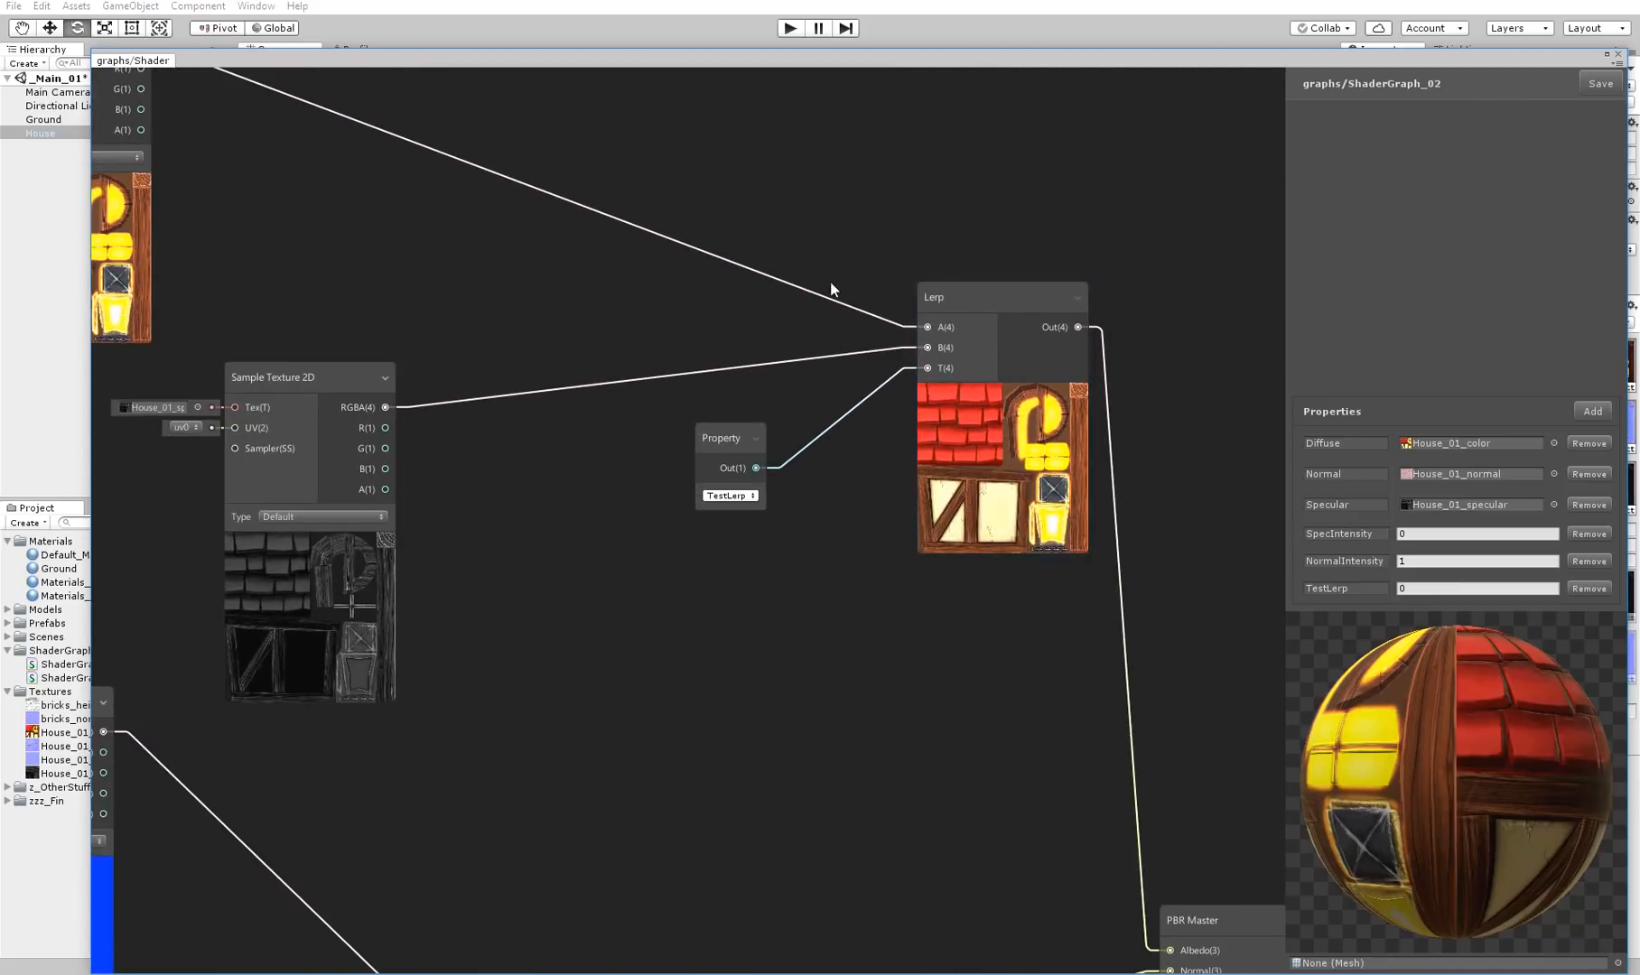
pyautogui.moveTo(847, 274); pyautogui.dragTo(729, 274, button='middle')
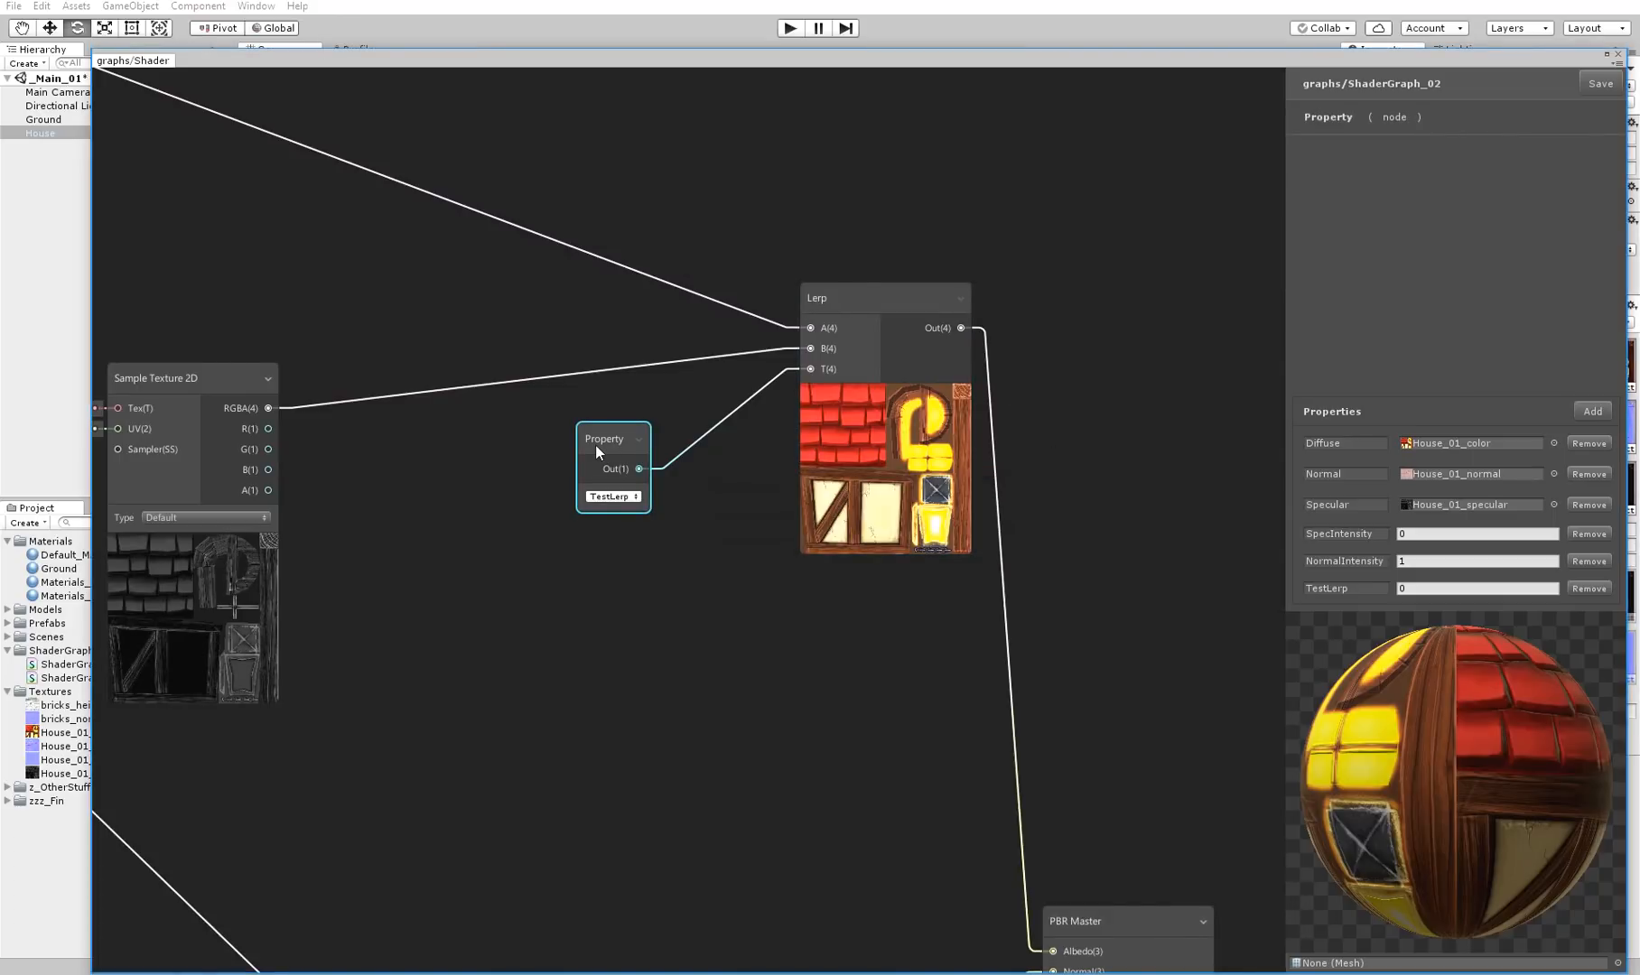
pyautogui.press('Delete')
# Try a Sine node with input value 1 as the T input of the color Lerp, and delete it again
pyautogui.rightClick(557, 510)
pyautogui.click(599, 517)
pyautogui.write('sin')
pyautogui.press('Return')
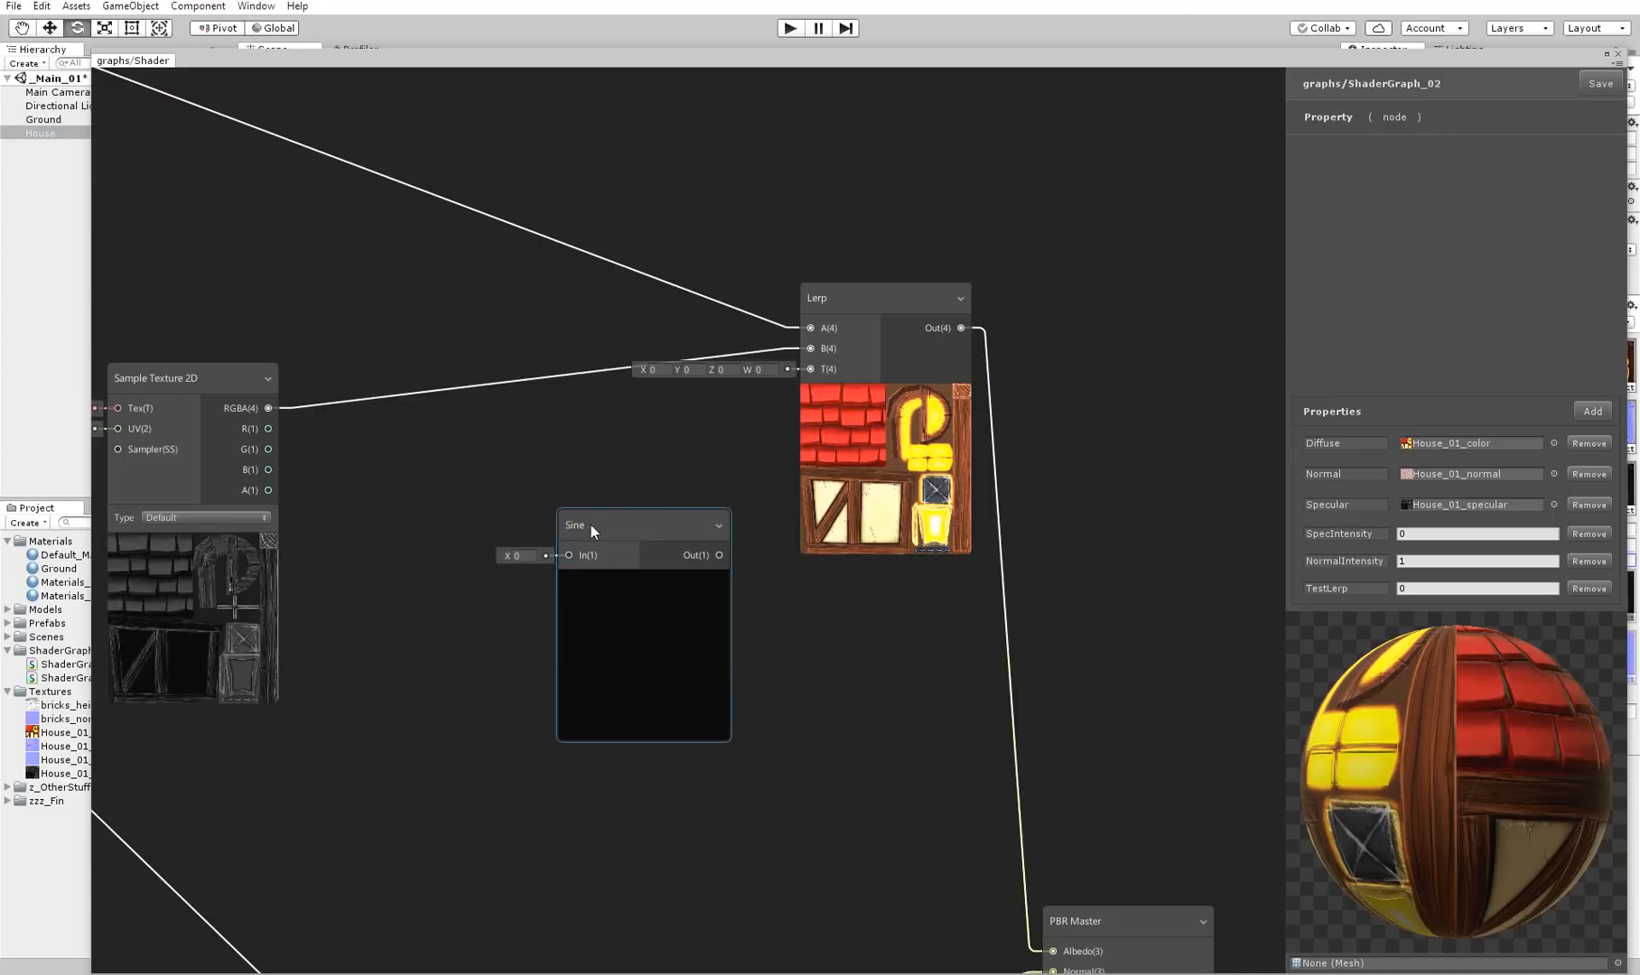
pyautogui.click(662, 496)
pyautogui.moveTo(662, 525); pyautogui.dragTo(811, 368)
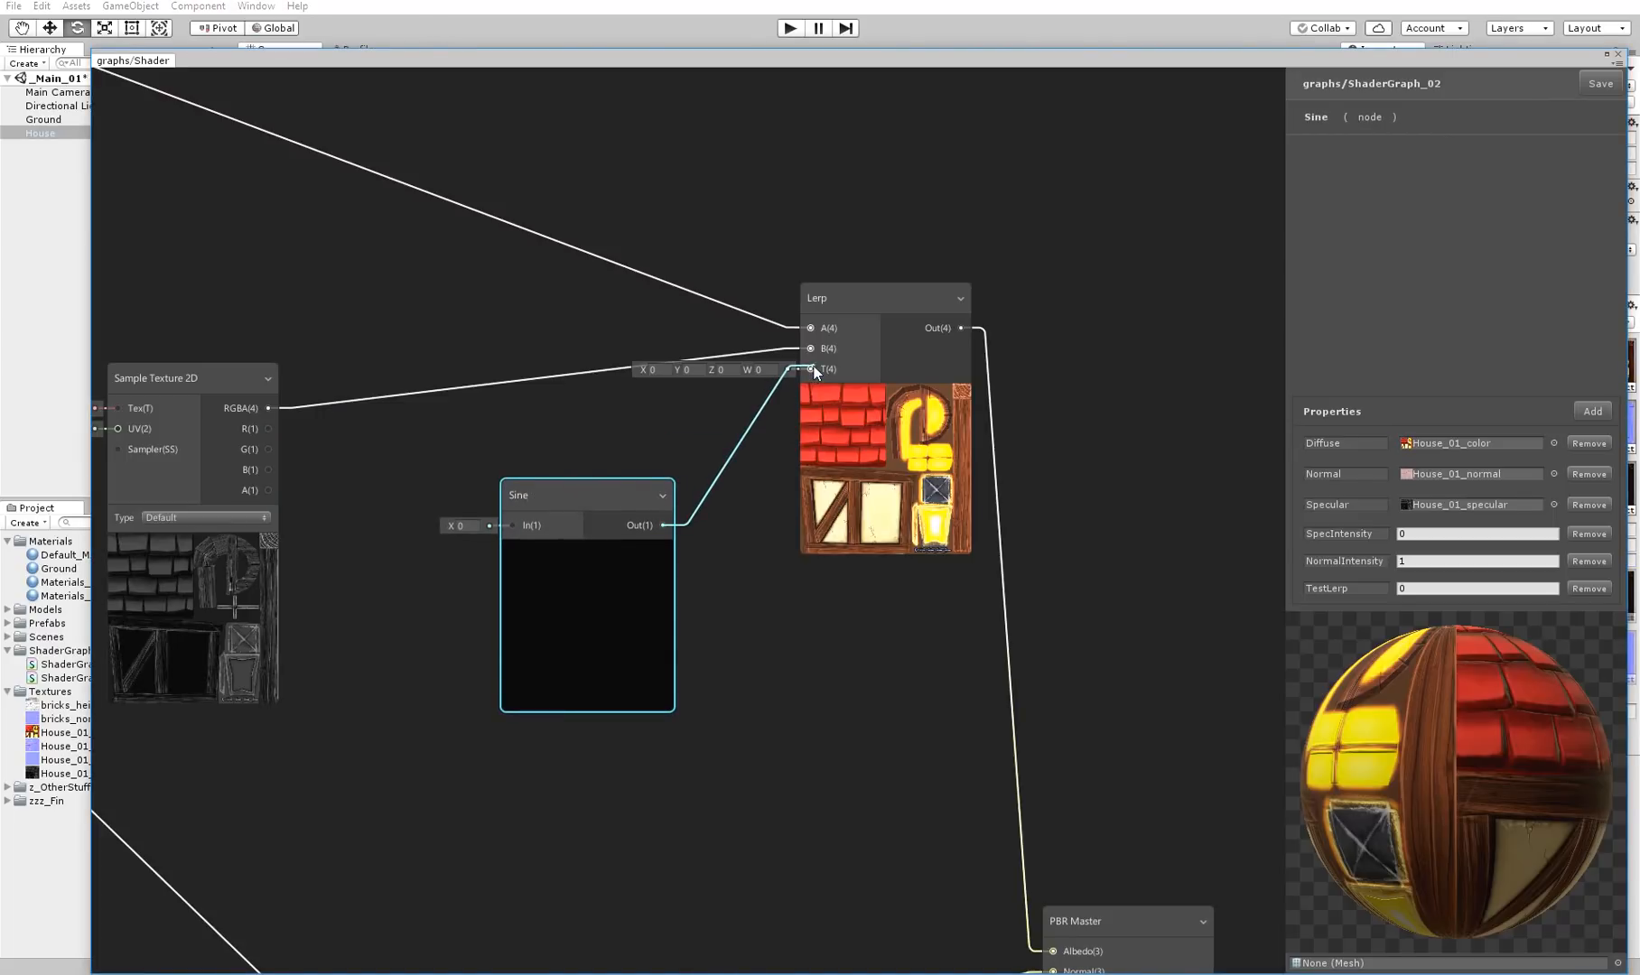
pyautogui.click(465, 526)
pyautogui.write('1')
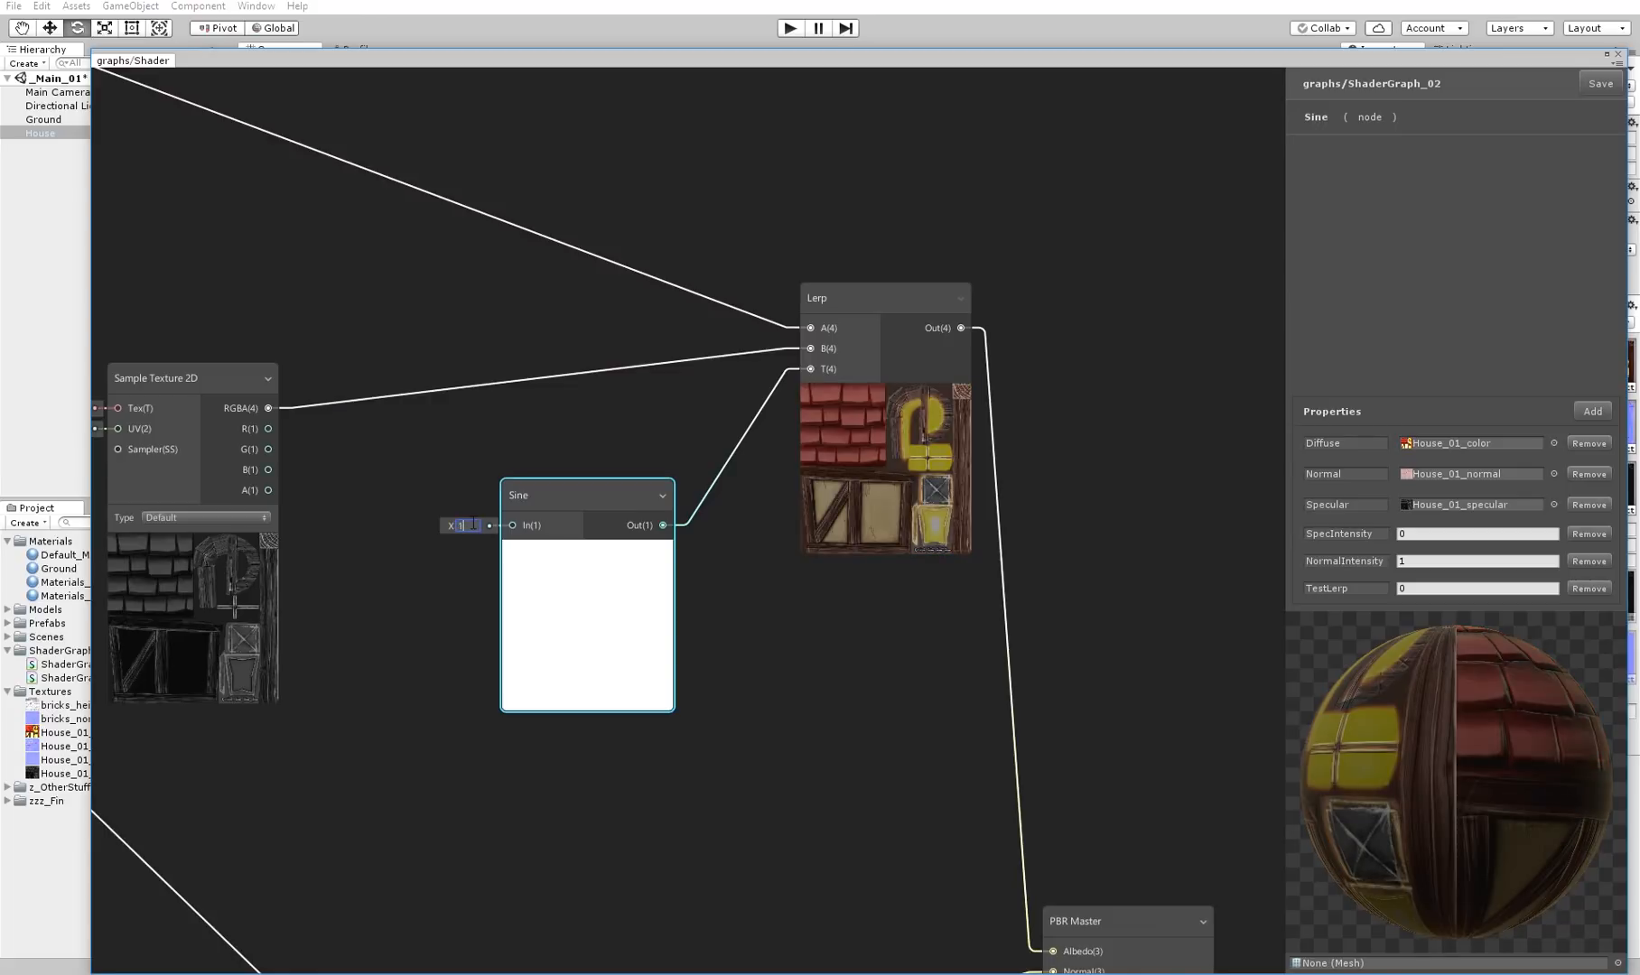
pyautogui.press('Delete')
# Create a Time node and connect its SinTime output to the color Lerp's T input
pyautogui.rightClick(554, 496)
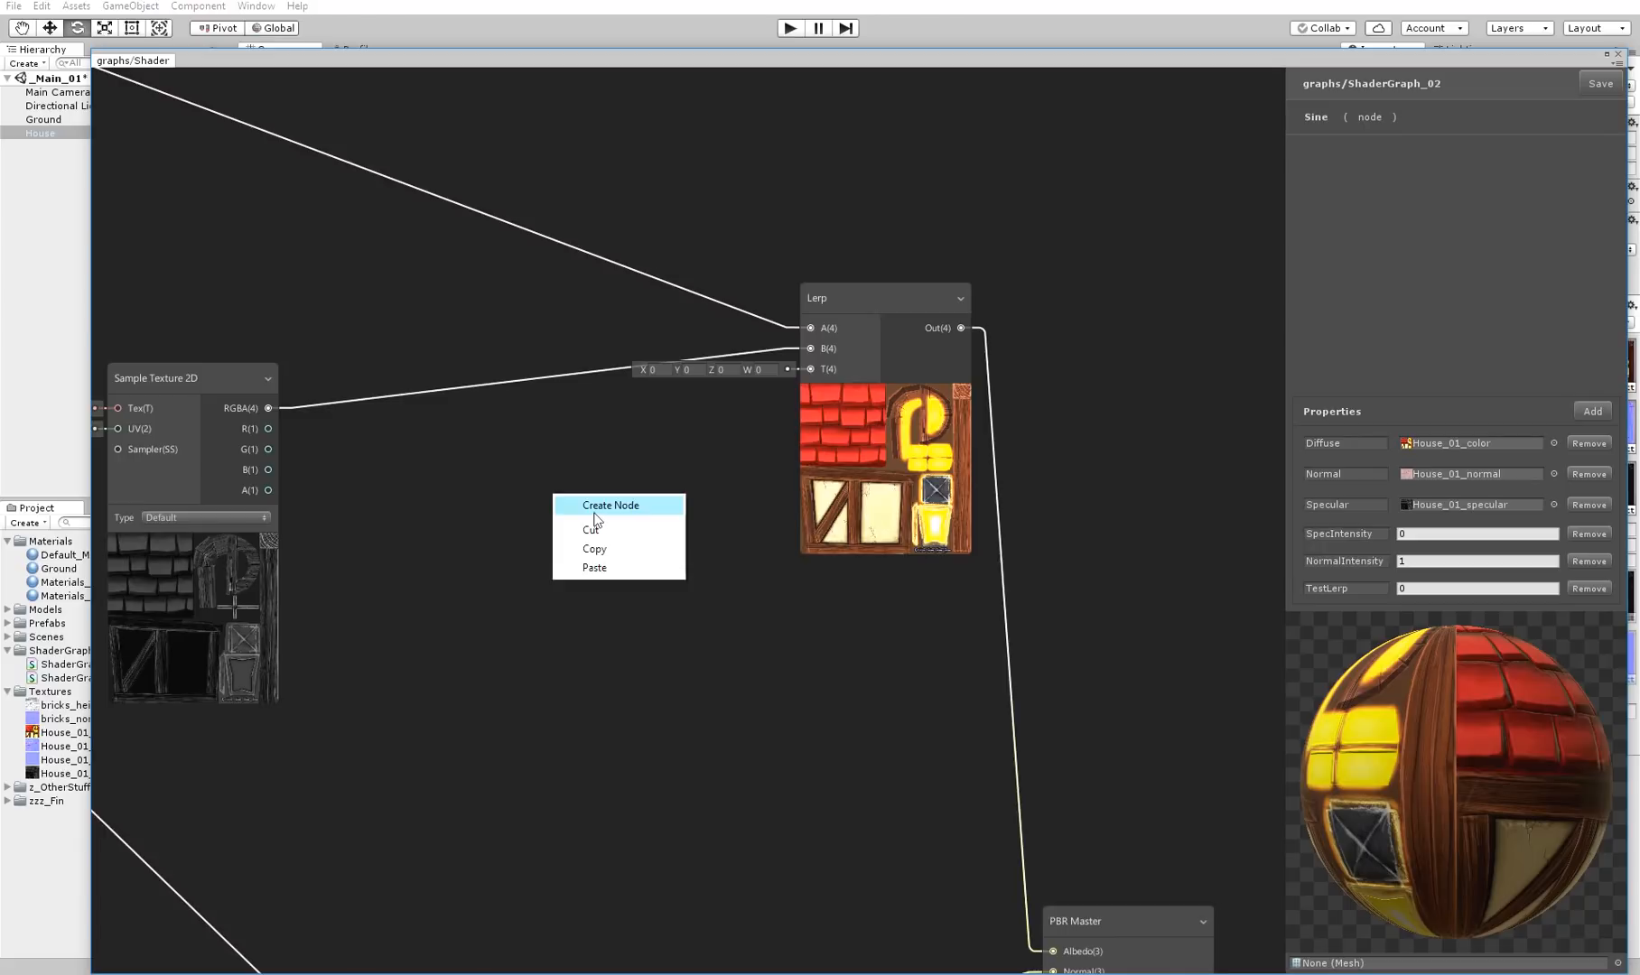
pyautogui.click(597, 507)
pyautogui.press('Return')
pyautogui.click(593, 510)
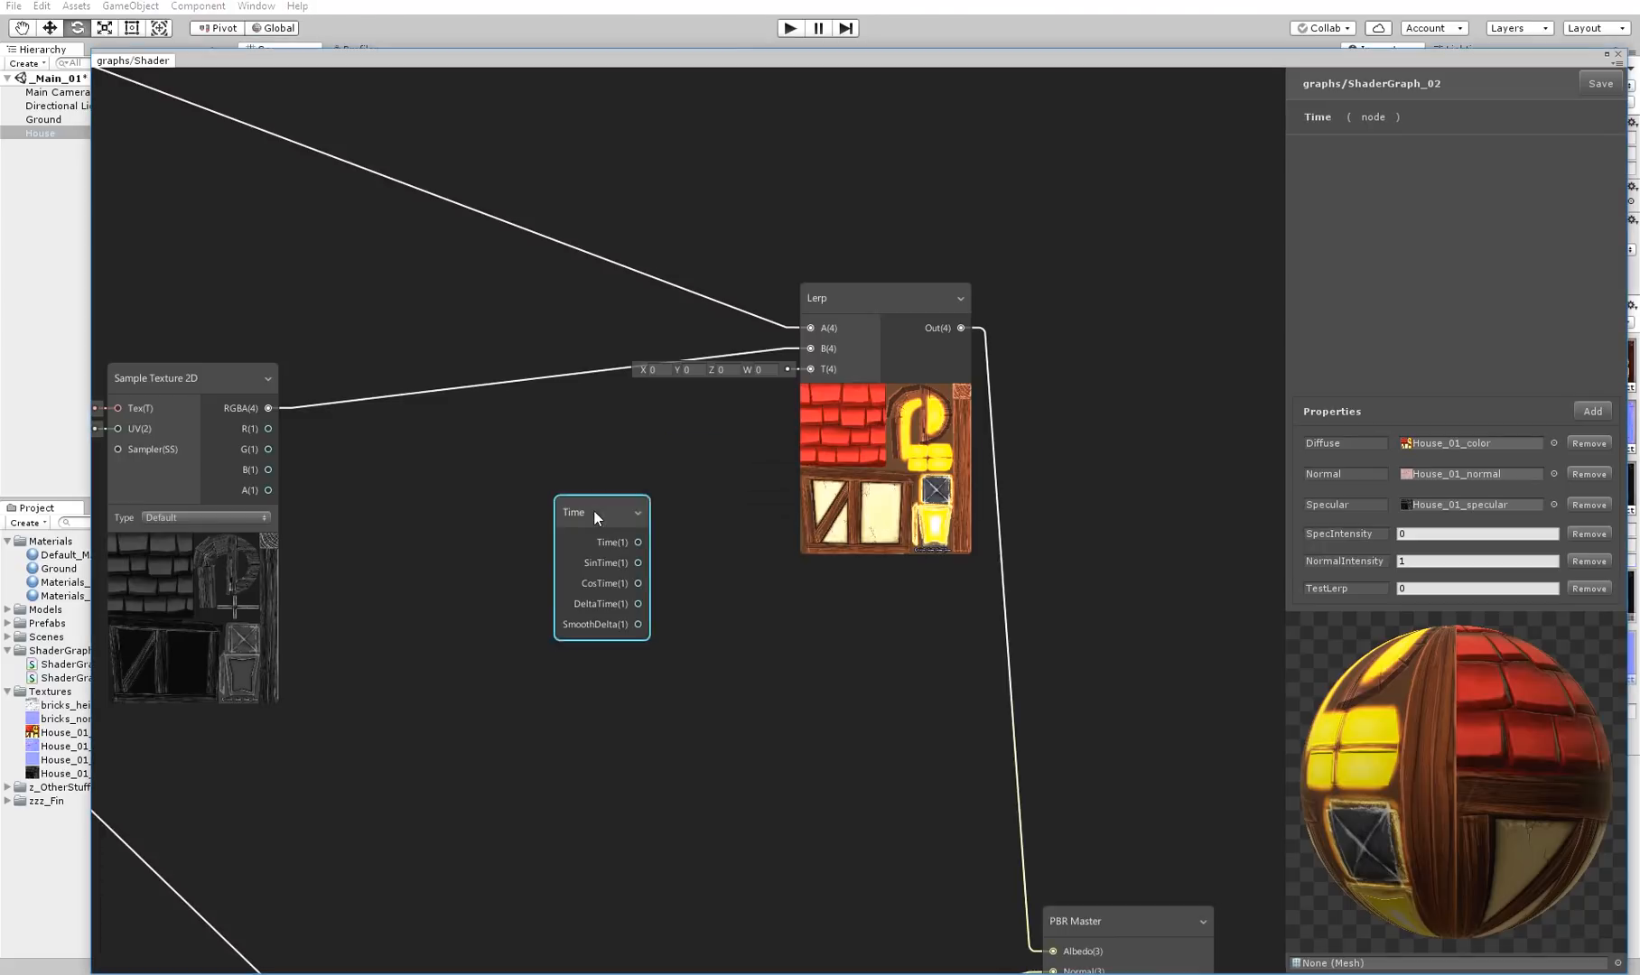
pyautogui.moveTo(806, 382); pyautogui.dragTo(810, 374)
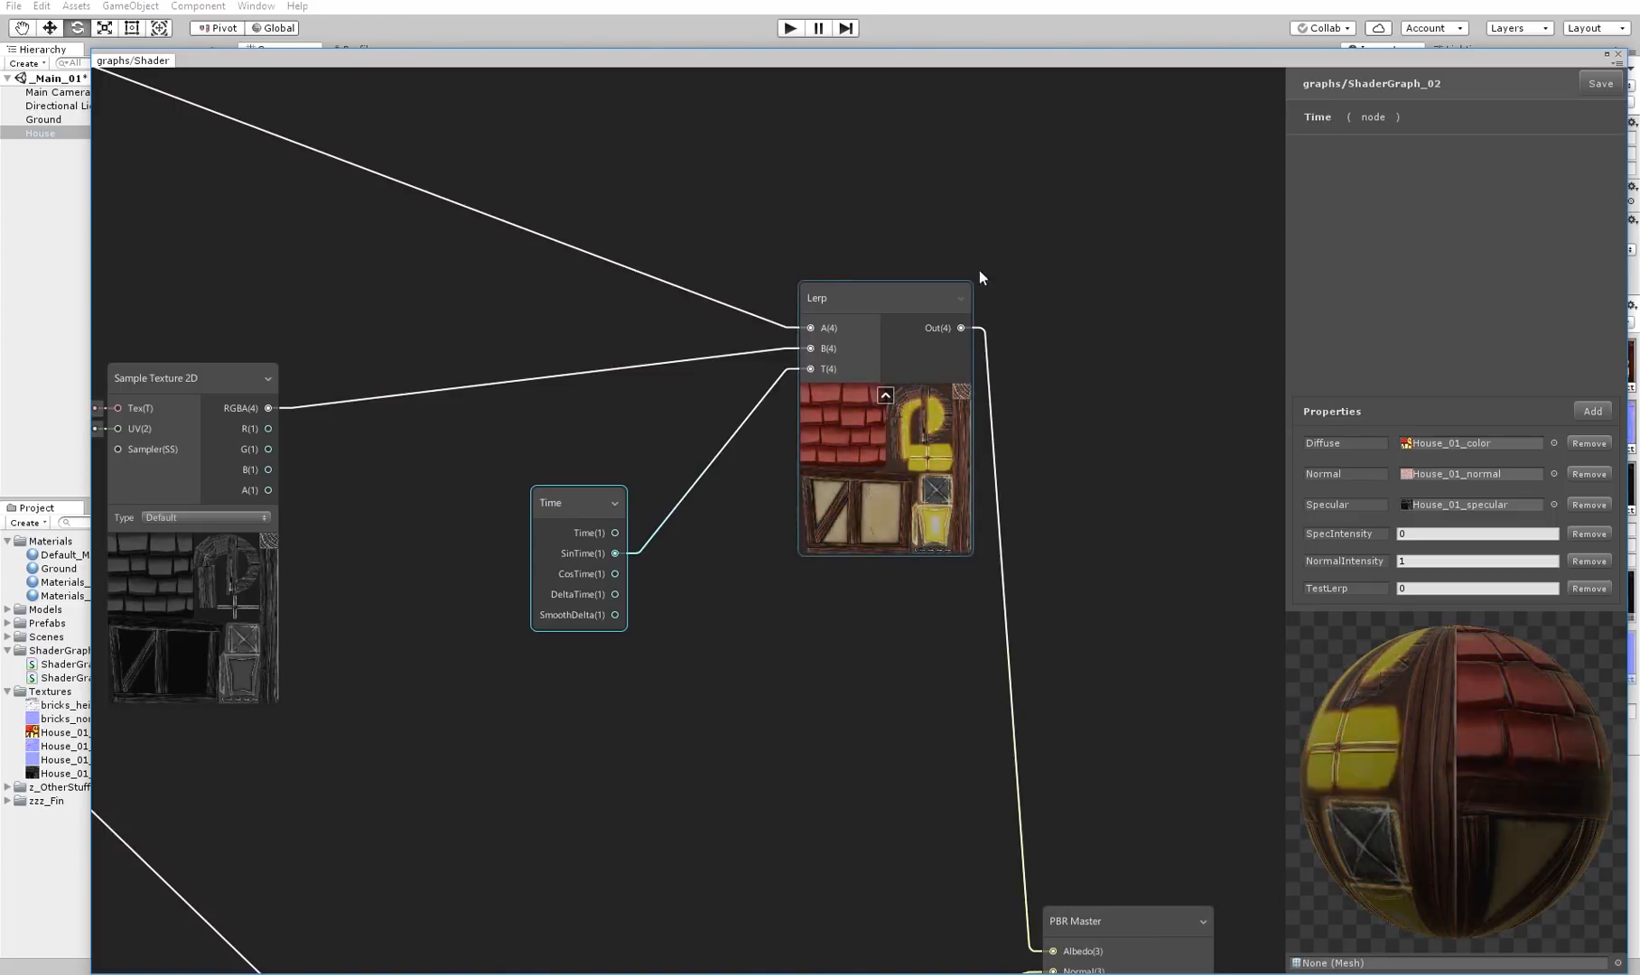
# Uncover the scene to inspect the house, and bring ShaderGraph_02 back
pyautogui.moveTo(1303, 65); pyautogui.dragTo(1182, 800)
pyautogui.keyDown('alt'); pyautogui.moveTo(1084, 470); pyautogui.dragTo(921, 498); pyautogui.keyUp('alt')
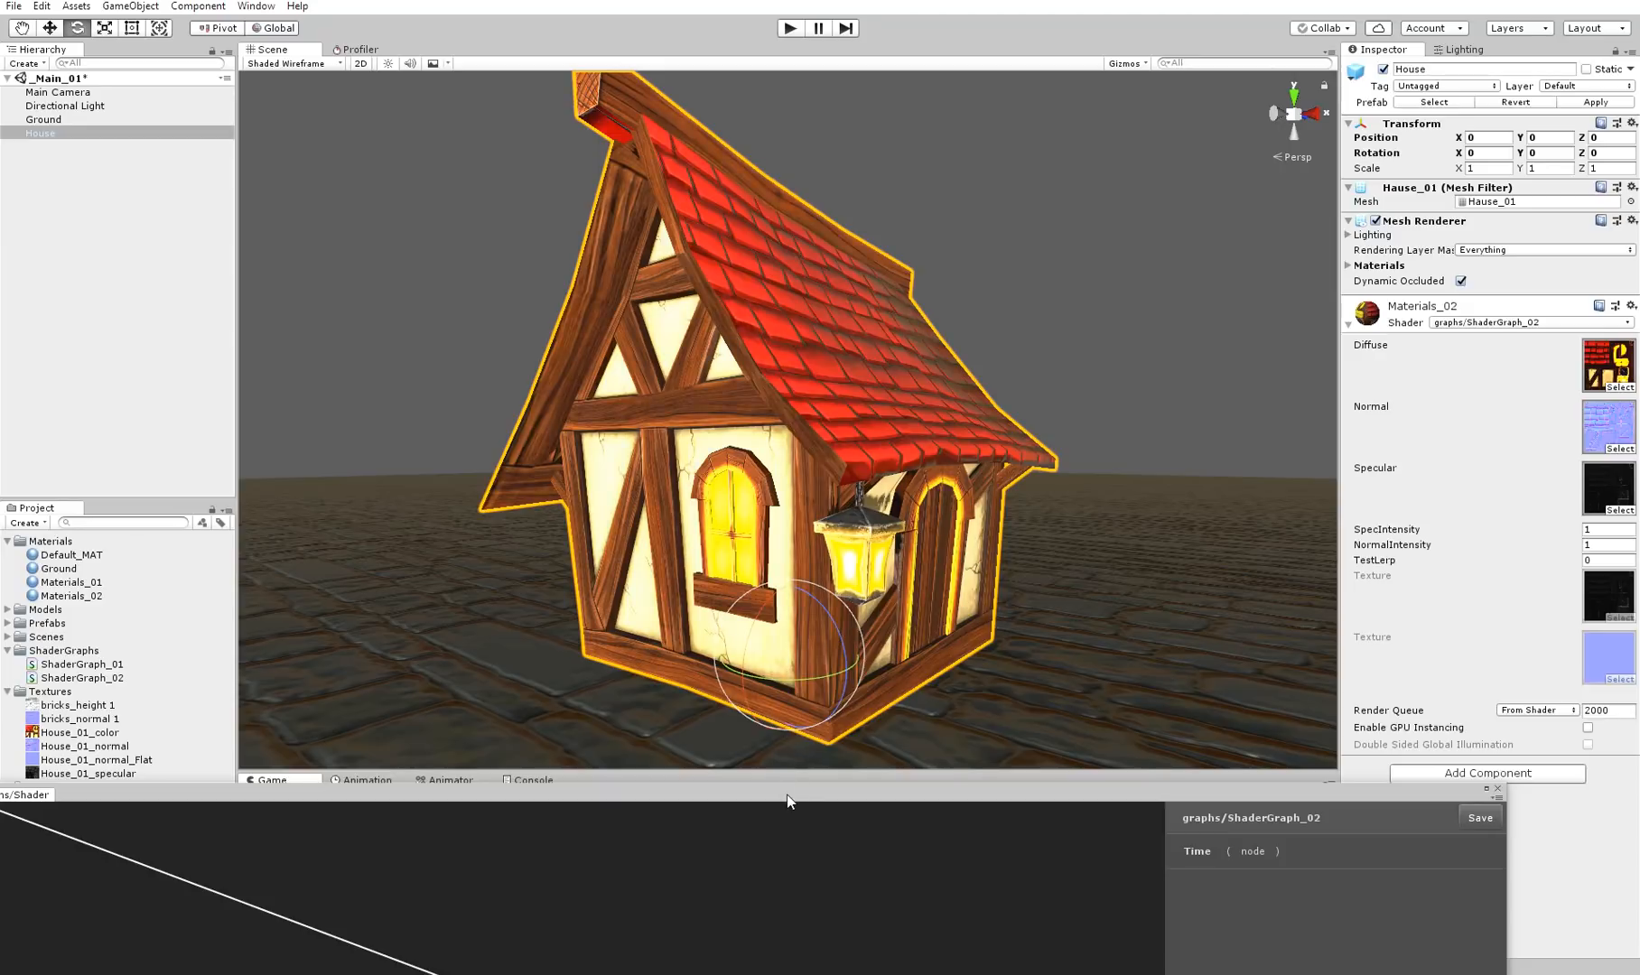
pyautogui.moveTo(788, 801); pyautogui.dragTo(924, 56)
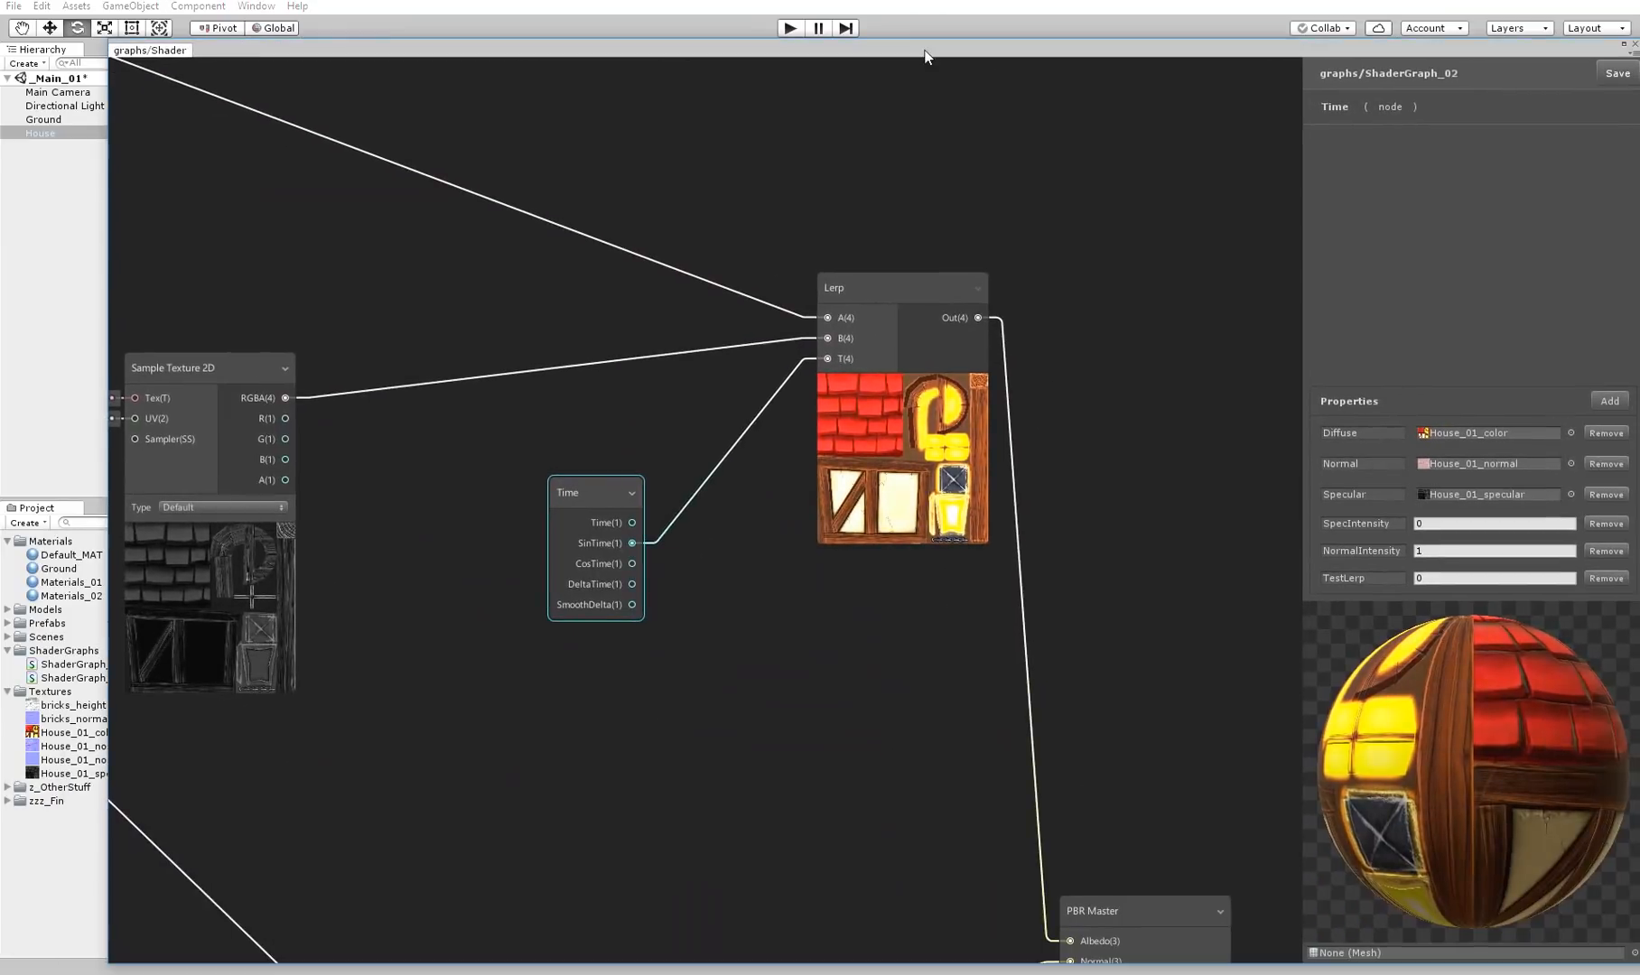
# Try the Time, DeltaTime and SmoothDelta outputs on the color Lerp's T input, and delete the Time node
pyautogui.moveTo(632, 522); pyautogui.dragTo(829, 356)
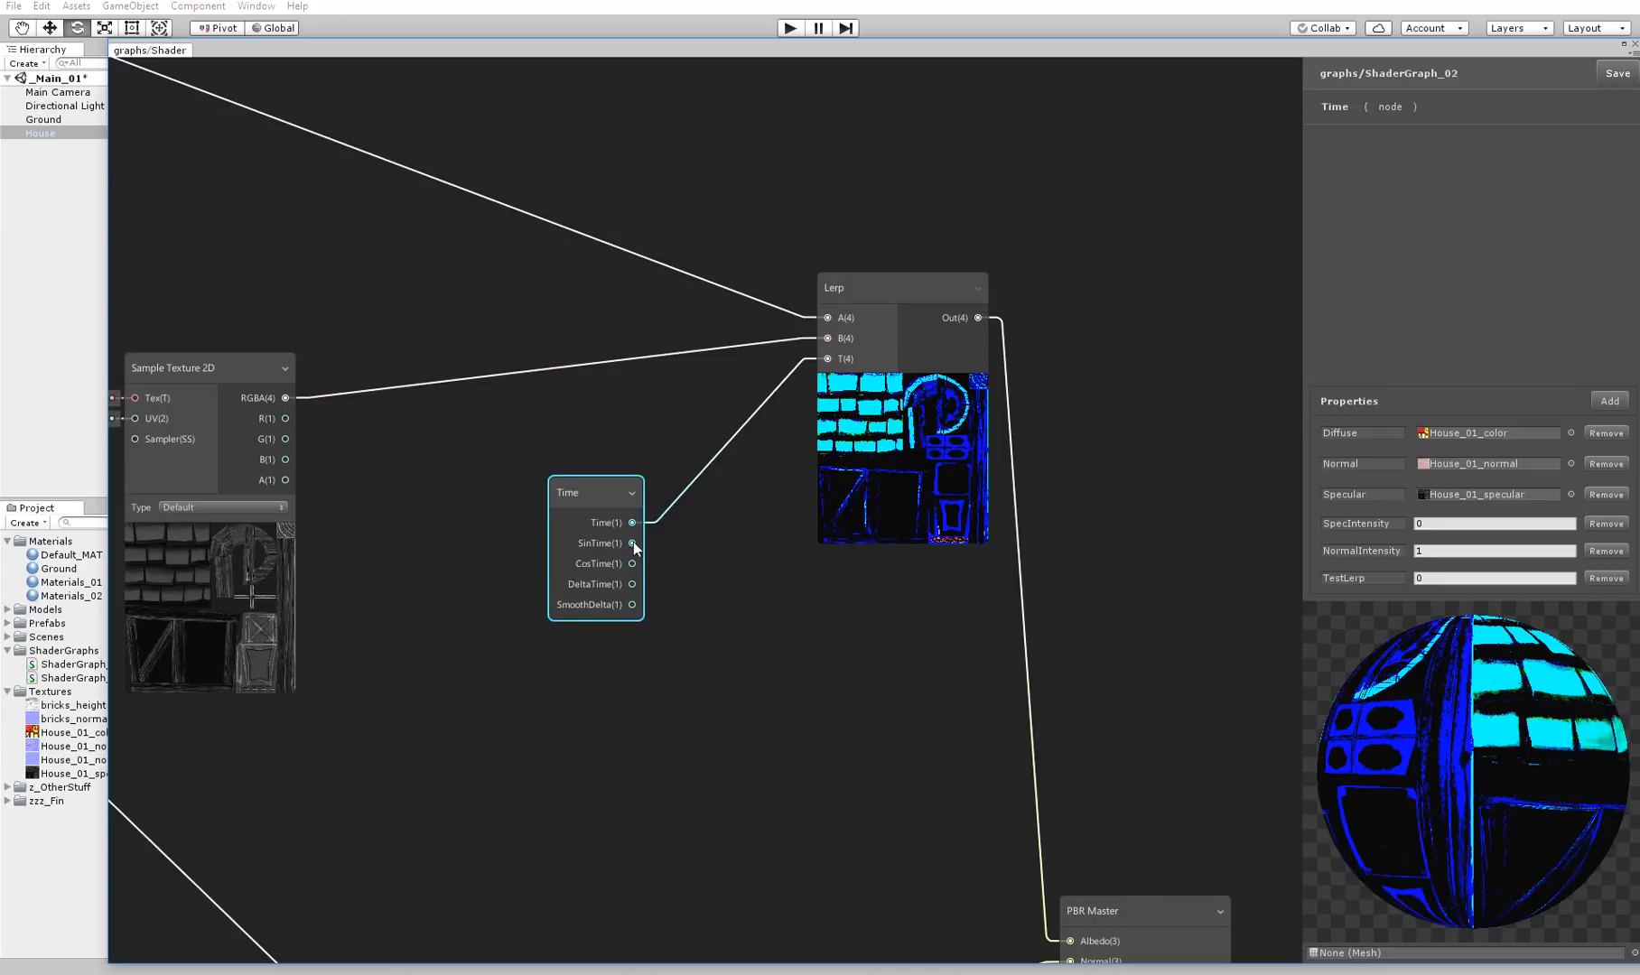
pyautogui.moveTo(838, 358); pyautogui.dragTo(838, 358)
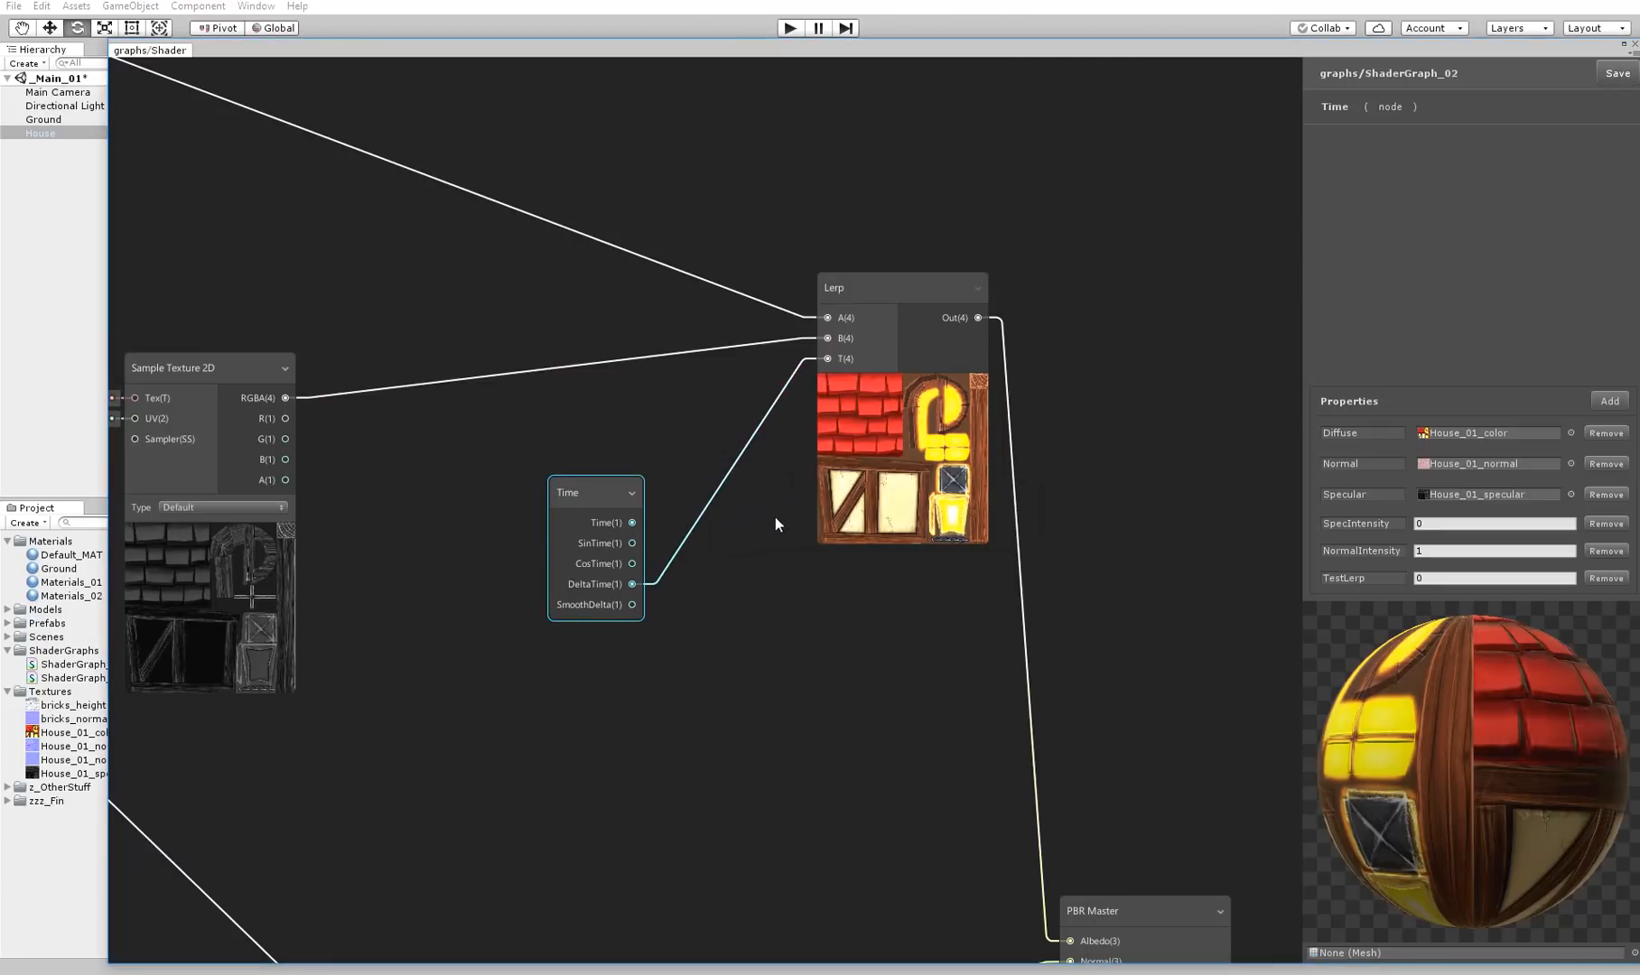
pyautogui.moveTo(633, 604); pyautogui.dragTo(828, 358)
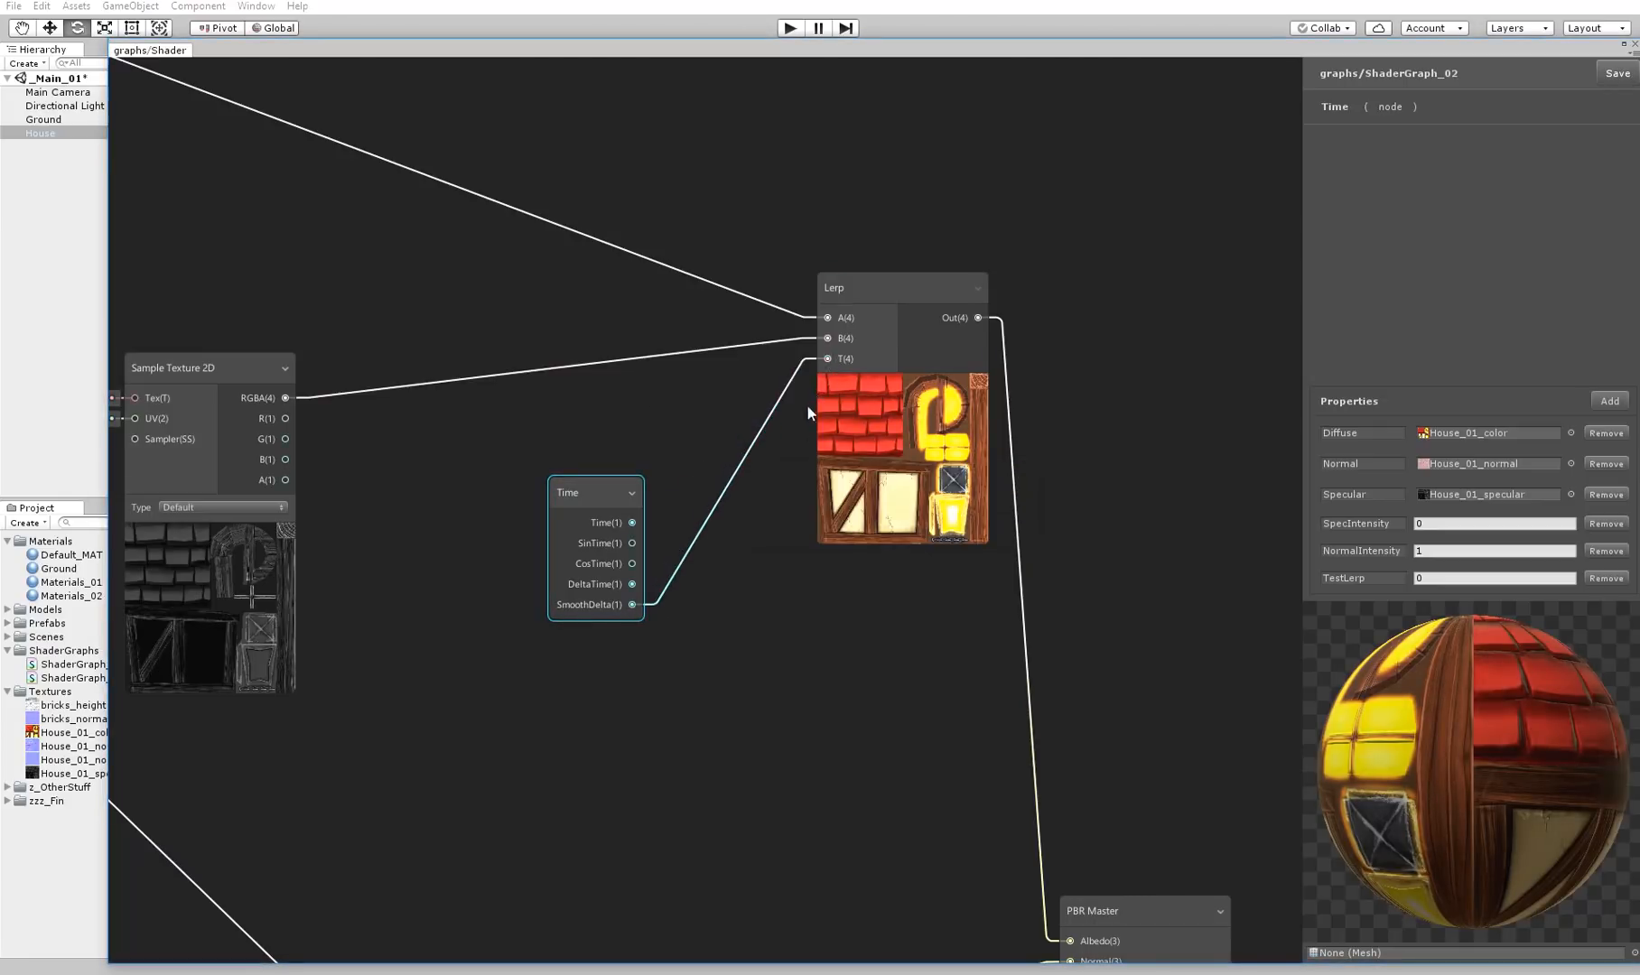
pyautogui.moveTo(600, 490); pyautogui.dragTo(507, 511)
pyautogui.press('Delete')
# Create a Sine node, connect its output to the color Lerp's T input and place it closer to the Lerp
pyautogui.rightClick(508, 511)
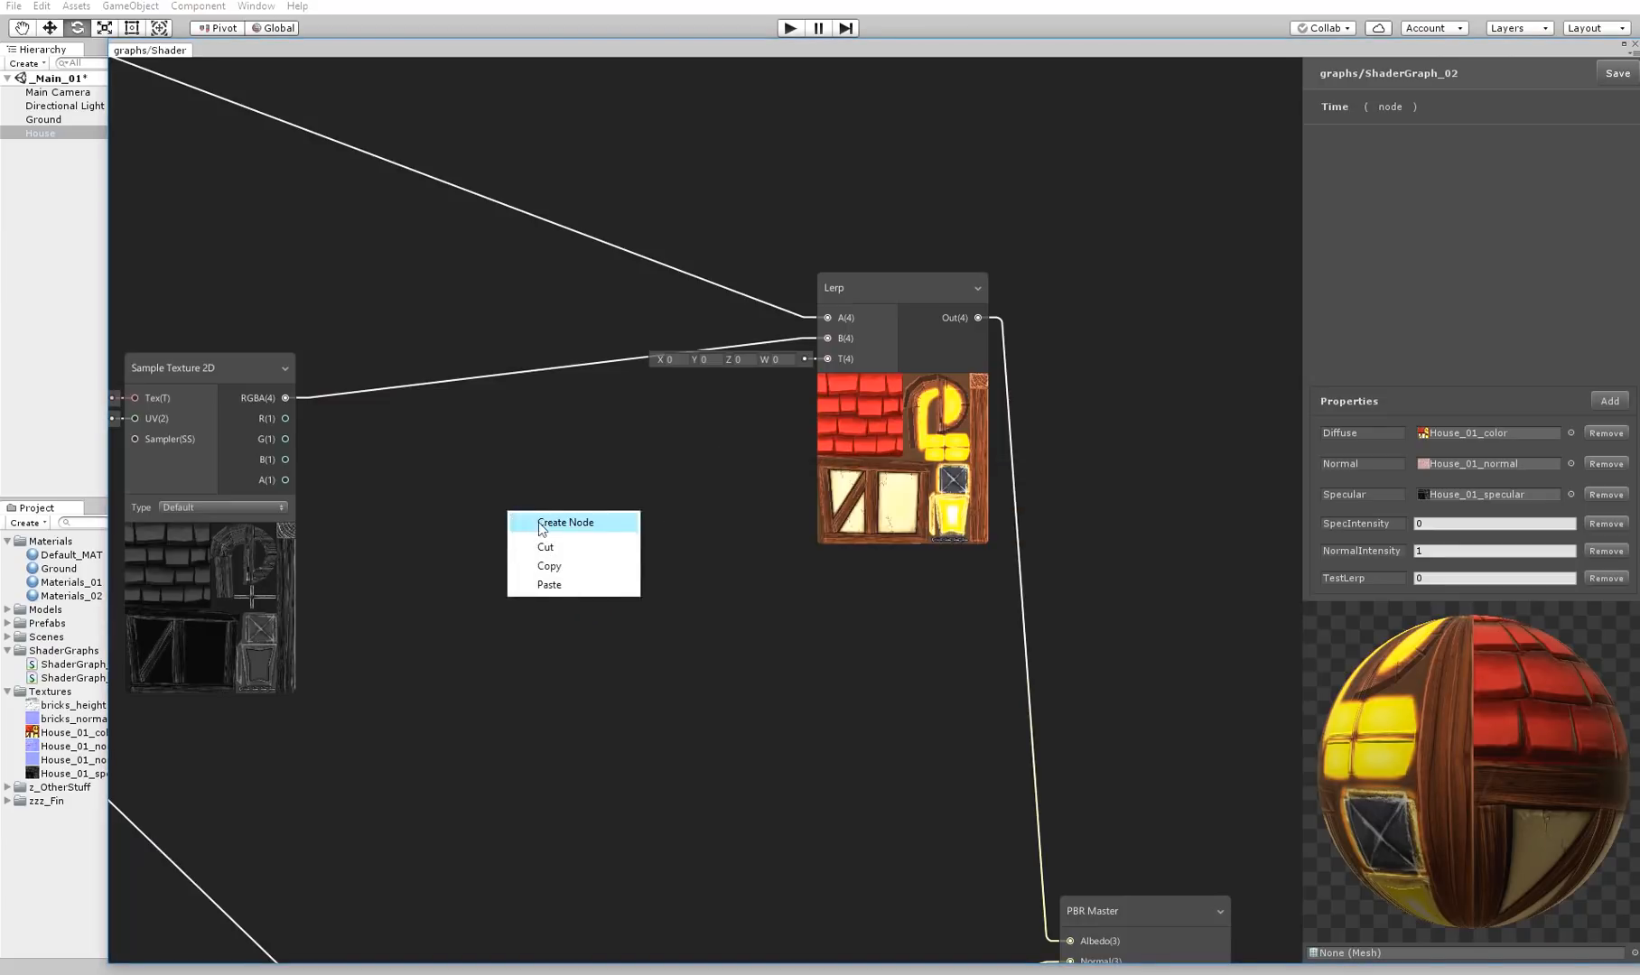
pyautogui.click(545, 523)
pyautogui.write('sine')
pyautogui.press('Return')
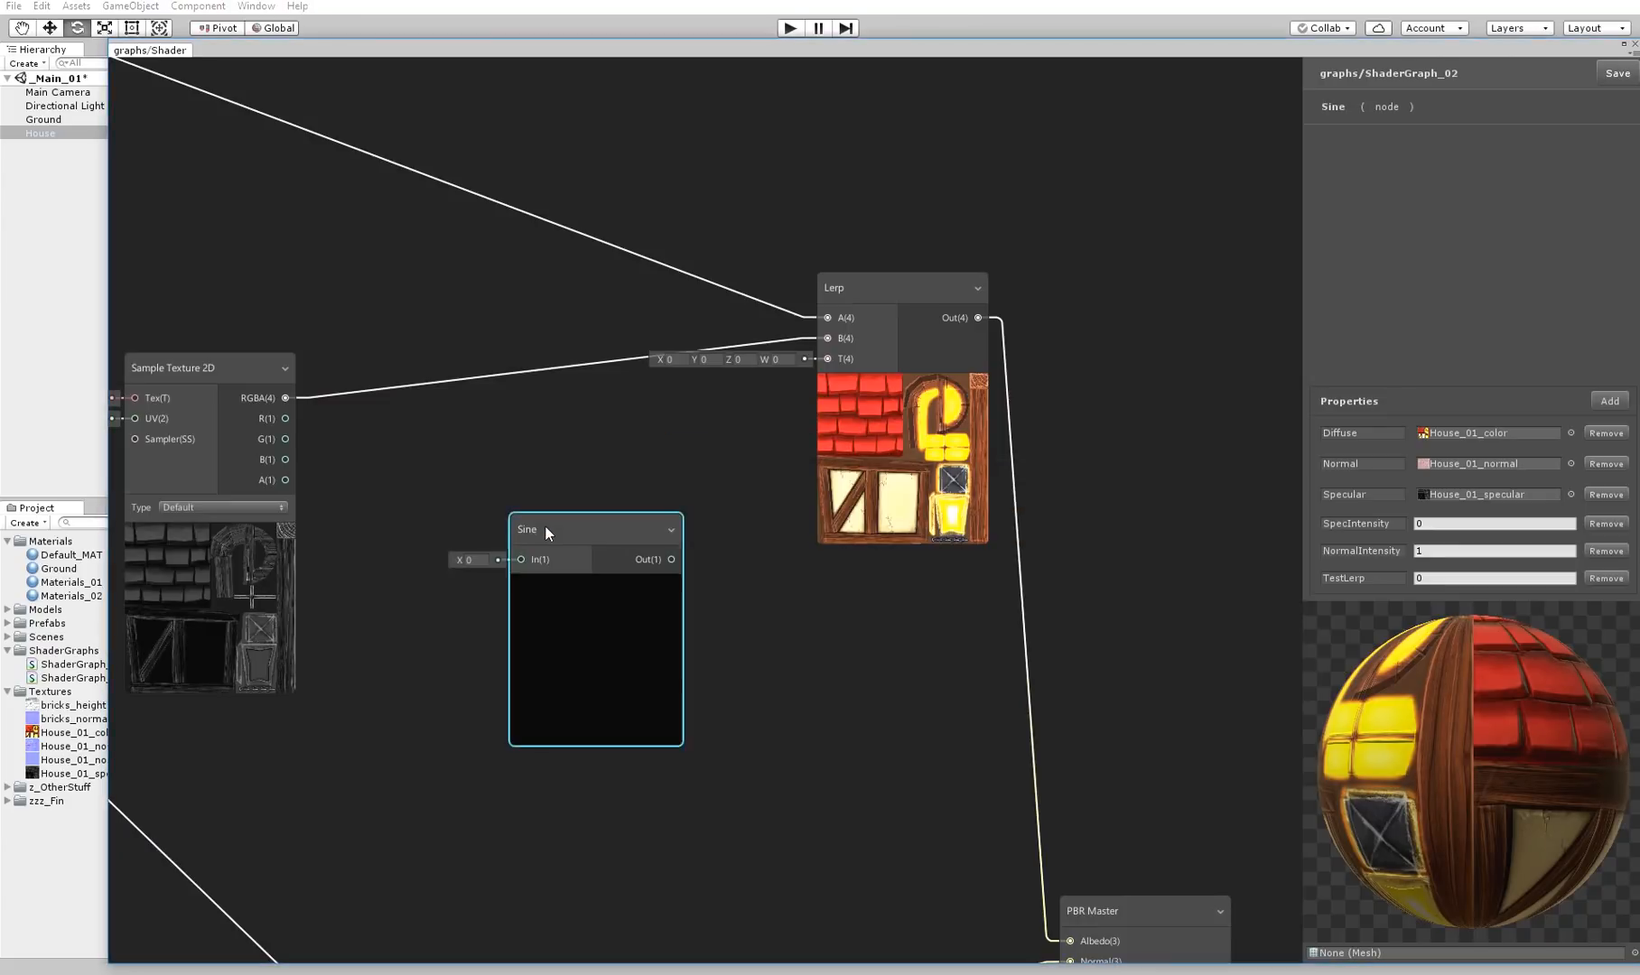
pyautogui.moveTo(654, 555); pyautogui.dragTo(828, 358)
pyautogui.moveTo(579, 529); pyautogui.dragTo(688, 502)
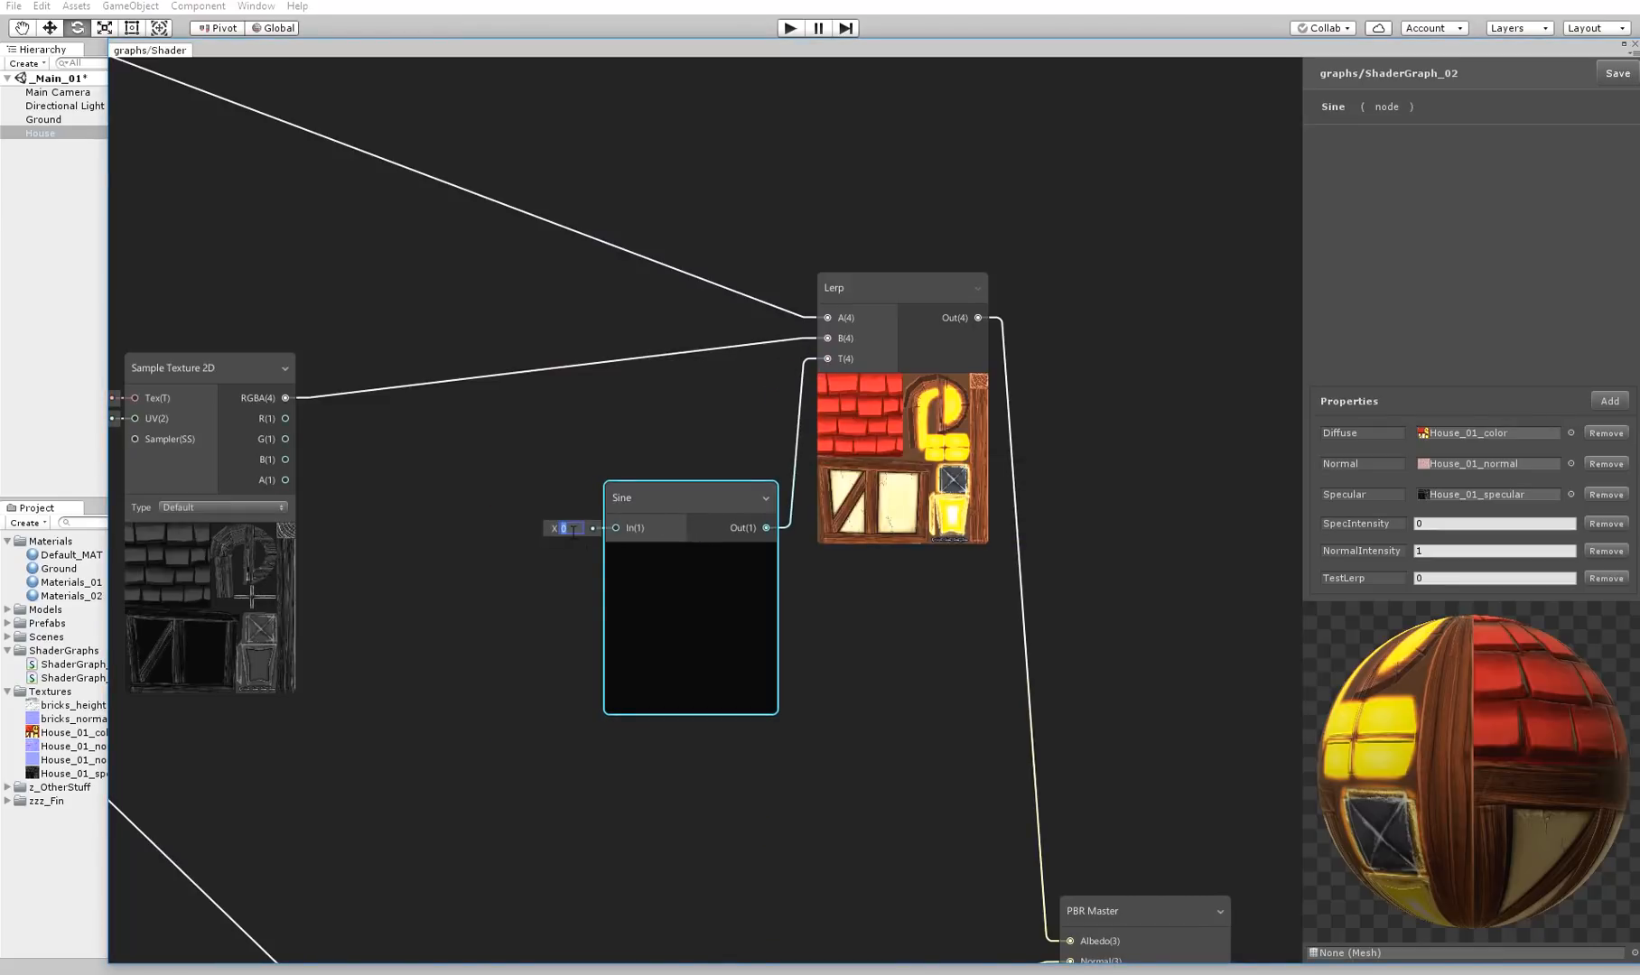
# Create a Time node, connect its Time output to the Sine node's input and line it up beside the Sine
pyautogui.rightClick(433, 593)
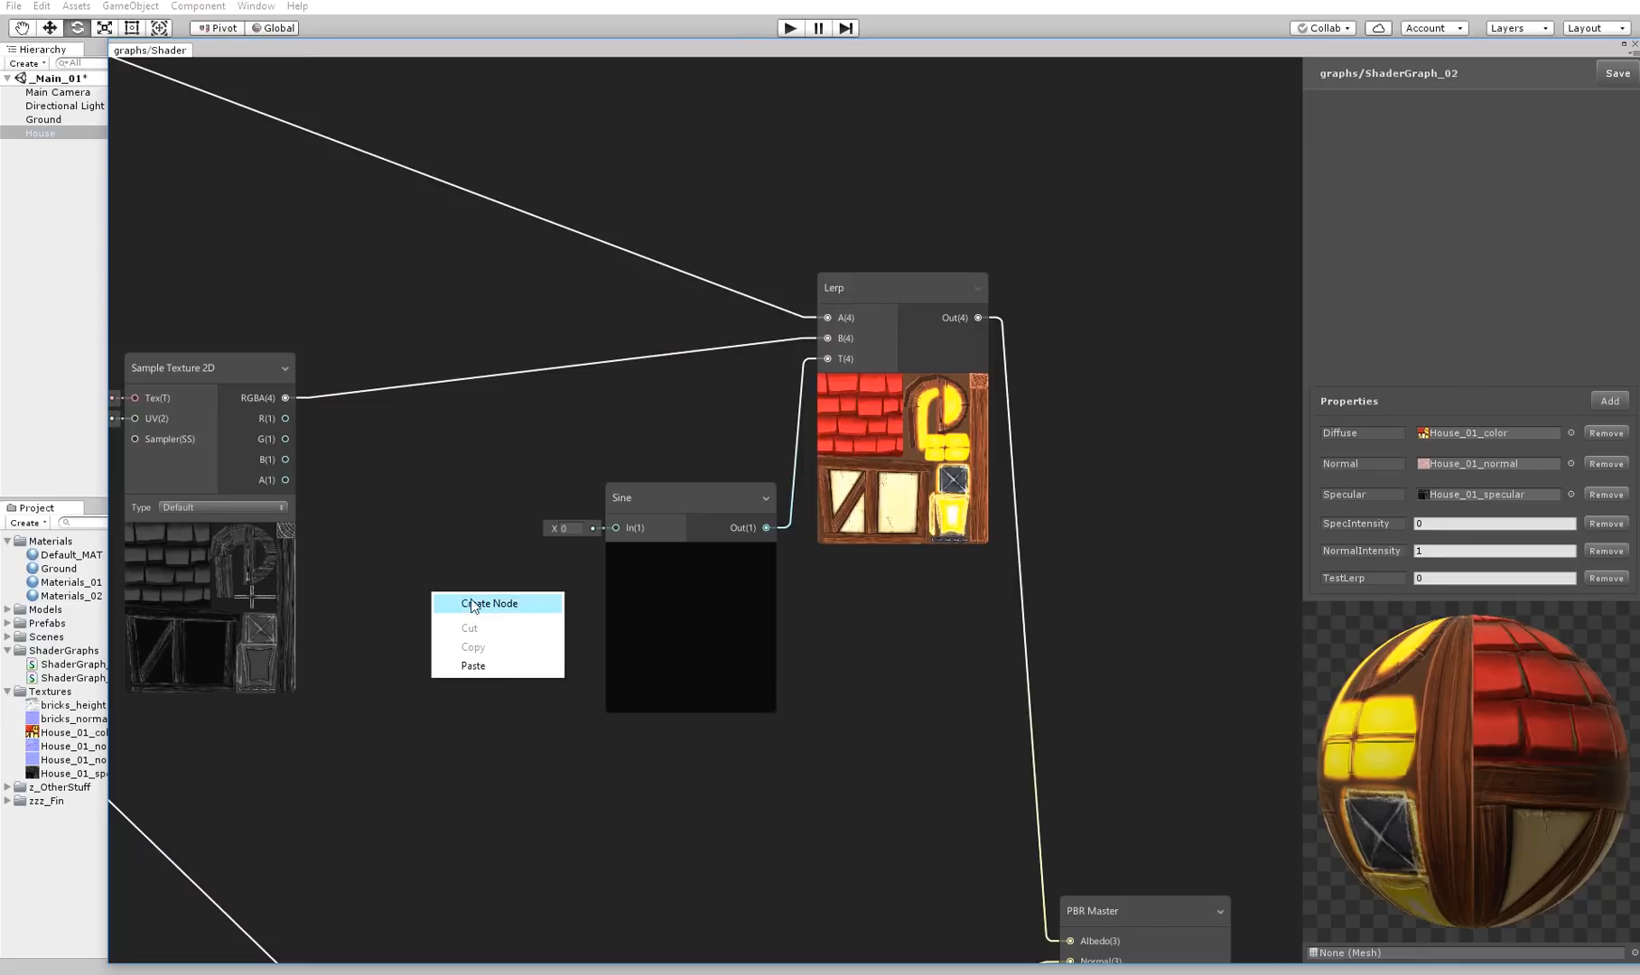
pyautogui.click(472, 604)
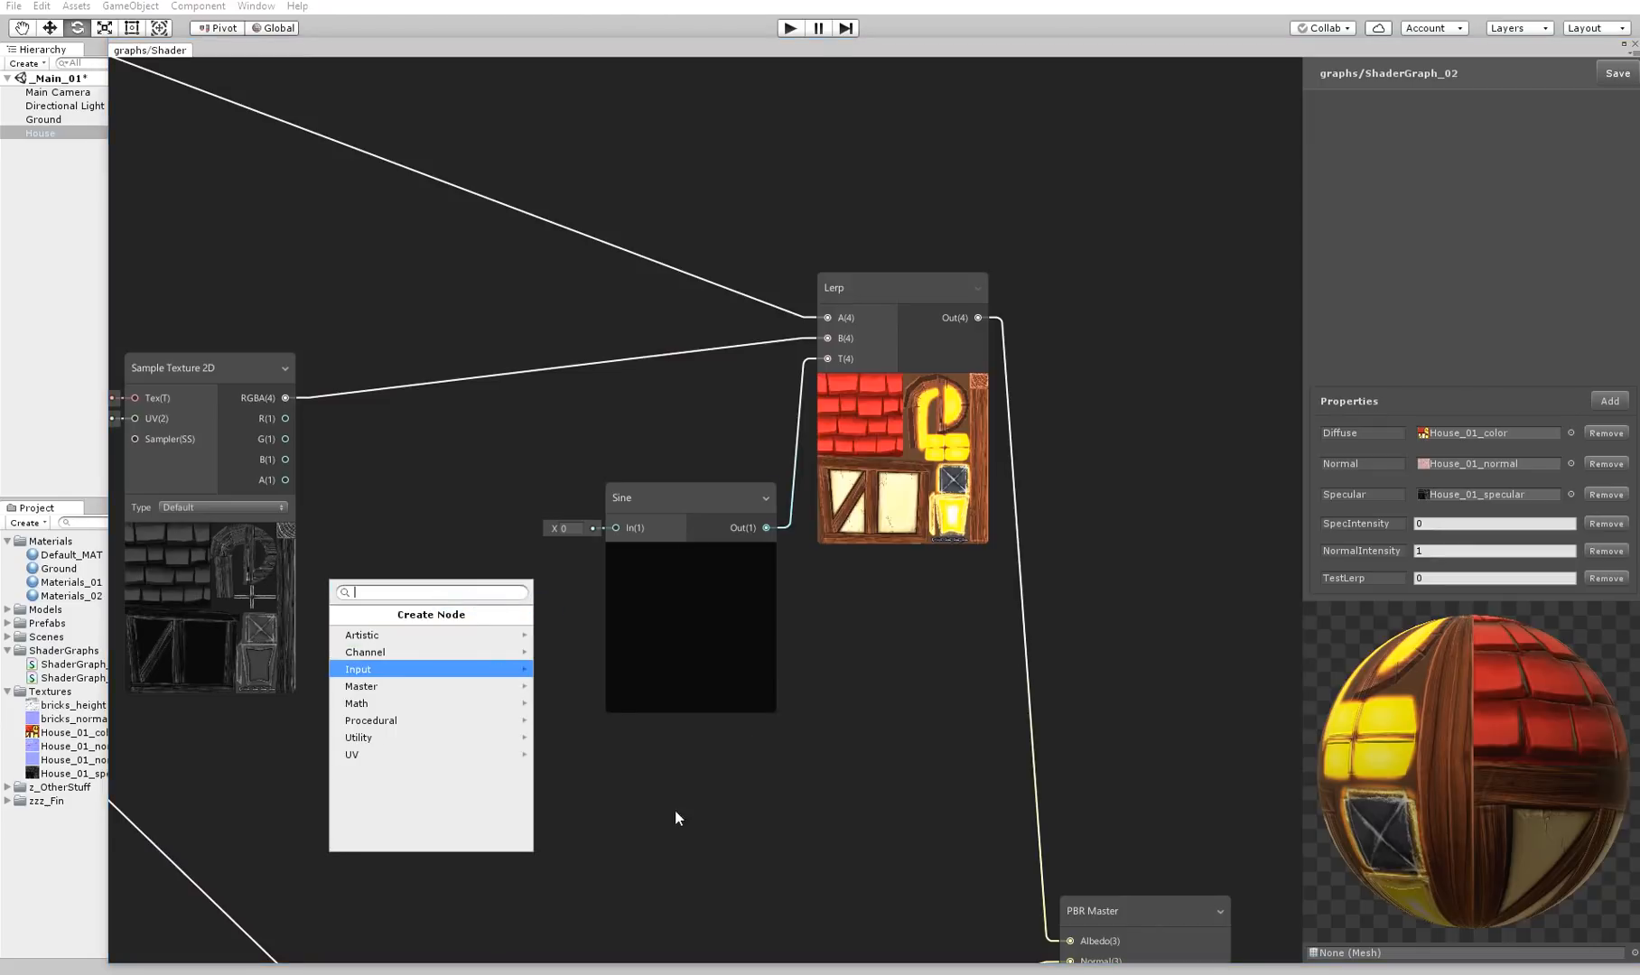
pyautogui.write('time')
pyautogui.press('Return')
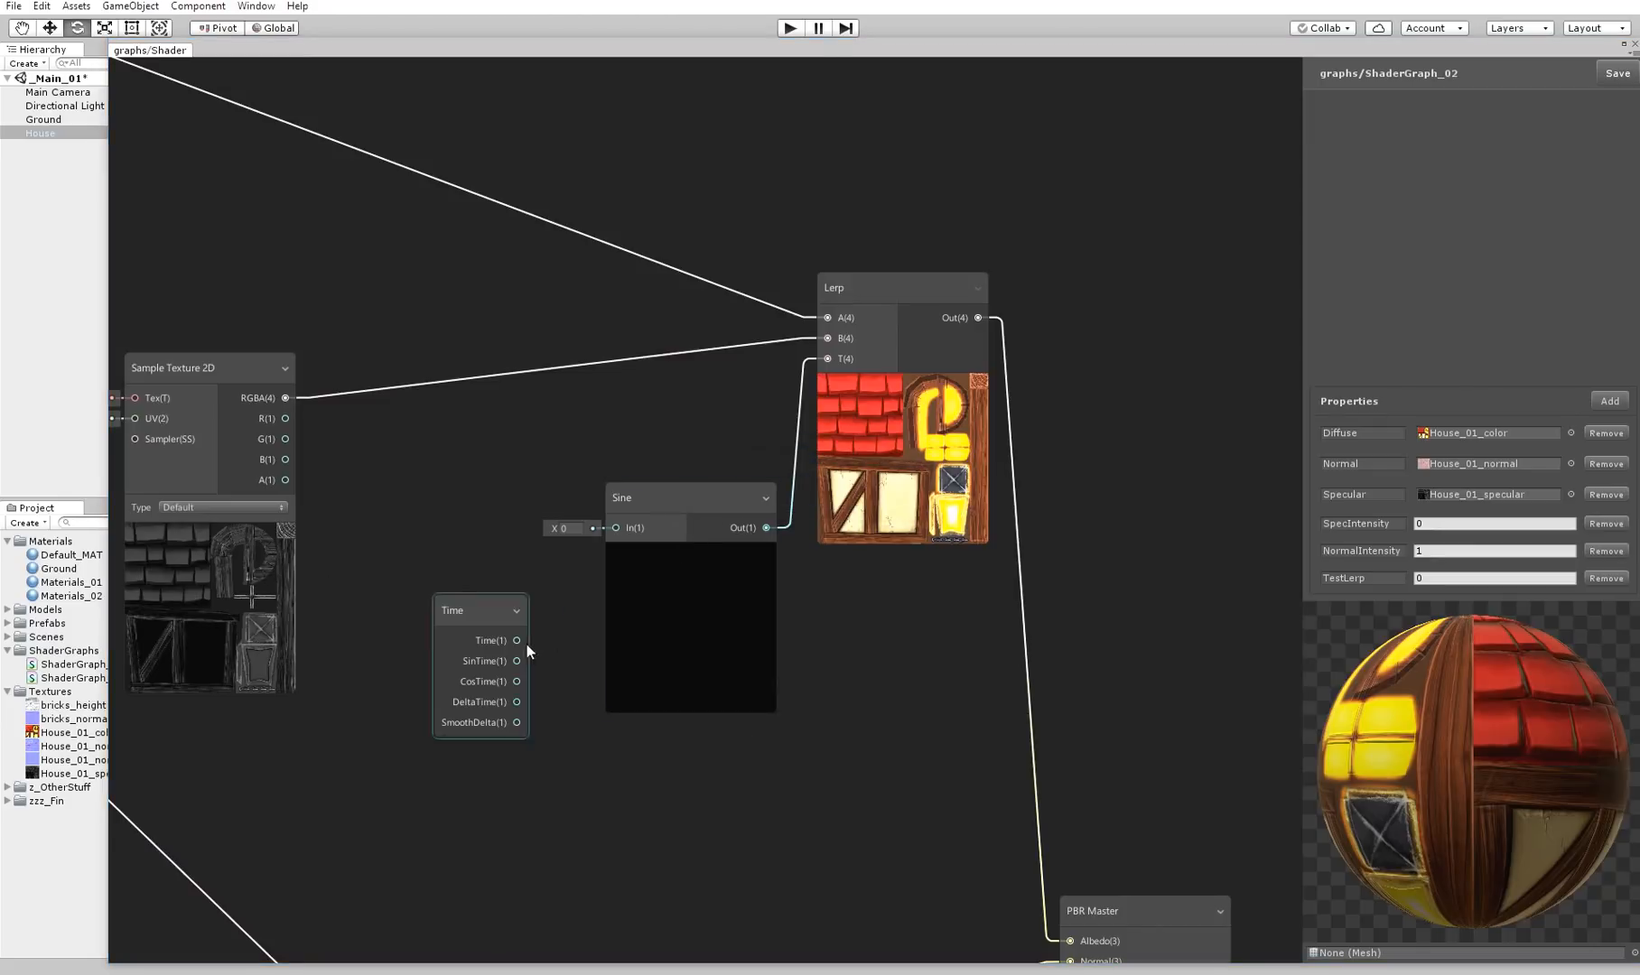
pyautogui.moveTo(518, 640); pyautogui.dragTo(616, 528)
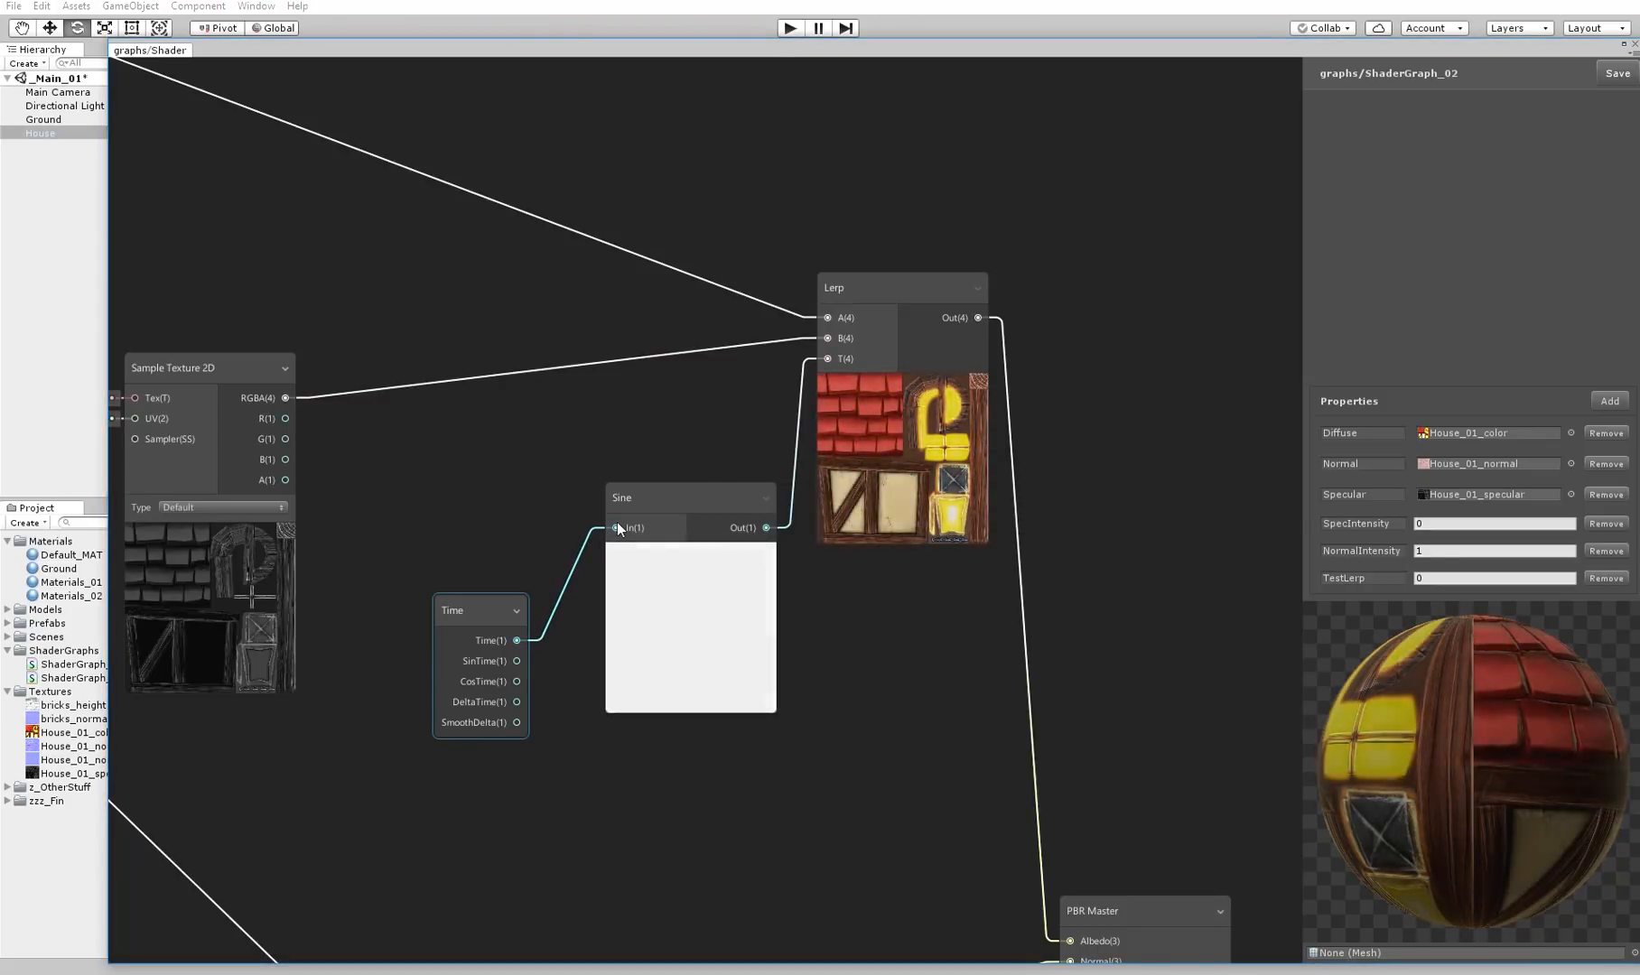
pyautogui.moveTo(476, 615); pyautogui.dragTo(435, 516)
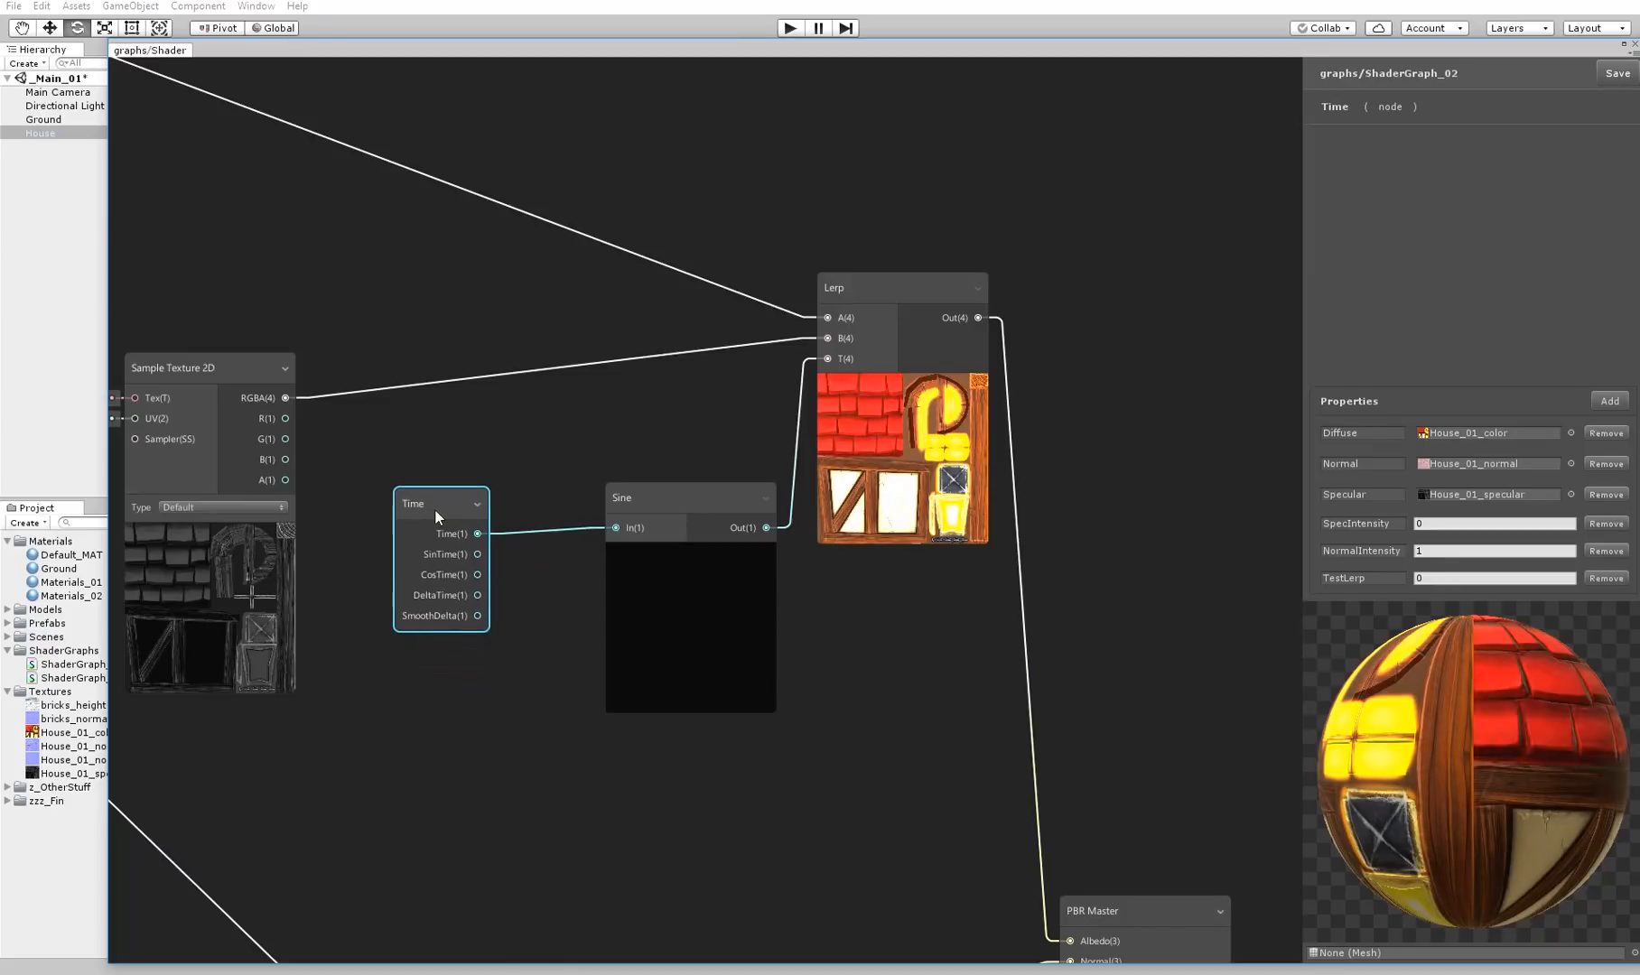
pyautogui.click(940, 664)
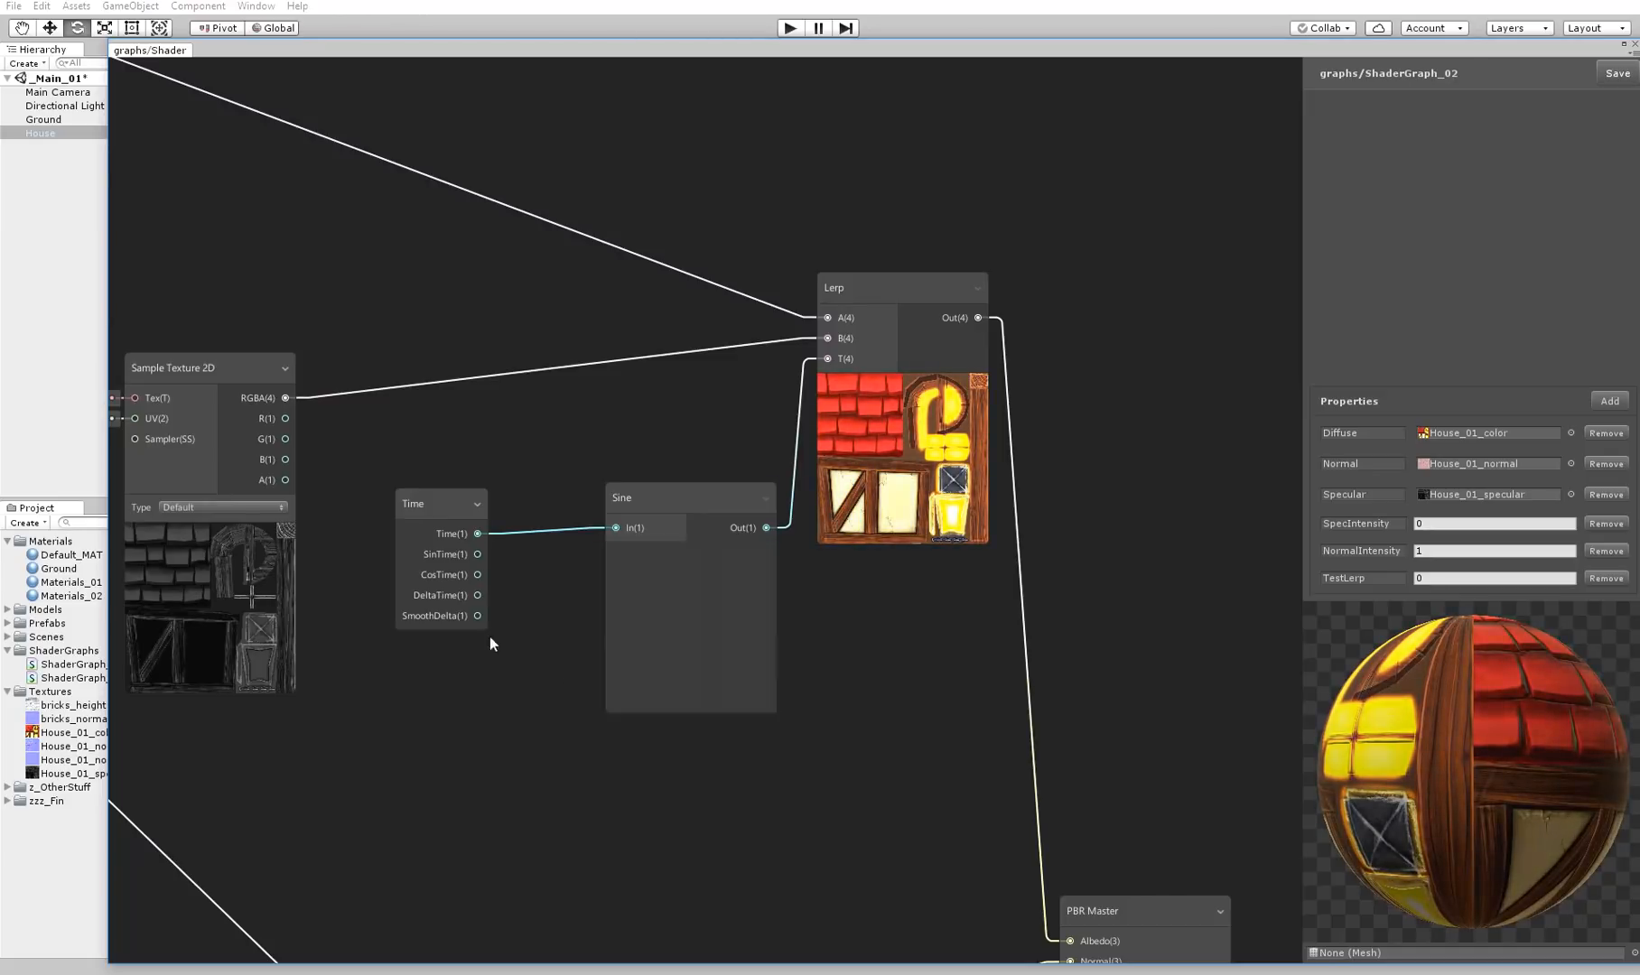
# Test DeltaTime and SmoothDelta as the Sine input, raise the Lerp and Sine nodes, and reconnect the Time output
pyautogui.moveTo(477, 595); pyautogui.dragTo(615, 527)
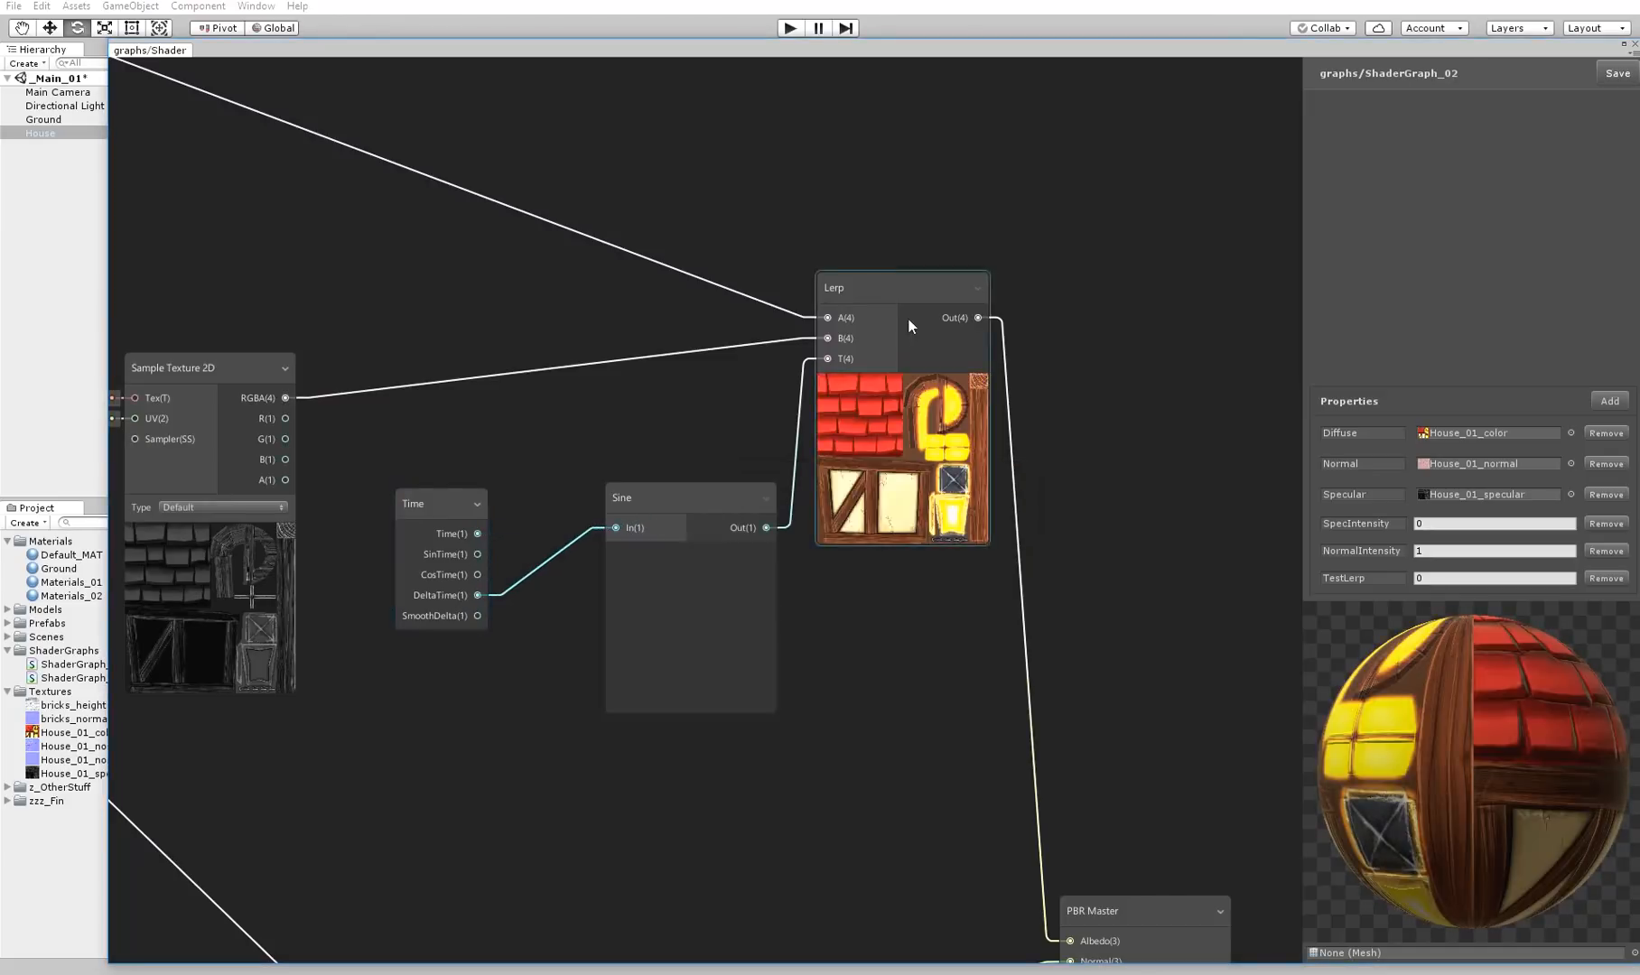
pyautogui.moveTo(907, 319); pyautogui.dragTo(916, 208)
pyautogui.moveTo(680, 504); pyautogui.dragTo(673, 482)
pyautogui.moveTo(478, 616); pyautogui.dragTo(610, 537)
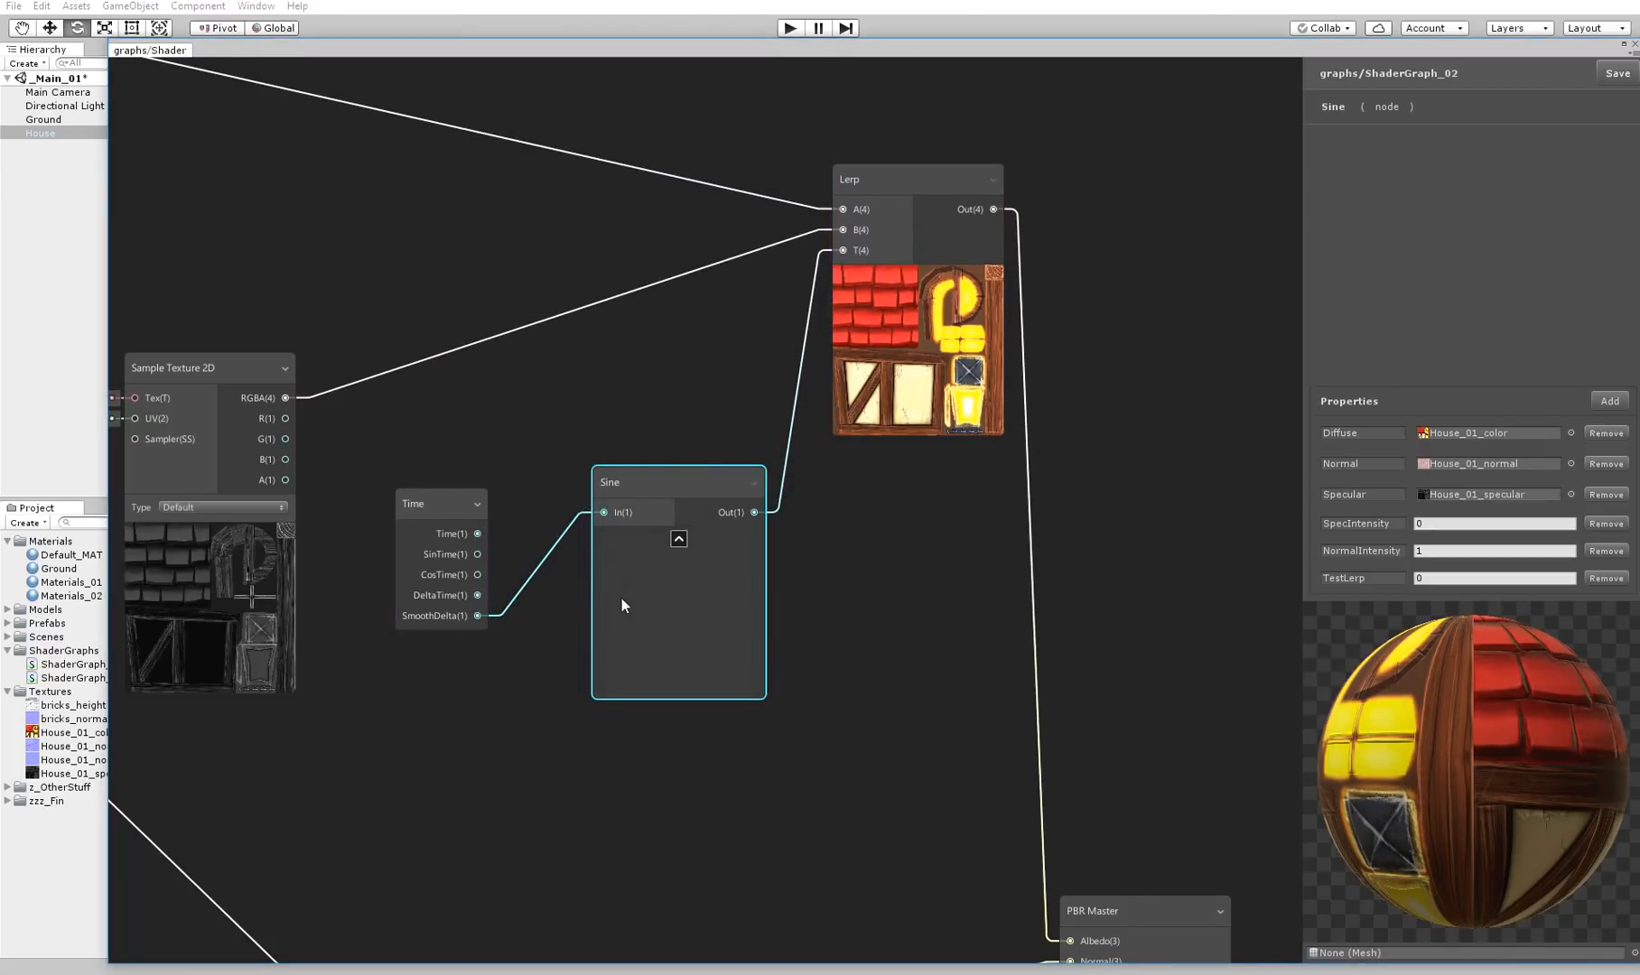
pyautogui.moveTo(496, 530); pyautogui.dragTo(662, 410)
# Try a Multiply node below the Sine with the Time output connected to its A input, and delete it again
pyautogui.rightClick(535, 714)
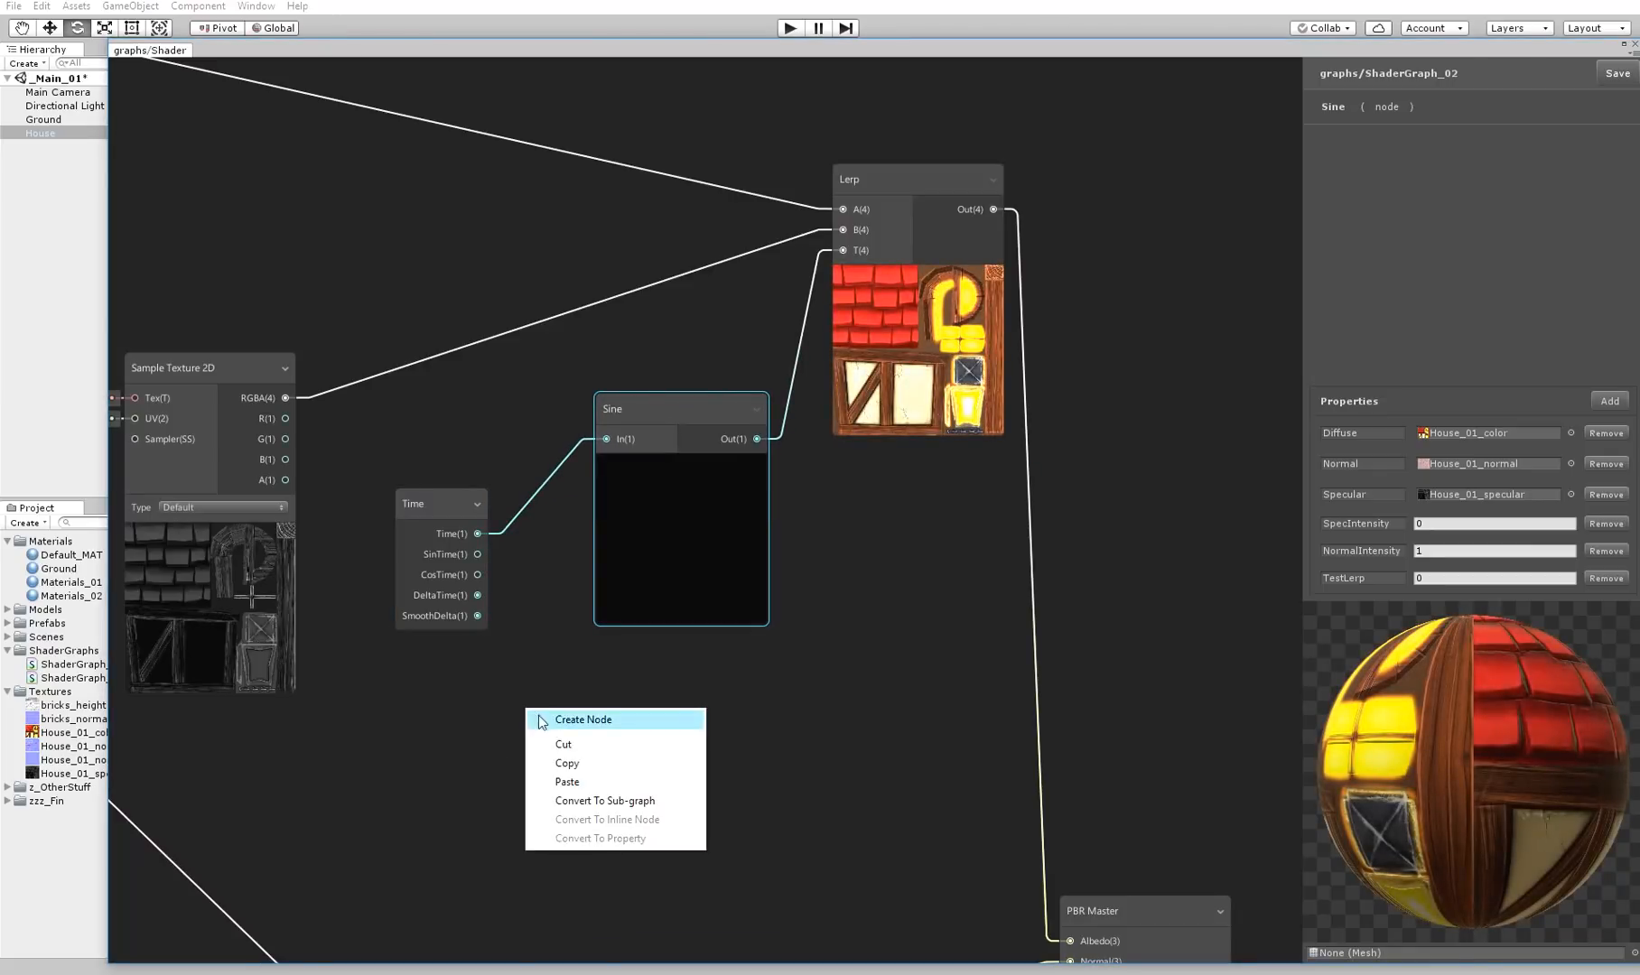
pyautogui.click(547, 722)
pyautogui.press('Return')
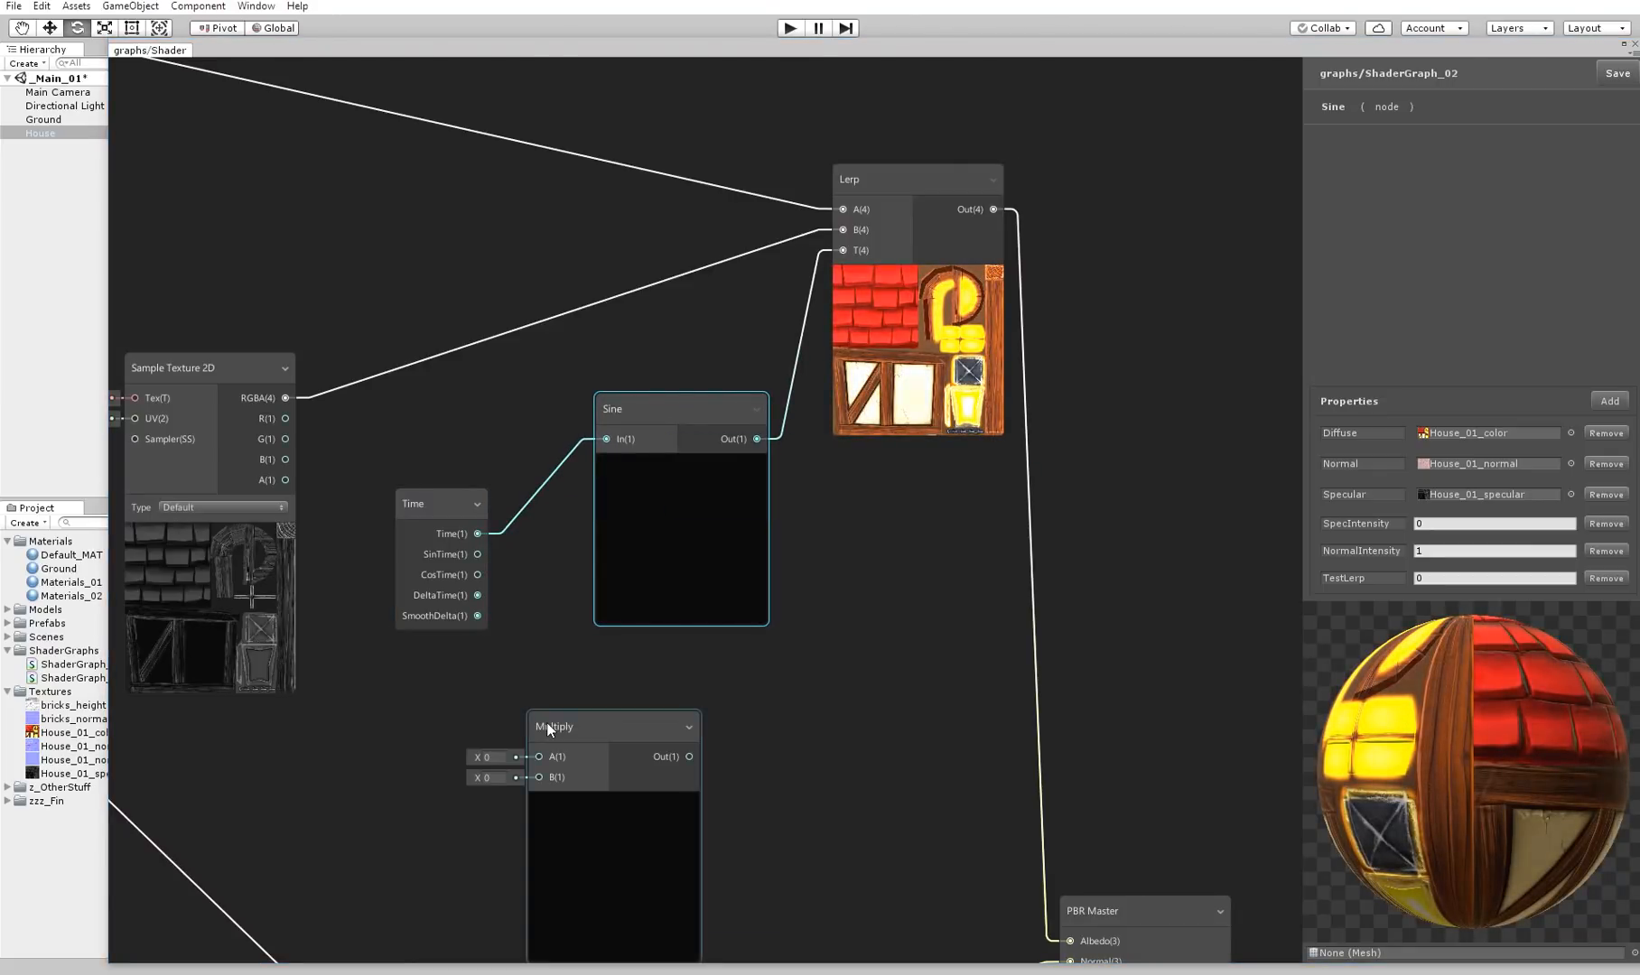
pyautogui.moveTo(597, 724); pyautogui.dragTo(691, 695)
pyautogui.moveTo(492, 531); pyautogui.dragTo(641, 741)
pyautogui.rightClick(523, 578)
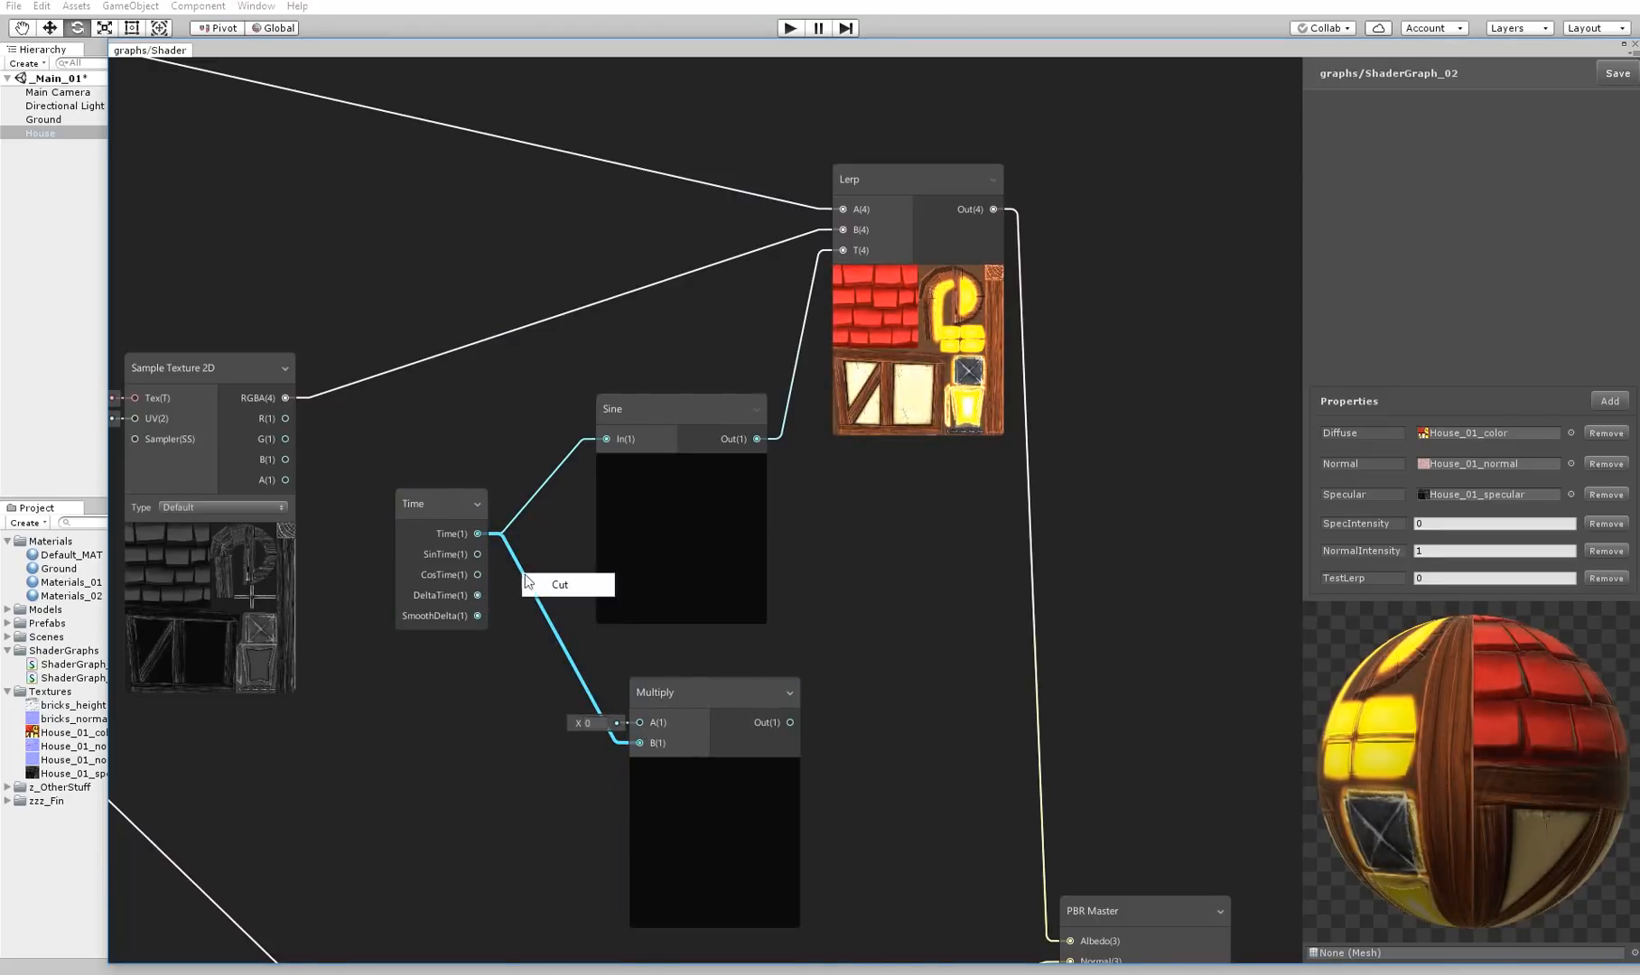
pyautogui.click(545, 571)
pyautogui.moveTo(654, 735); pyautogui.dragTo(642, 721)
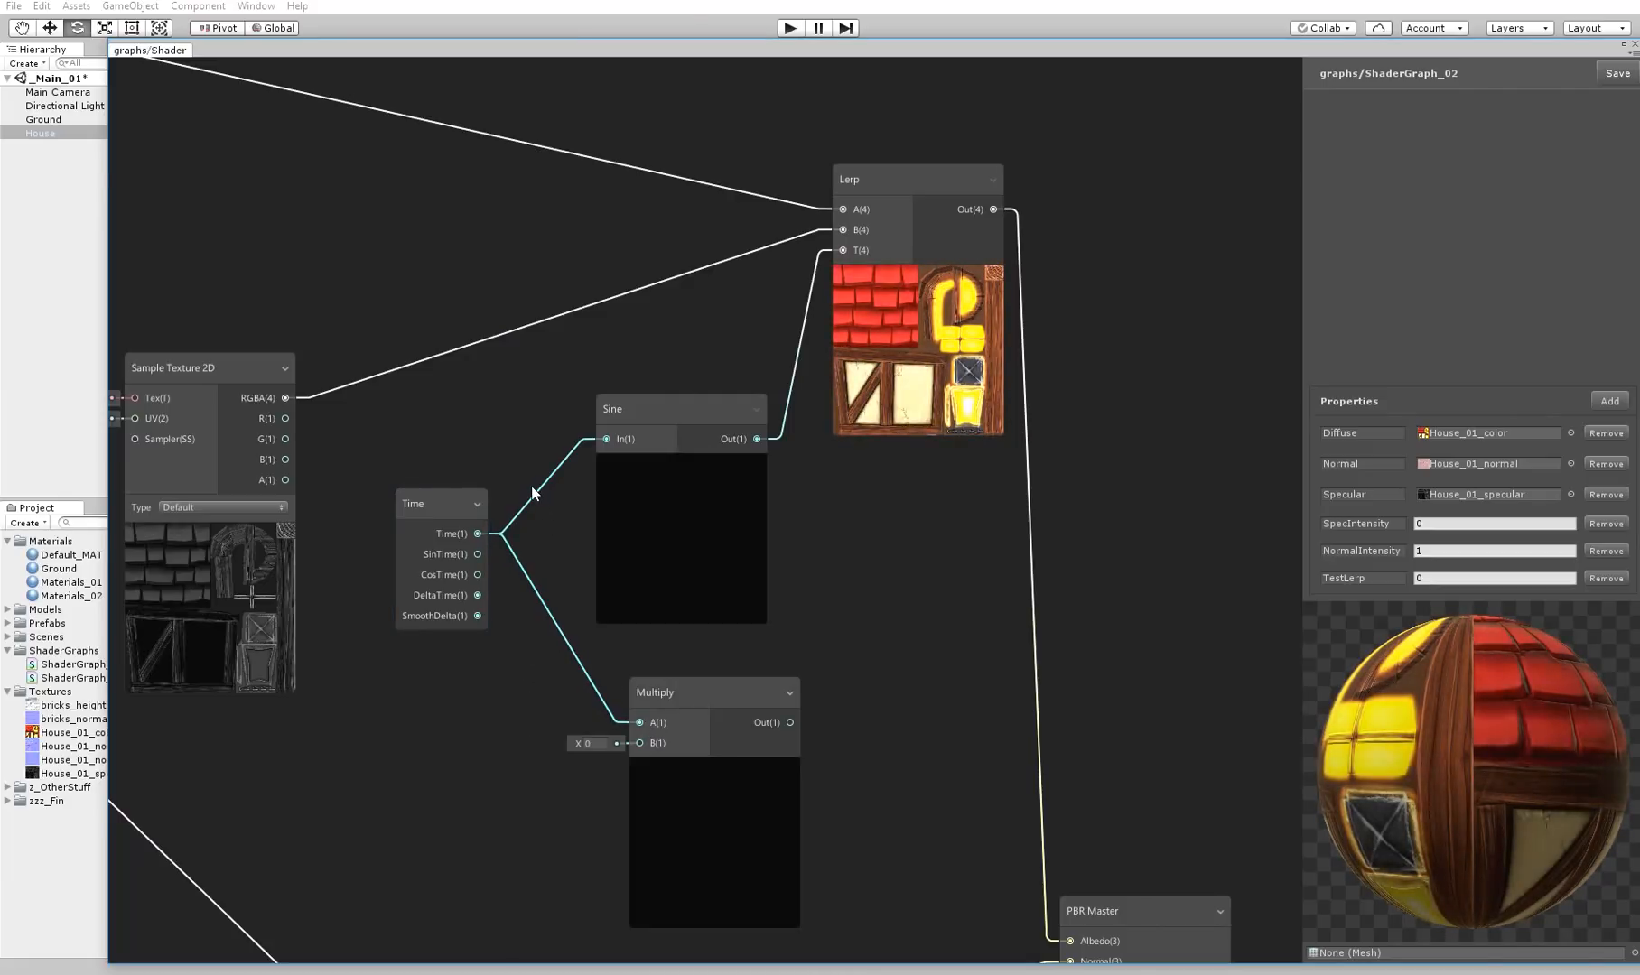
pyautogui.click(709, 694)
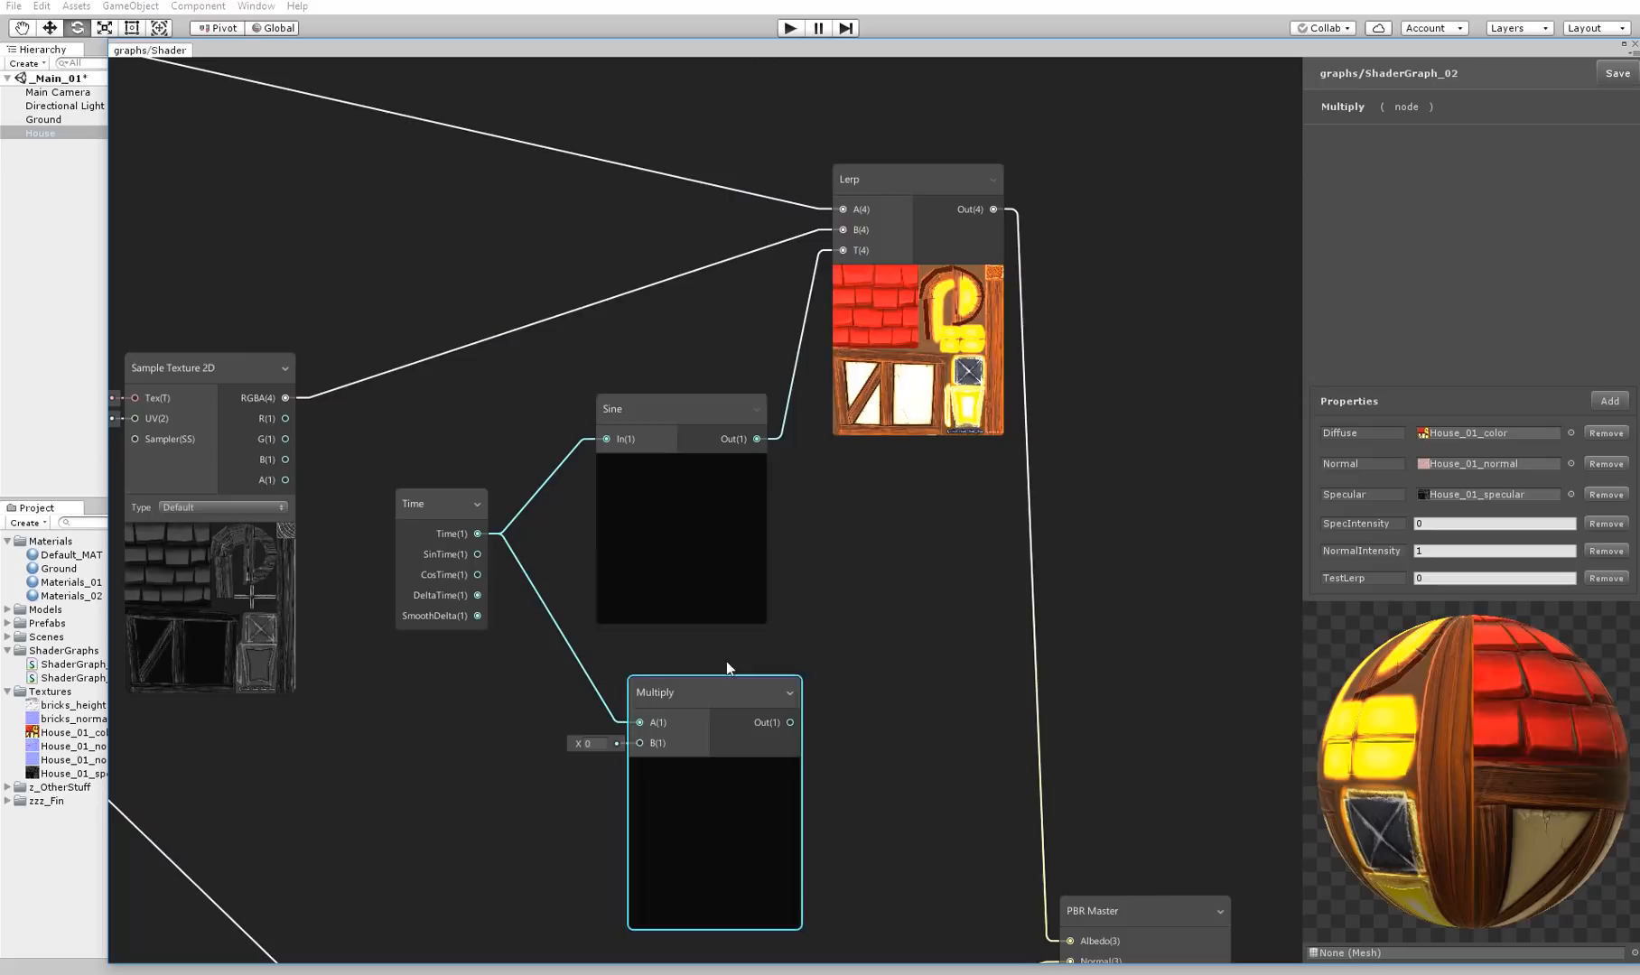
pyautogui.press('Delete')
# Create a Multiply node below the Sine and connect the Time node's Time output to its A input
pyautogui.rightClick(550, 615)
pyautogui.click(578, 624)
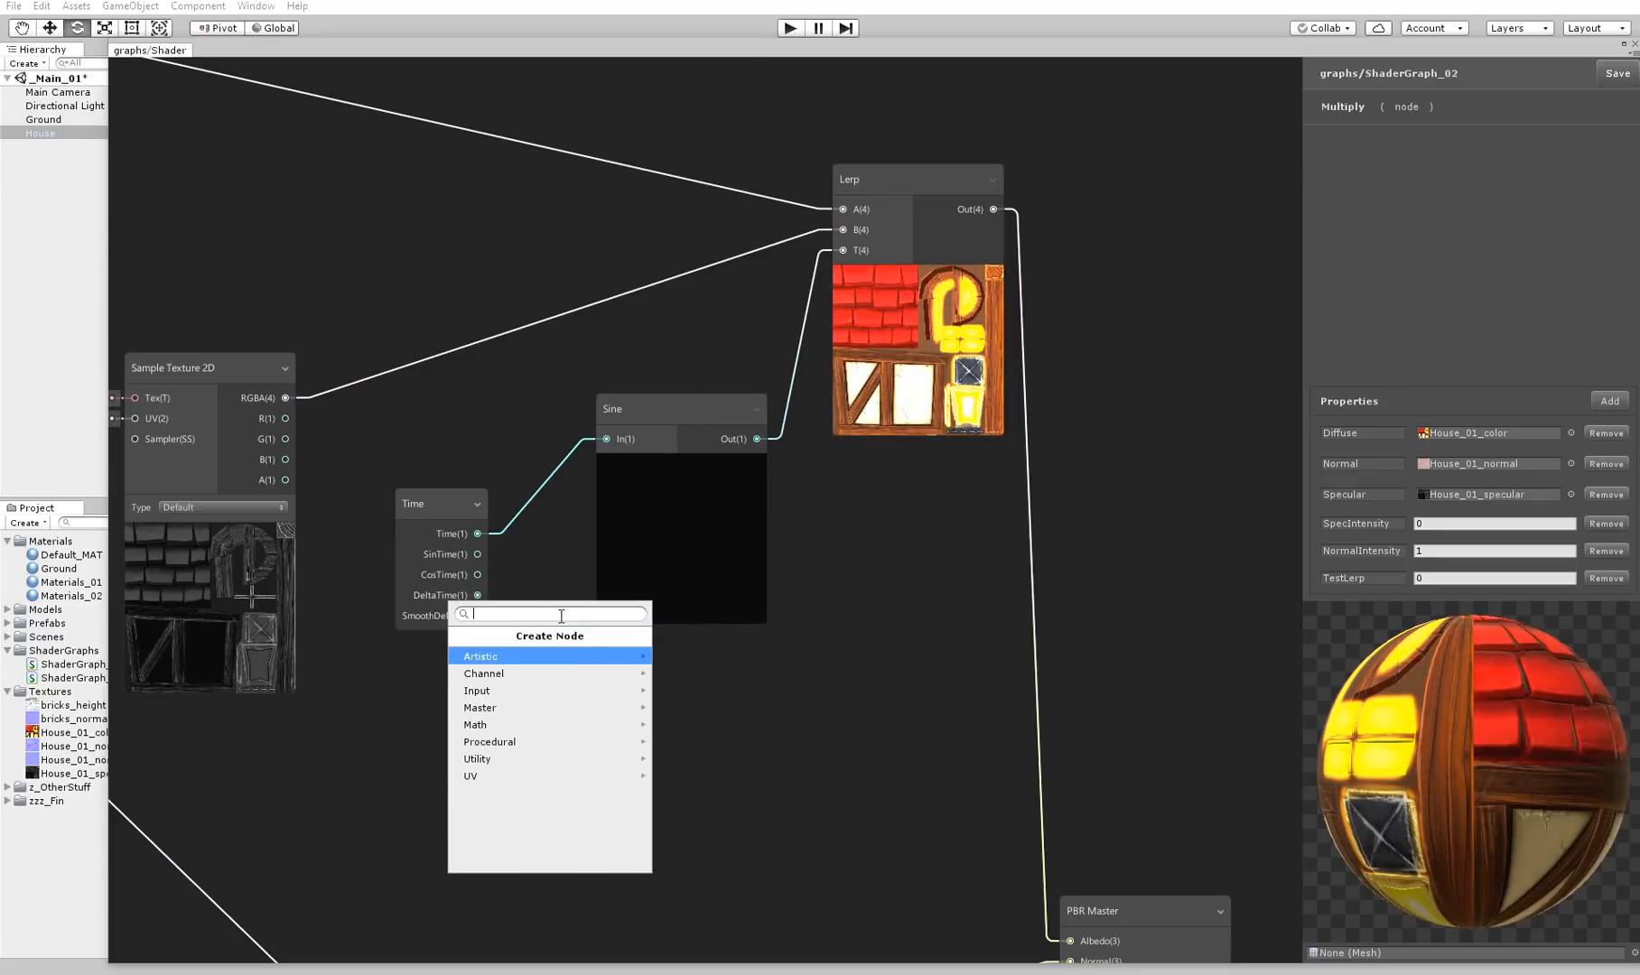
pyautogui.press('Return')
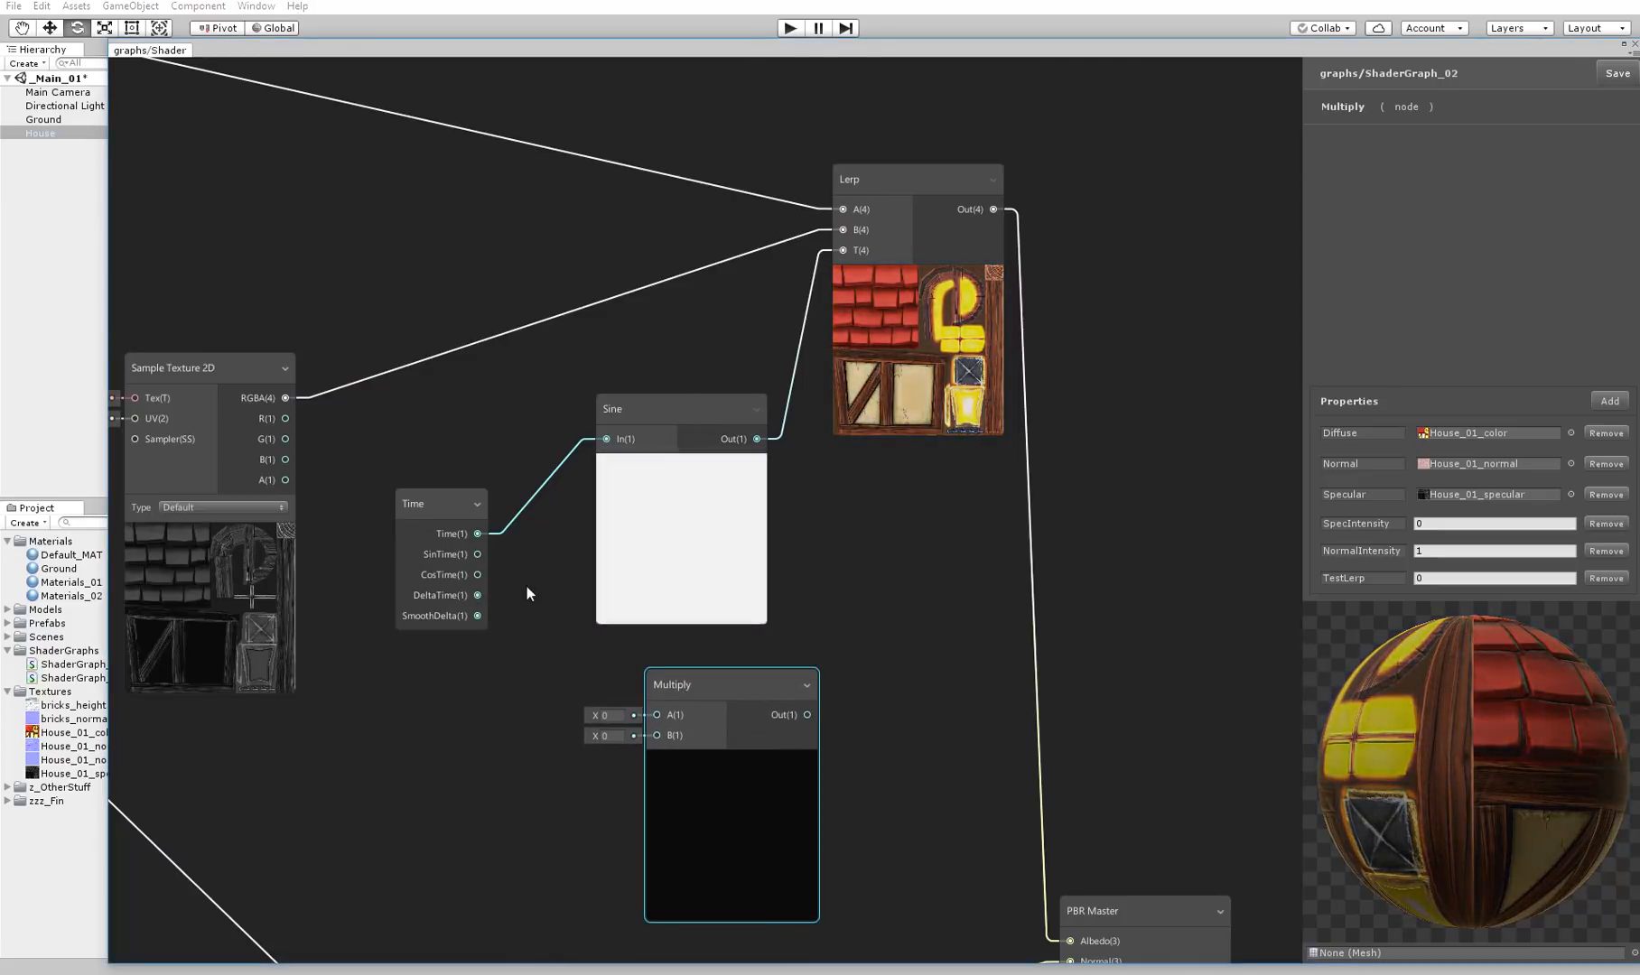
pyautogui.click(478, 555)
pyautogui.click(477, 534)
pyautogui.moveTo(477, 534); pyautogui.dragTo(662, 717)
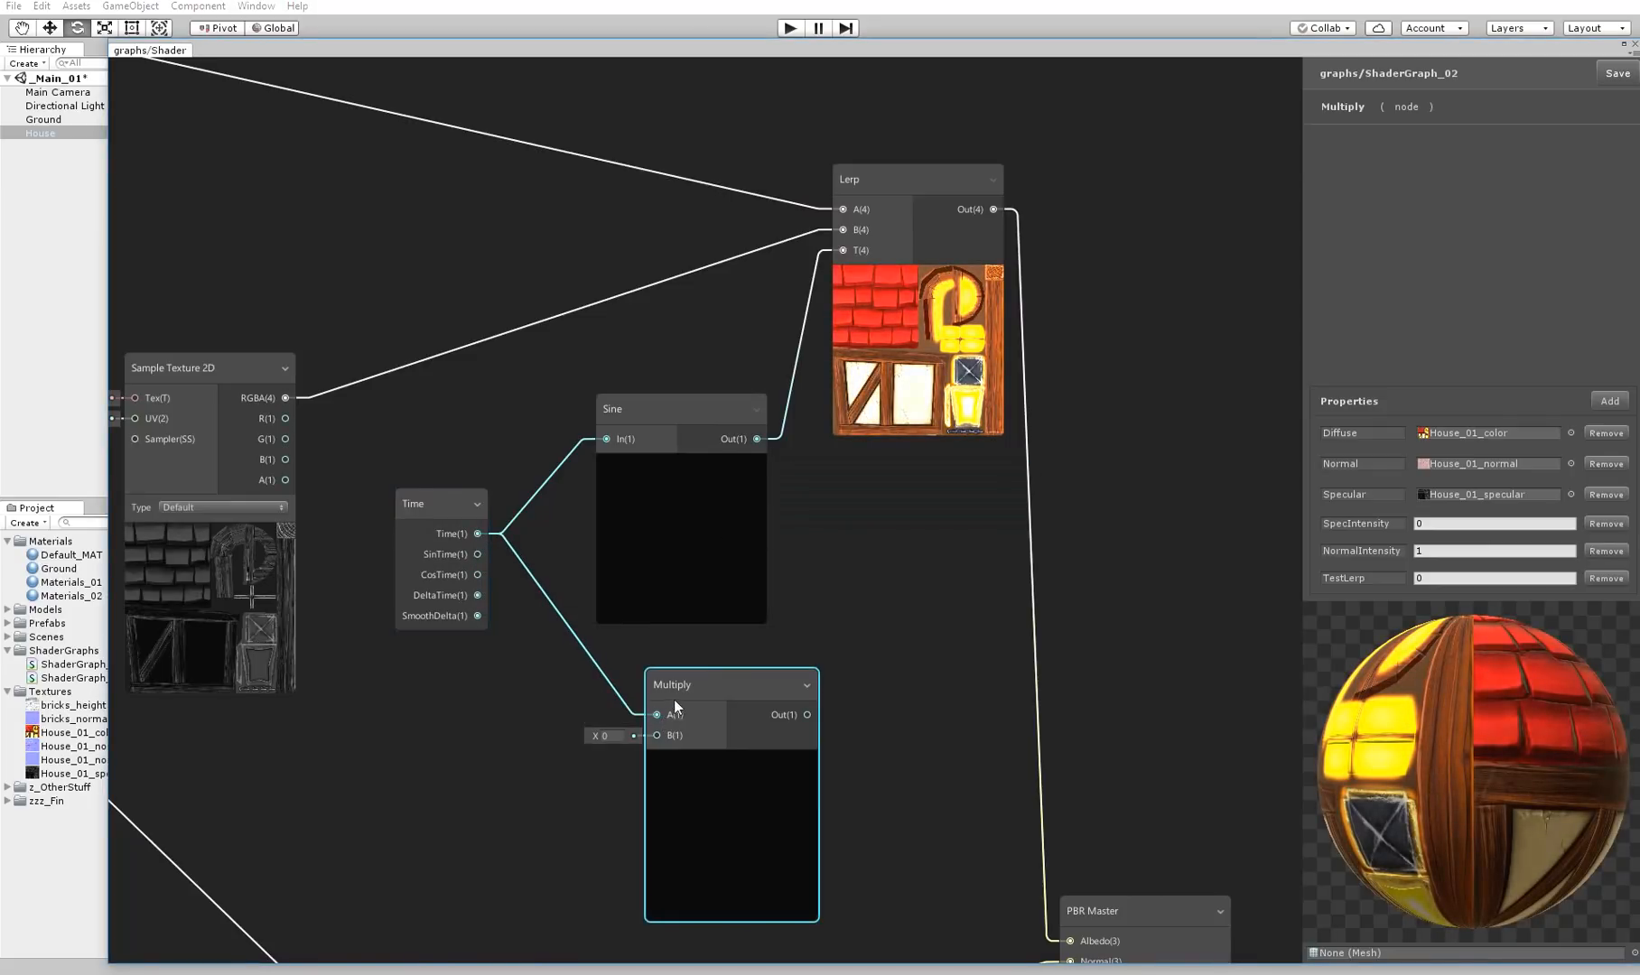
pyautogui.rightClick(562, 625)
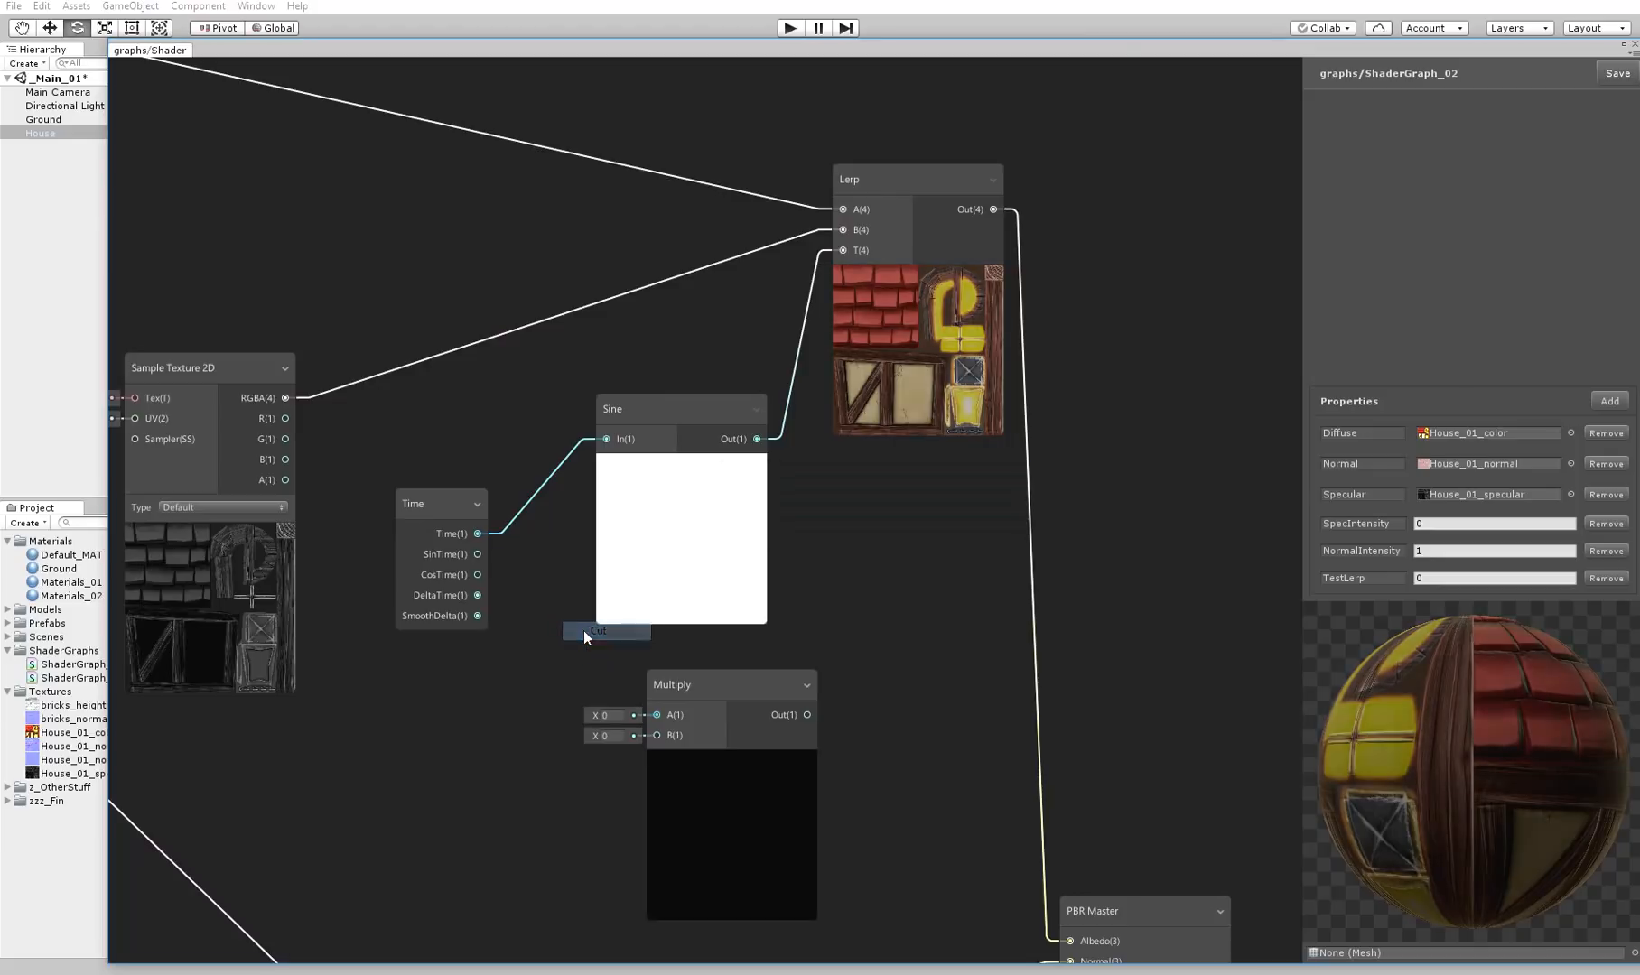
pyautogui.click(585, 632)
pyautogui.moveTo(467, 545)
pyautogui.mouseDown()
pyautogui.moveTo(570, 642)
pyautogui.moveTo(441, 564)
pyautogui.mouseUp()
pyautogui.moveTo(647, 701); pyautogui.dragTo(664, 715)
# Raise the Sine node slightly to leave more space above the new Multiply node
pyautogui.moveTo(685, 412); pyautogui.dragTo(685, 383)
pyautogui.moveTo(686, 493); pyautogui.dragTo(720, 365, button='middle')
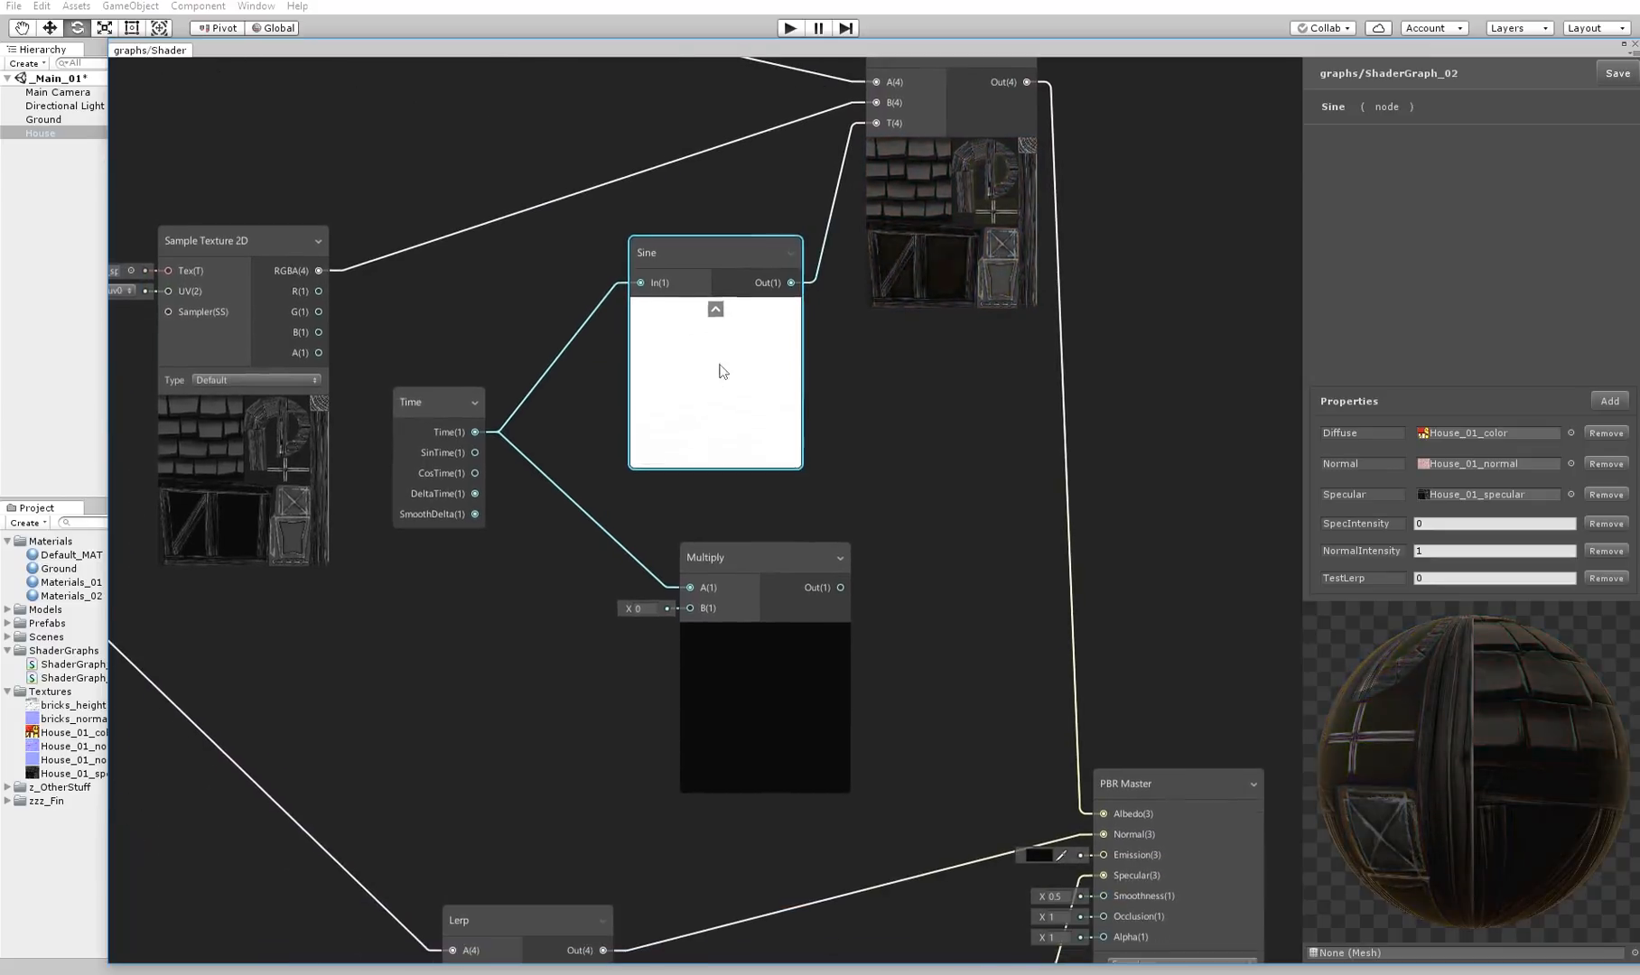
pyautogui.click(718, 553)
pyautogui.moveTo(787, 743)
pyautogui.mouseDown(button='middle')
pyautogui.moveTo(915, 407)
pyautogui.moveTo(1210, 579)
pyautogui.moveTo(1016, 923)
pyautogui.mouseUp(button='middle')
pyautogui.moveTo(593, 605)
pyautogui.mouseDown(button='middle')
pyautogui.moveTo(616, 728)
pyautogui.moveTo(841, 735)
pyautogui.mouseUp(button='middle')
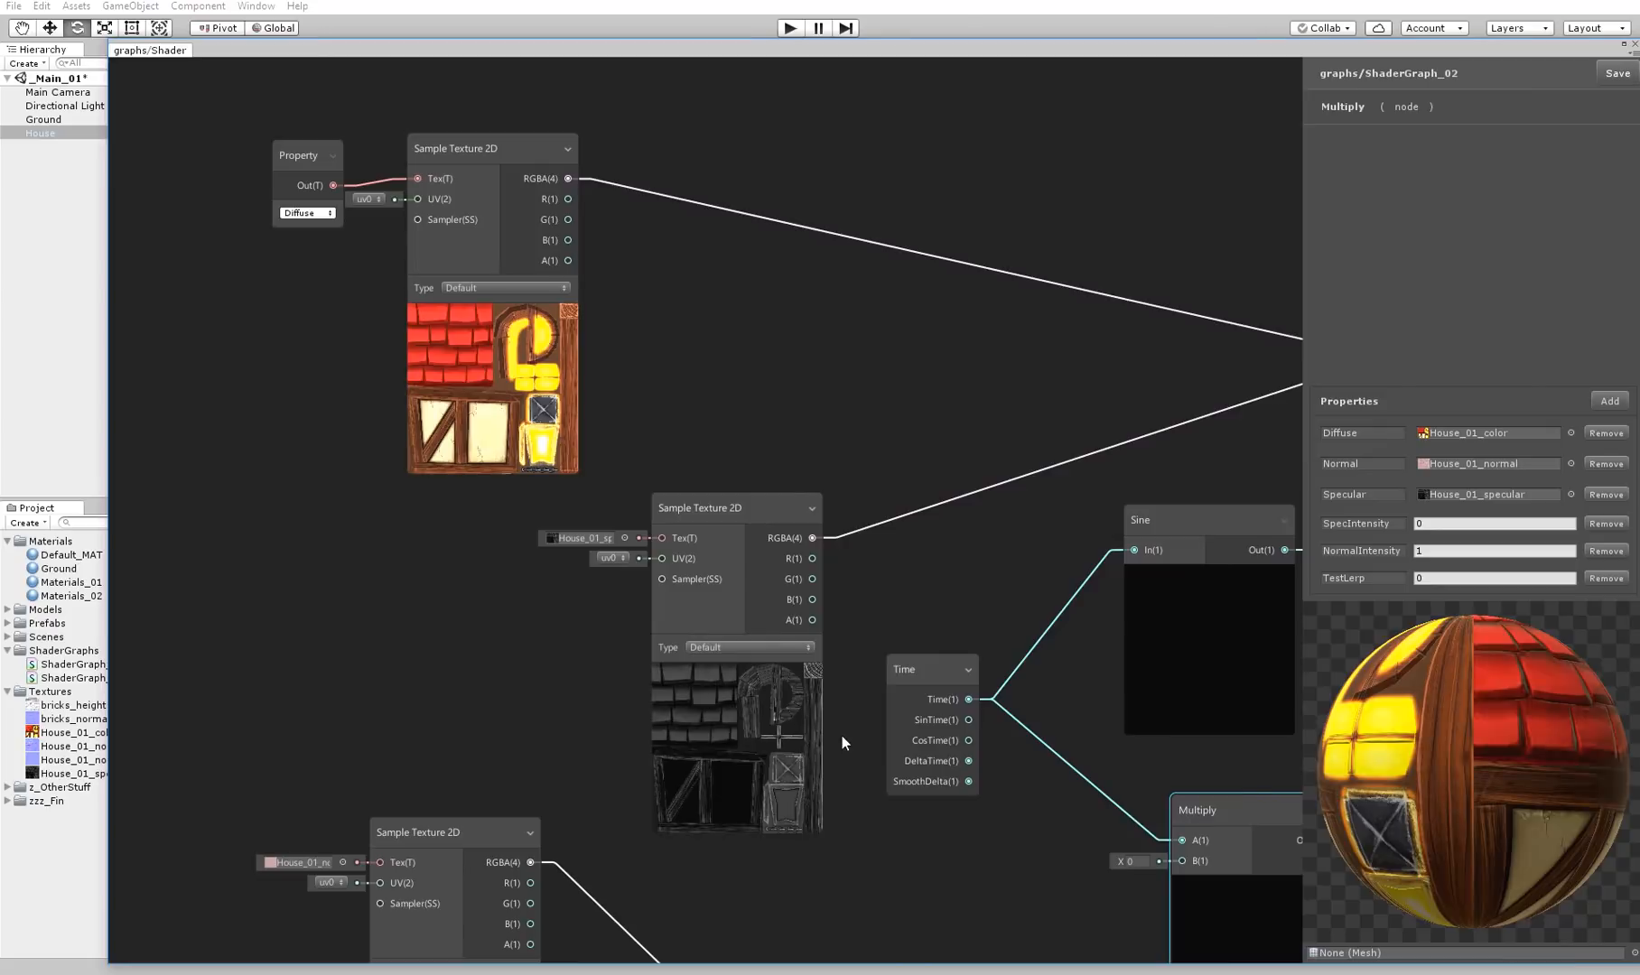
pyautogui.moveTo(836, 449); pyautogui.dragTo(451, 345, button='middle')
pyautogui.moveTo(762, 517); pyautogui.dragTo(911, 259, button='middle')
pyautogui.moveTo(857, 627); pyautogui.dragTo(604, 751, button='middle')
# Create a Property node set to TestLerp below the Time node and connect it to the Multiply node's B input
pyautogui.moveTo(622, 538); pyautogui.dragTo(605, 511, button='middle')
pyautogui.rightClick(605, 505)
pyautogui.click(623, 512)
pyautogui.write('prop')
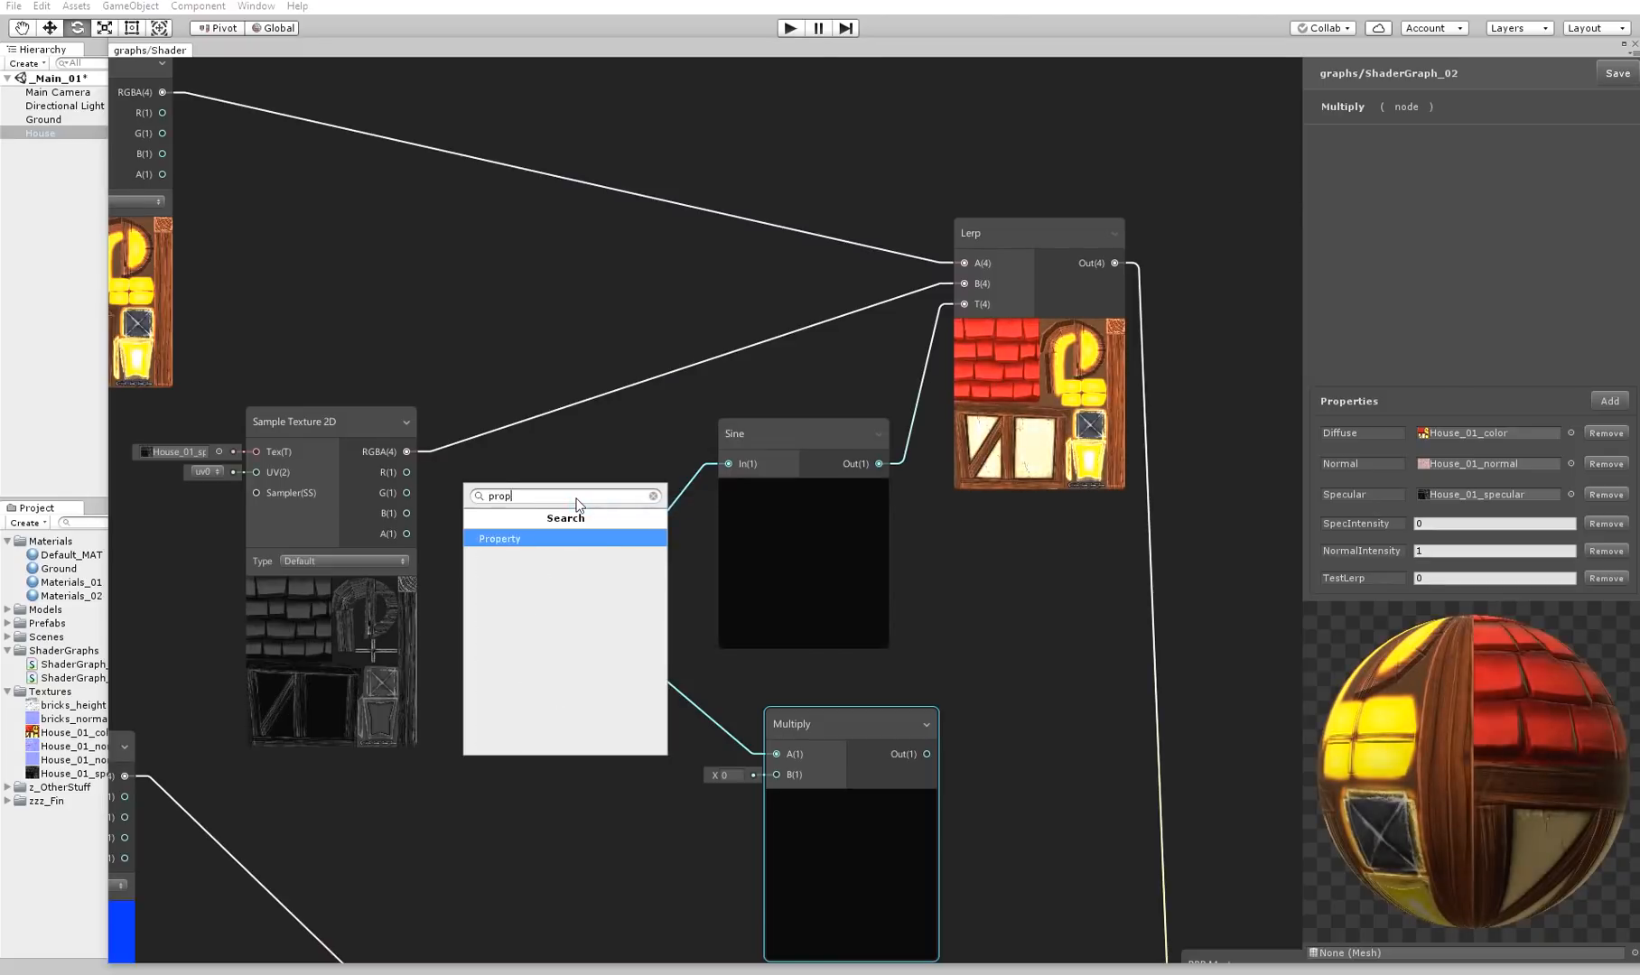
pyautogui.press('Return')
pyautogui.moveTo(594, 503); pyautogui.dragTo(520, 793)
pyautogui.click(529, 832)
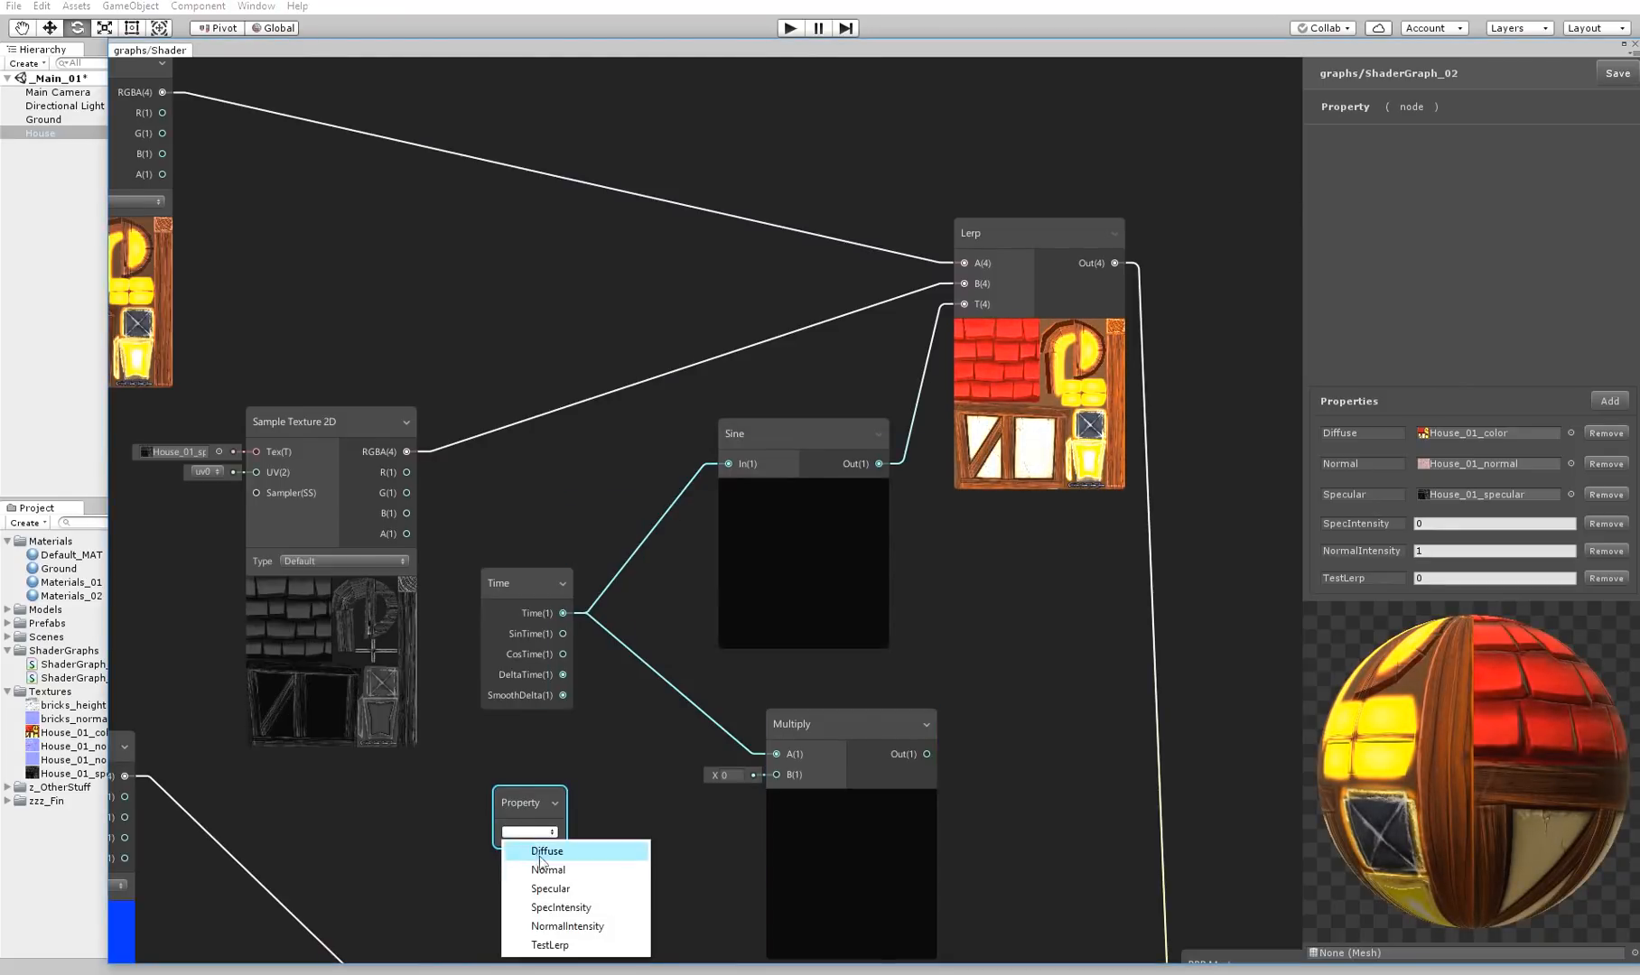
pyautogui.click(548, 945)
pyautogui.moveTo(578, 858); pyautogui.dragTo(525, 784, button='middle')
pyautogui.moveTo(502, 759); pyautogui.dragTo(724, 702)
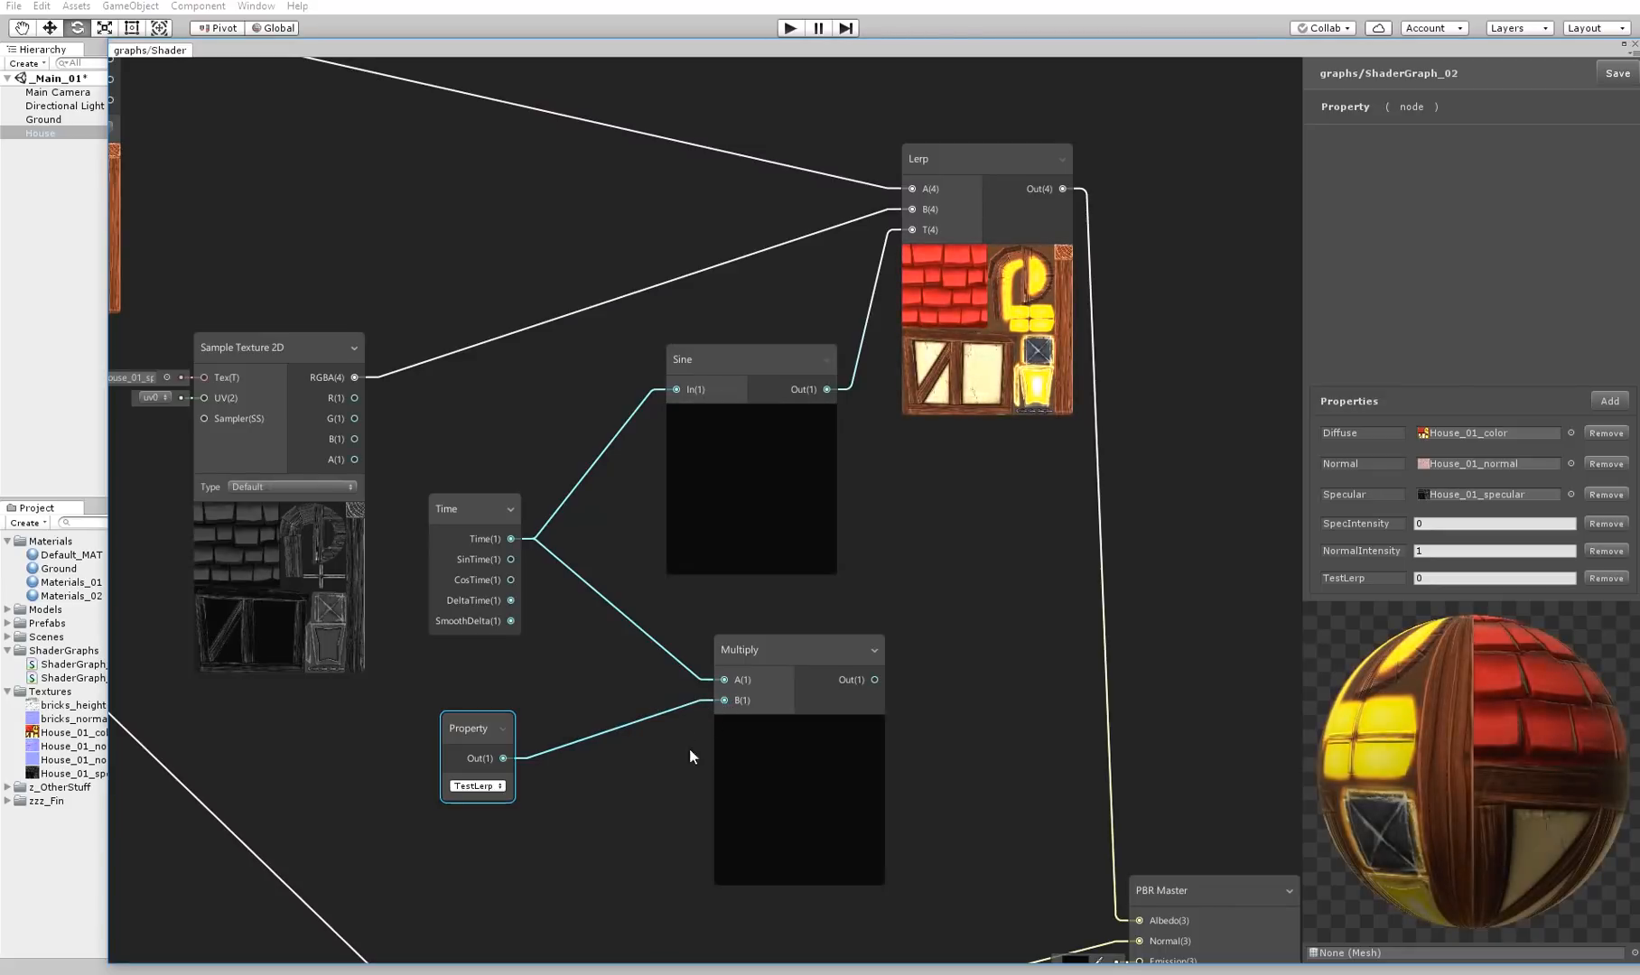
# Shift the Multiply, Sine and Lerp nodes apart and connect the Multiply output to the Sine input
pyautogui.moveTo(825, 653); pyautogui.dragTo(770, 653)
pyautogui.moveTo(807, 107); pyautogui.dragTo(1125, 439)
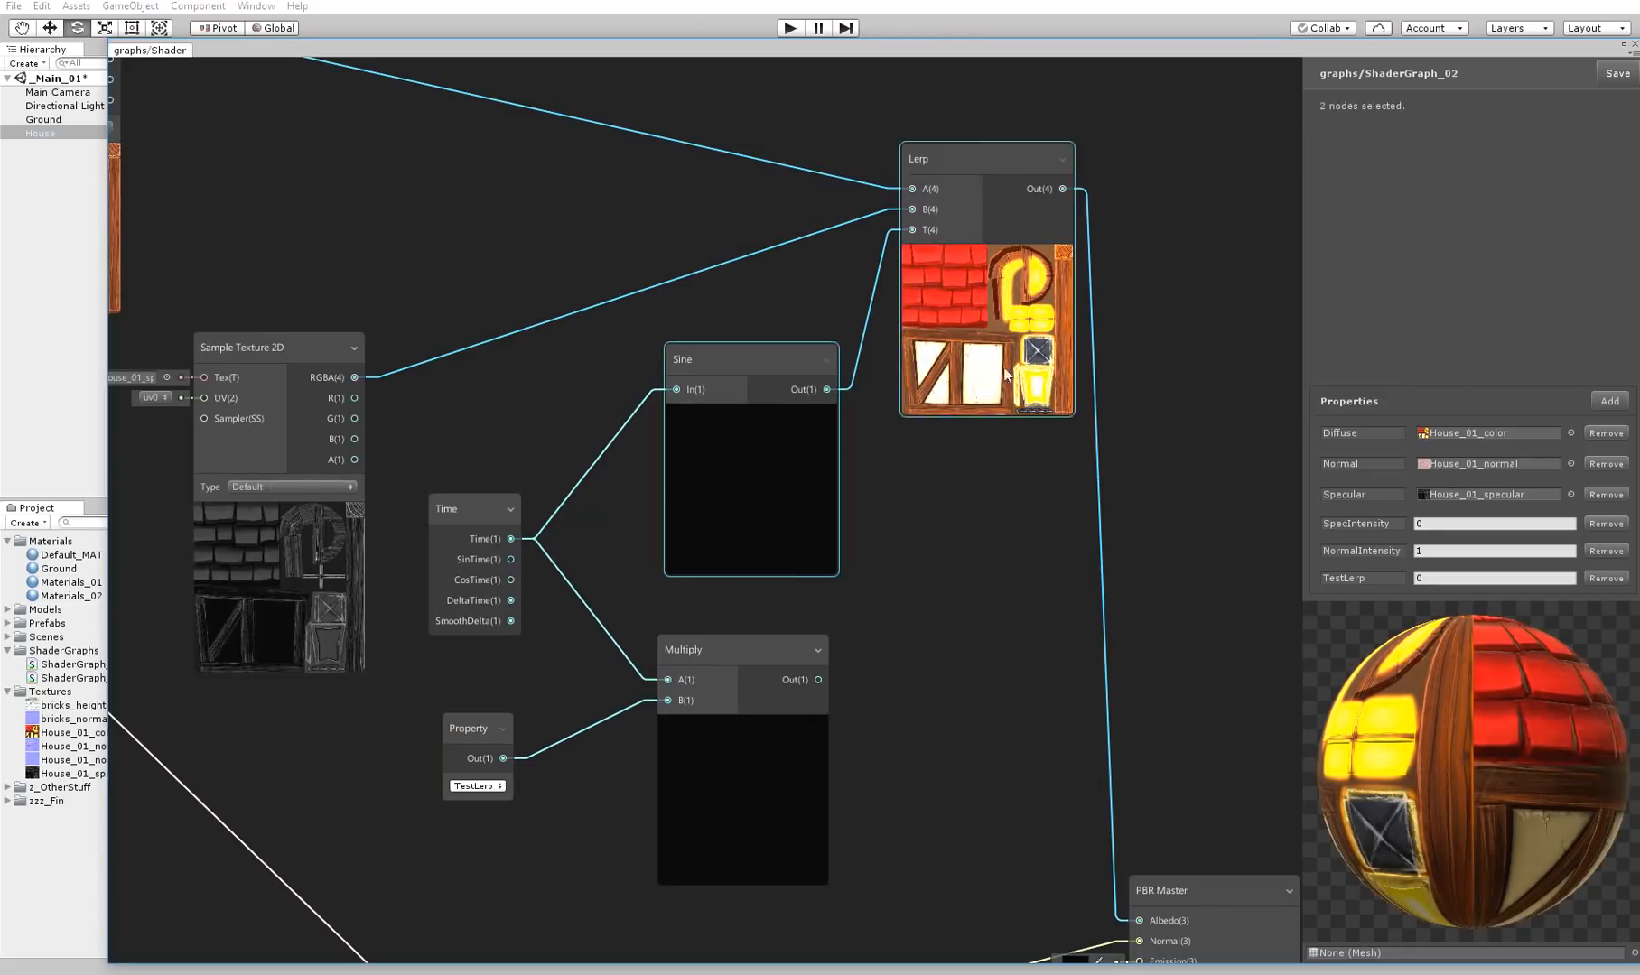
pyautogui.moveTo(716, 374); pyautogui.dragTo(1038, 359)
pyautogui.moveTo(818, 679); pyautogui.dragTo(997, 374)
pyautogui.moveTo(1003, 590); pyautogui.dragTo(806, 578, button='middle')
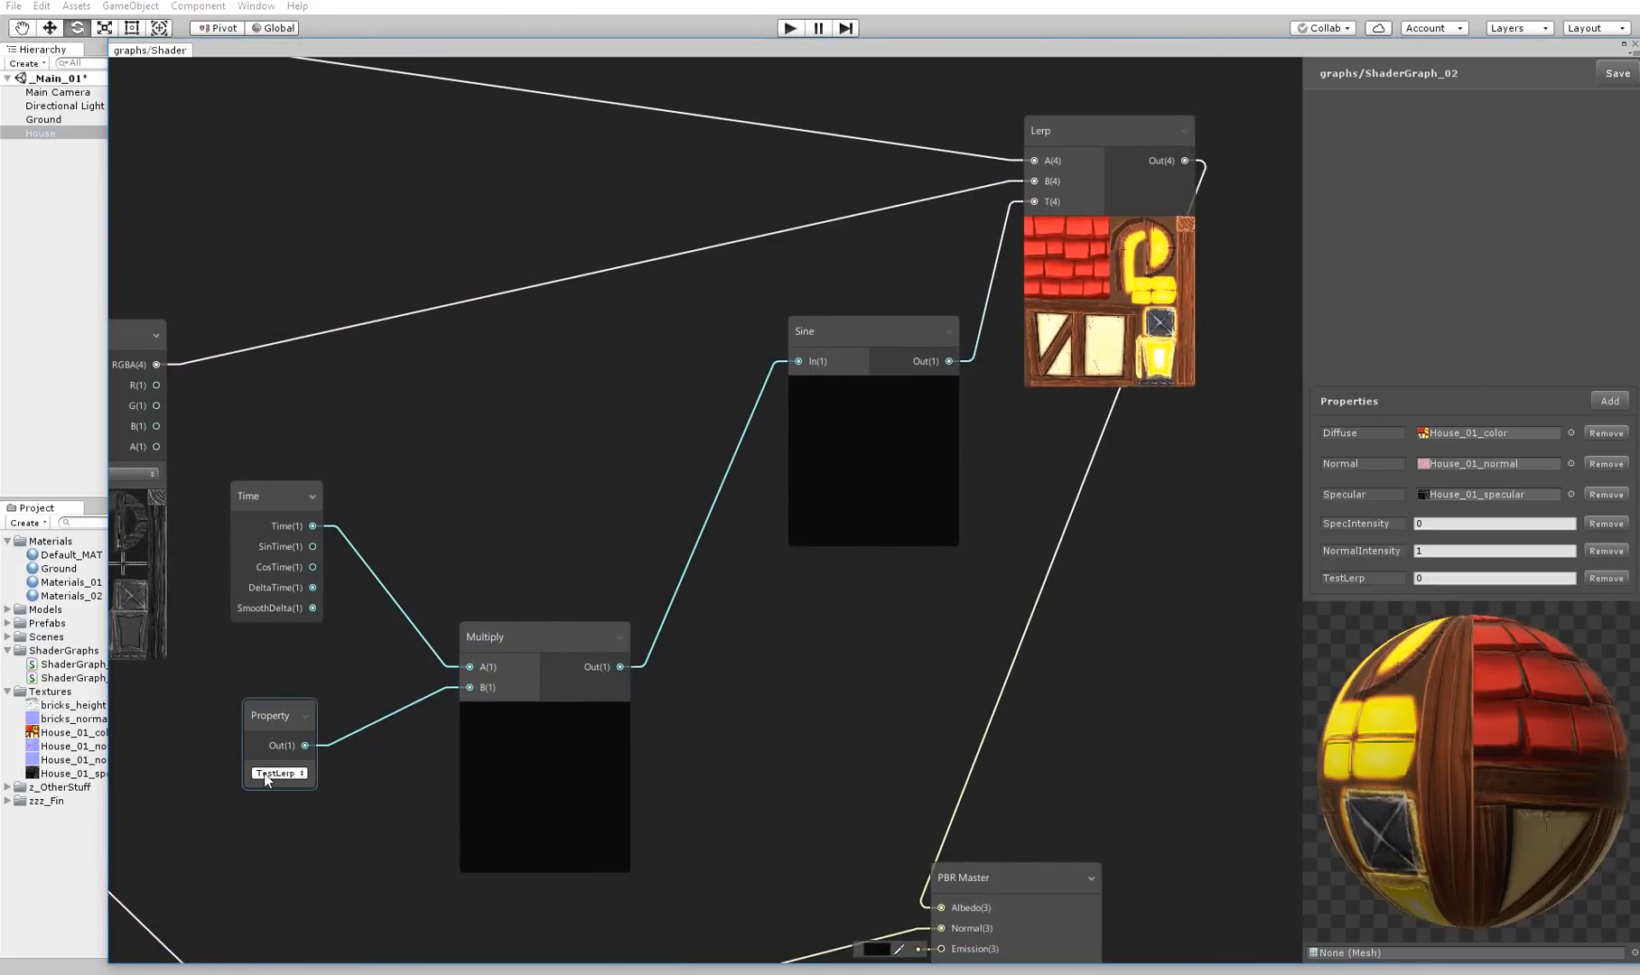
# Try TestLerp values of 3 and 10 to compare the blend animation speed
pyautogui.click(1468, 578)
pyautogui.write('3')
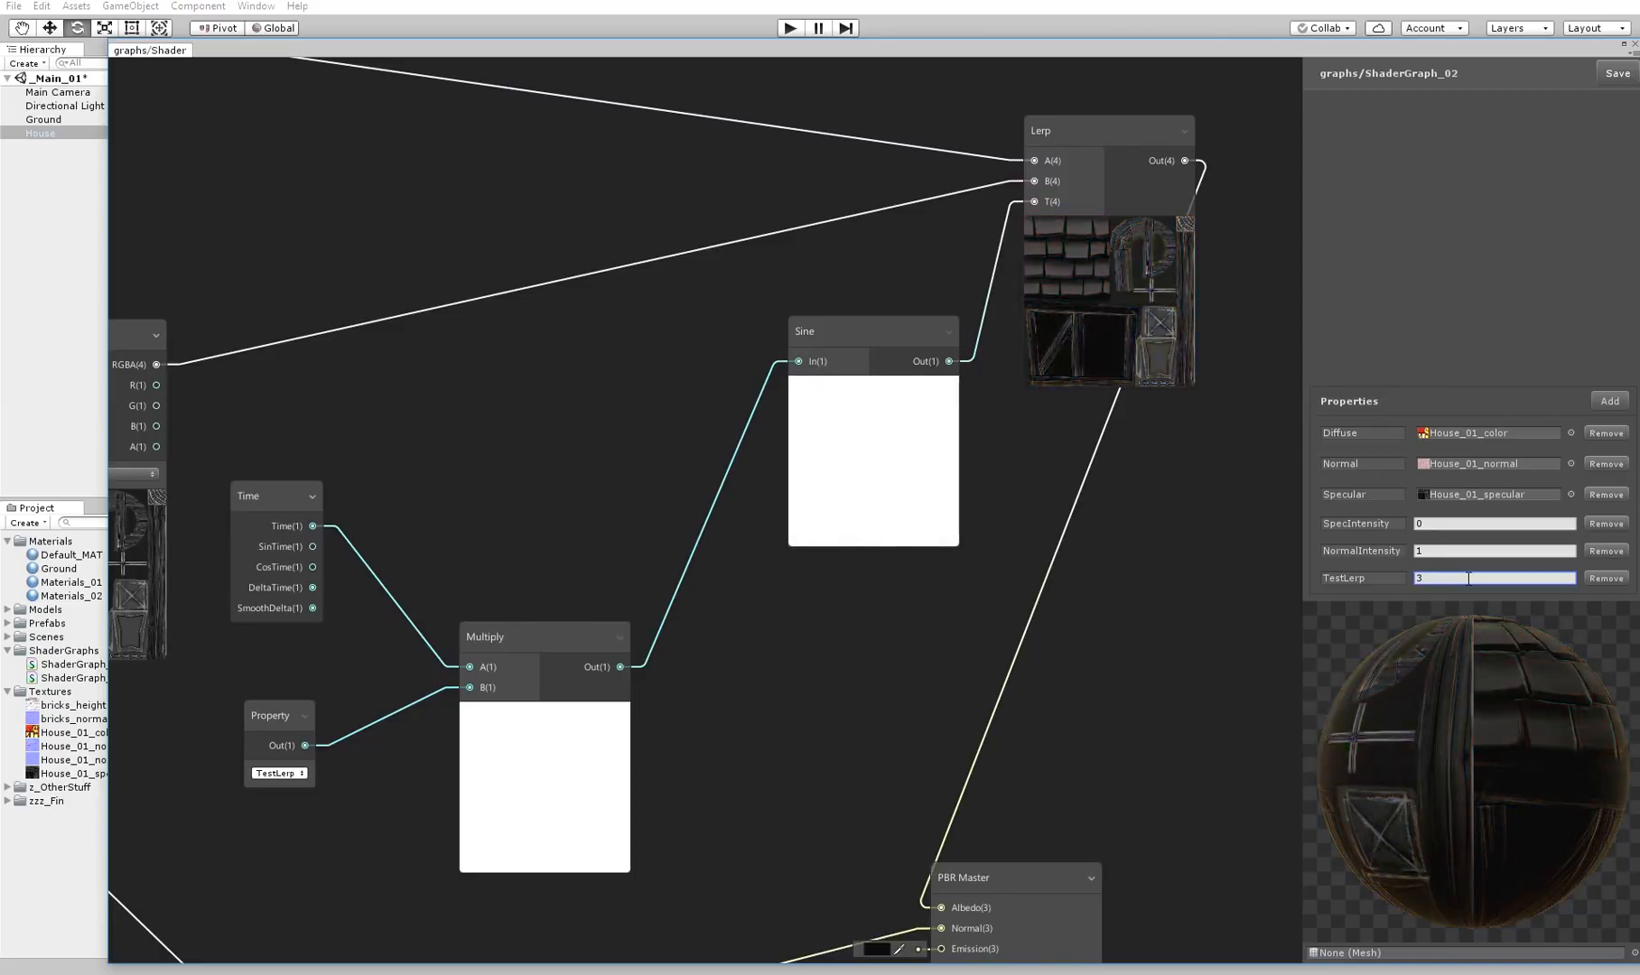
pyautogui.press('BackSpace')
pyautogui.write('10')
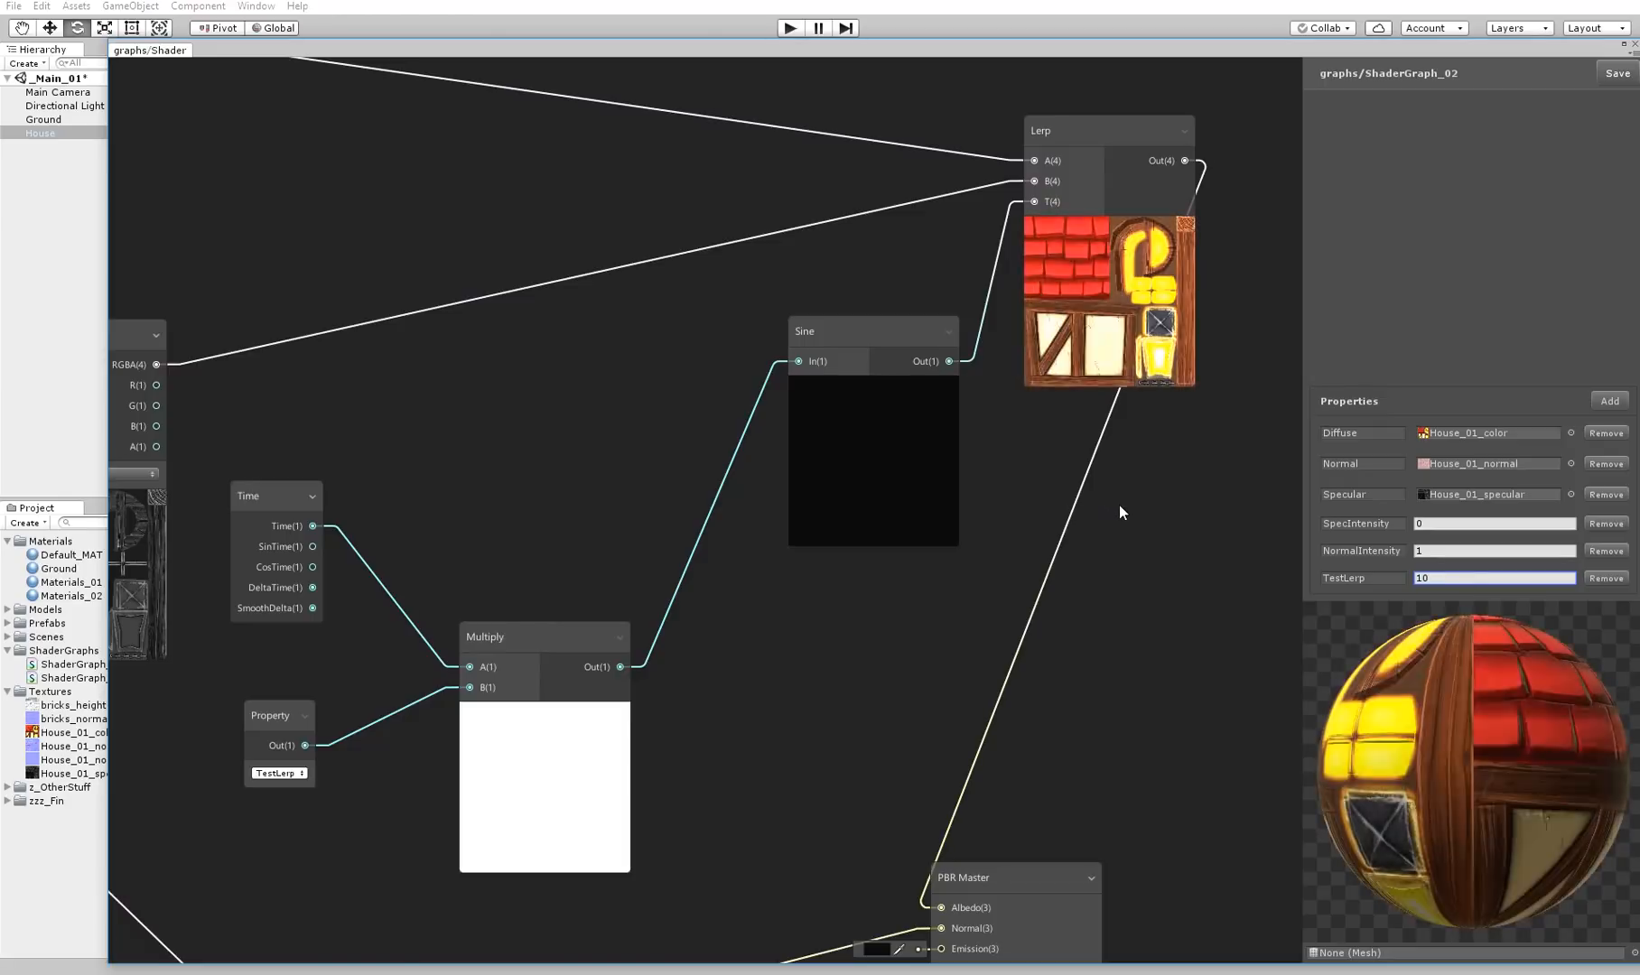
# Rename the TestLerp property to LerpTime and save the graph
pyautogui.click(1363, 578)
pyautogui.write('LerpTime')
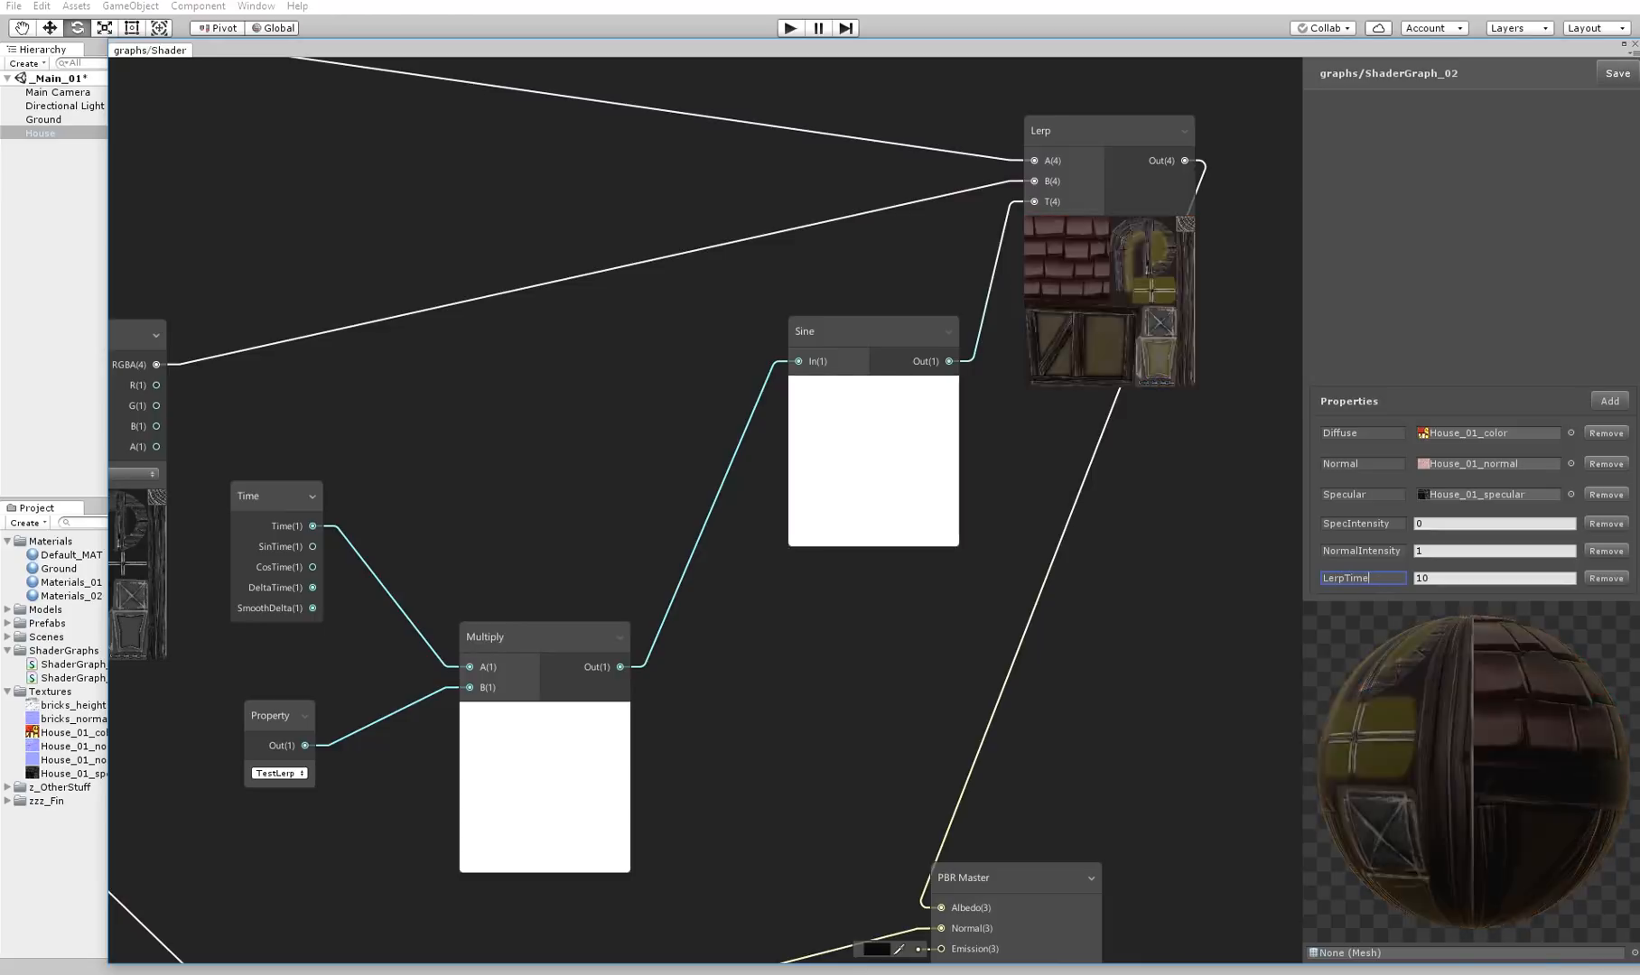
pyautogui.click(1263, 380)
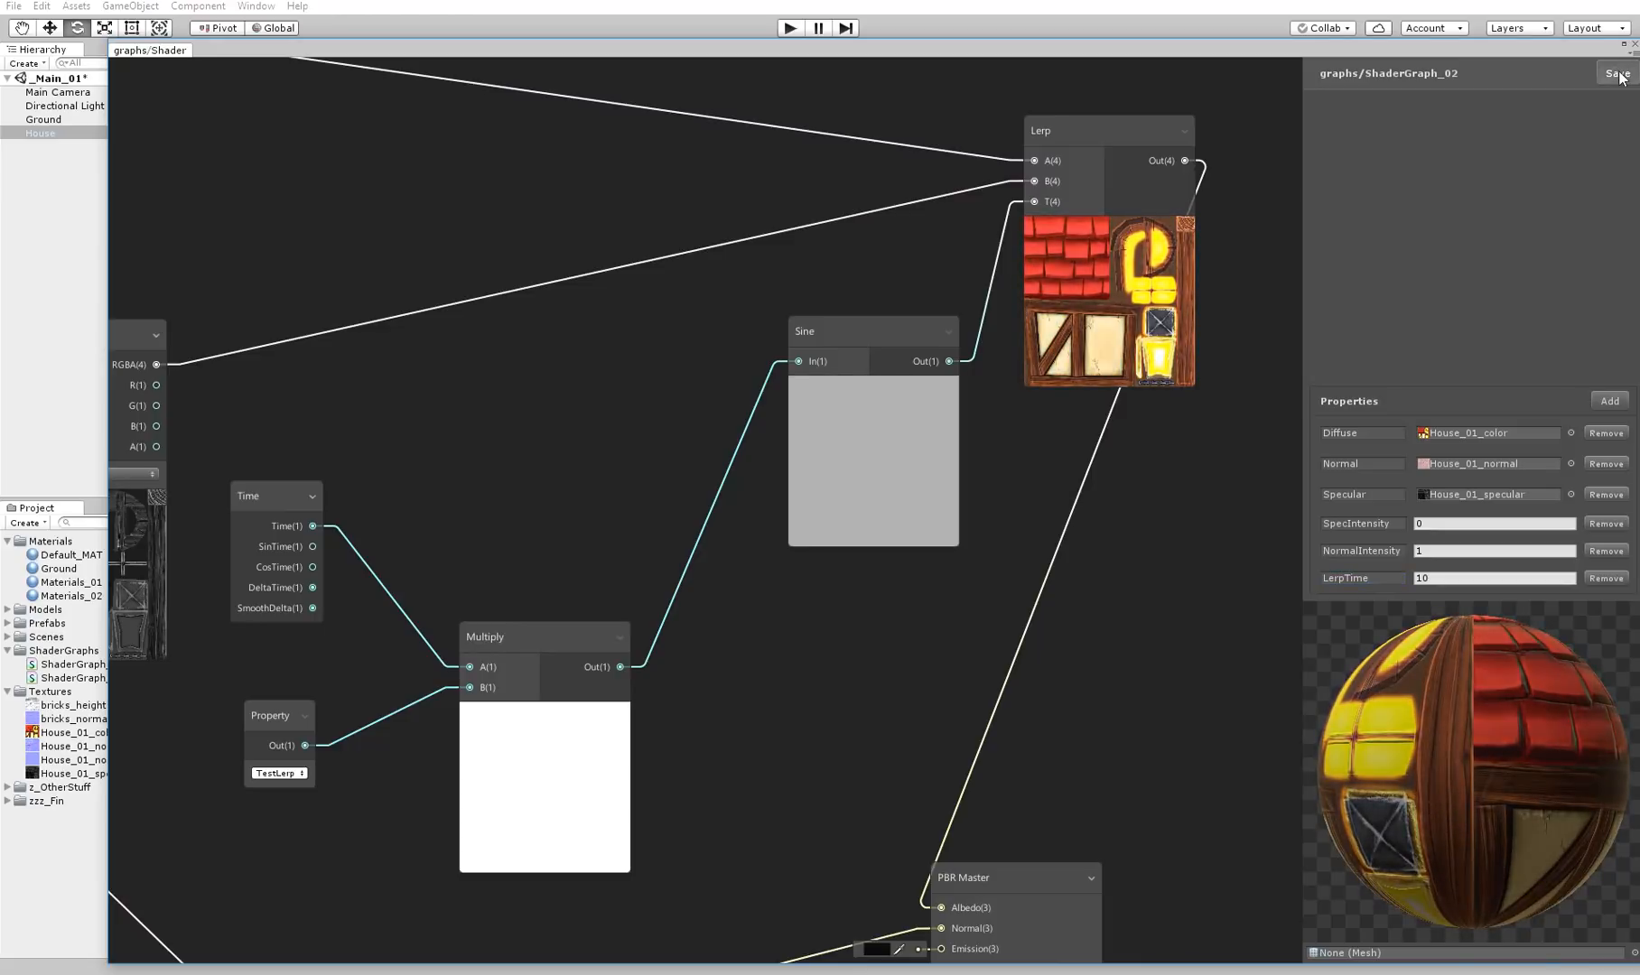
# Uncover the scene, set LerpTime to 5 on the house material and deselect the house
pyautogui.moveTo(1258, 50); pyautogui.dragTo(1092, 834)
pyautogui.keyDown('alt'); pyautogui.moveTo(1084, 587); pyautogui.dragTo(1294, 644); pyautogui.keyUp('alt')
pyautogui.keyDown('alt'); pyautogui.moveTo(1129, 569); pyautogui.dragTo(1045, 539); pyautogui.keyUp('alt')
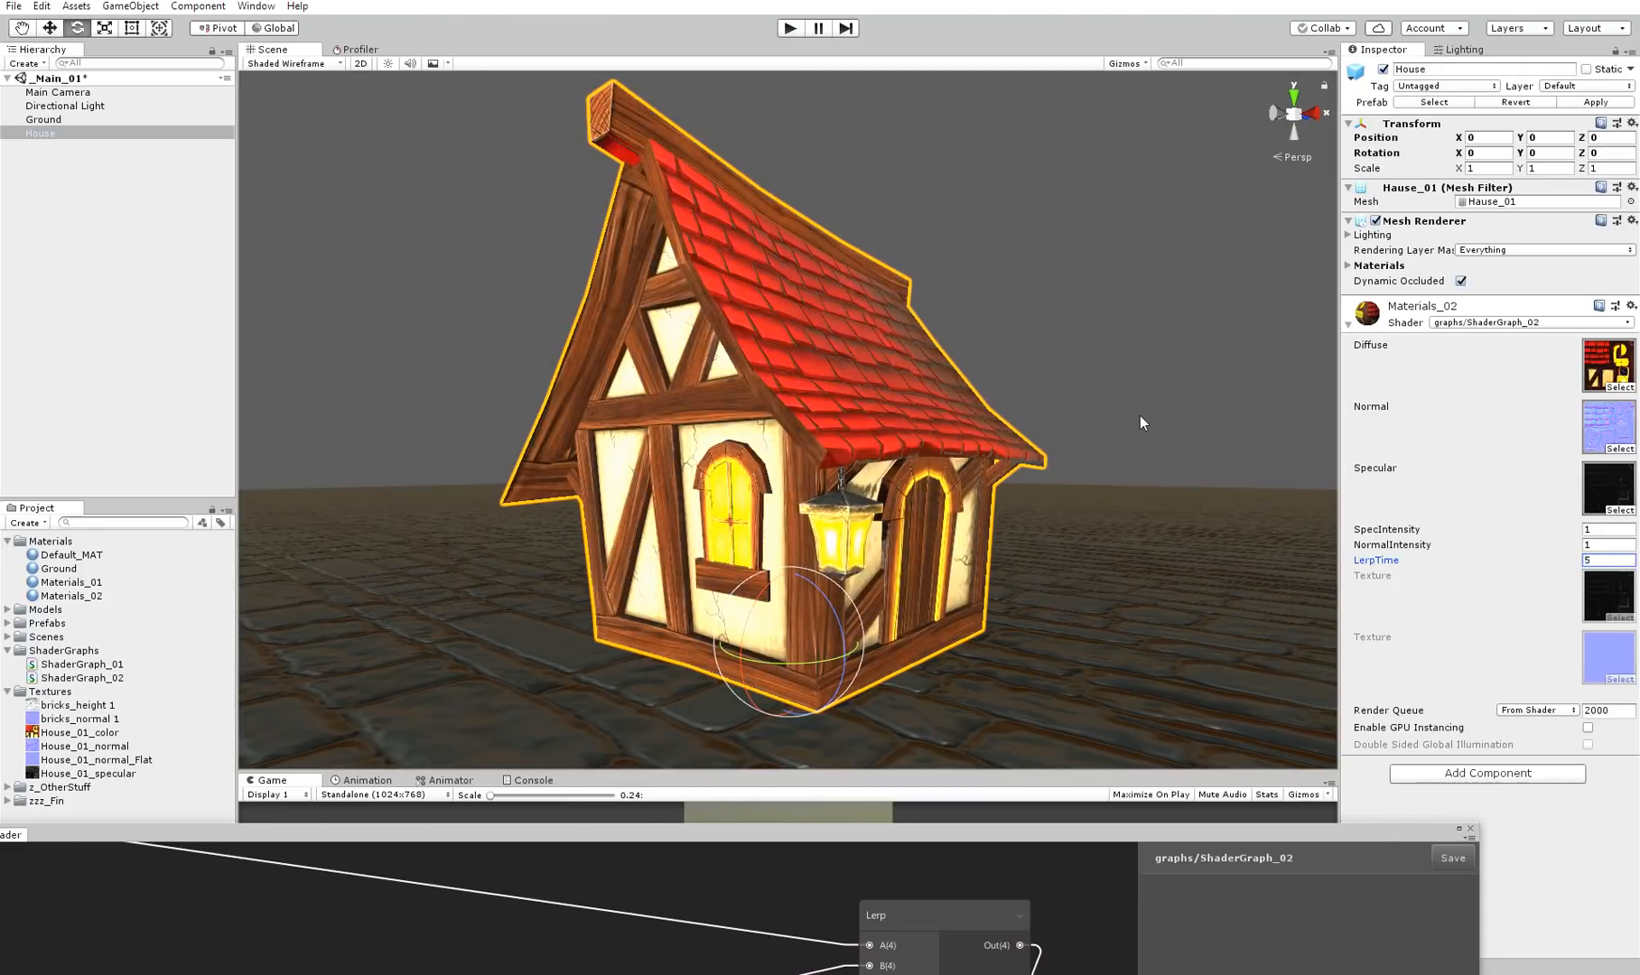
pyautogui.click(1133, 416)
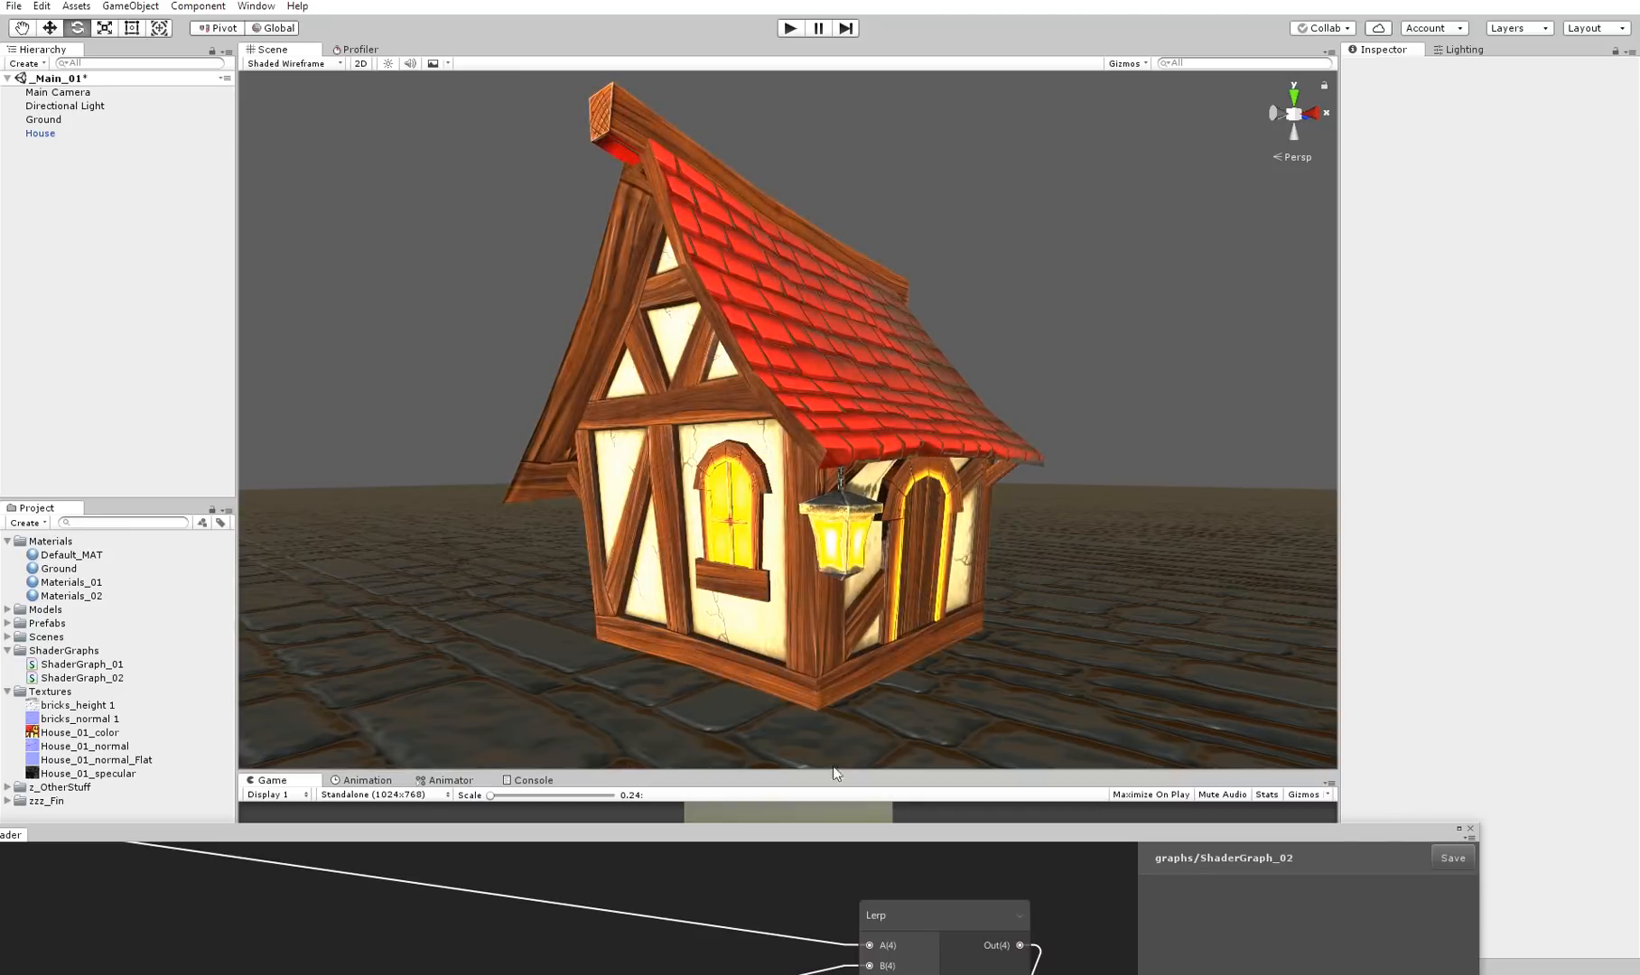
# Return to the shader graph and set the LerpTime property's default to 1
pyautogui.moveTo(809, 839); pyautogui.dragTo(925, 38)
pyautogui.moveTo(1059, 363); pyautogui.dragTo(1024, 434, button='middle')
pyautogui.click(1566, 47)
pyautogui.moveTo(756, 448); pyautogui.dragTo(777, 437, button='middle')
pyautogui.click(1402, 550)
pyautogui.write('1')
# Spread the Sine and Lerp nodes apart to make room for another node between them
pyautogui.moveTo(674, 434); pyautogui.dragTo(743, 439, button='middle')
pyautogui.moveTo(845, 488); pyautogui.dragTo(703, 495)
pyautogui.moveTo(1102, 208); pyautogui.dragTo(1145, 221)
pyautogui.moveTo(972, 334); pyautogui.dragTo(936, 358, button='middle')
pyautogui.moveTo(647, 489); pyautogui.dragTo(764, 508)
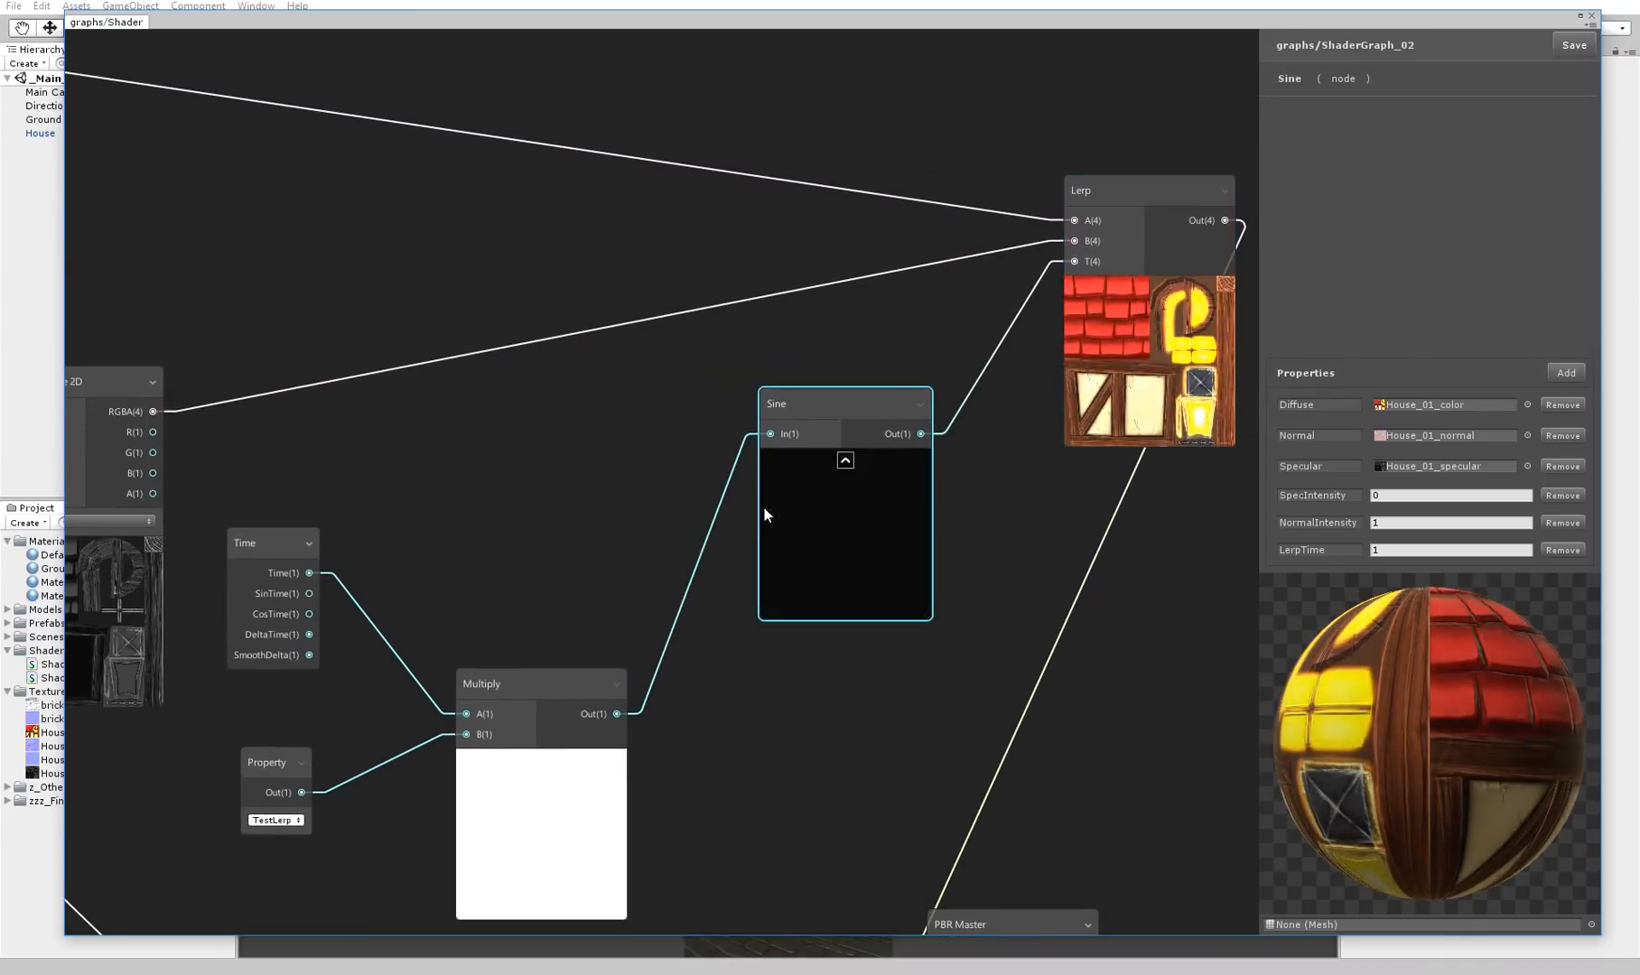
pyautogui.moveTo(862, 402); pyautogui.dragTo(842, 403)
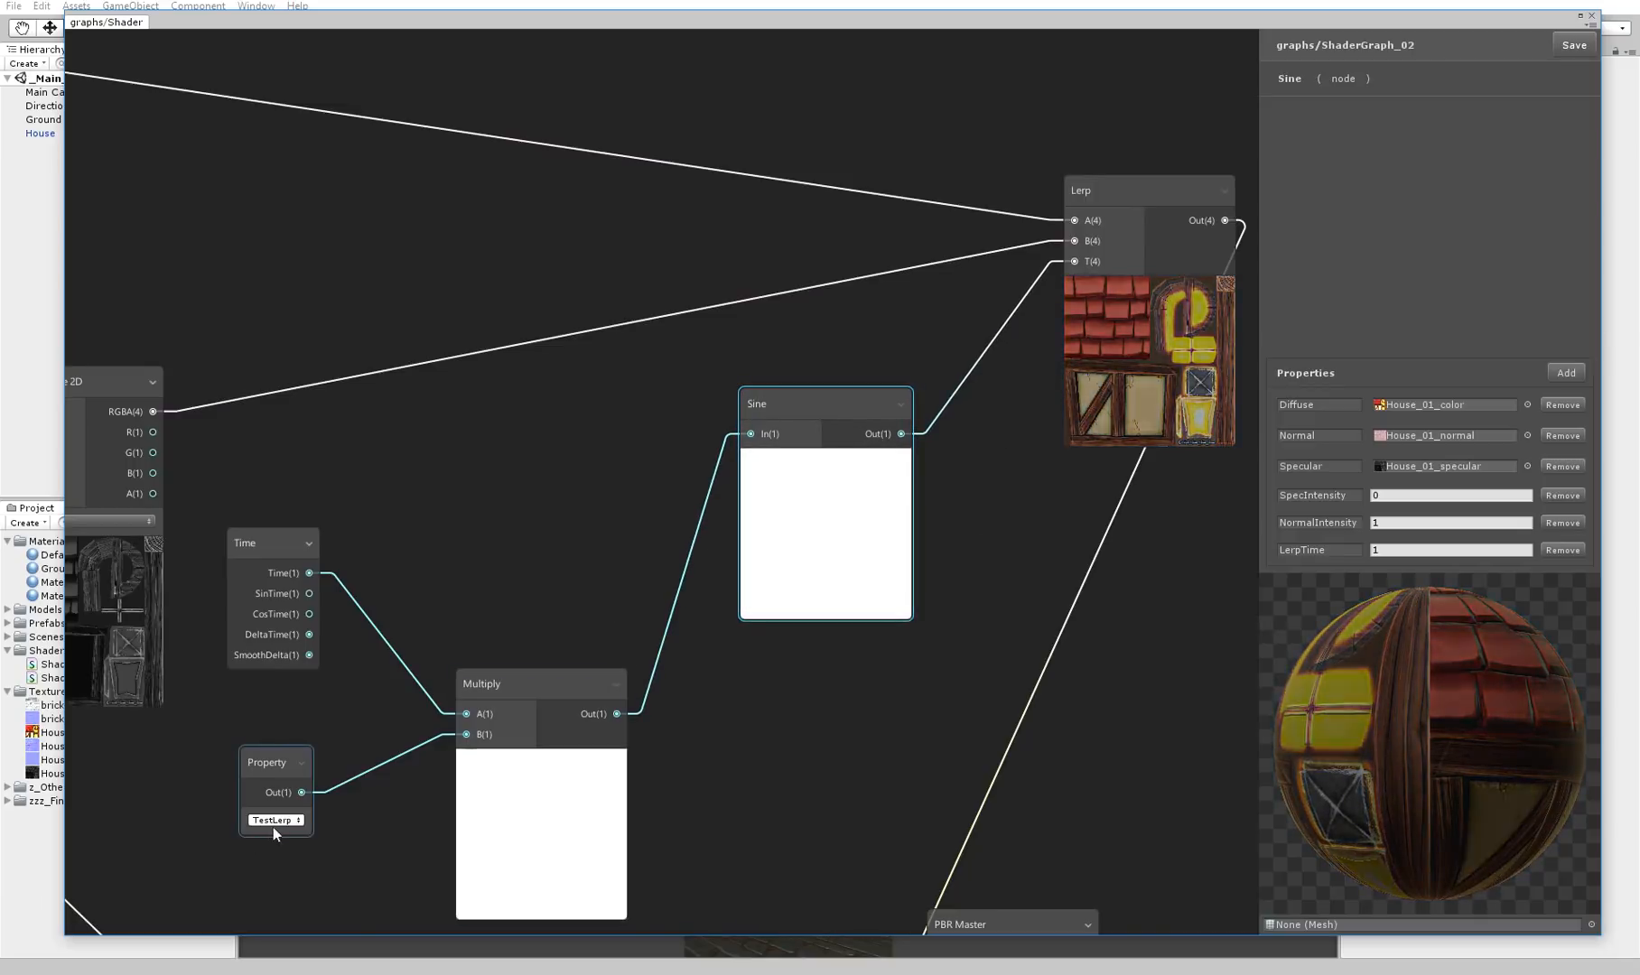
pyautogui.moveTo(889, 659); pyautogui.dragTo(726, 615, button='middle')
pyautogui.moveTo(834, 377); pyautogui.dragTo(781, 421, button='middle')
pyautogui.moveTo(912, 205); pyautogui.dragTo(1019, 208)
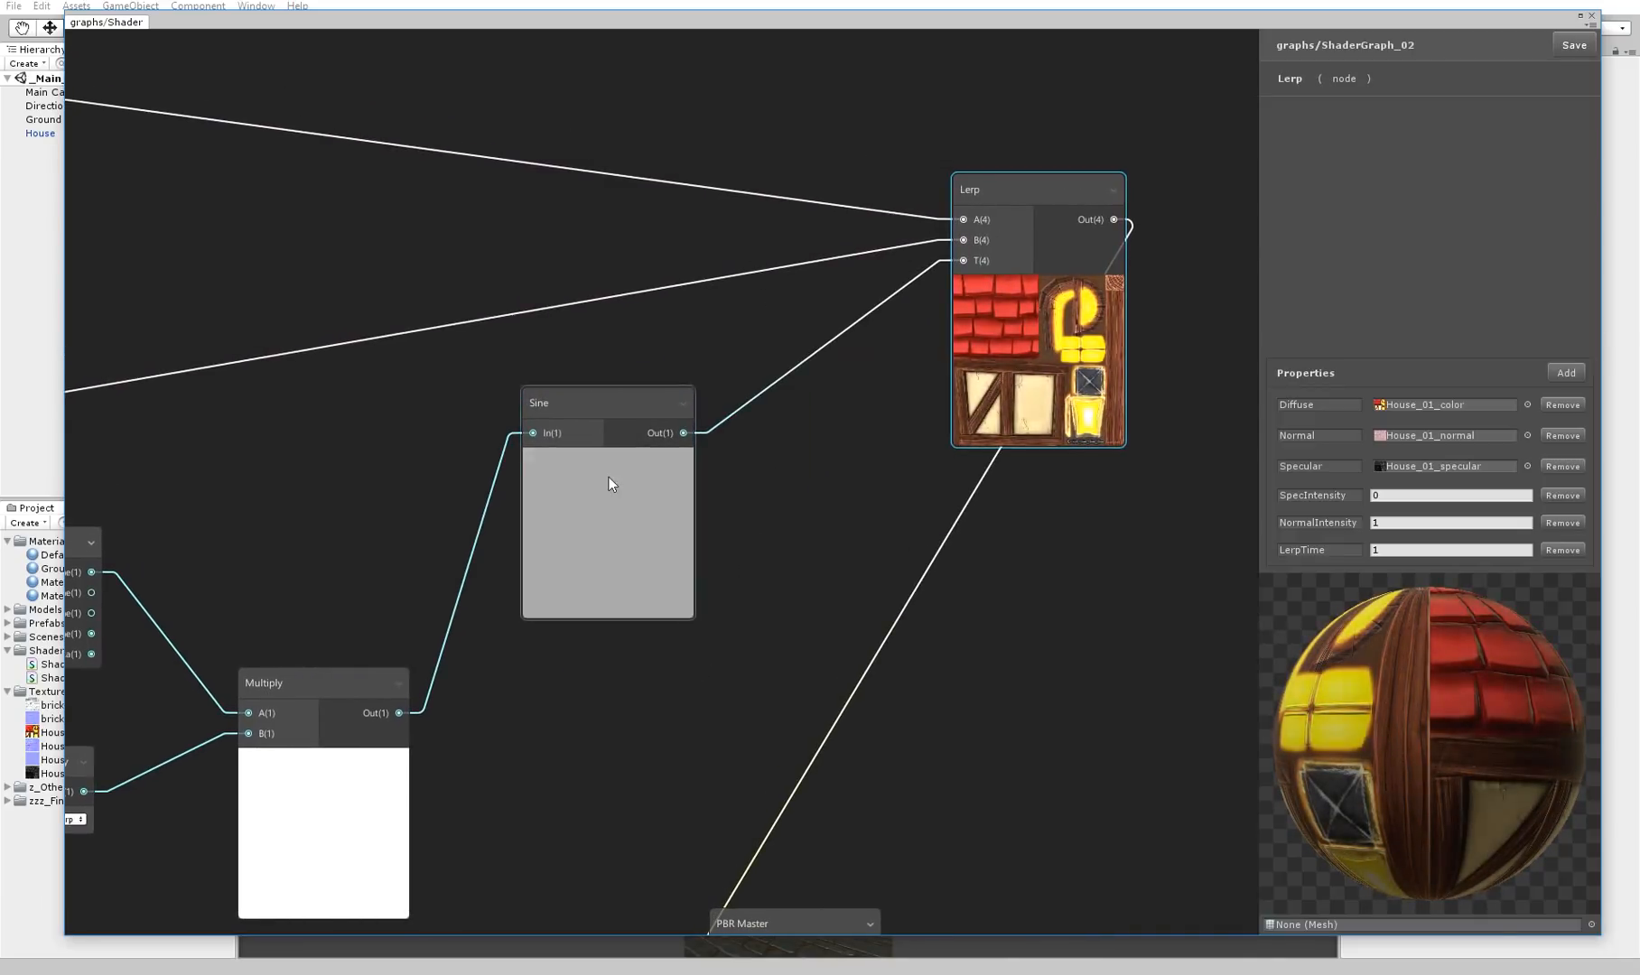
pyautogui.moveTo(611, 479); pyautogui.dragTo(546, 482)
# Add a Float property to the graph and name it SineIntensity
pyautogui.click(1566, 374)
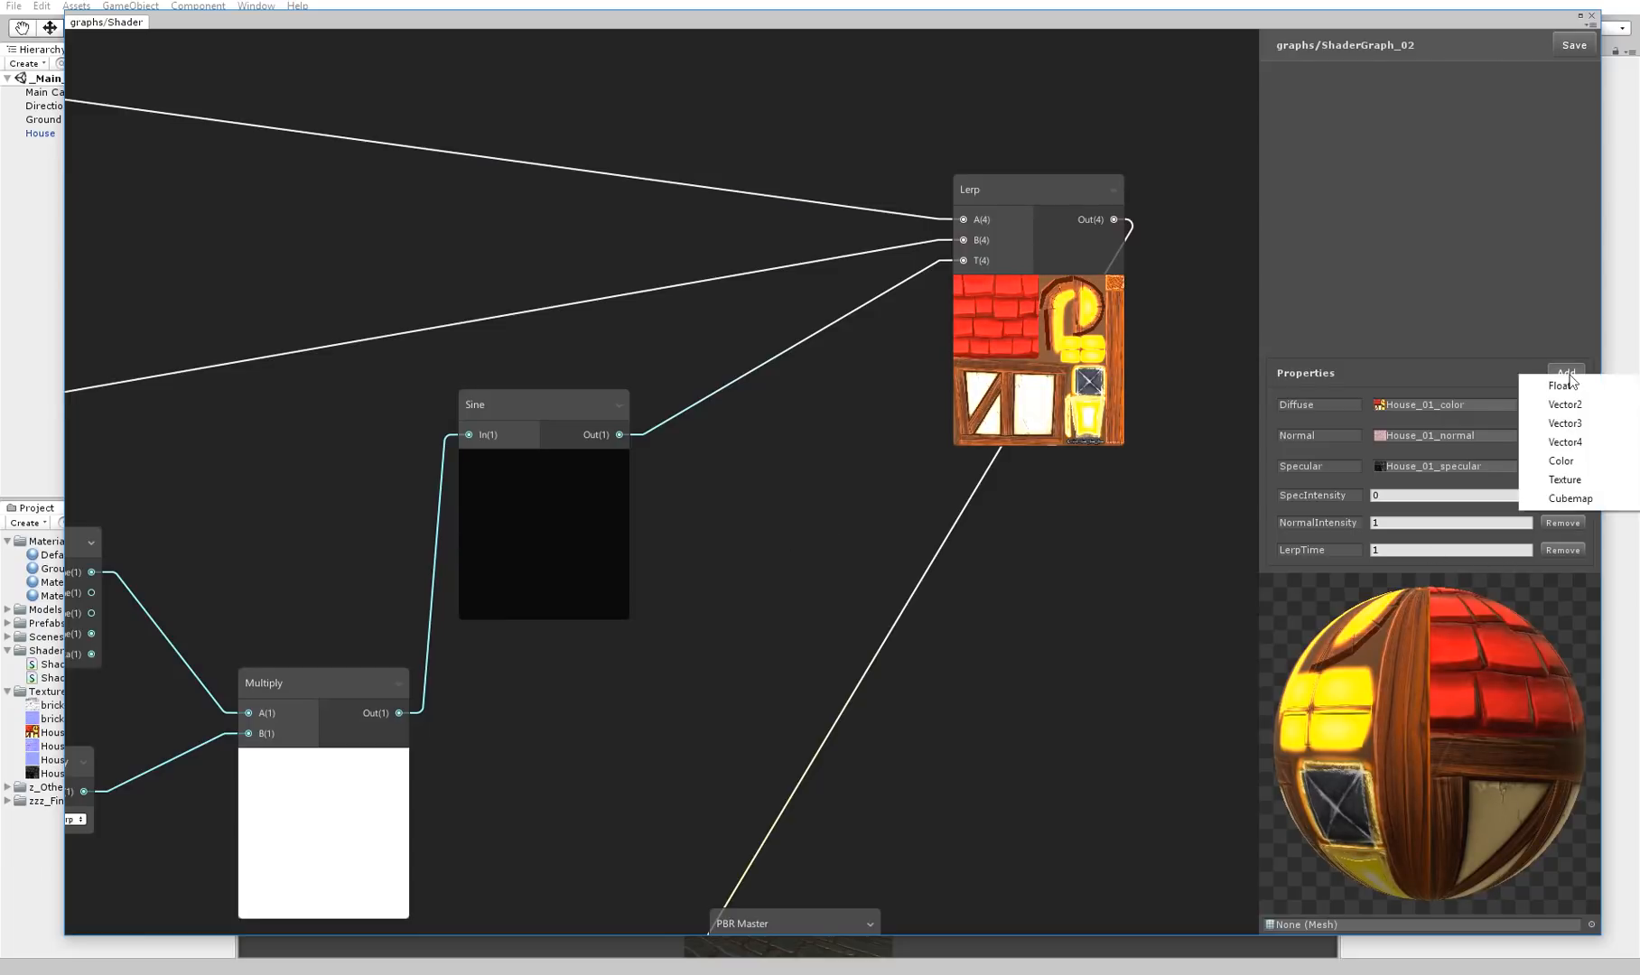
pyautogui.click(1561, 385)
pyautogui.click(1318, 550)
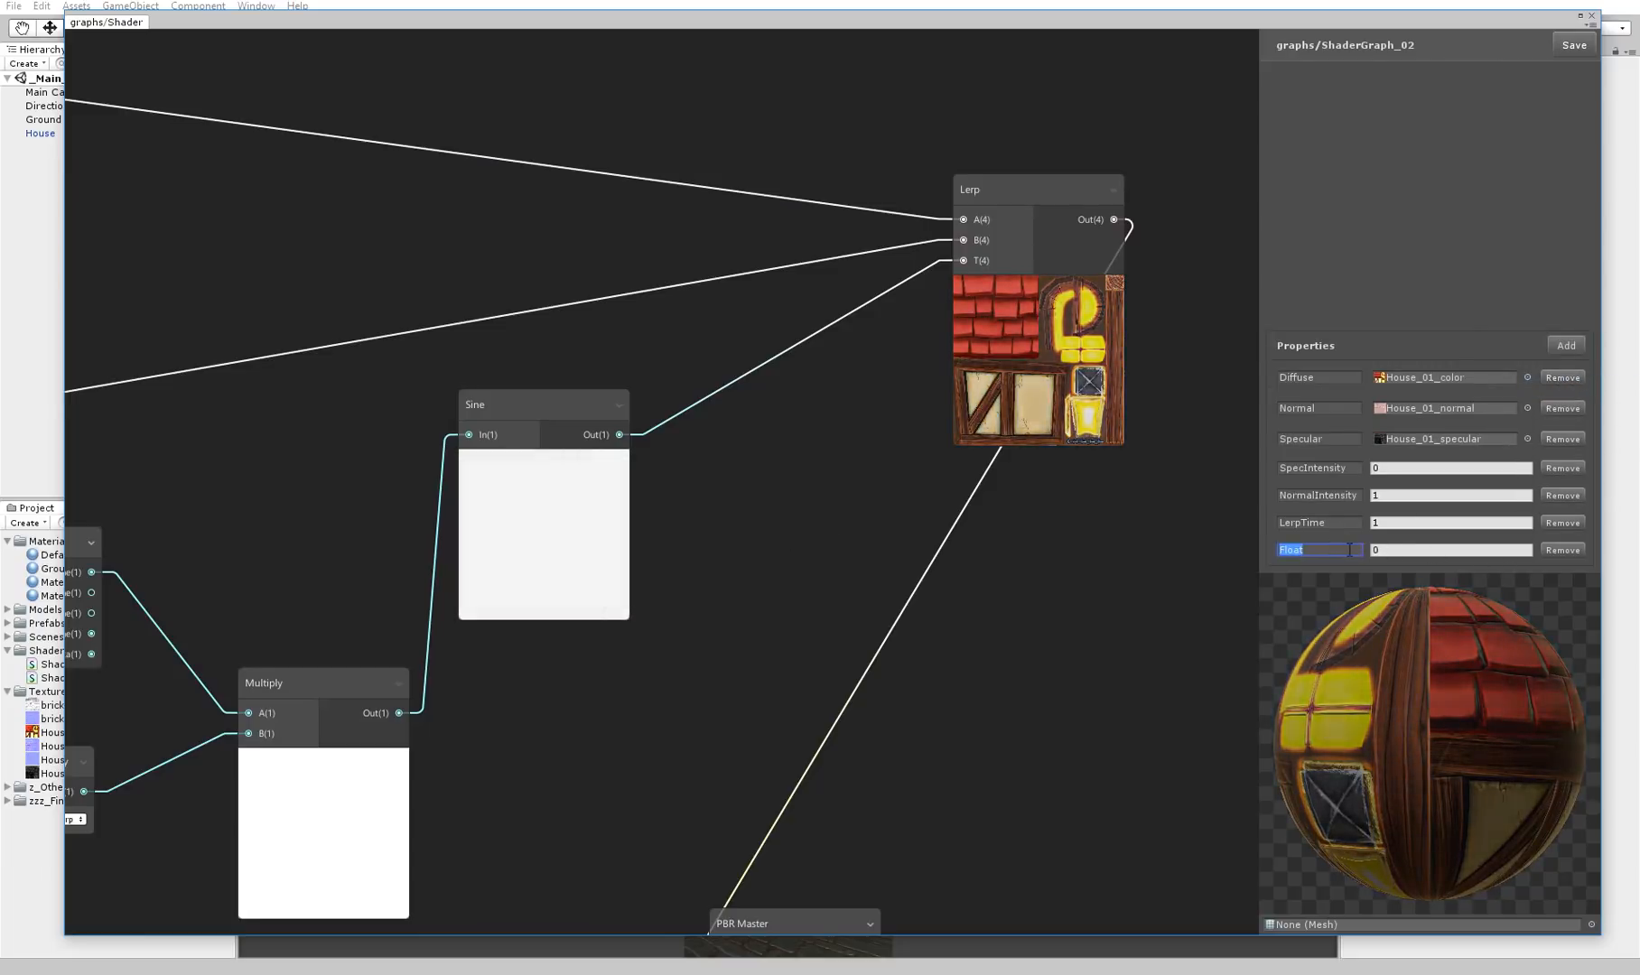
pyautogui.write('Lerp Inten')
pyautogui.press('BackSpace')
pyautogui.press('BackSpace')
pyautogui.press('BackSpace')
pyautogui.press('BackSpace')
pyautogui.press('BackSpace')
pyautogui.press('BackSpace')
pyautogui.write('In')
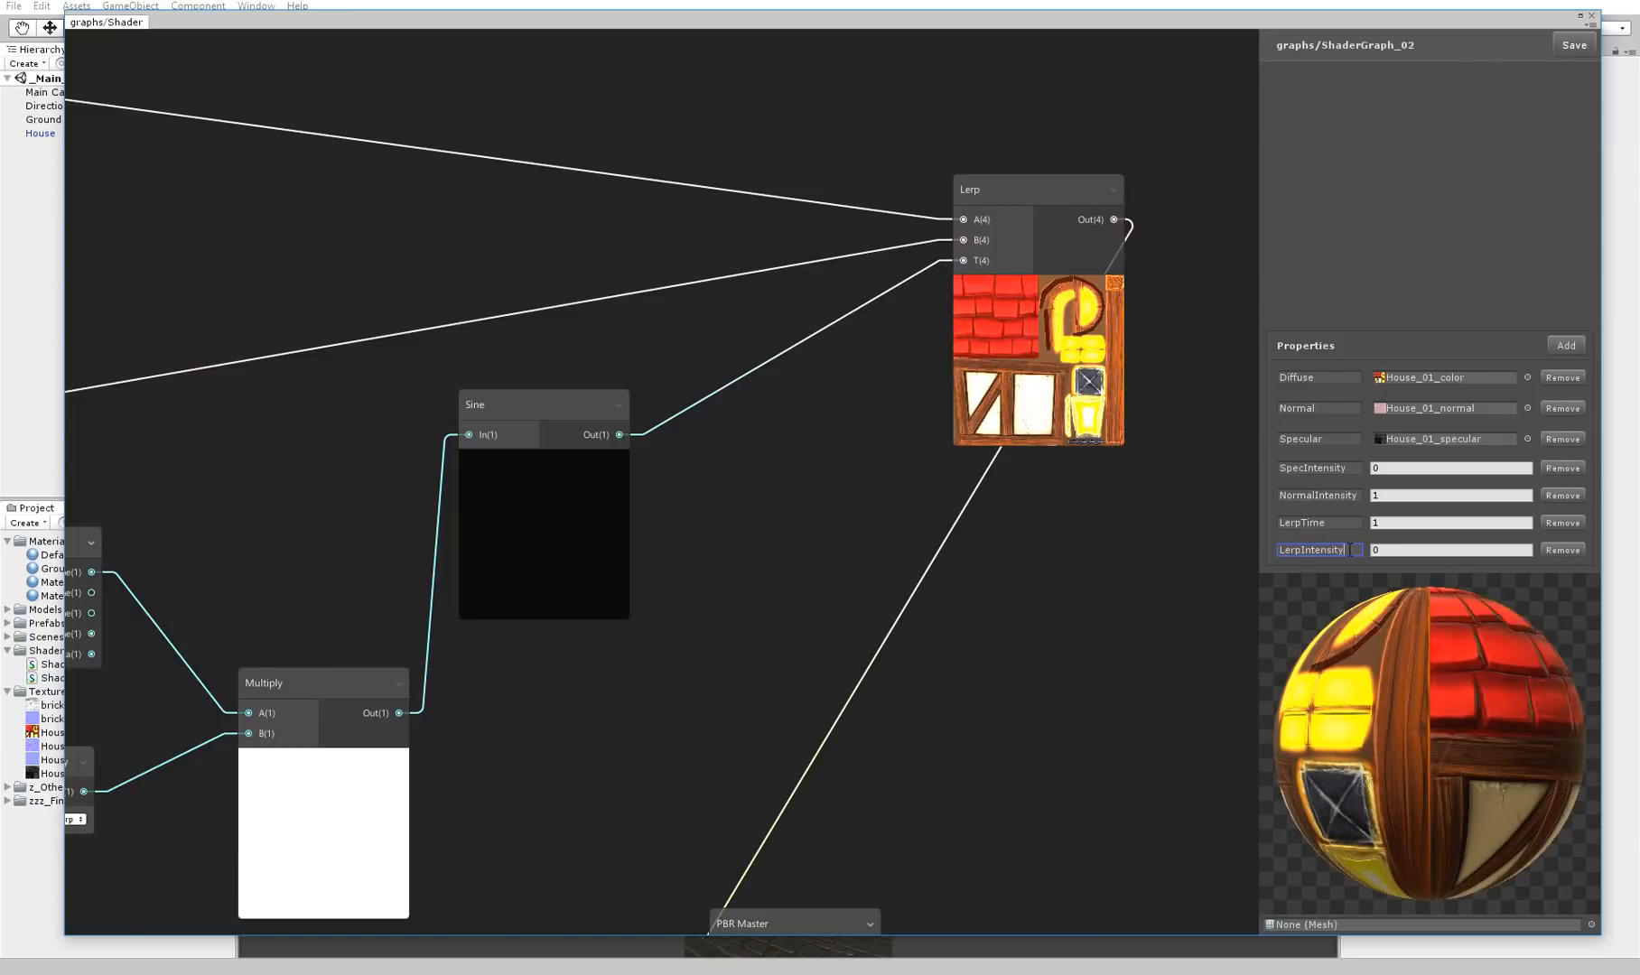
pyautogui.write('tensity')
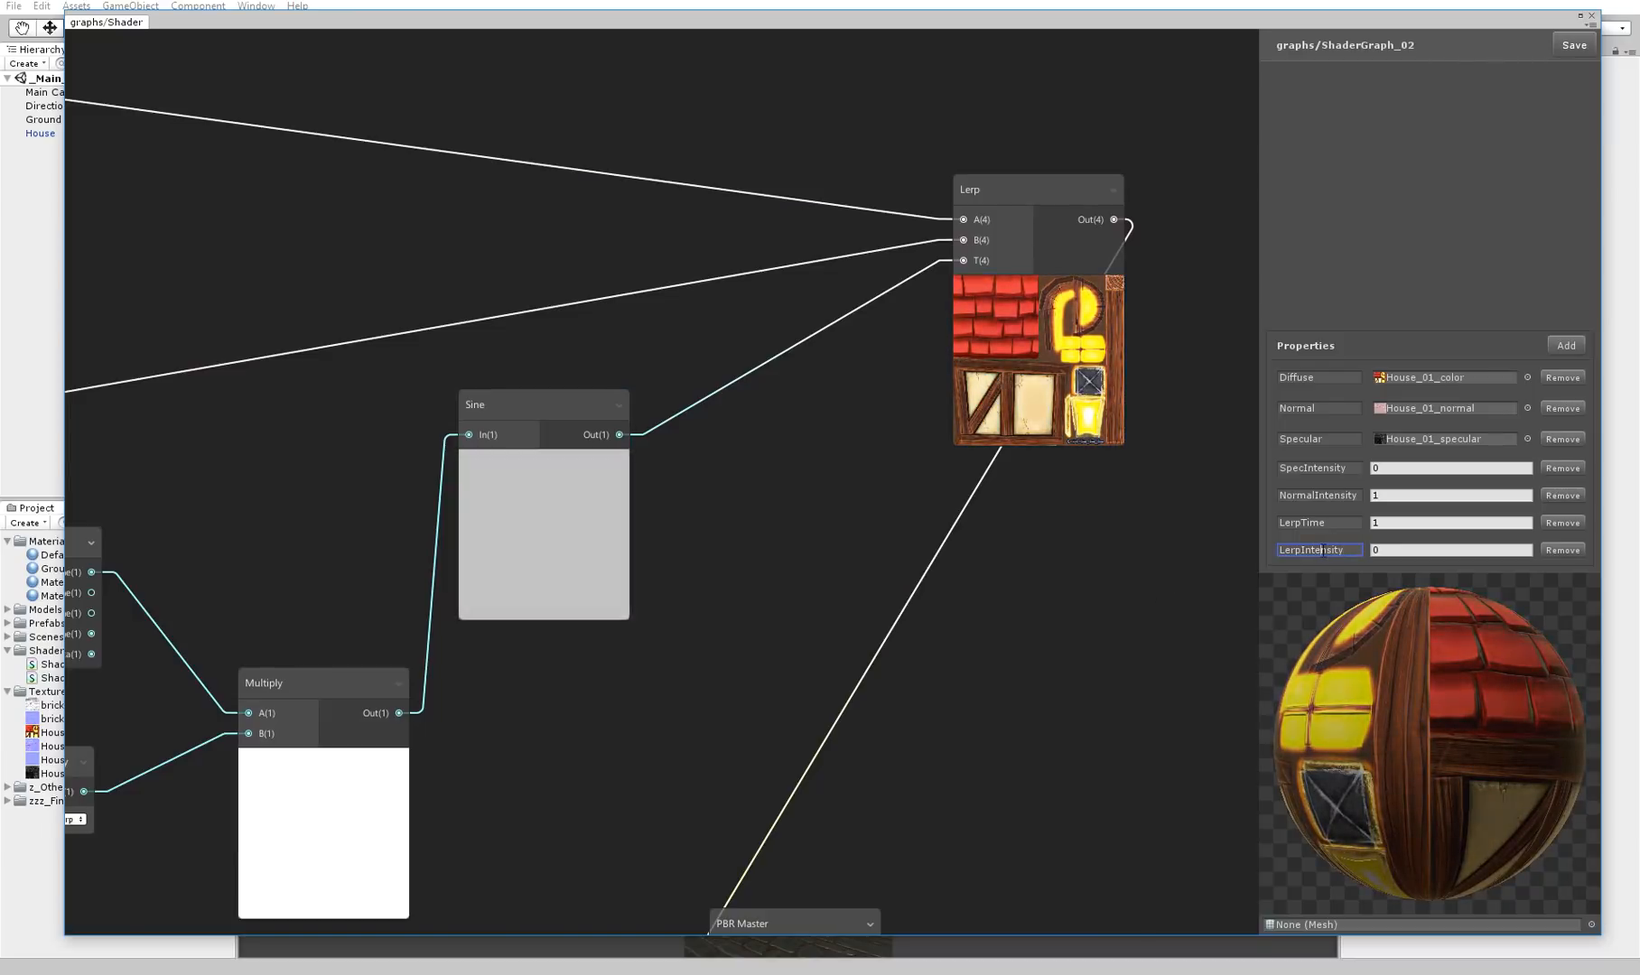
pyautogui.hotkey('ctrl', 'a')
pyautogui.write('SineIntensity')
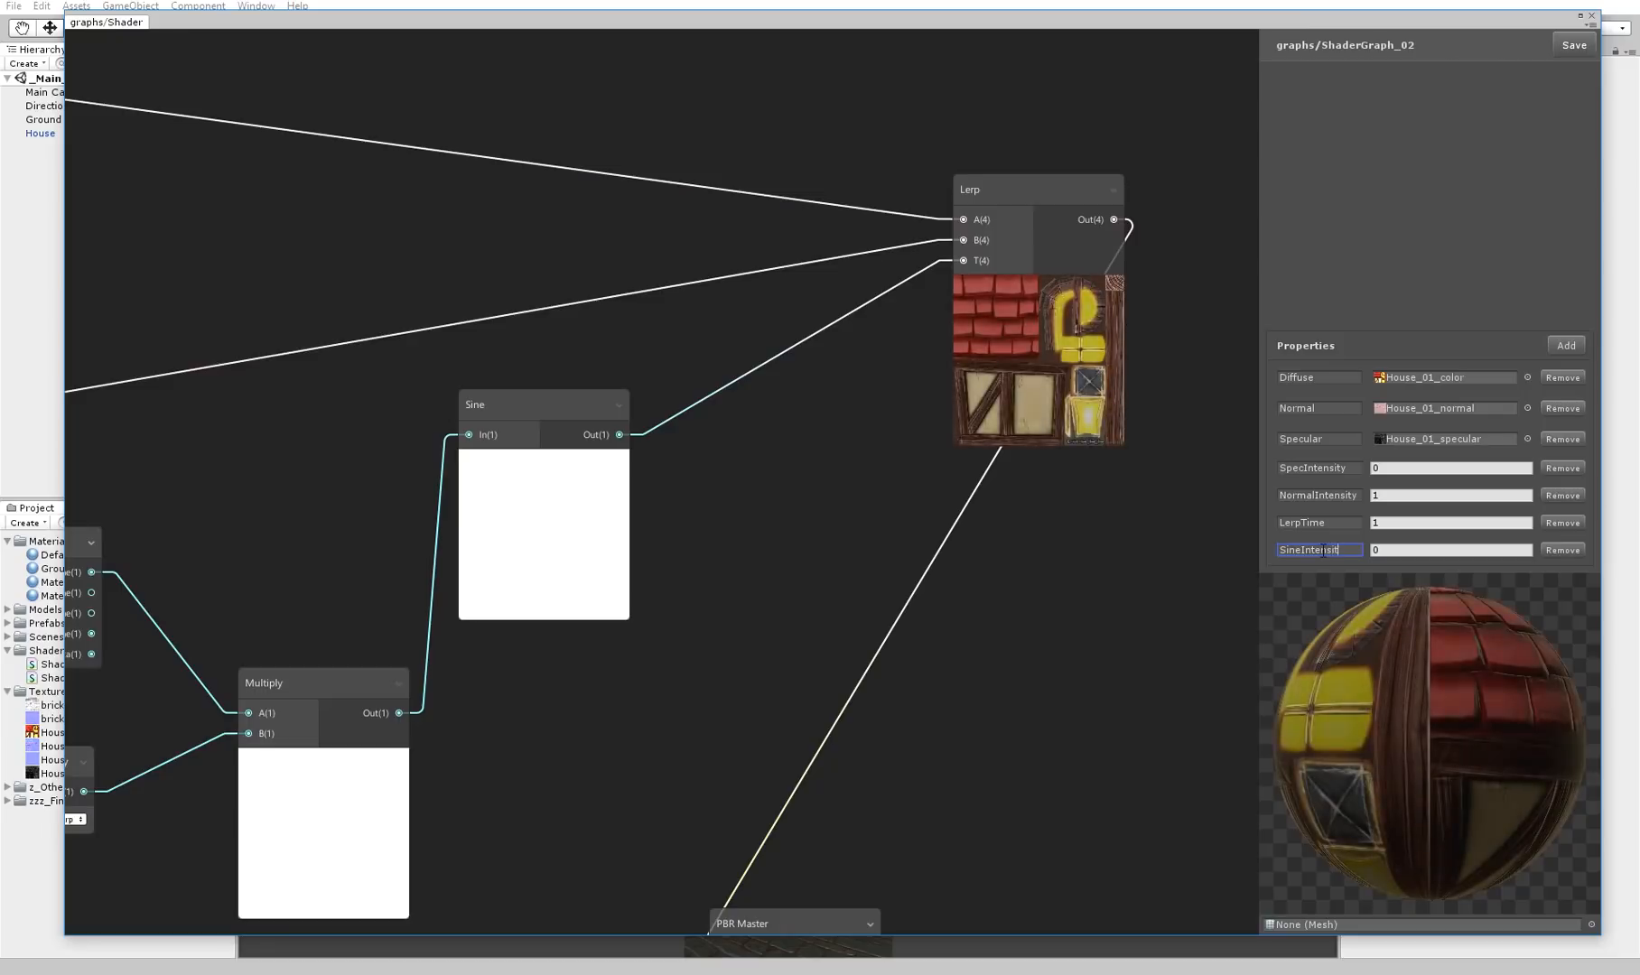
# Create a Property node set to SineIntensity and place it above the wires leading to the Lerp node
pyautogui.rightClick(812, 403)
pyautogui.click(834, 416)
pyautogui.write('prop')
pyautogui.press('Return')
pyautogui.click(844, 448)
pyautogui.click(862, 579)
pyautogui.moveTo(848, 416); pyautogui.dragTo(786, 107)
# Create a Multiply node after the Sine, connecting SineIntensity to its A input and the Sine output to its B input
pyautogui.rightClick(736, 289)
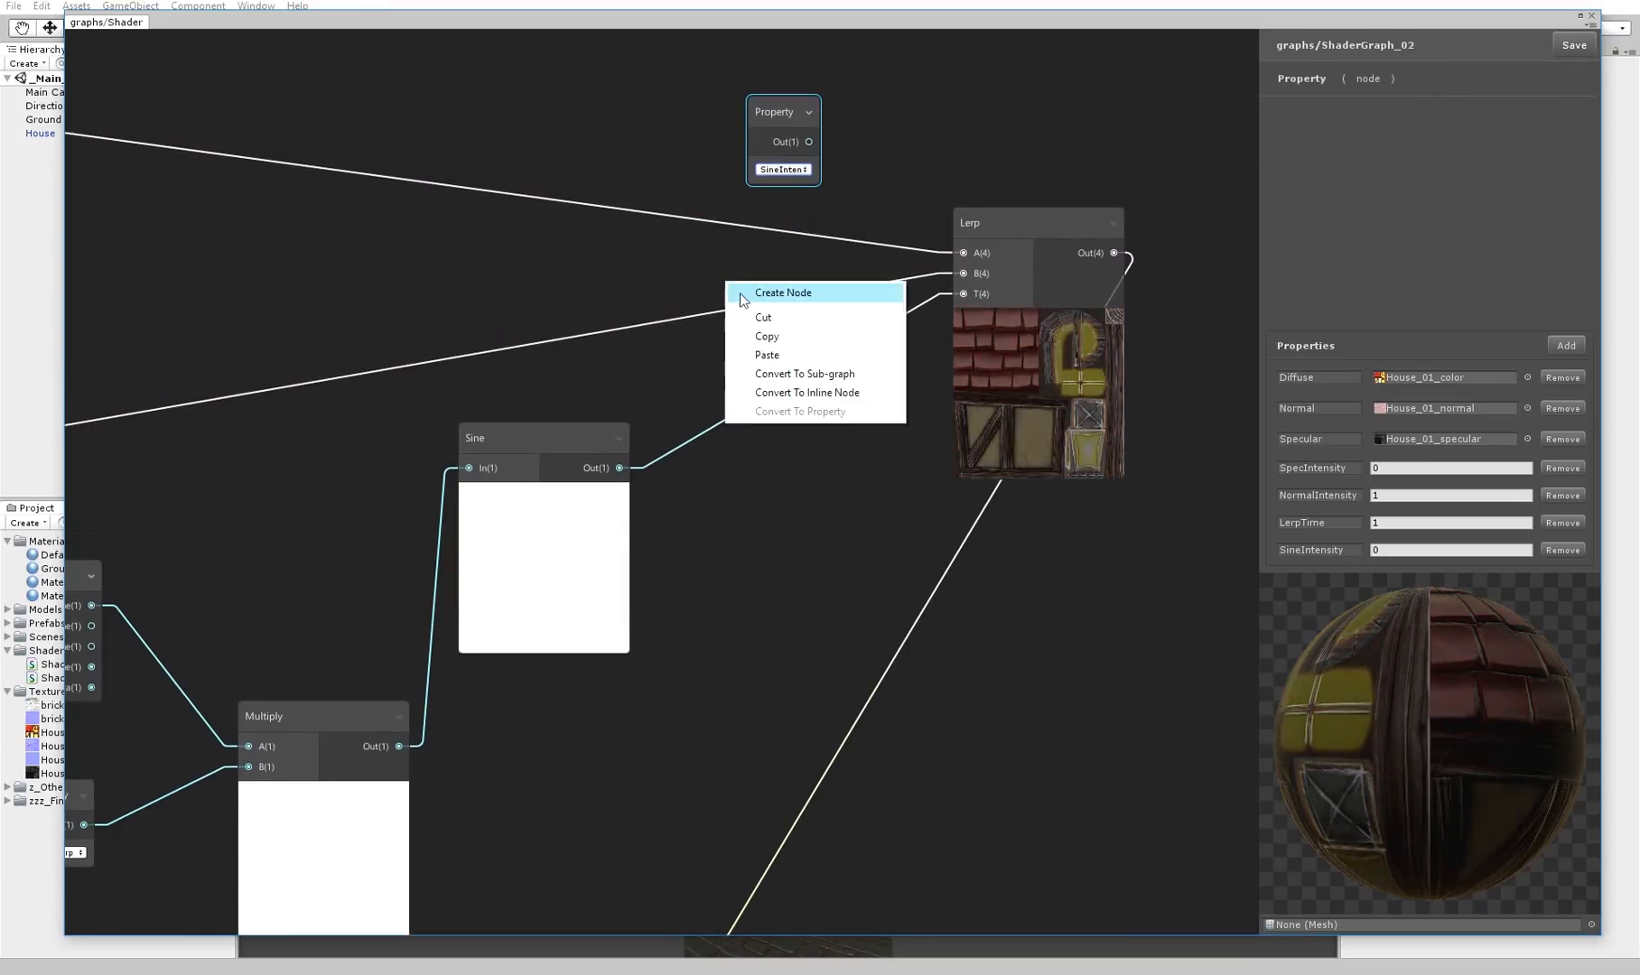
pyautogui.click(757, 300)
pyautogui.write('mult')
pyautogui.press('Return')
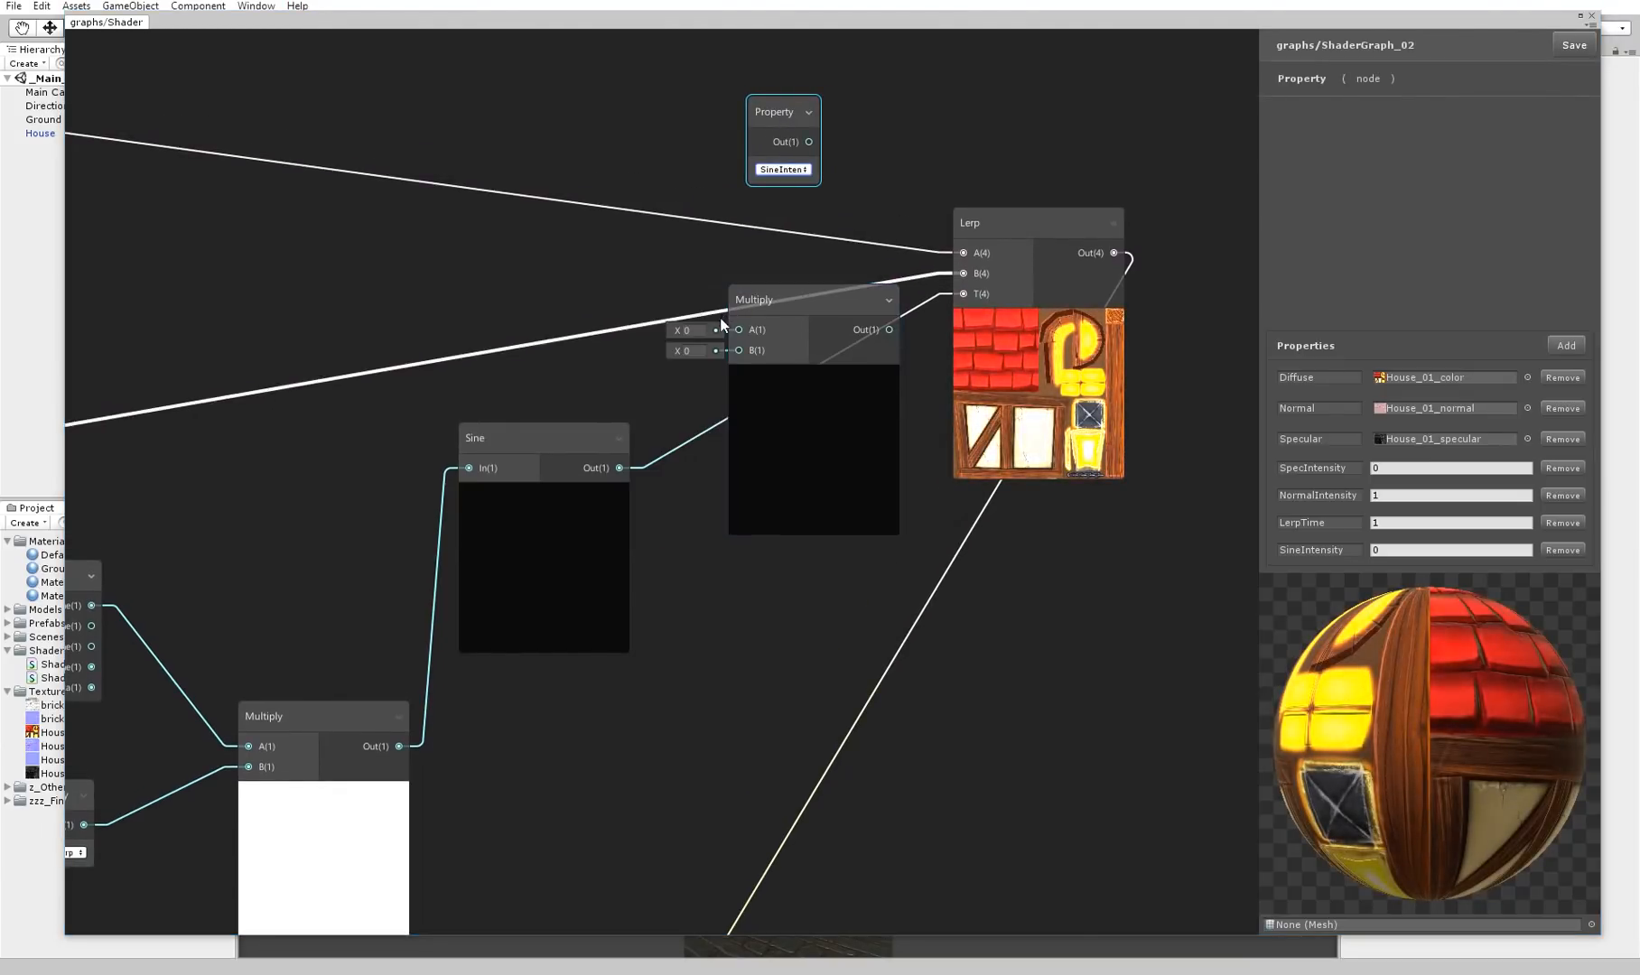
pyautogui.moveTo(734, 310); pyautogui.dragTo(818, 409)
pyautogui.moveTo(808, 142); pyautogui.dragTo(768, 444)
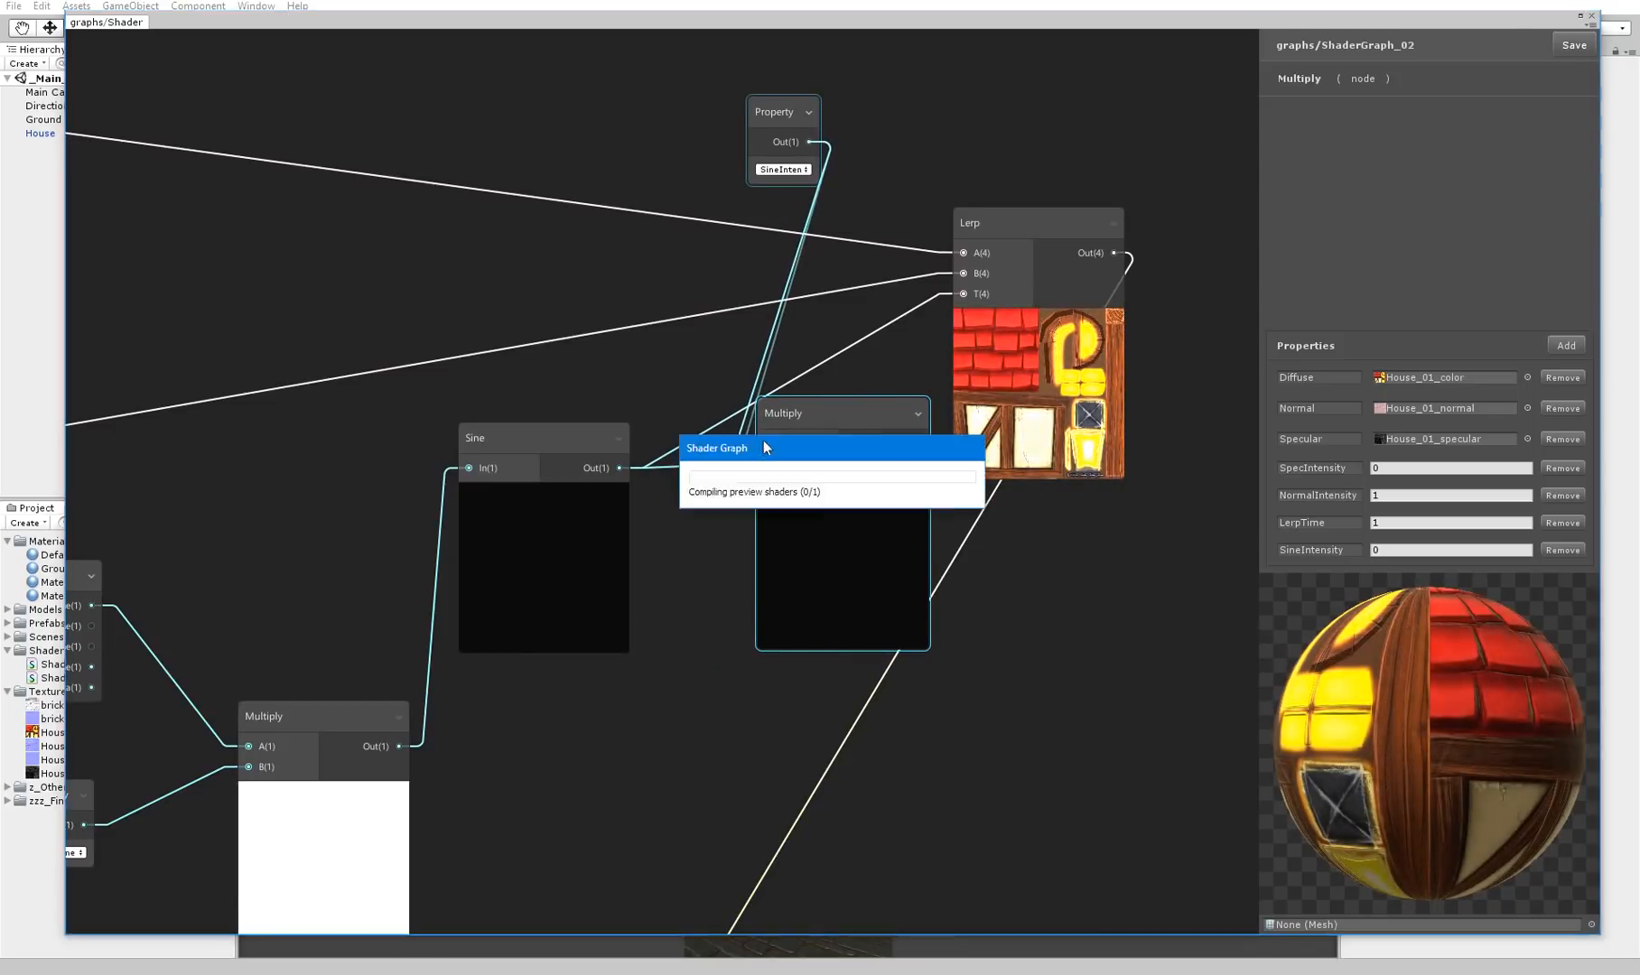
# Line up the SineIntensity, Sine and Multiply nodes and connect the Multiply output to the Lerp node's T input
pyautogui.moveTo(775, 110); pyautogui.dragTo(596, 125)
pyautogui.moveTo(551, 435); pyautogui.dragTo(545, 440)
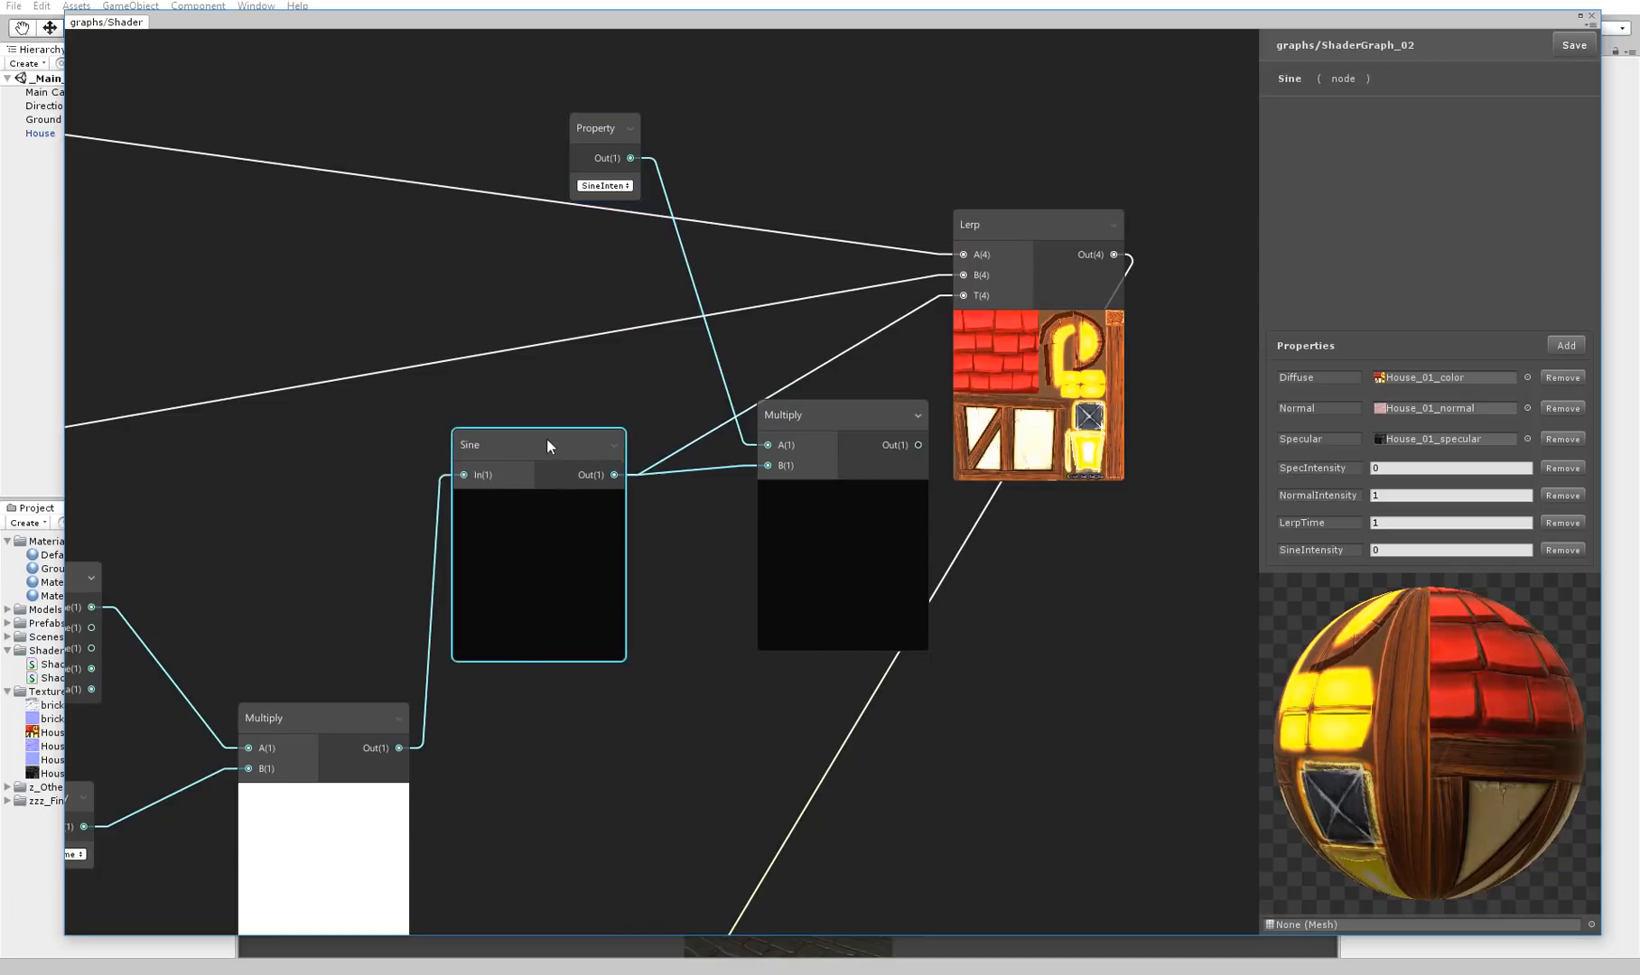
pyautogui.moveTo(809, 408); pyautogui.dragTo(746, 416)
pyautogui.moveTo(853, 452); pyautogui.dragTo(964, 296)
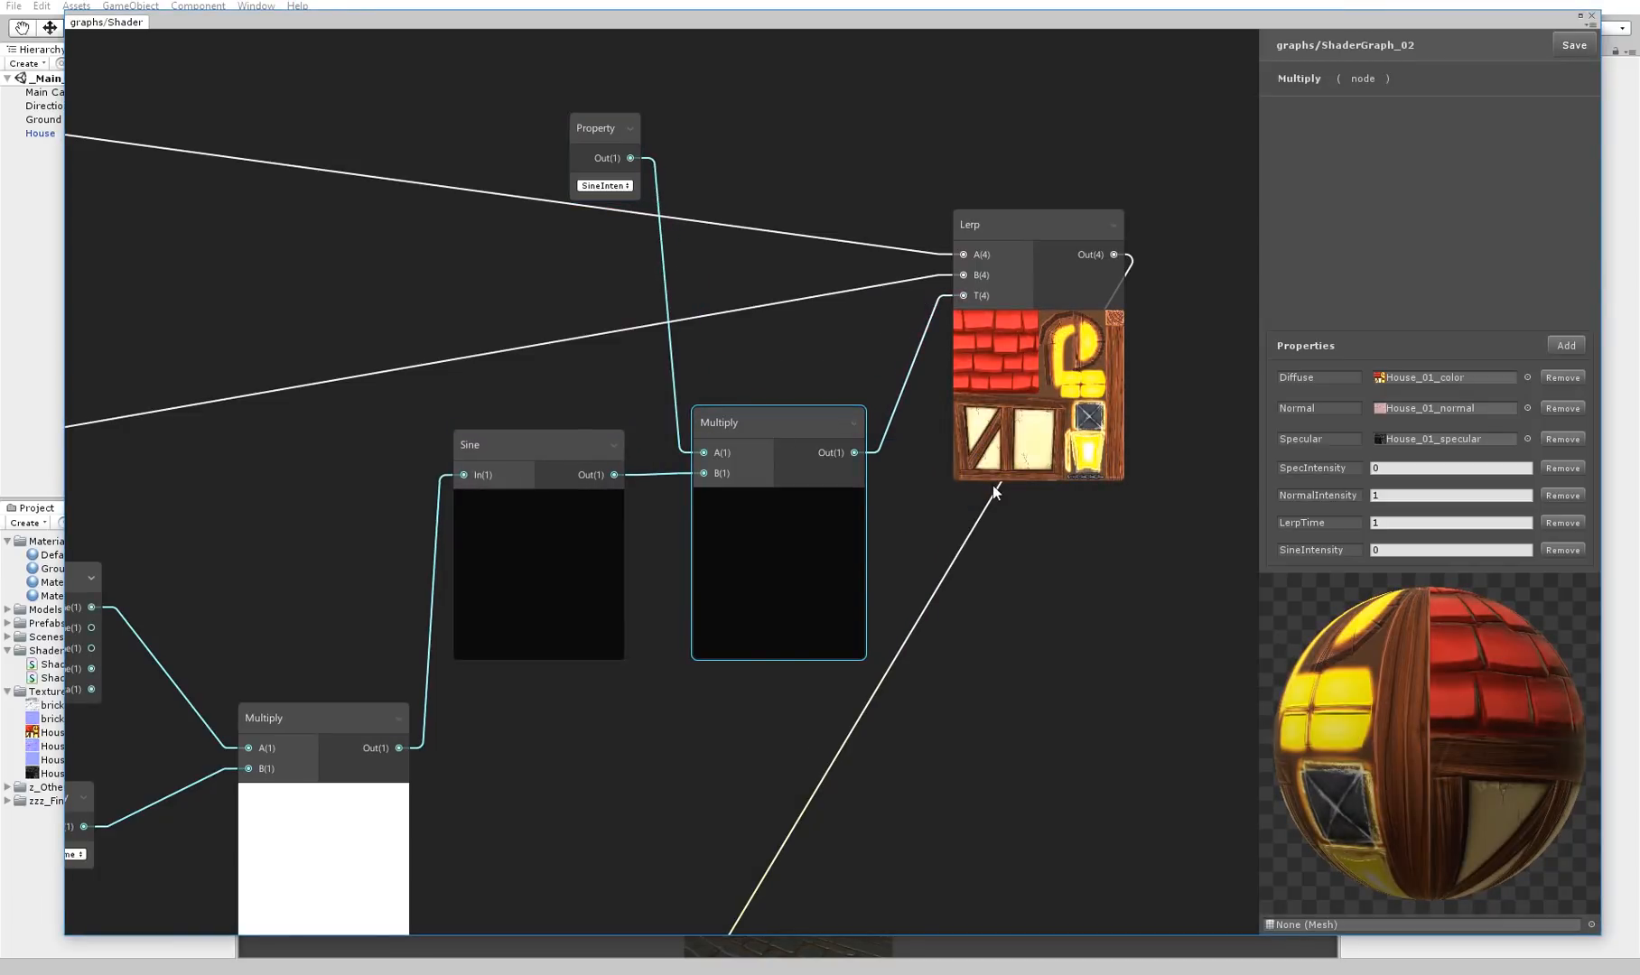
# Try a SineIntensity default of 1, set it to 2 and save the graph
pyautogui.write('1')
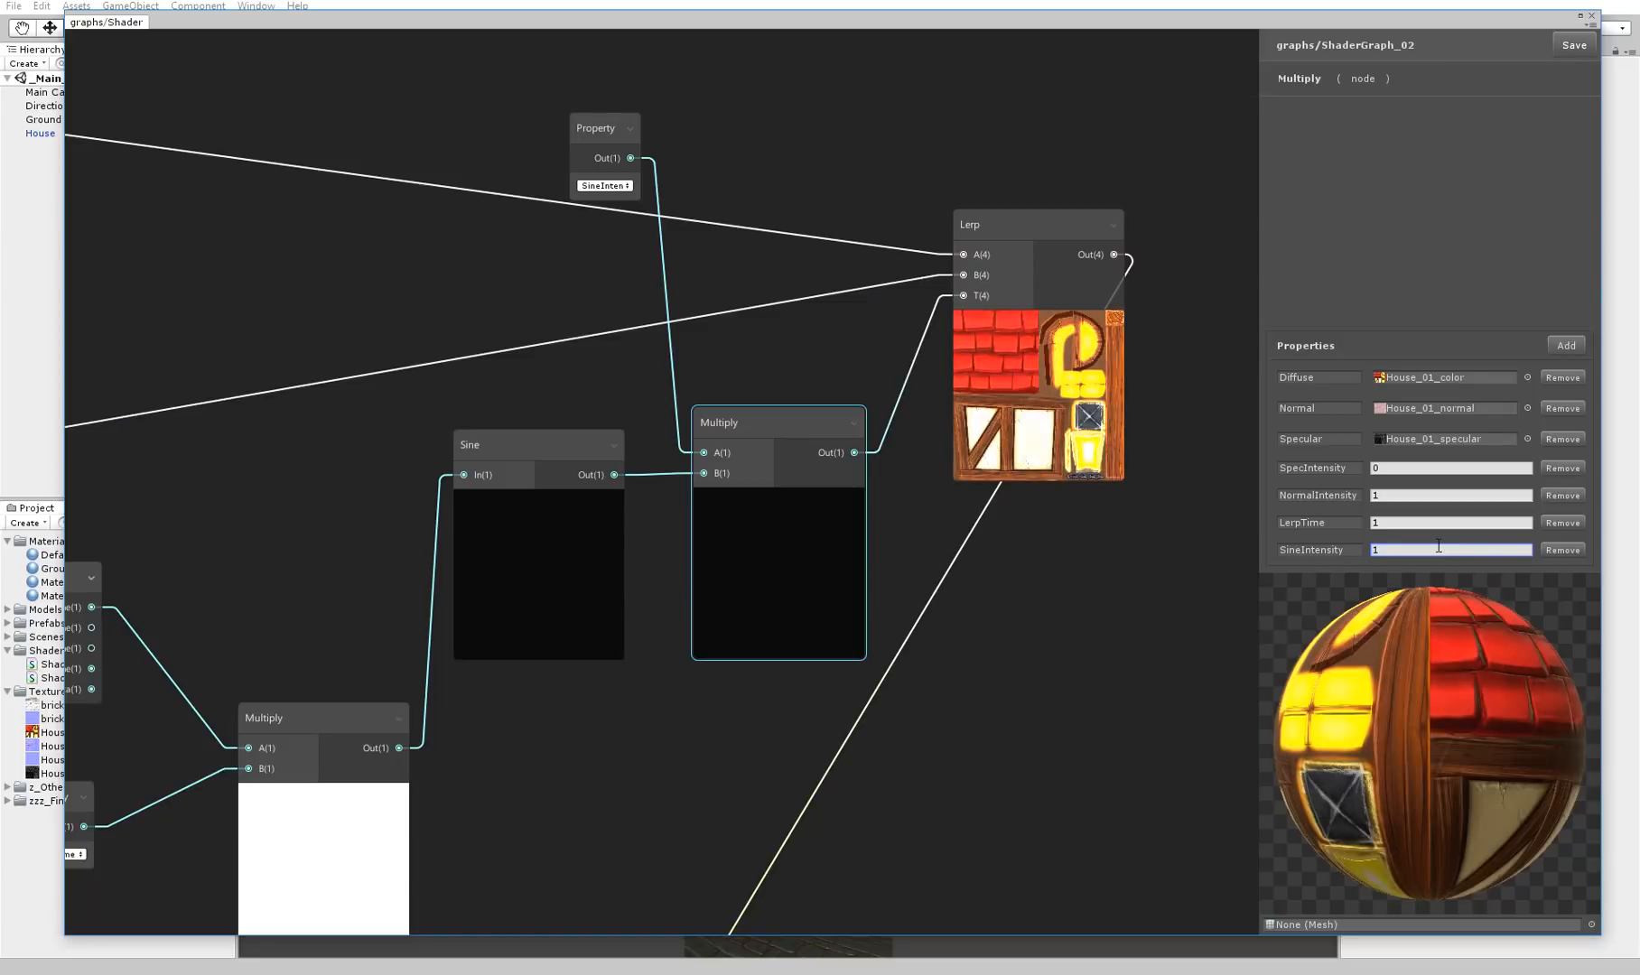
pyautogui.doubleClick(1439, 546)
pyautogui.write('2')
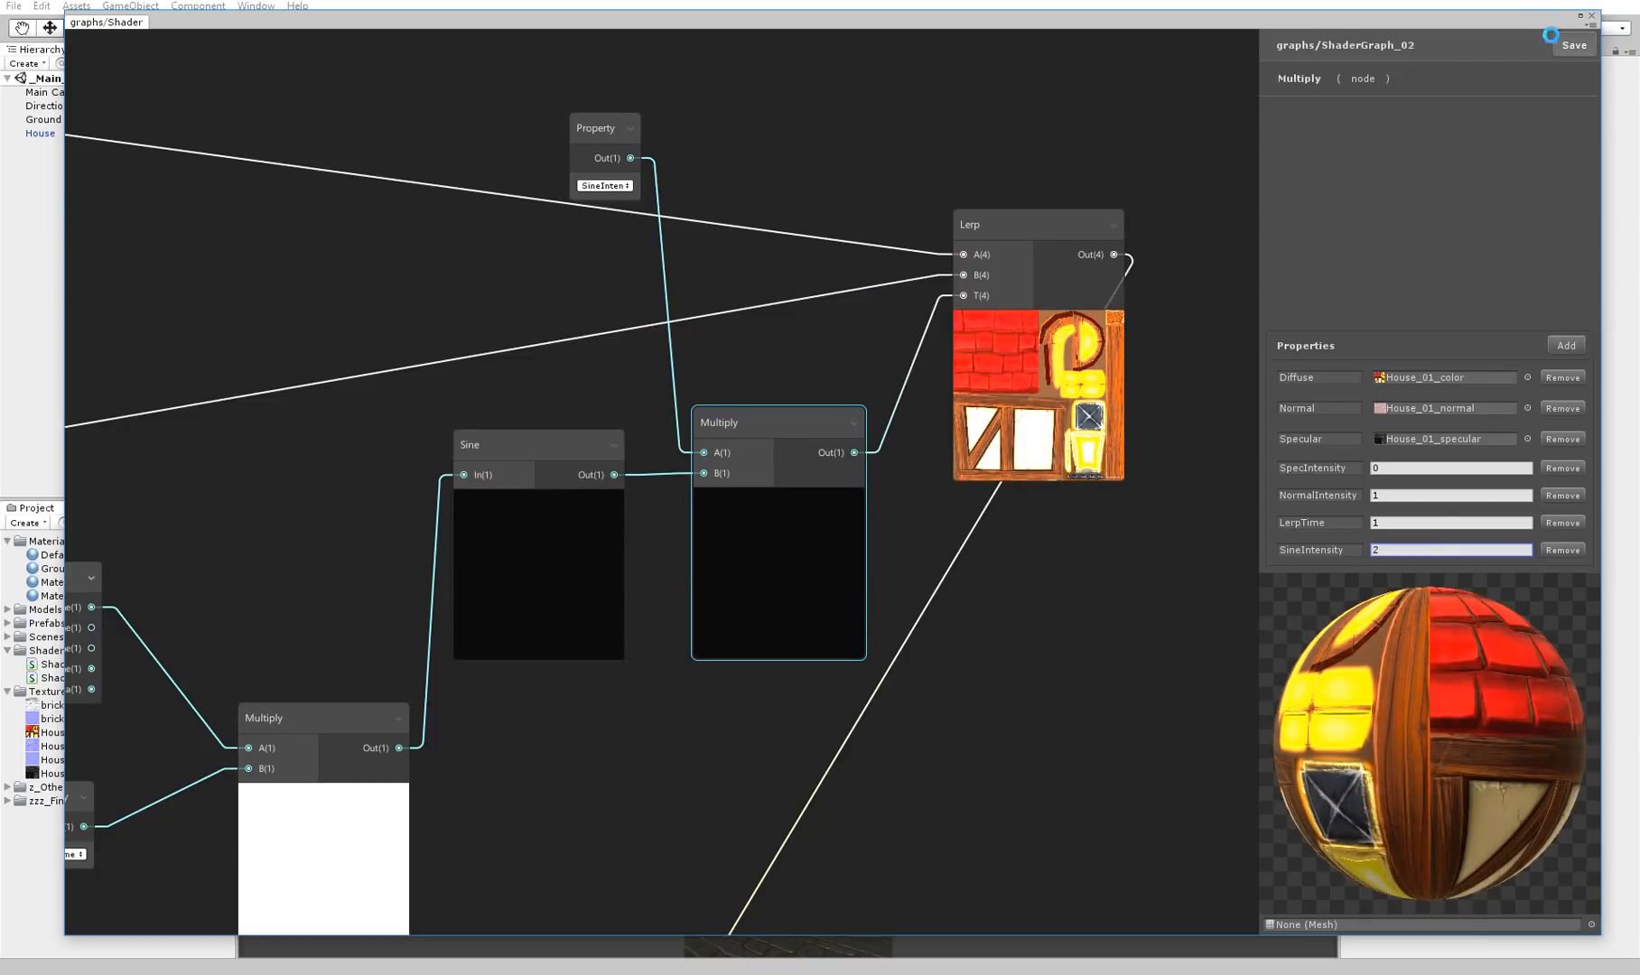
# Uncover the scene, select the house and set its material's SineIntensity to 1
pyautogui.moveTo(1518, 16); pyautogui.dragTo(1425, 920)
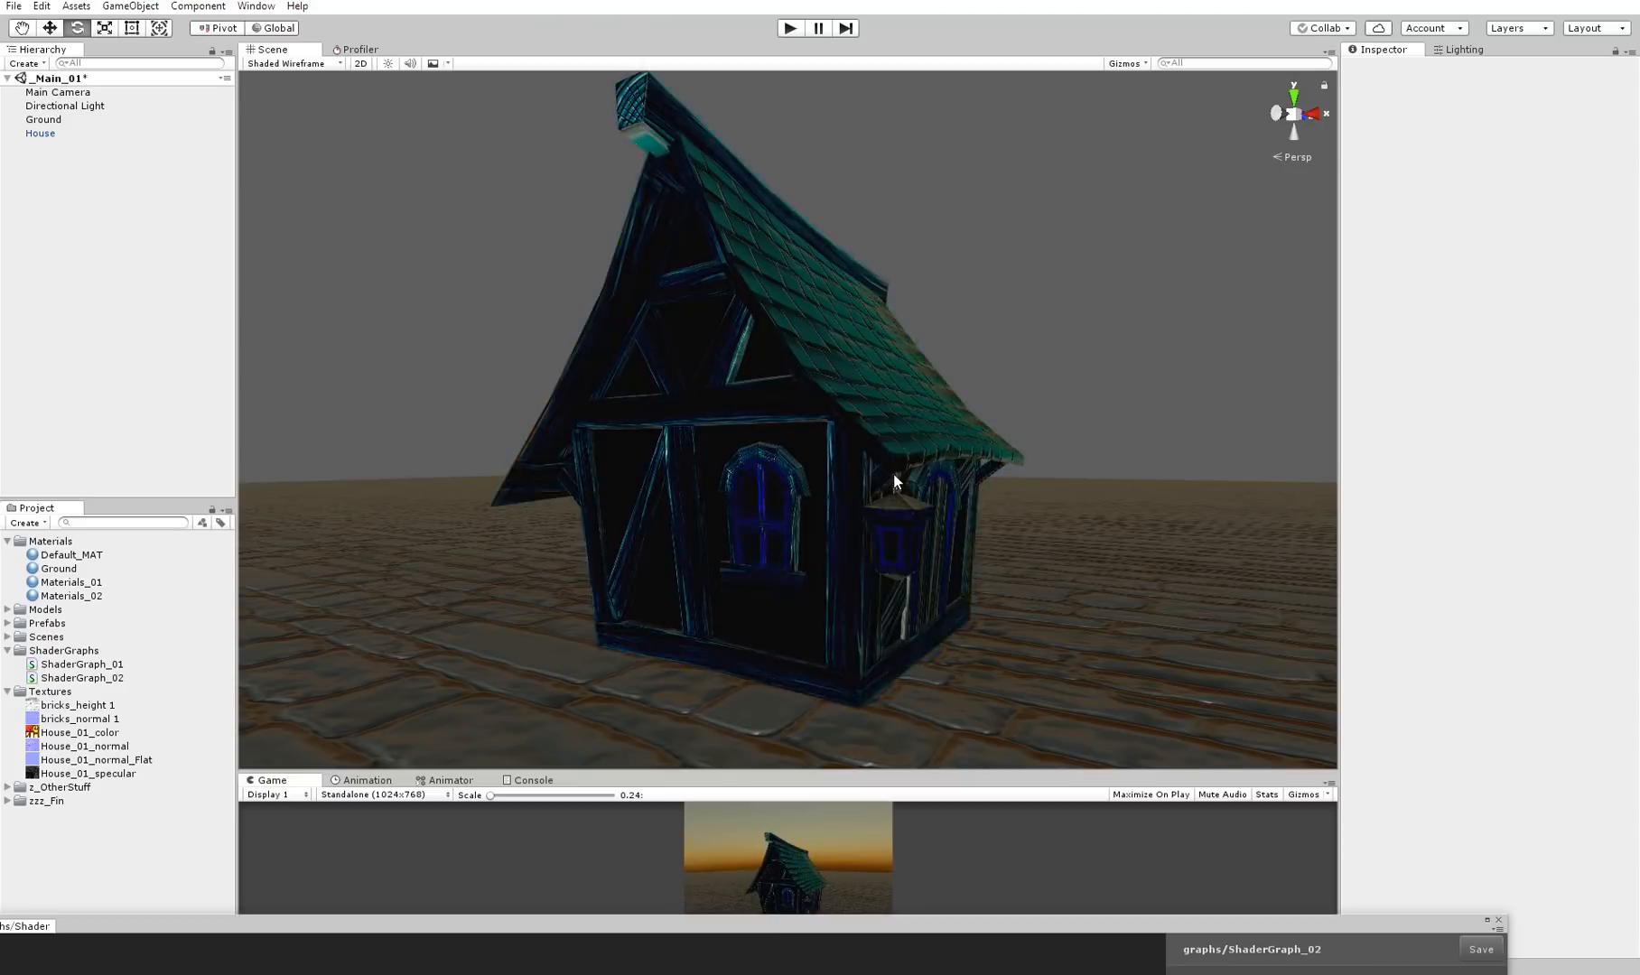
pyautogui.click(893, 476)
pyautogui.click(1606, 575)
pyautogui.write('1')
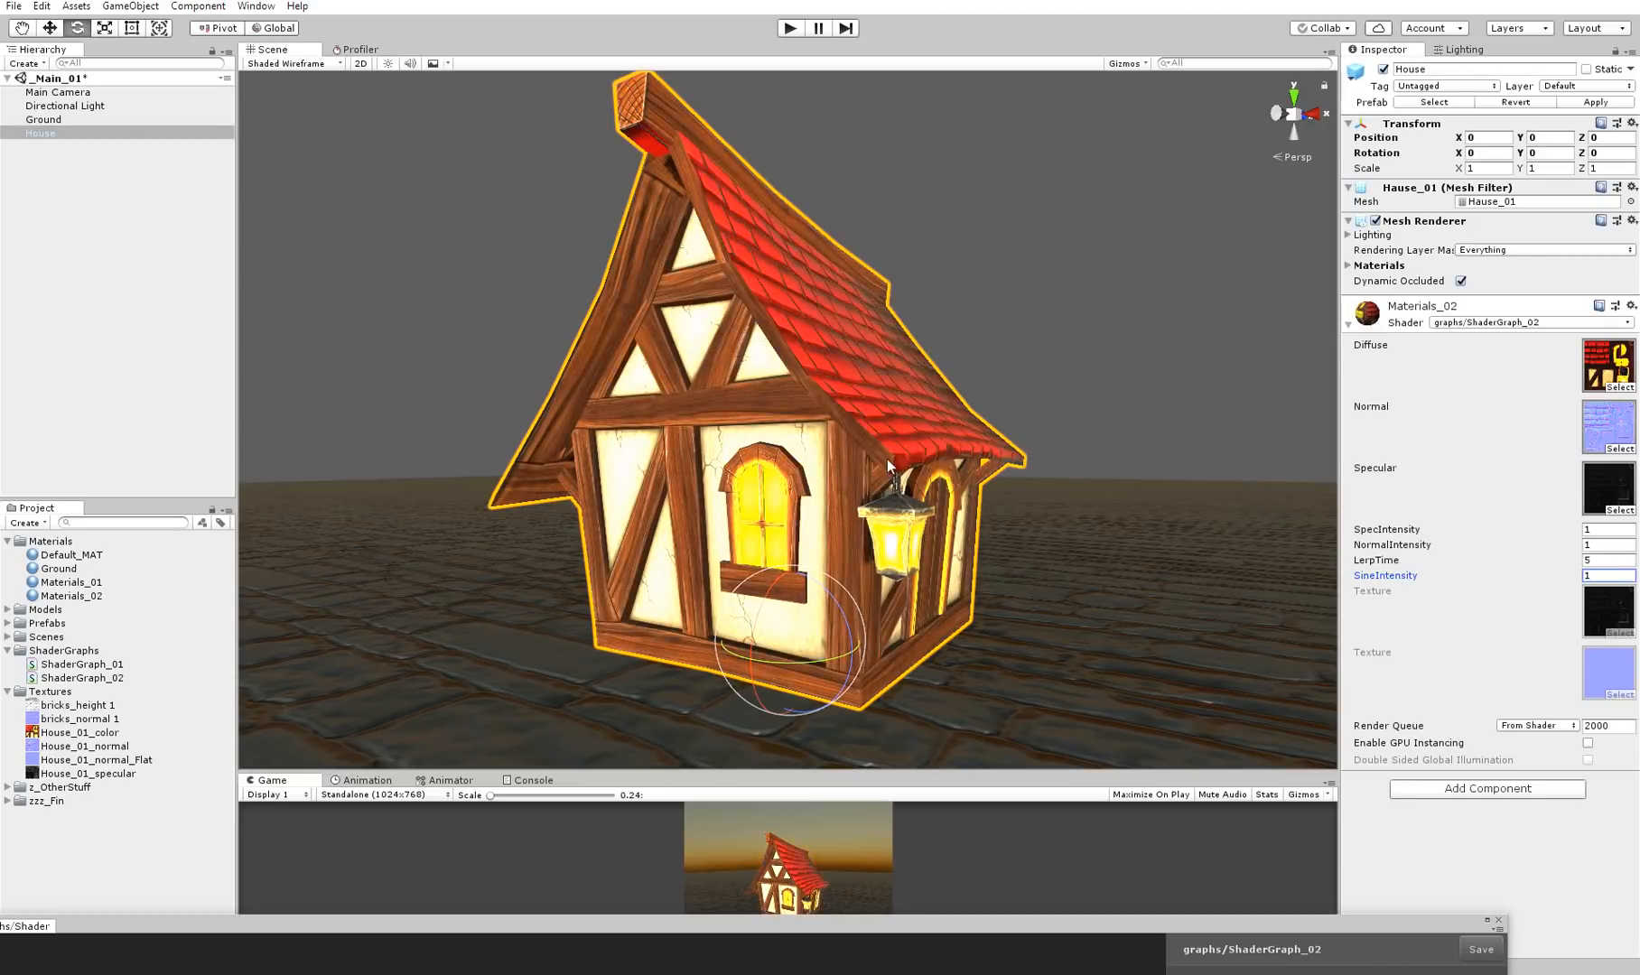
pyautogui.keyDown('alt'); pyautogui.moveTo(961, 459); pyautogui.dragTo(947, 450); pyautogui.keyUp('alt')
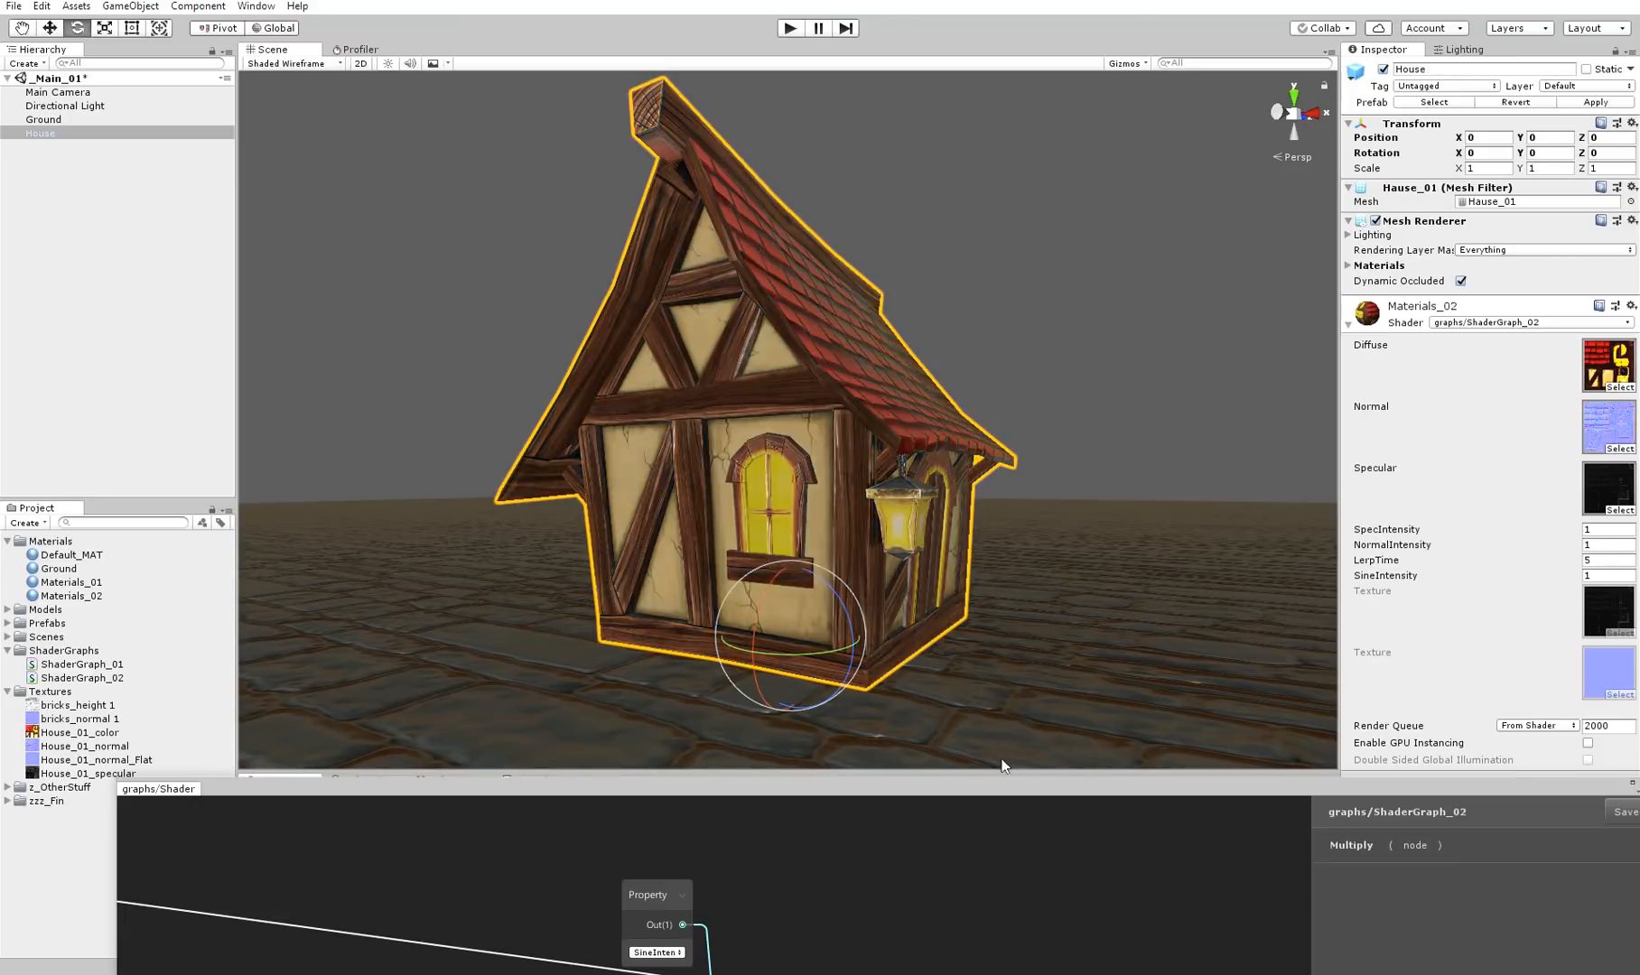
# Return to the graph and delete the color Lerp, Sine, Time, both Multiply nodes, their properties and the second color texture sample
pyautogui.moveTo(1005, 790); pyautogui.dragTo(968, 708)
pyautogui.doubleClick(870, 706)
pyautogui.scroll(-5, 870, 480)
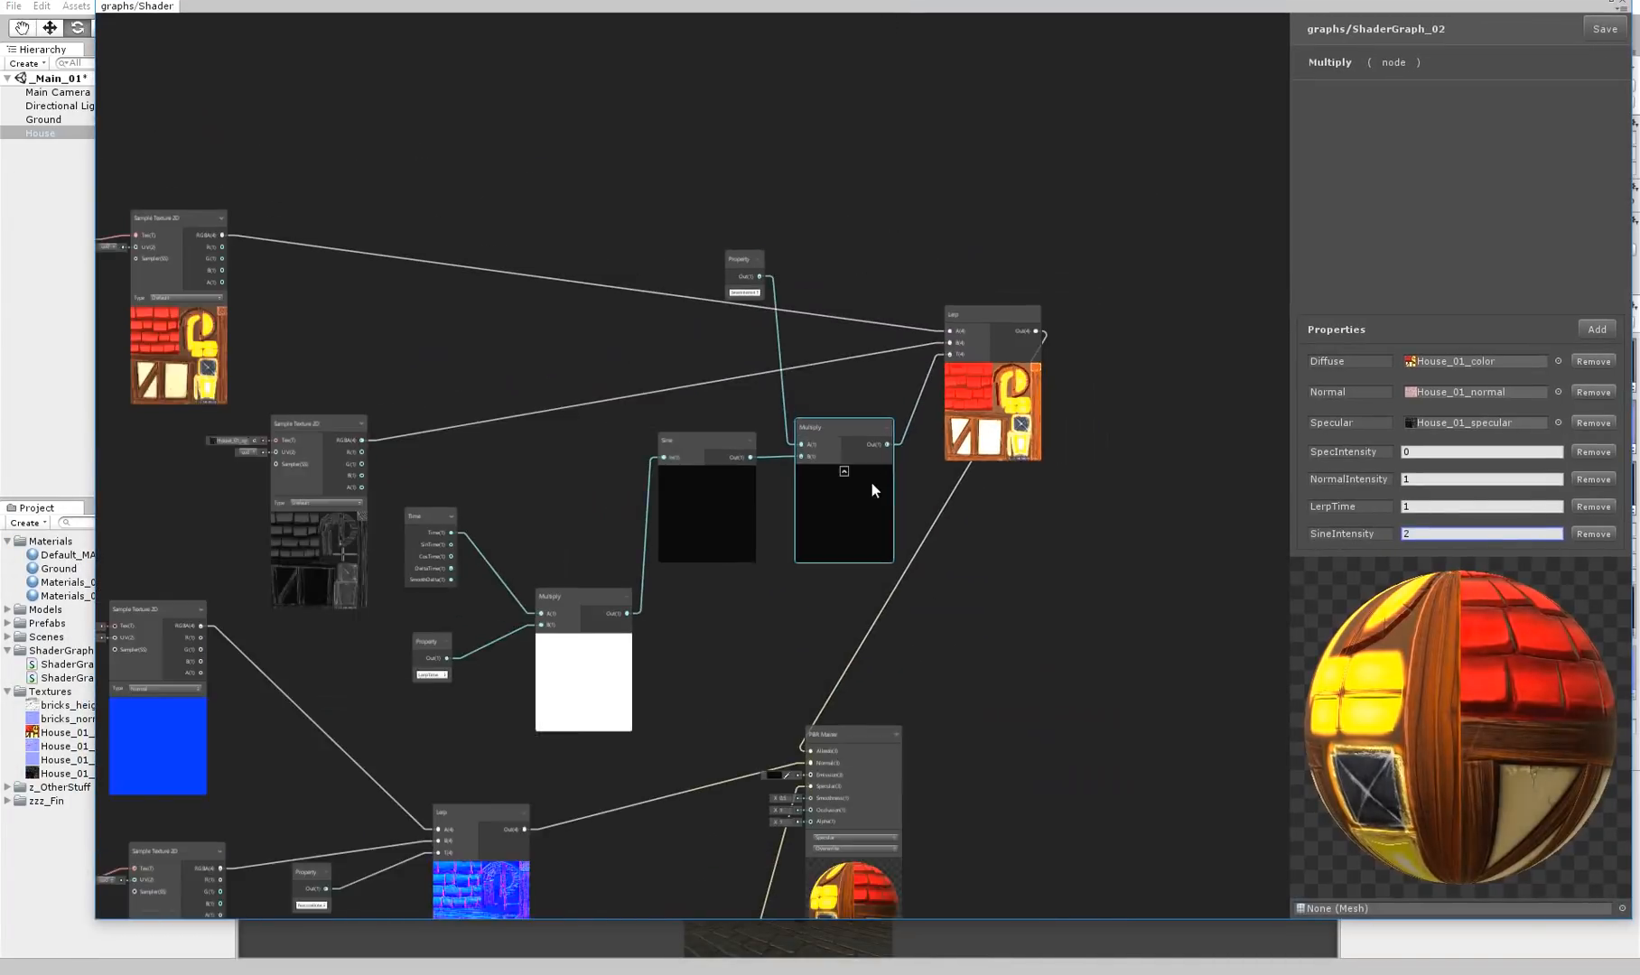
pyautogui.scroll(-2, 1045, 507)
pyautogui.scroll(2, 1013, 442)
pyautogui.moveTo(1009, 617); pyautogui.dragTo(1052, 534, button='middle')
pyautogui.moveTo(1159, 572); pyautogui.dragTo(1158, 569)
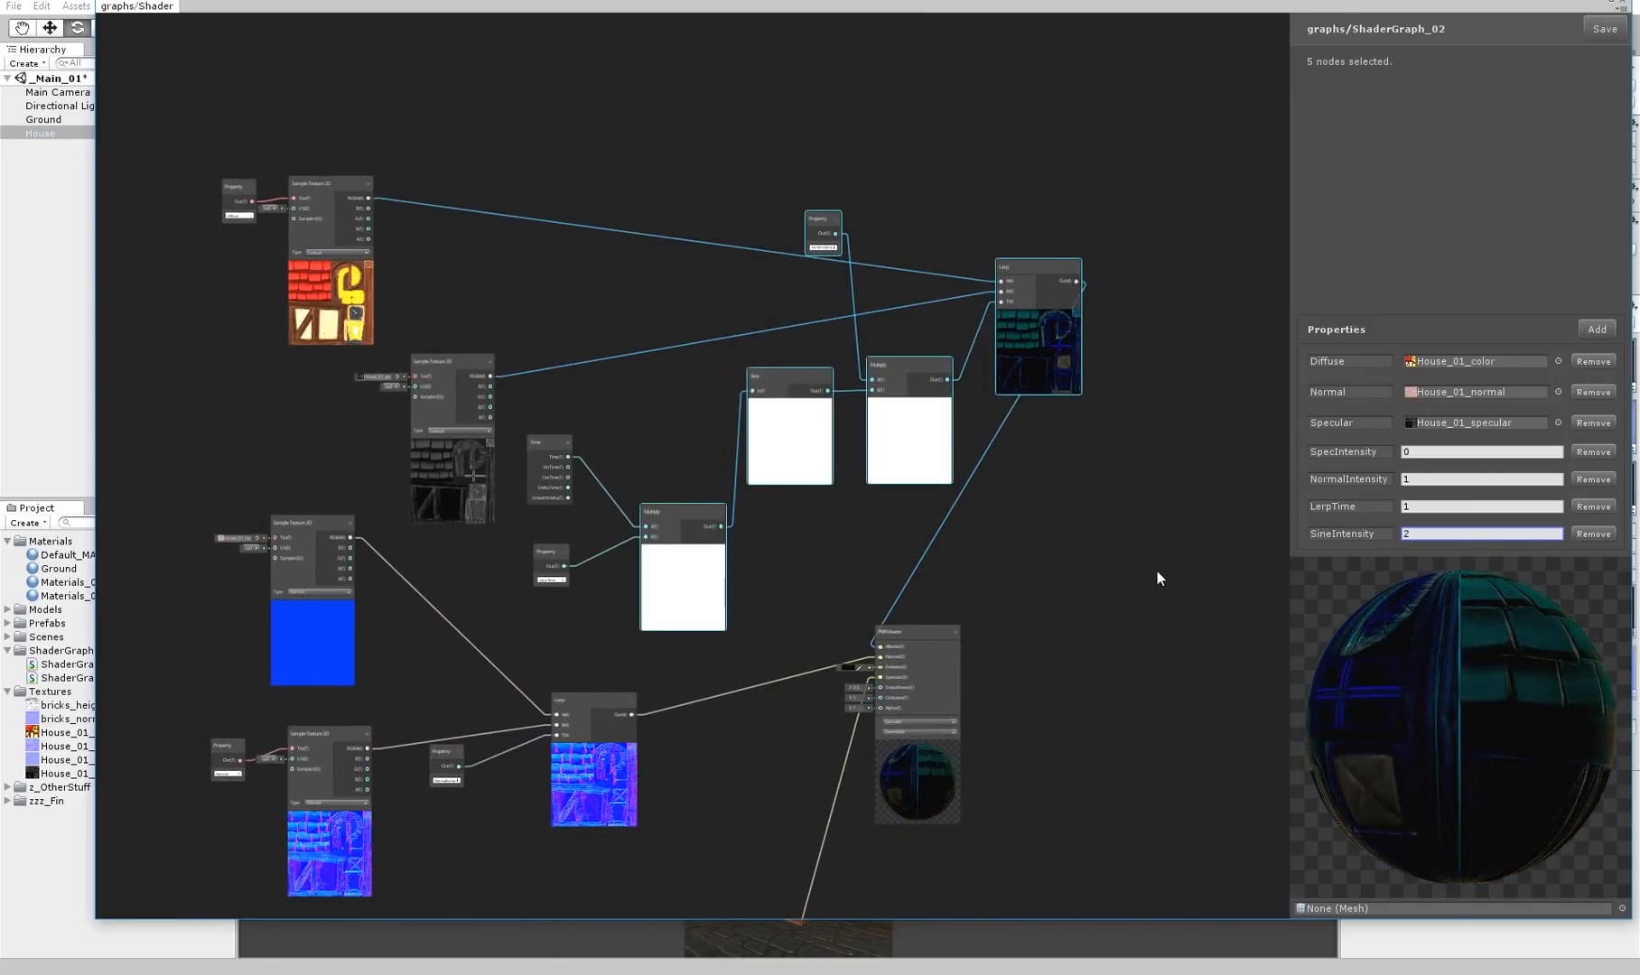
pyautogui.click(573, 149)
pyautogui.moveTo(1141, 559); pyautogui.dragTo(1141, 559)
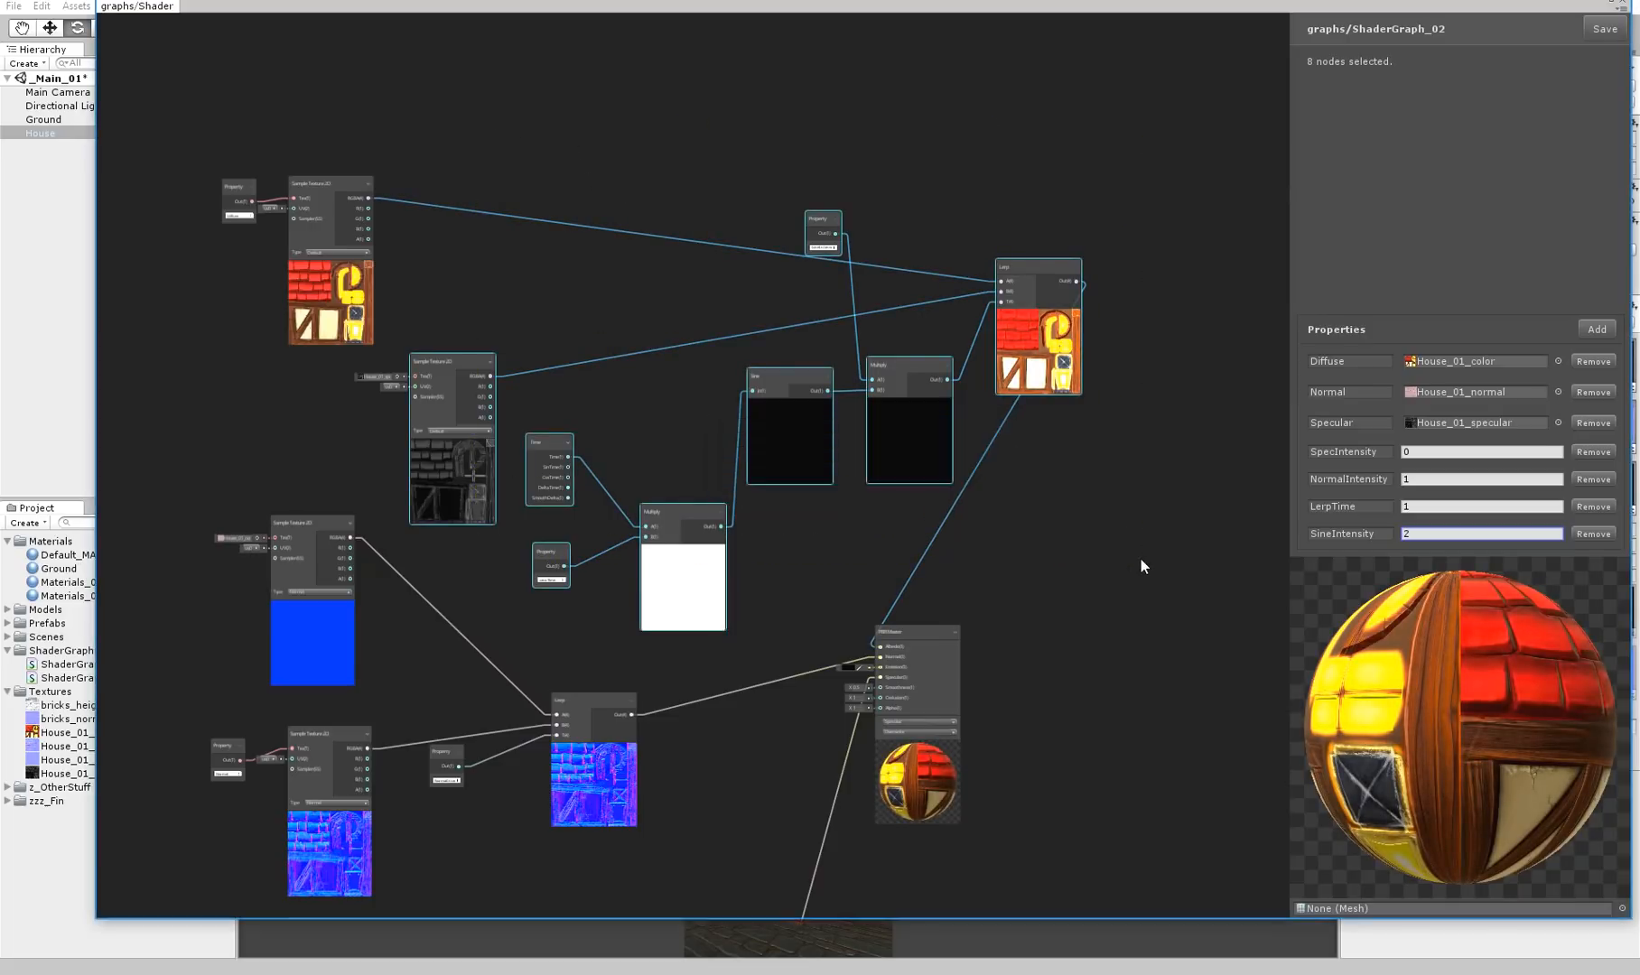
pyautogui.press('Delete')
# Connect the diffuse texture sample's RGBA output to the PBR Master's Albedo input
pyautogui.moveTo(362, 209); pyautogui.dragTo(482, 372)
pyautogui.scroll(4, 713, 486)
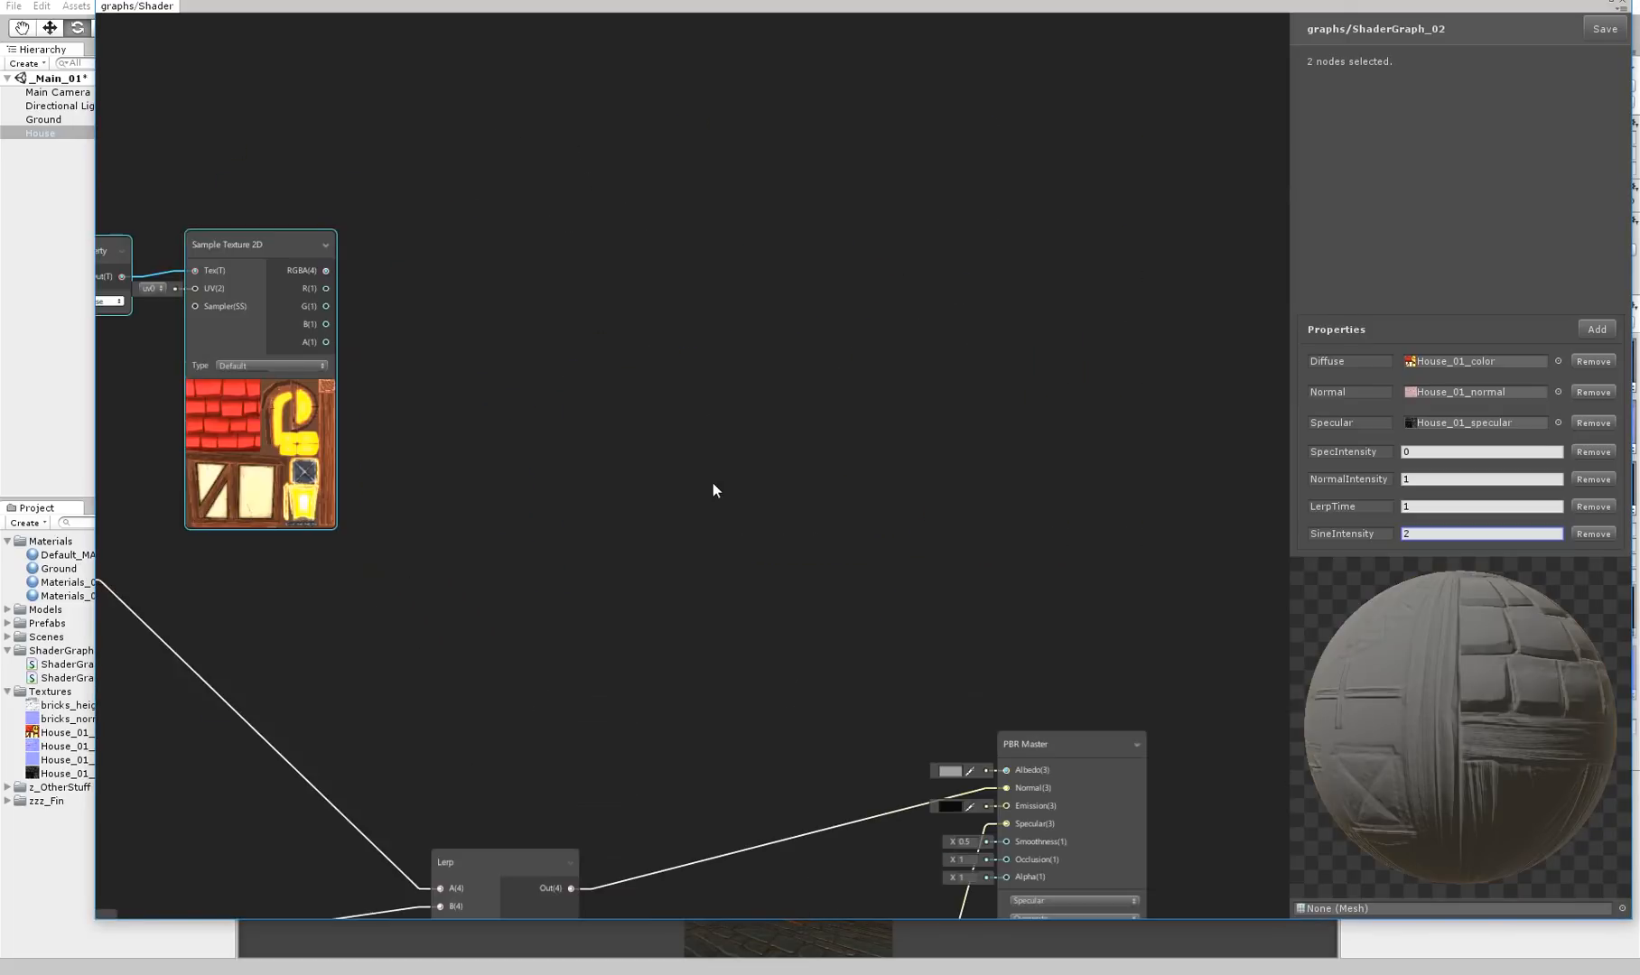
pyautogui.moveTo(895, 702); pyautogui.dragTo(1019, 675)
# Add a Multiply node and connect the diffuse texture sample's RGBA output to its B input
pyautogui.click(926, 358)
pyautogui.moveTo(766, 288); pyautogui.dragTo(885, 396, button='middle')
pyautogui.rightClick(842, 327)
pyautogui.click(858, 339)
pyautogui.write('mul')
pyautogui.press('Return')
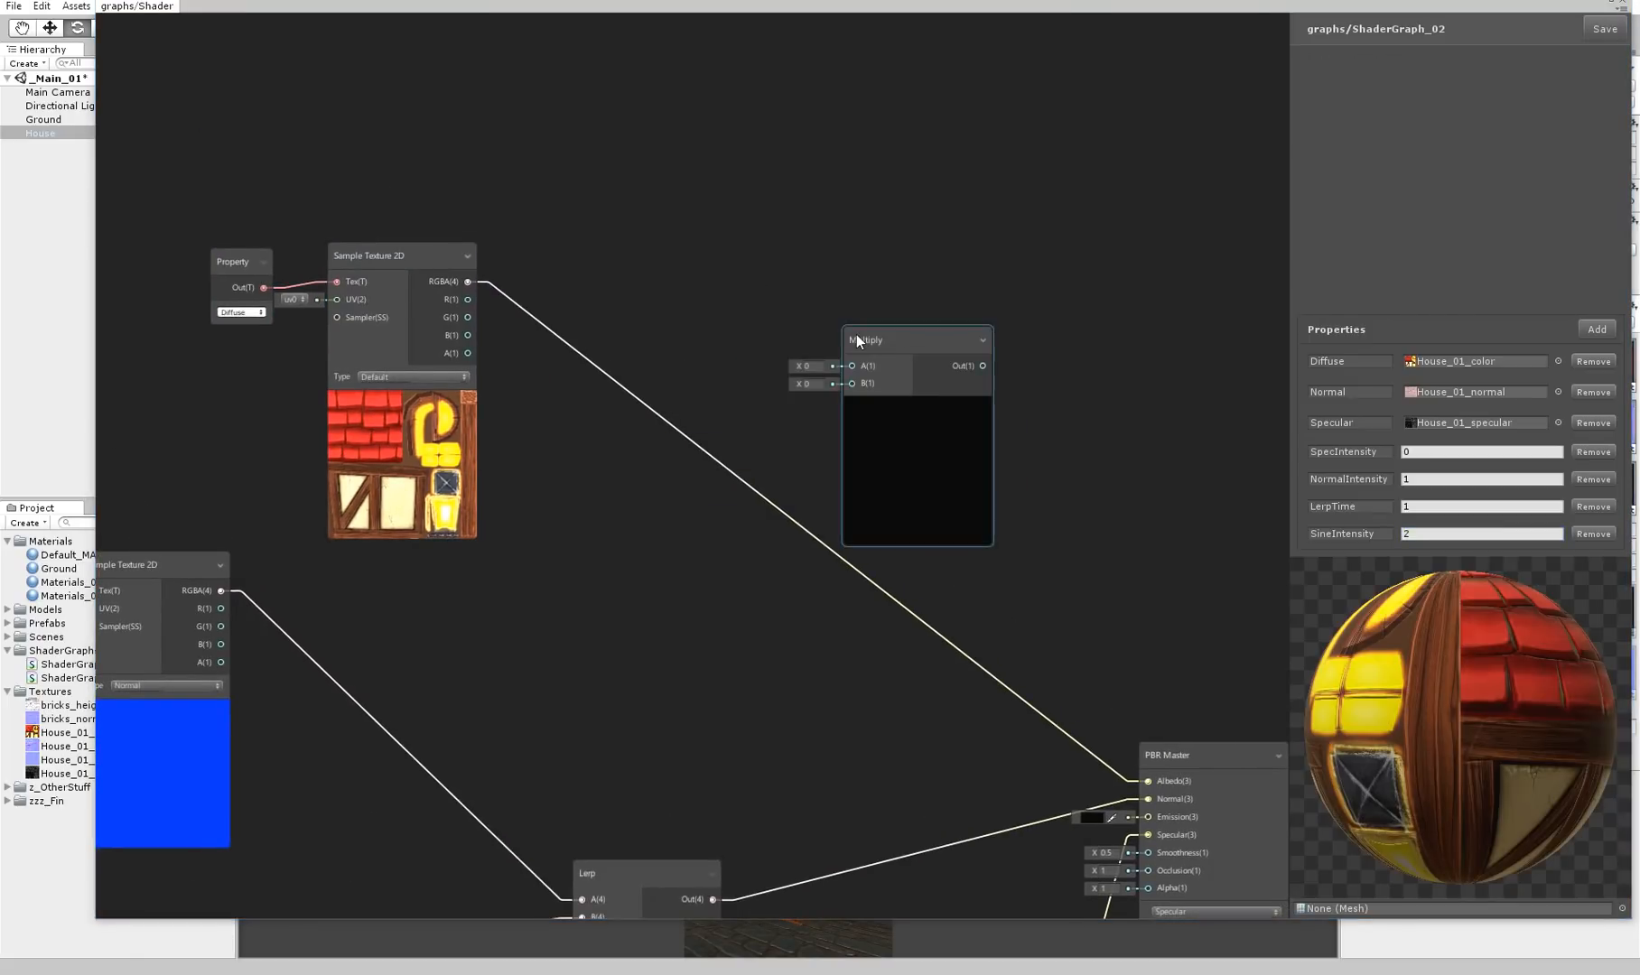
pyautogui.moveTo(875, 341); pyautogui.dragTo(823, 213)
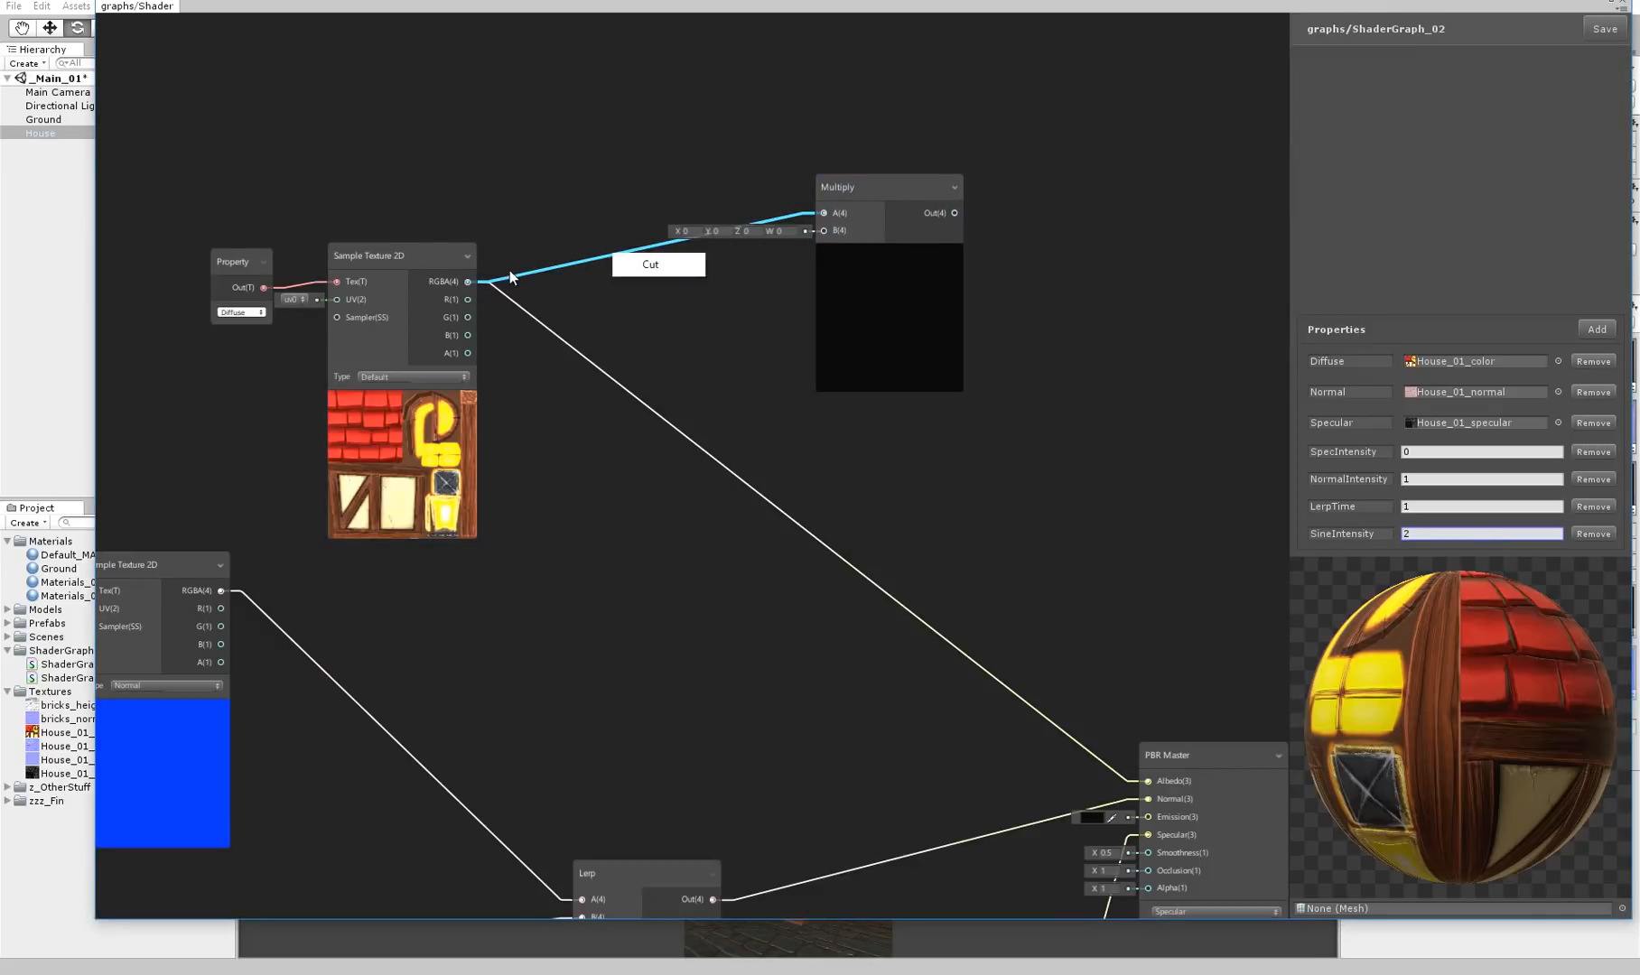
pyautogui.click(619, 266)
pyautogui.moveTo(854, 228); pyautogui.dragTo(824, 230)
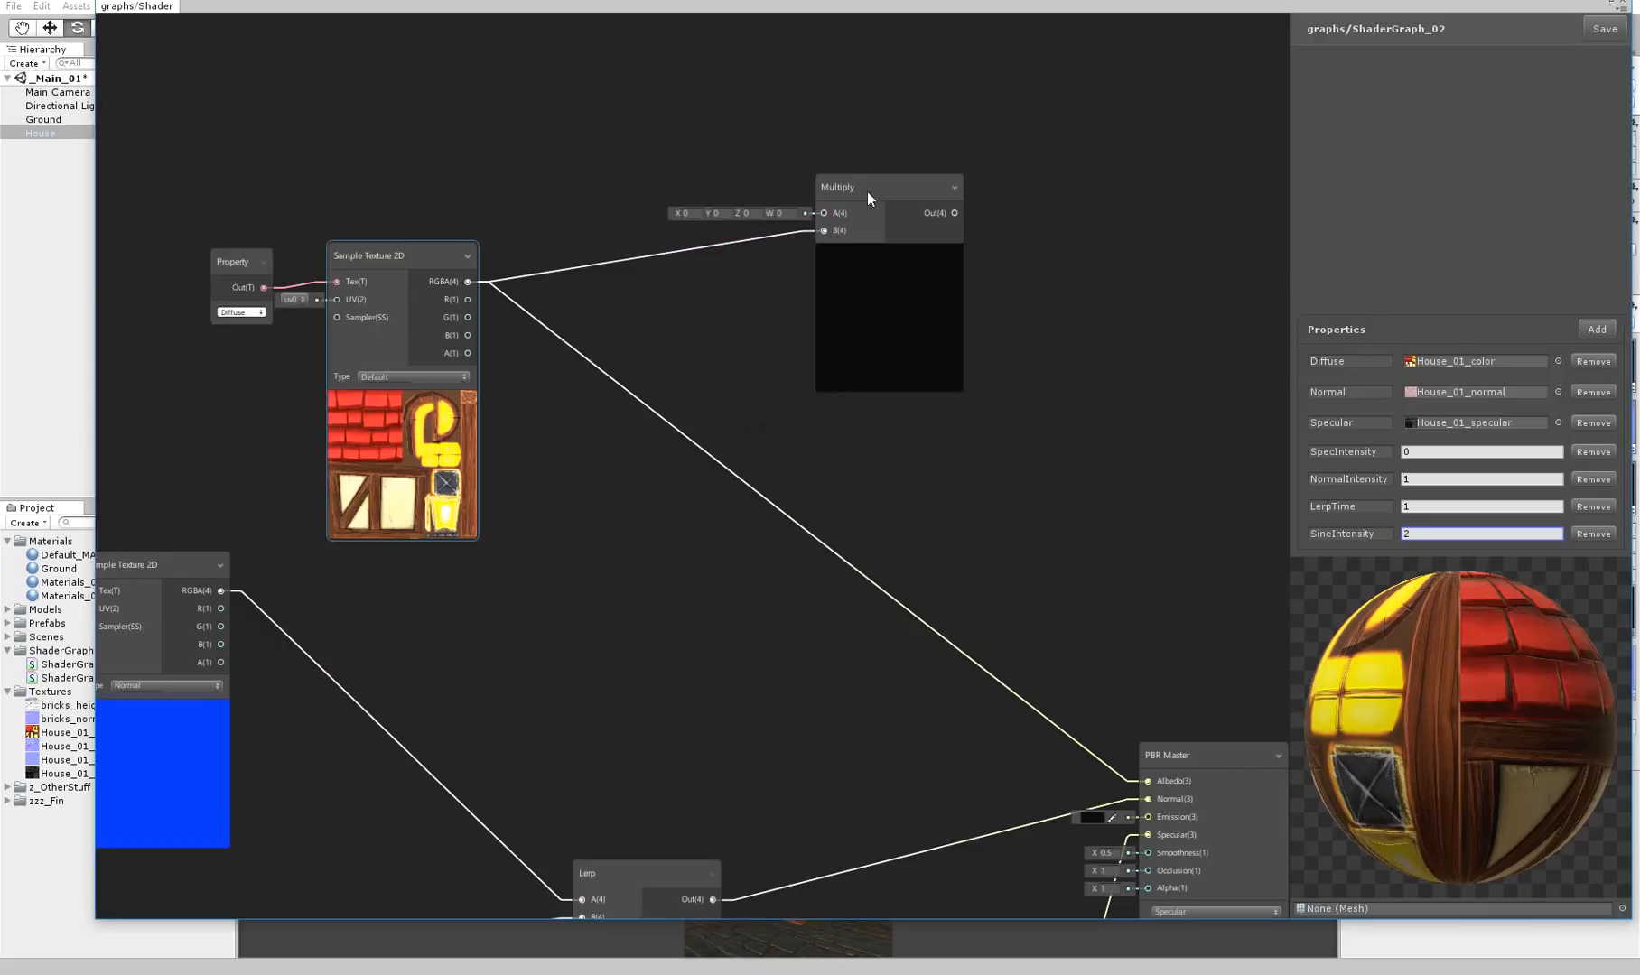
# Remove the LerpTime and SineIntensity properties and add a DiffuseIntensity property with a default of 1
pyautogui.moveTo(755, 173); pyautogui.dragTo(772, 269, button='middle')
pyautogui.rightClick(595, 146)
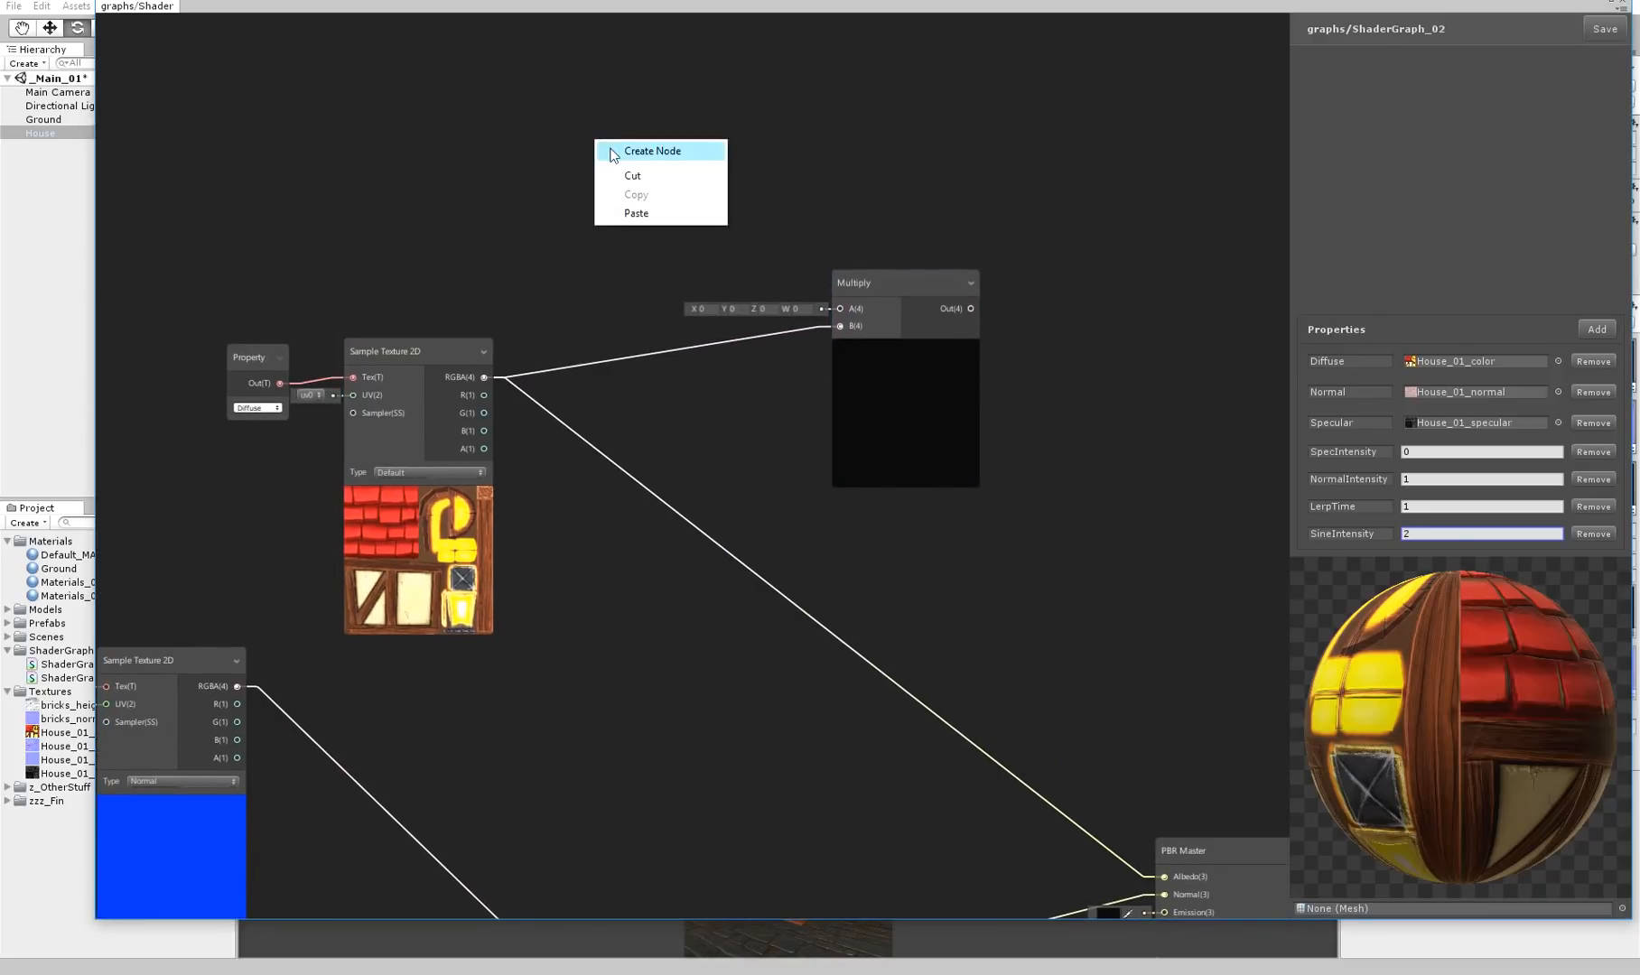
pyautogui.click(1603, 533)
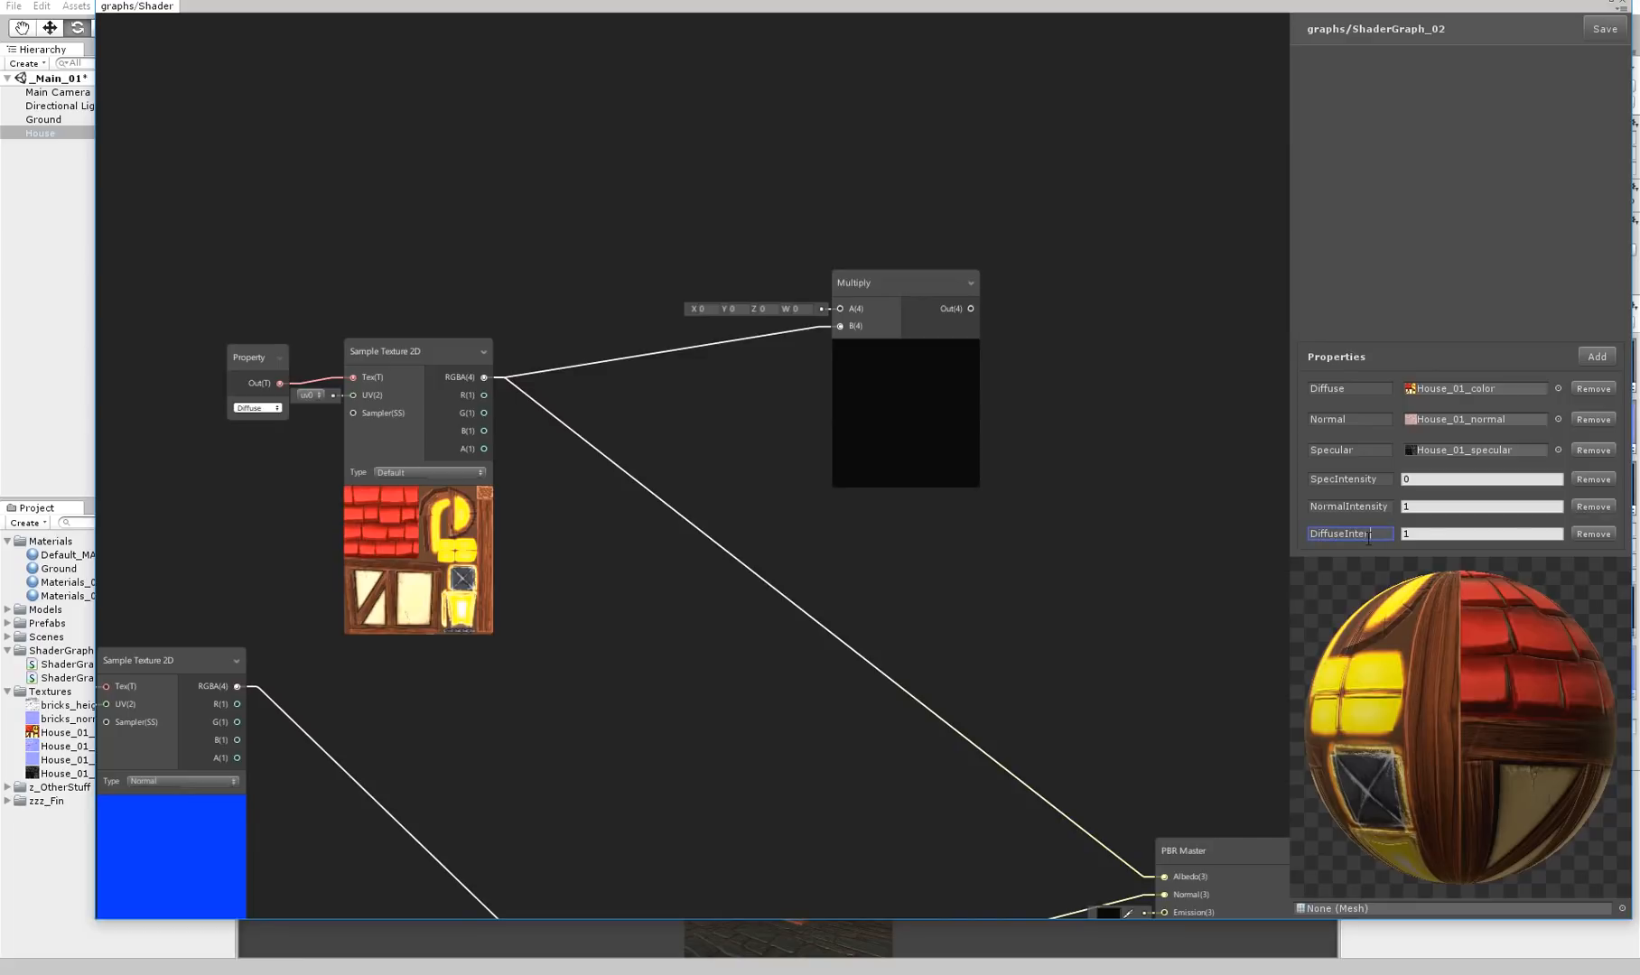
# Add a DiffuseIntensity Property node feeding the Multiply's A input and connect the Multiply output to the PBR Master's Albedo
pyautogui.press('space')
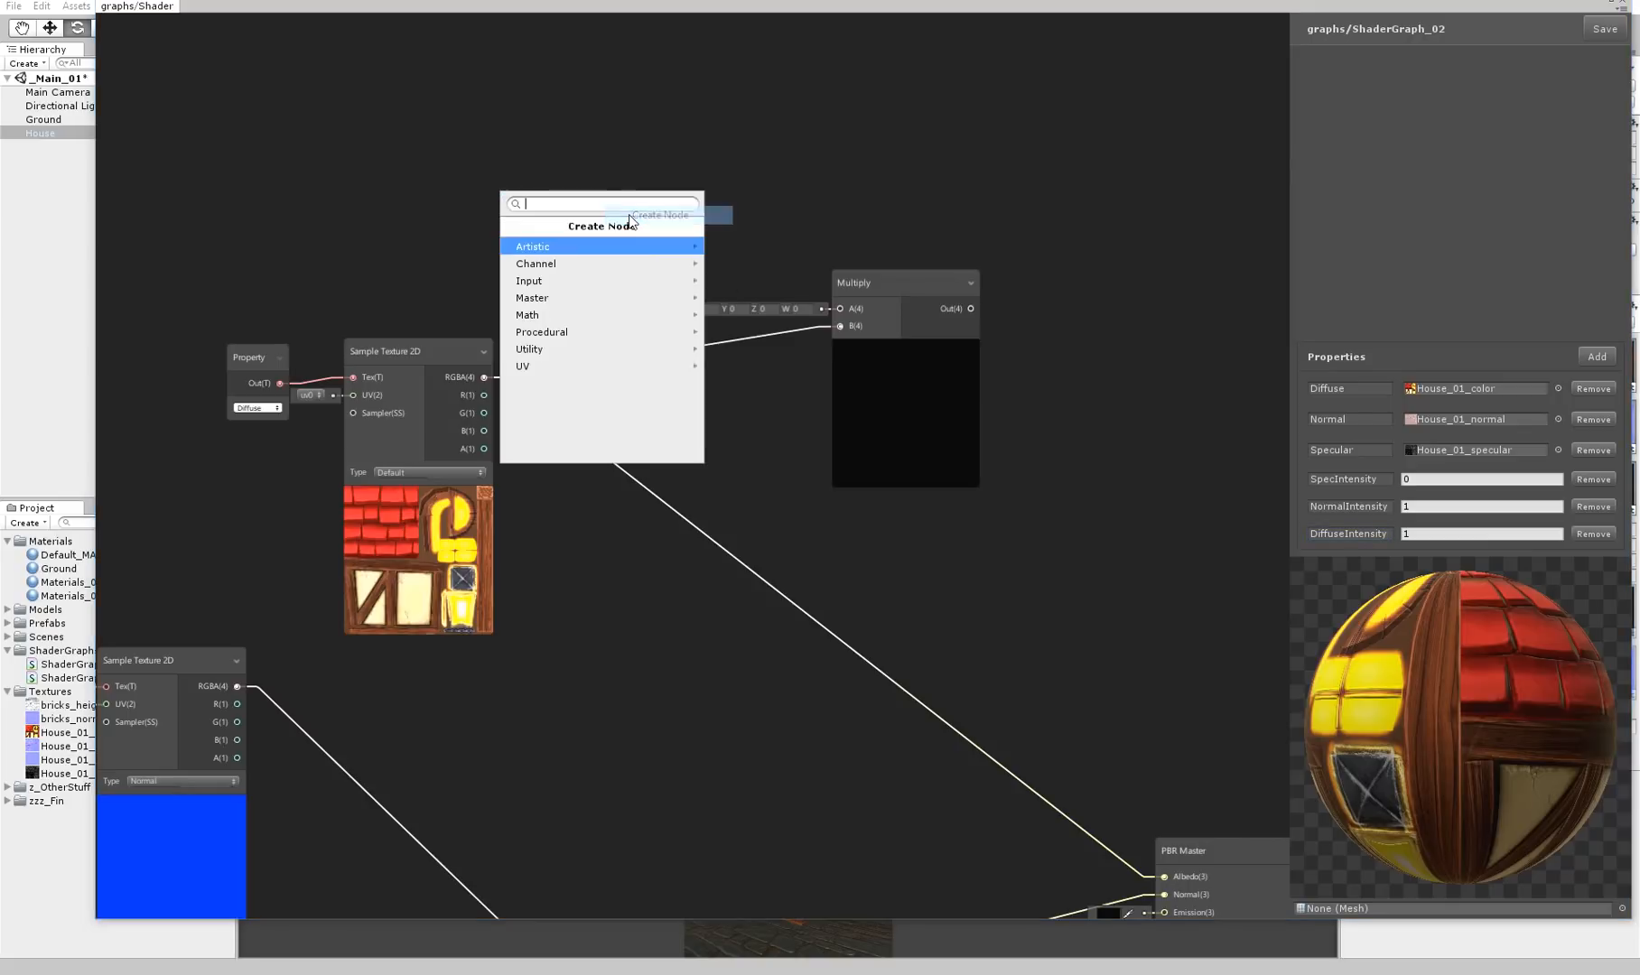
pyautogui.press('Return')
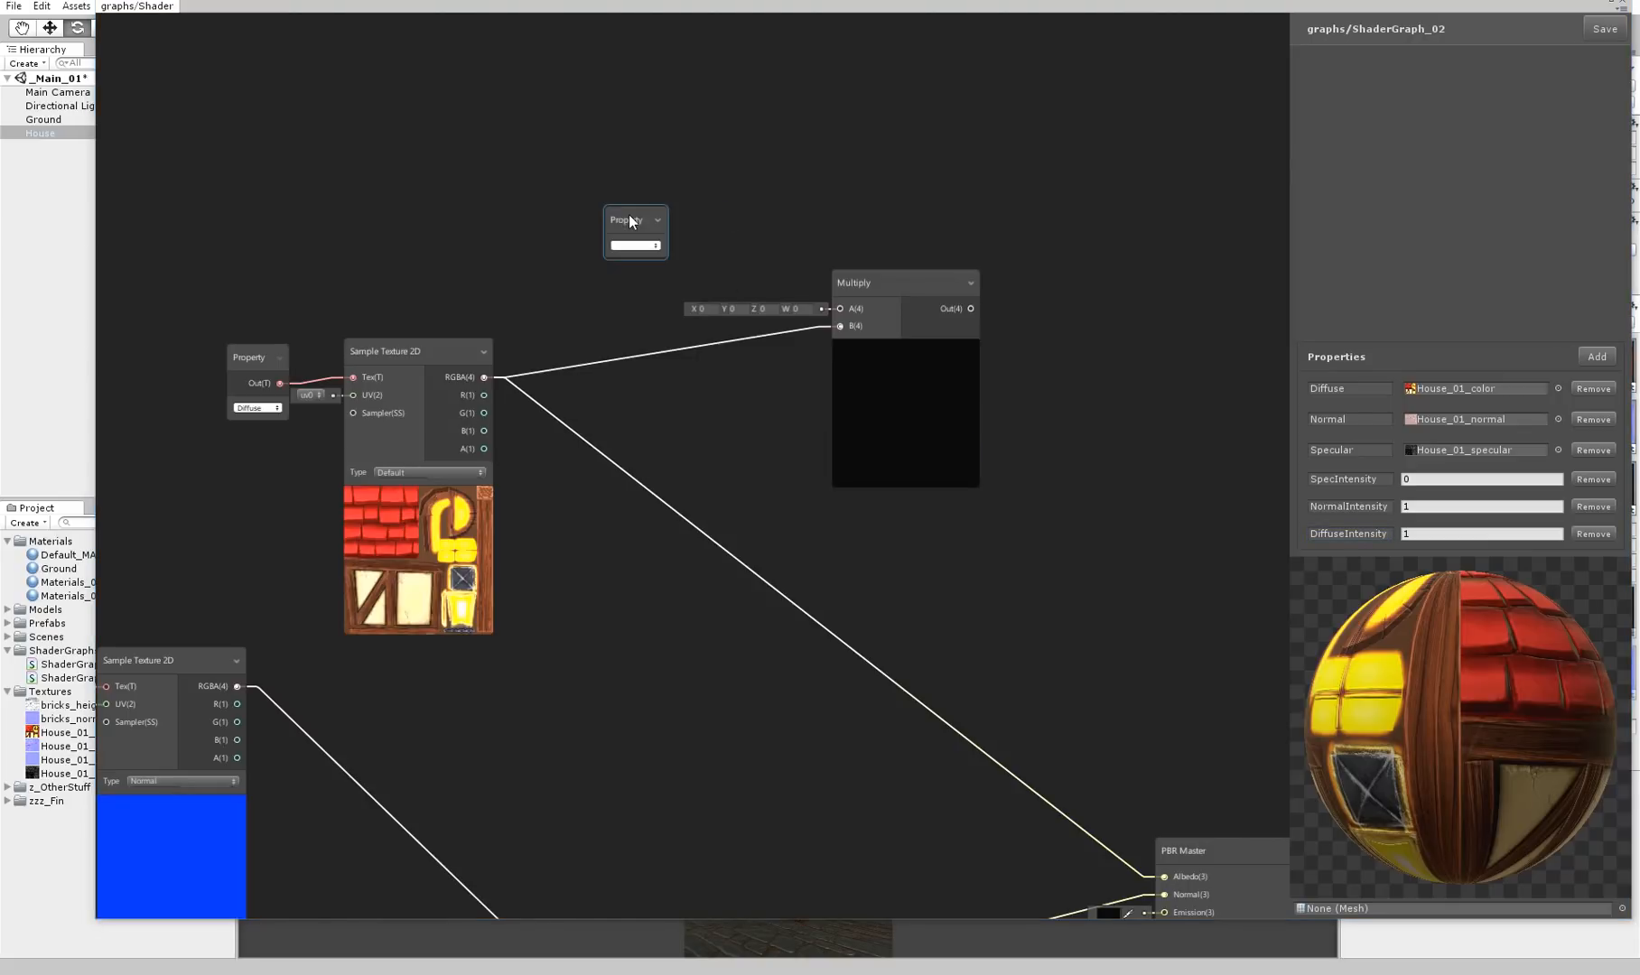
pyautogui.click(629, 246)
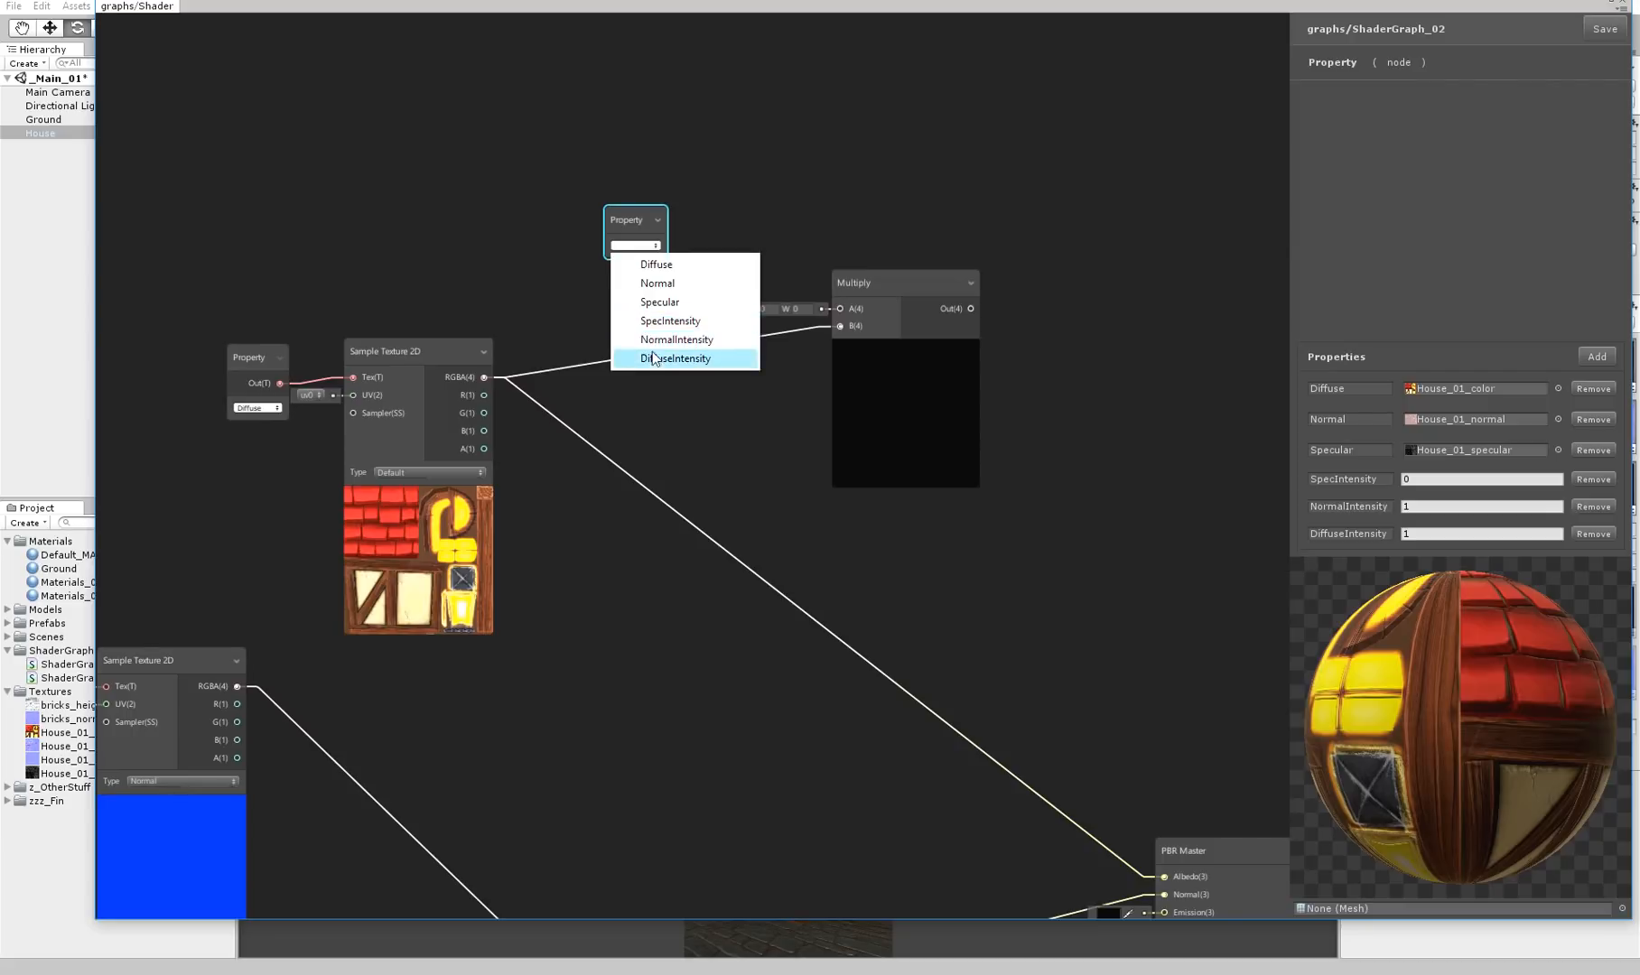
pyautogui.click(687, 358)
pyautogui.moveTo(810, 312); pyautogui.dragTo(816, 310)
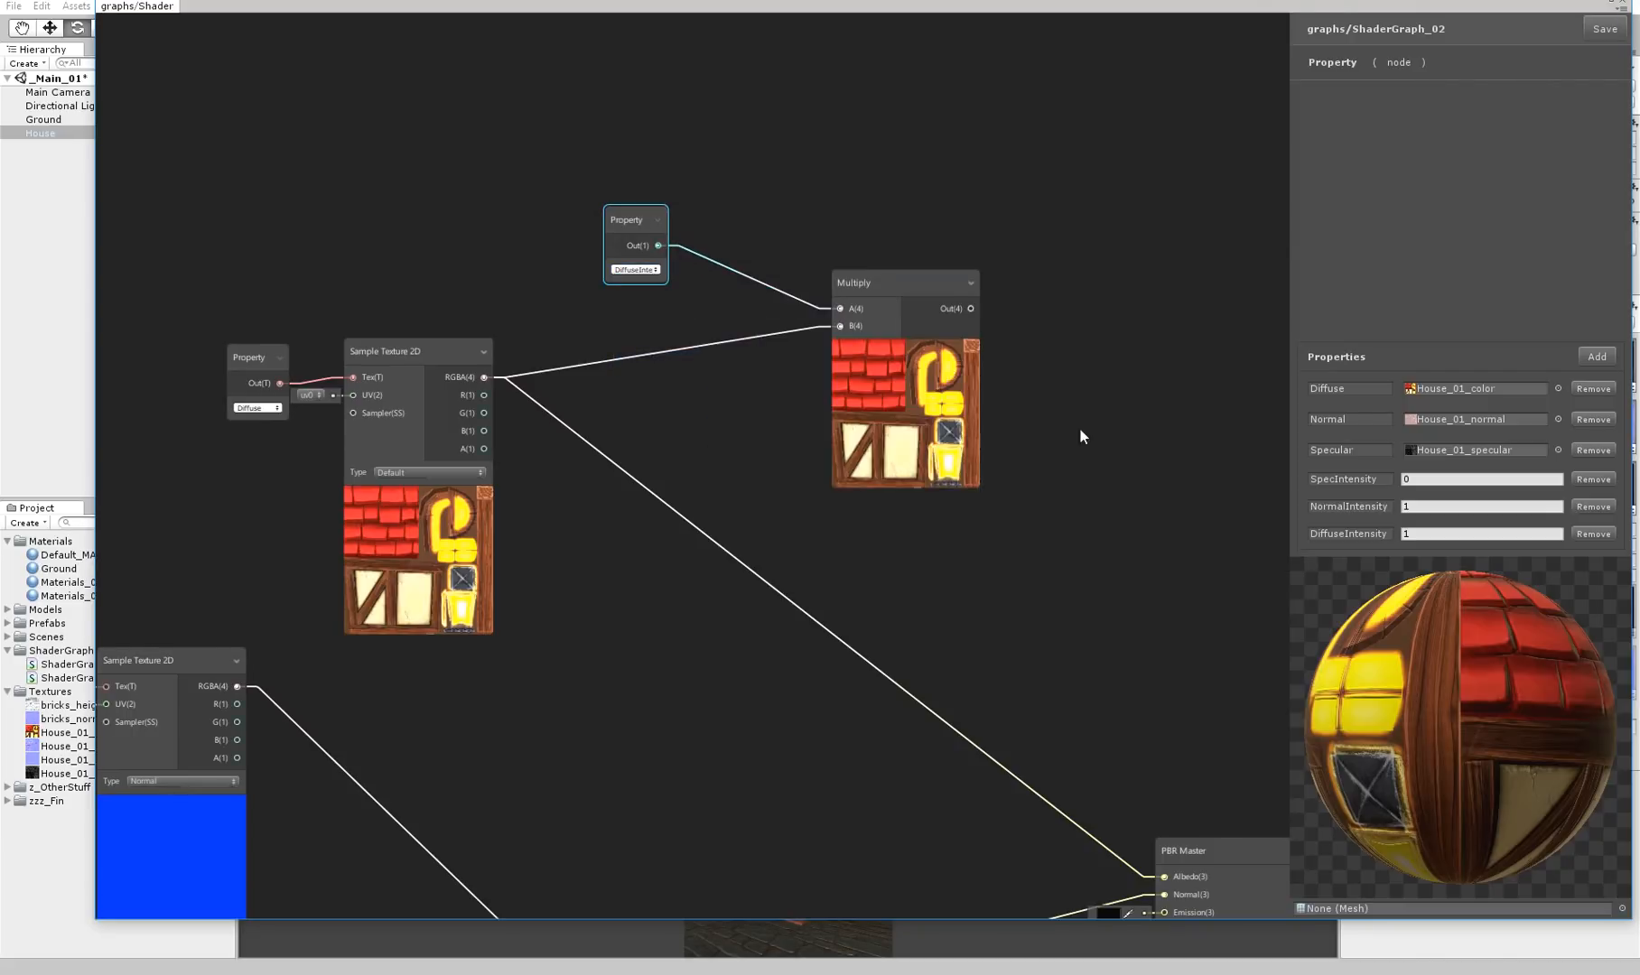
pyautogui.moveTo(1022, 395); pyautogui.dragTo(816, 260, button='middle')
pyautogui.moveTo(940, 752); pyautogui.dragTo(951, 789)
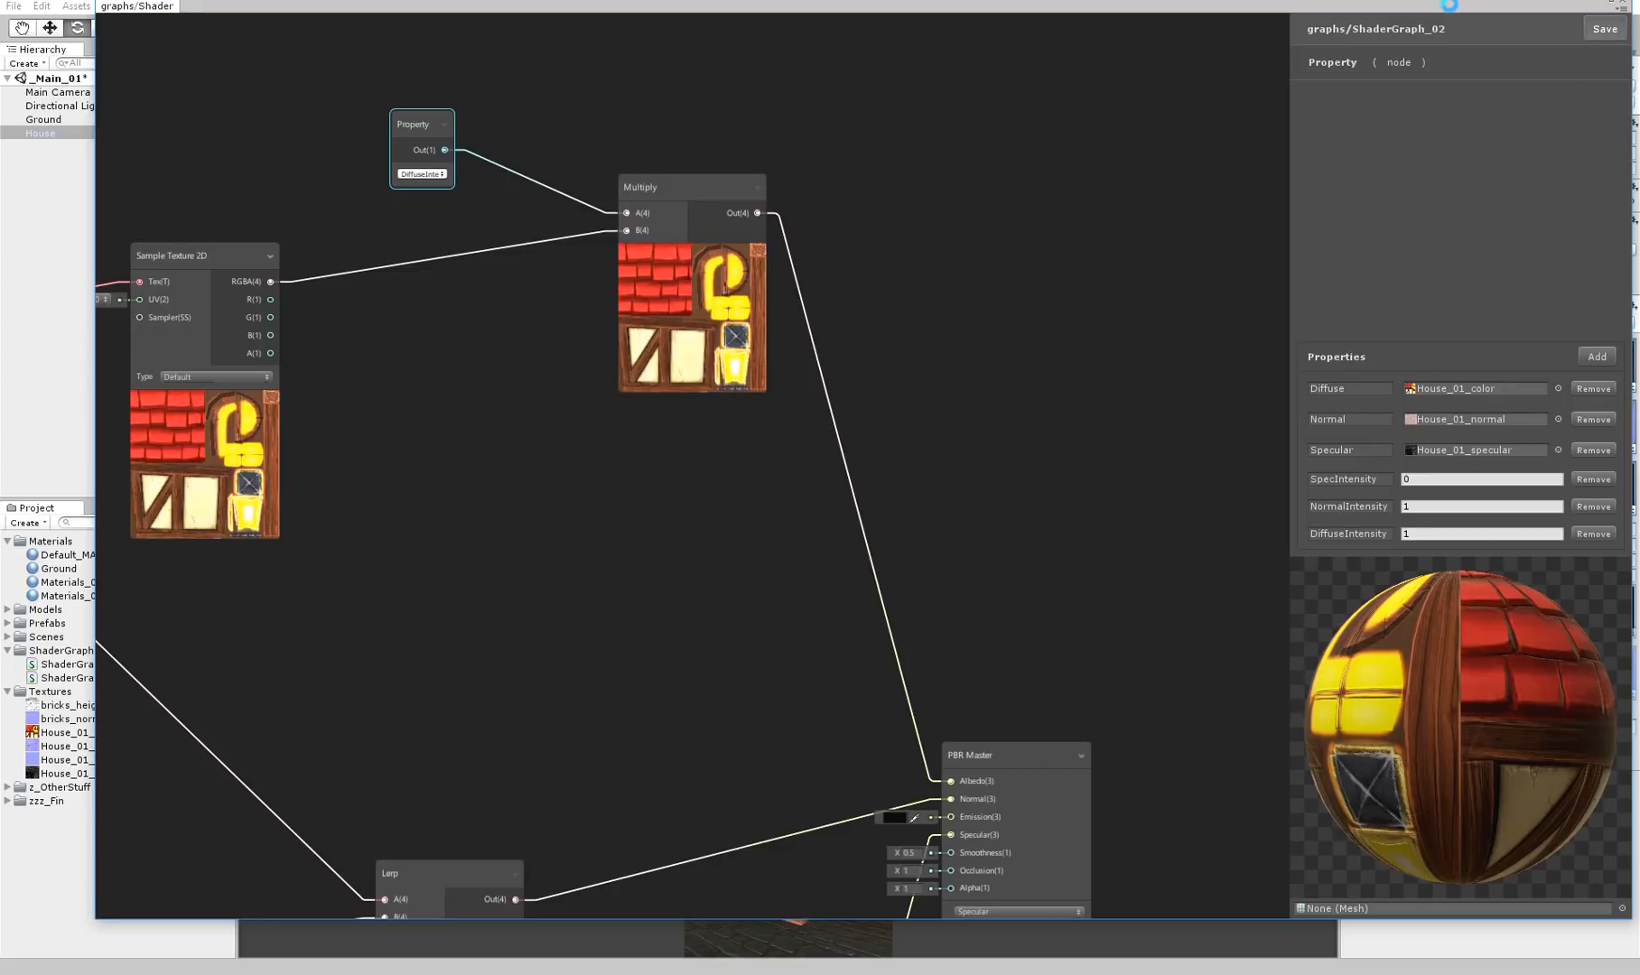
# Uncover the scene, try several DiffuseIntensity values on the house material ending at 9.8, and inspect the house from another side
pyautogui.moveTo(1449, 5); pyautogui.dragTo(1331, 820)
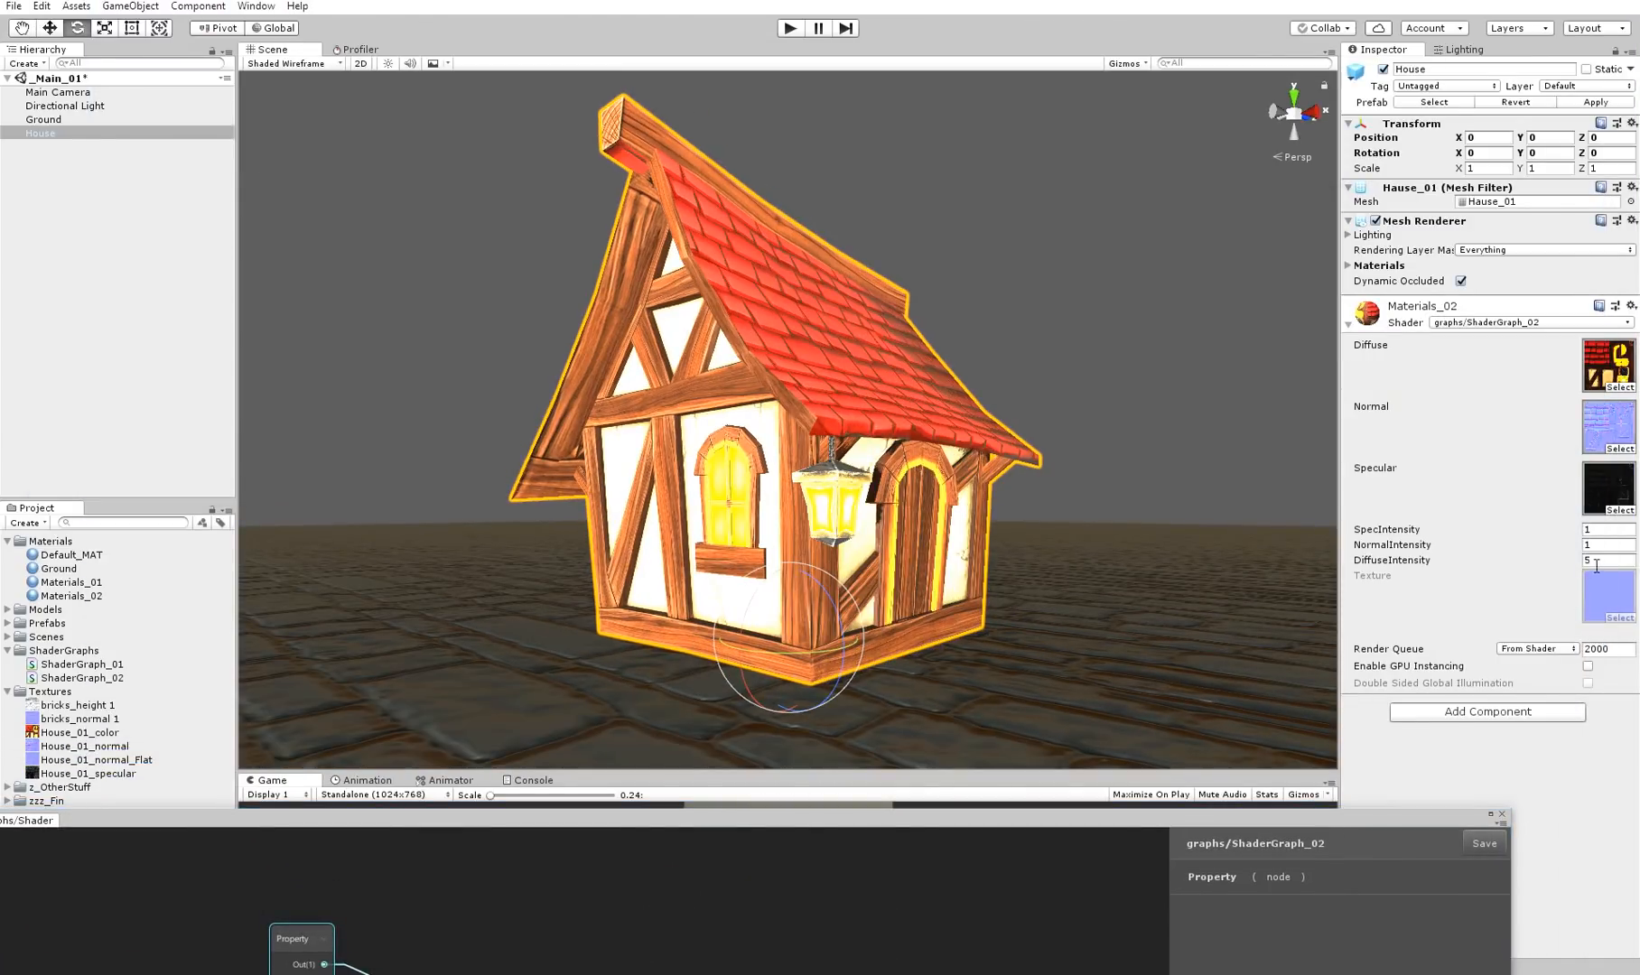
pyautogui.write('1')
pyautogui.moveTo(1421, 564)
pyautogui.mouseDown()
pyautogui.moveTo(1635, 568)
pyautogui.moveTo(394, 576)
pyautogui.moveTo(851, 579)
pyautogui.mouseUp()
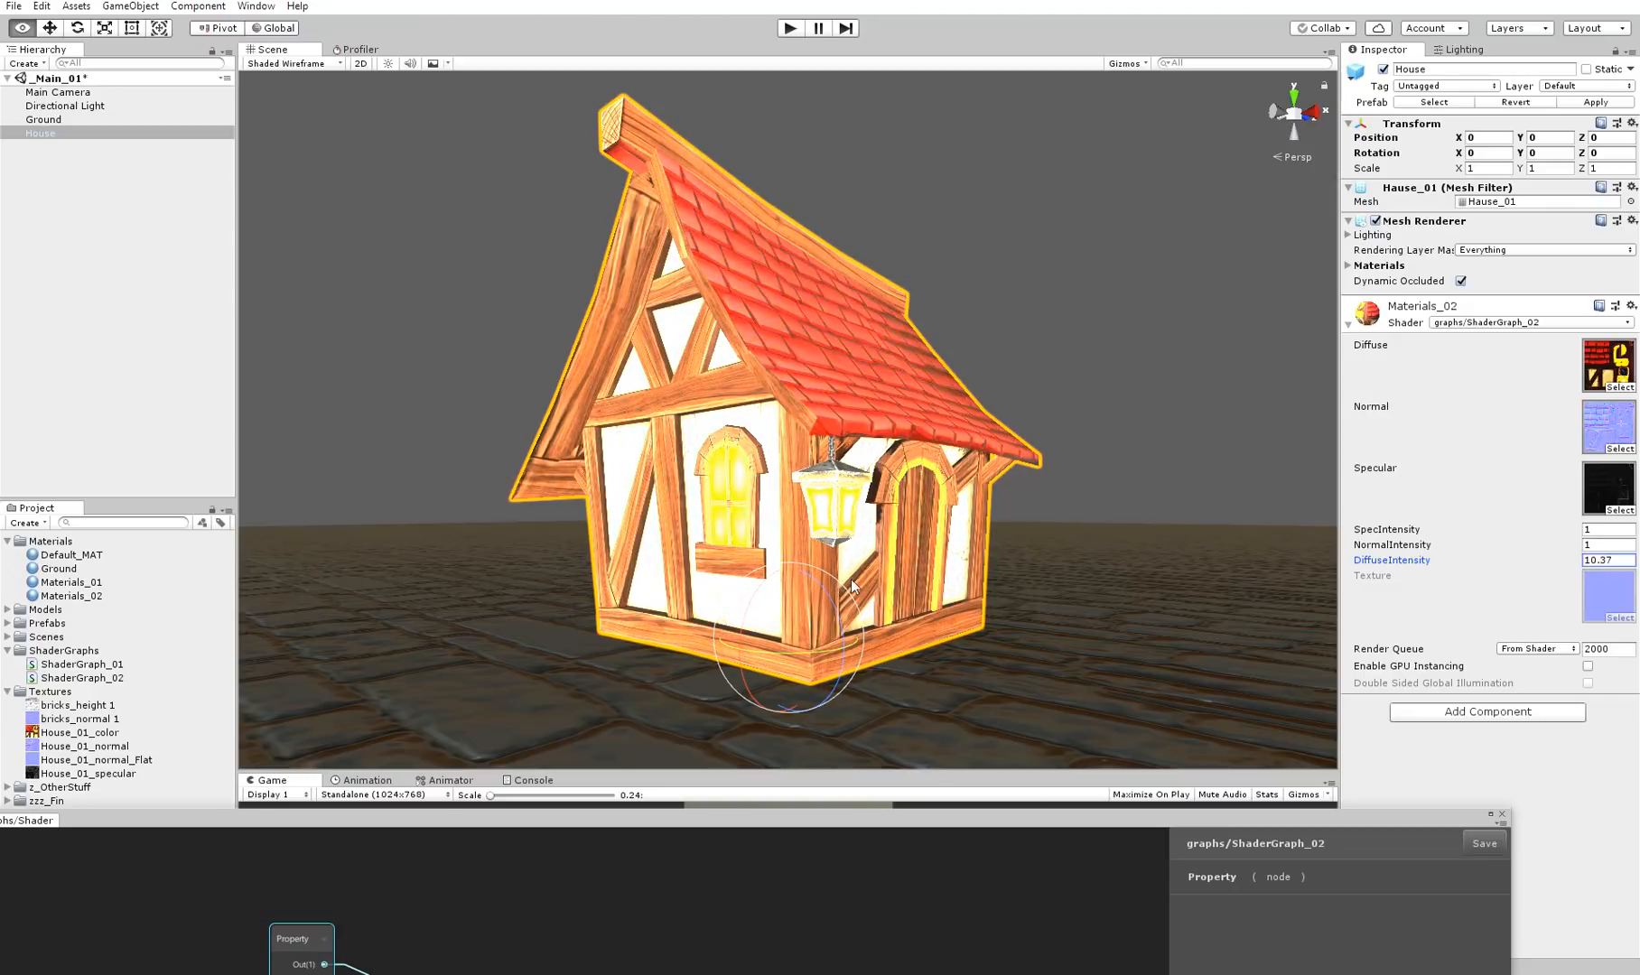
pyautogui.keyDown('alt'); pyautogui.moveTo(806, 466); pyautogui.dragTo(1038, 483); pyautogui.keyUp('alt')
pyautogui.keyDown('alt'); pyautogui.scroll(-3, 1039, 484); pyautogui.keyUp('alt')
pyautogui.moveTo(703, 816); pyautogui.dragTo(763, 959)
pyautogui.moveTo(761, 771); pyautogui.dragTo(736, 819)
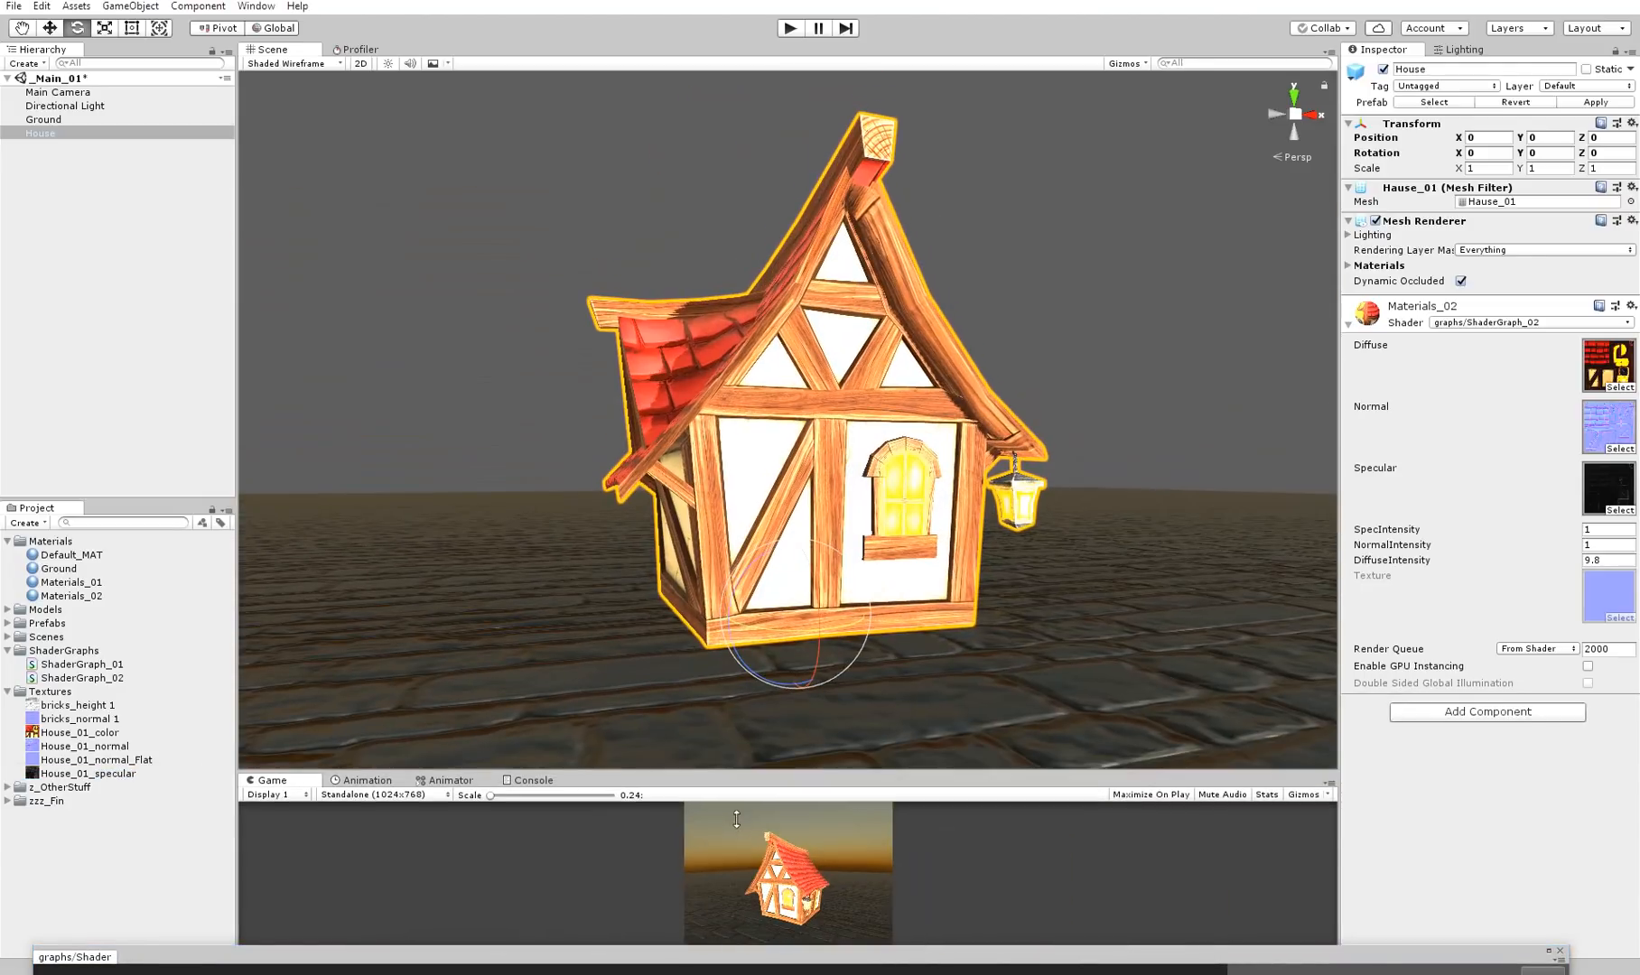
# Return to the graph, add a Color node and connect its output to the Multiply's A input in place of DiffuseIntensity
pyautogui.moveTo(739, 951); pyautogui.dragTo(767, 2)
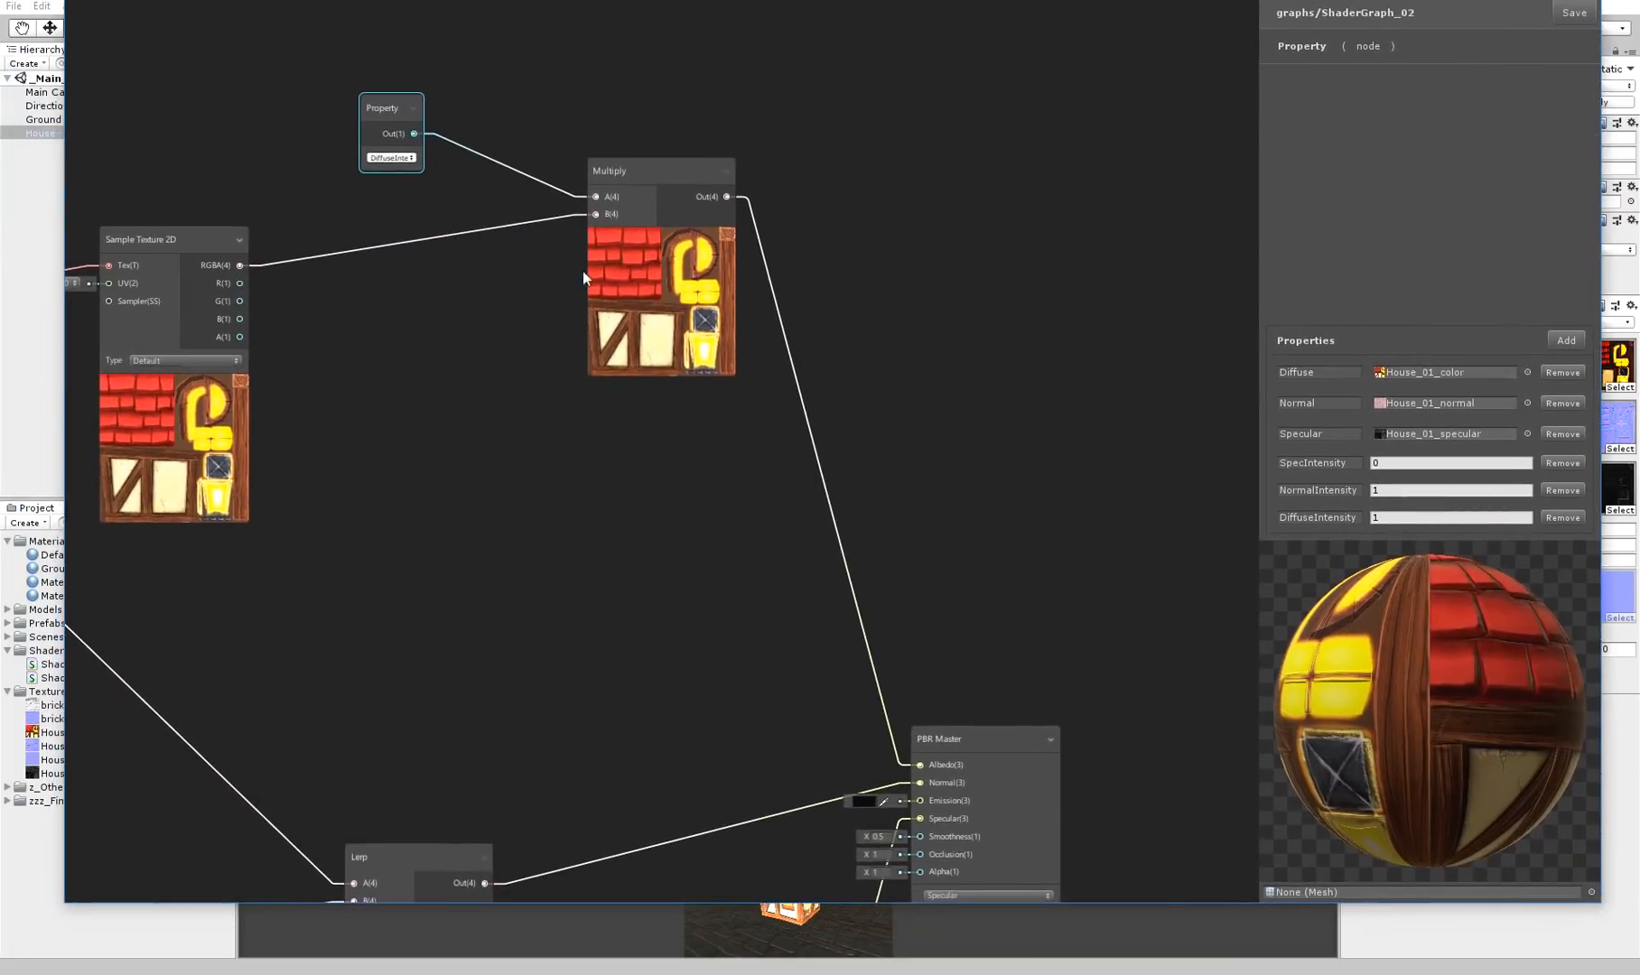
pyautogui.moveTo(590, 282); pyautogui.dragTo(854, 437, button='middle')
pyautogui.rightClick(675, 259)
pyautogui.click(657, 185)
pyautogui.write('colo')
pyautogui.press('Return')
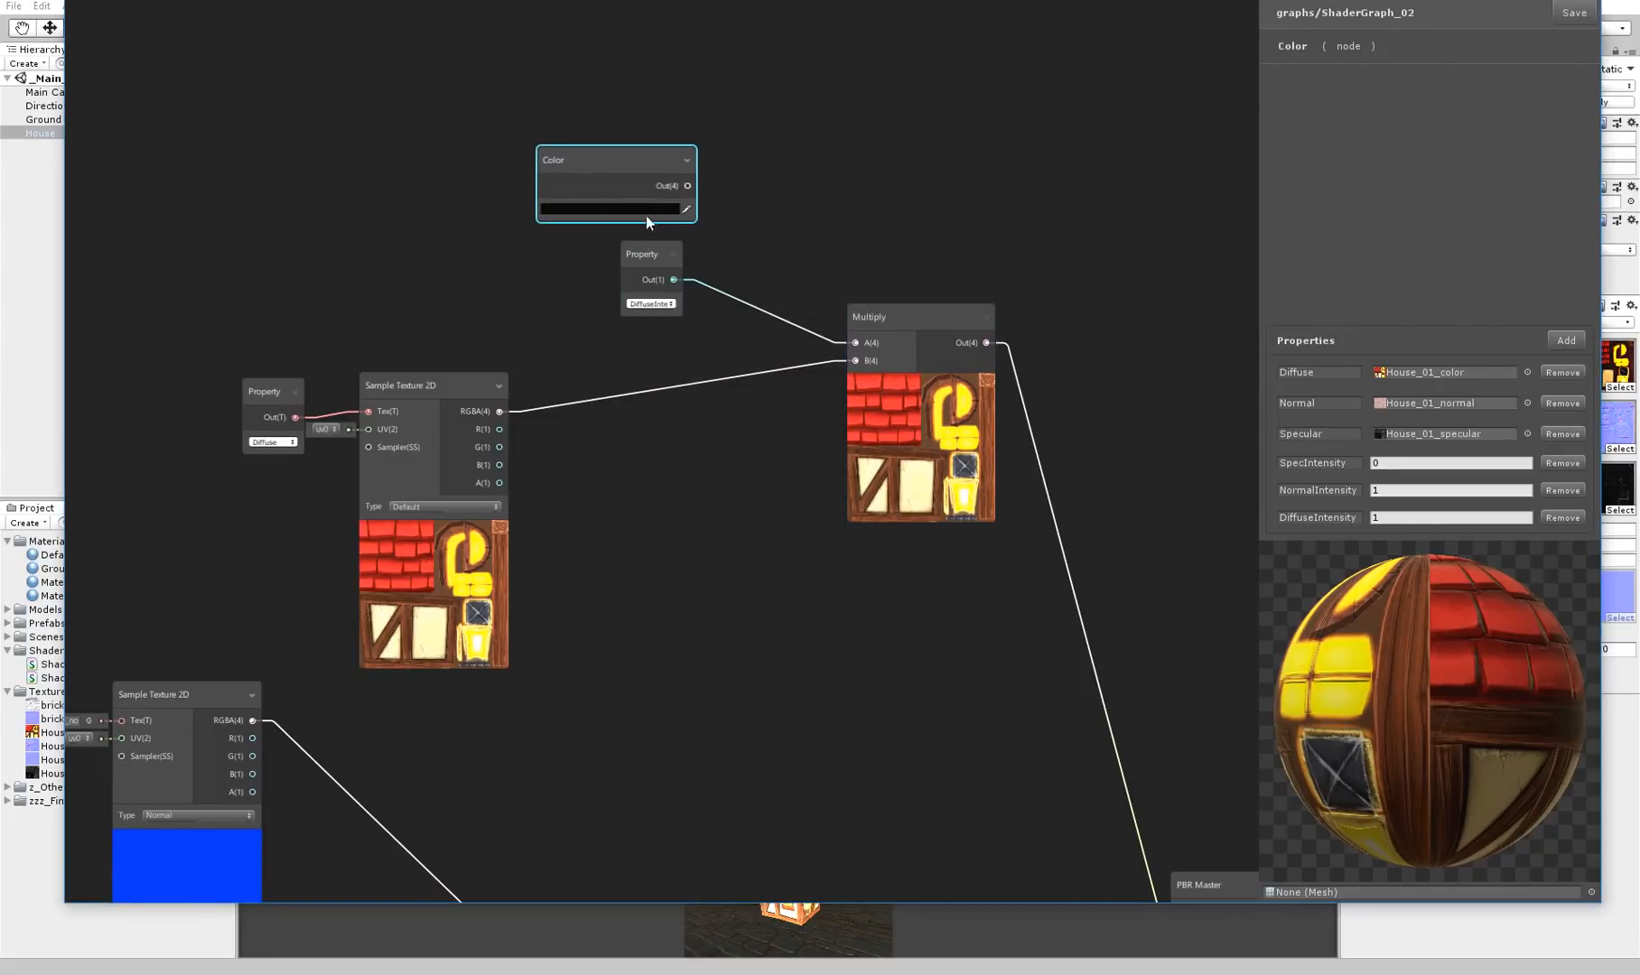
pyautogui.moveTo(835, 338); pyautogui.dragTo(855, 342)
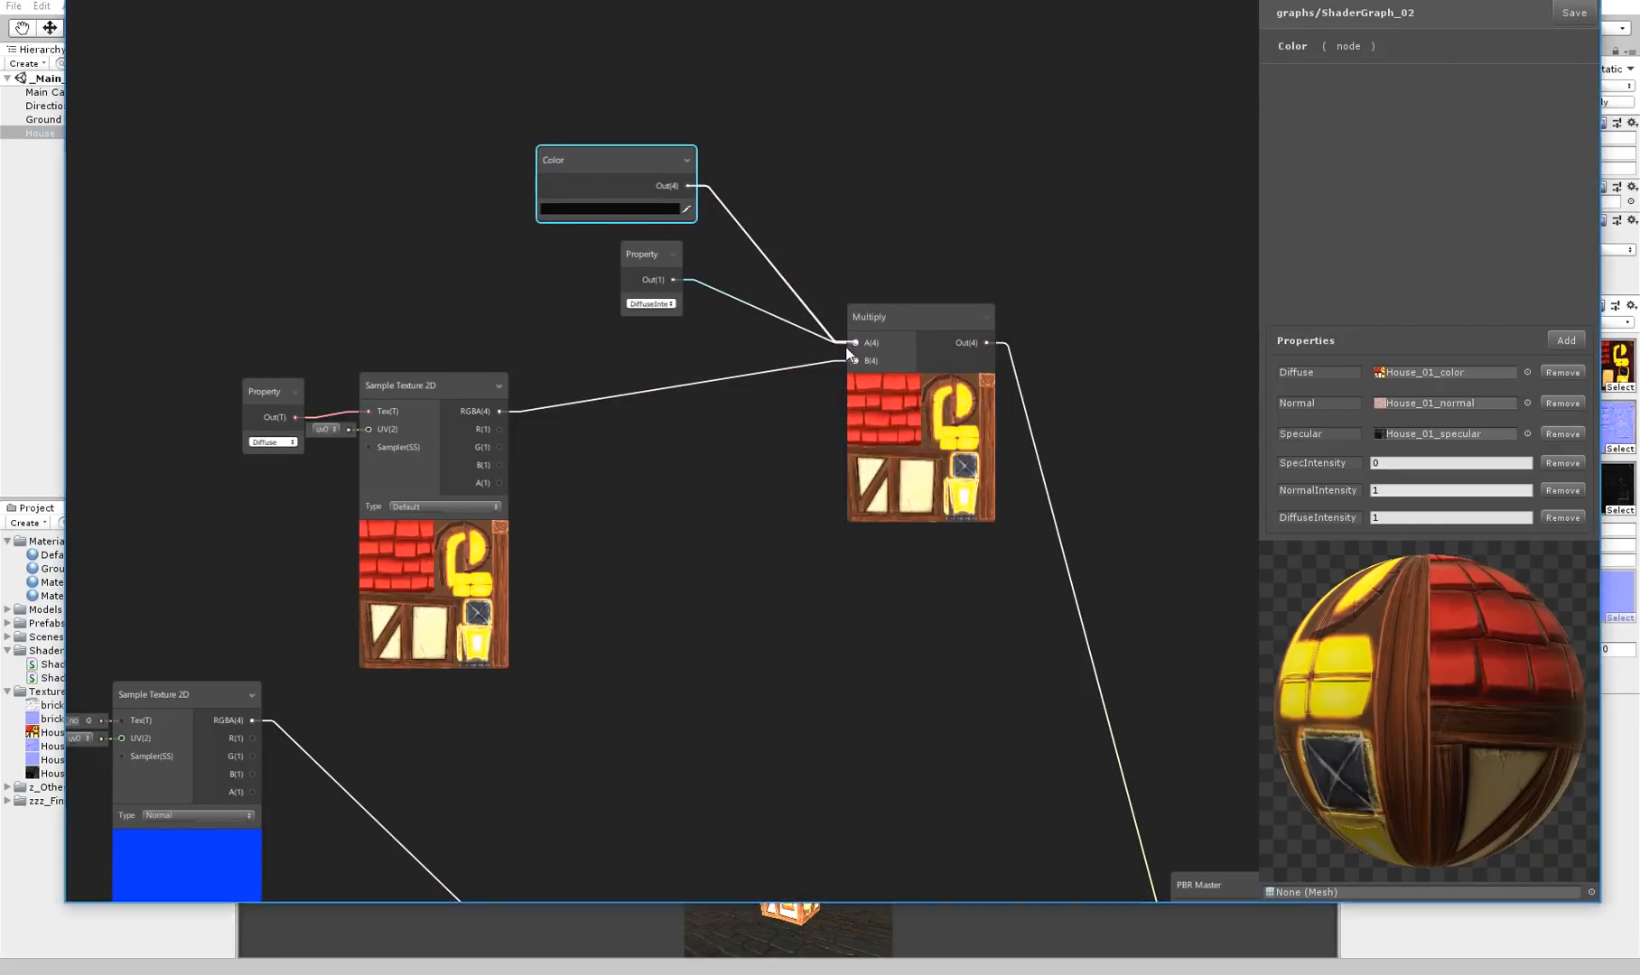
# Set the Color node's color to a light yellow
pyautogui.click(615, 210)
pyautogui.moveTo(106, 135)
pyautogui.mouseDown()
pyautogui.moveTo(62, 91)
pyautogui.moveTo(153, 59)
pyautogui.moveTo(128, 53)
pyautogui.moveTo(173, 83)
pyautogui.moveTo(141, 63)
pyautogui.mouseUp()
pyautogui.click(532, 134)
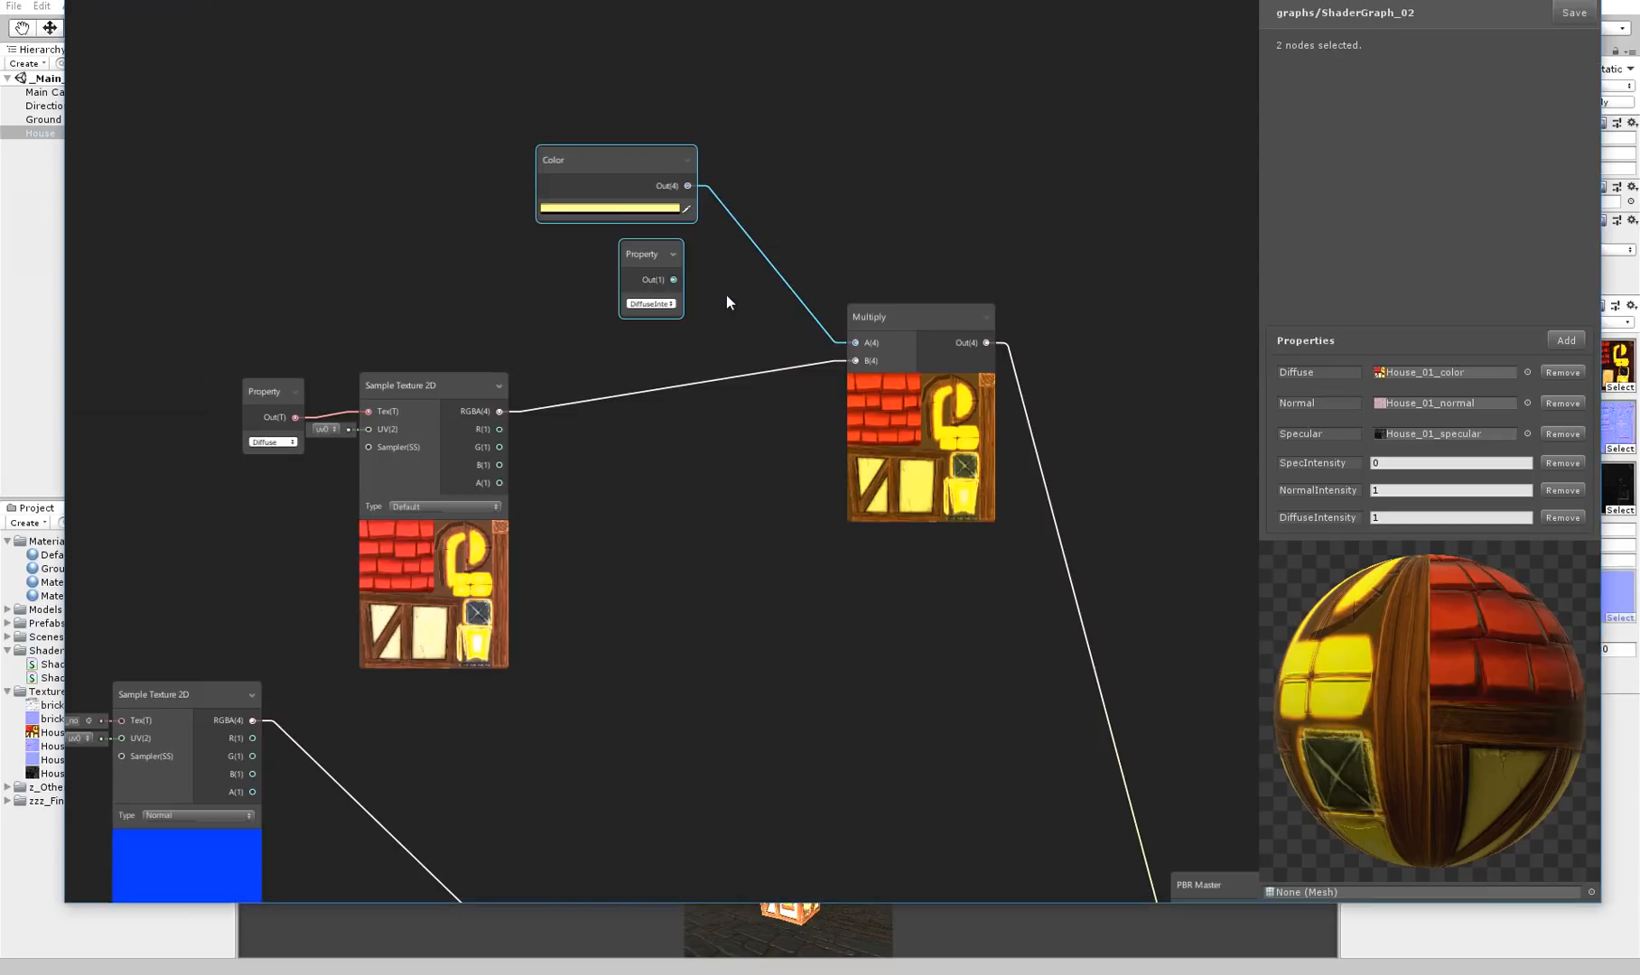
# Delete the Color, DiffuseIntensity and diffuse Multiply nodes and reconnect the diffuse texture's RGBA output directly to Albedo
pyautogui.press('Delete')
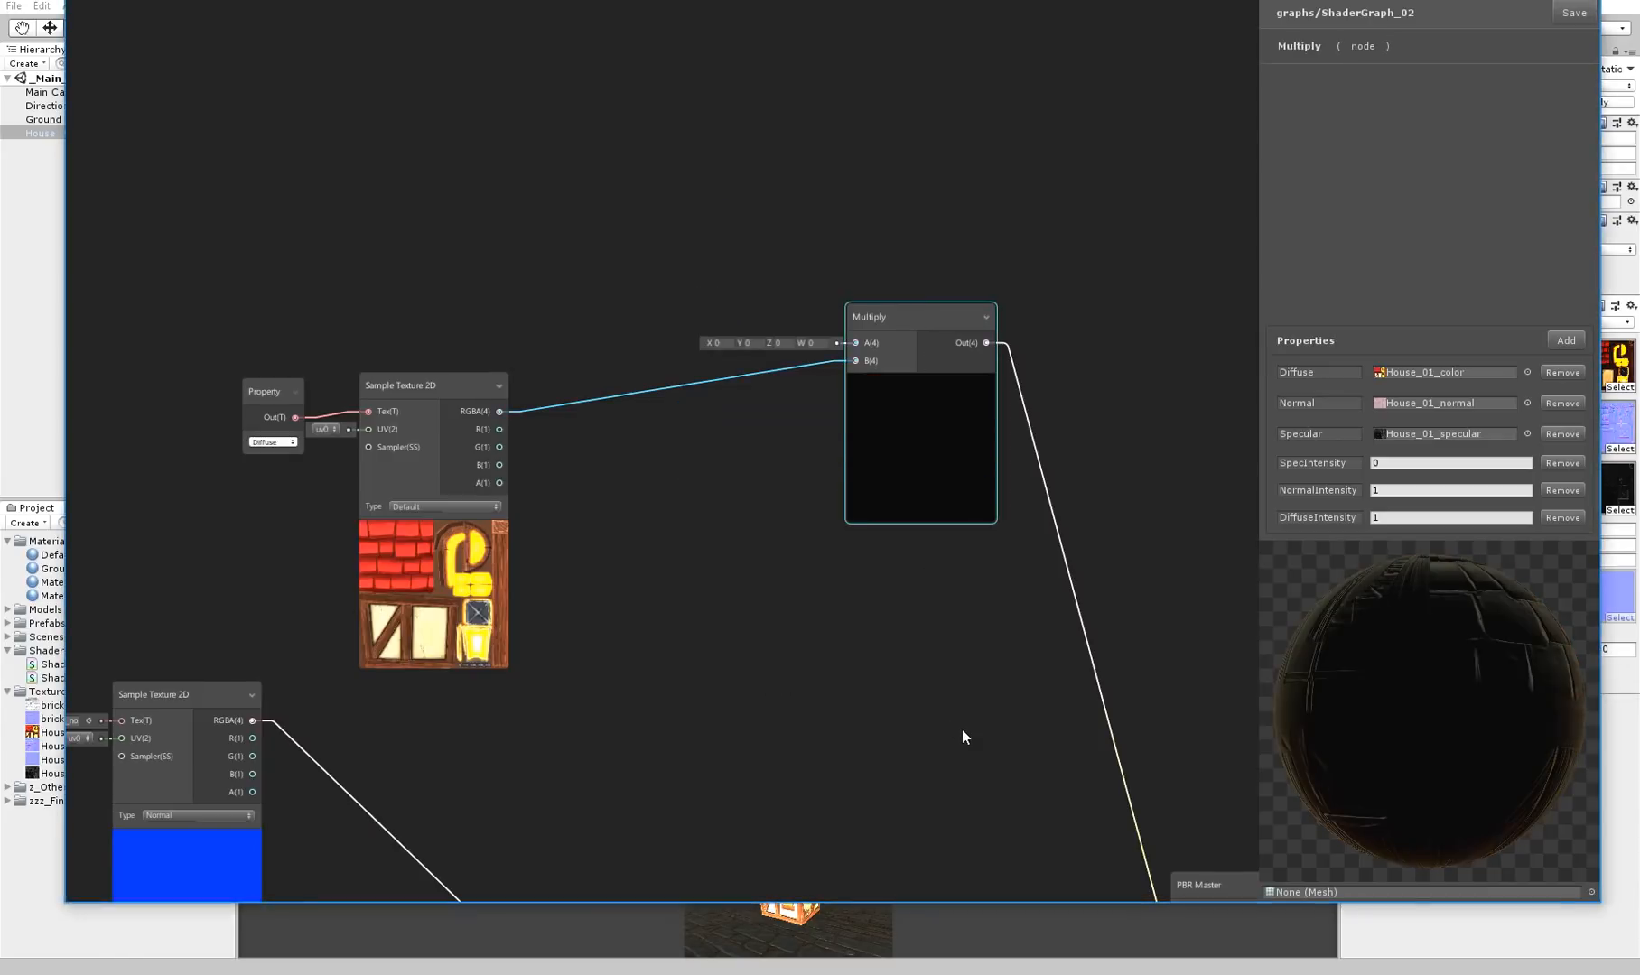
pyautogui.press('Delete')
pyautogui.moveTo(962, 731); pyautogui.dragTo(330, 197, button='middle')
pyautogui.moveTo(990, 726); pyautogui.dragTo(961, 757)
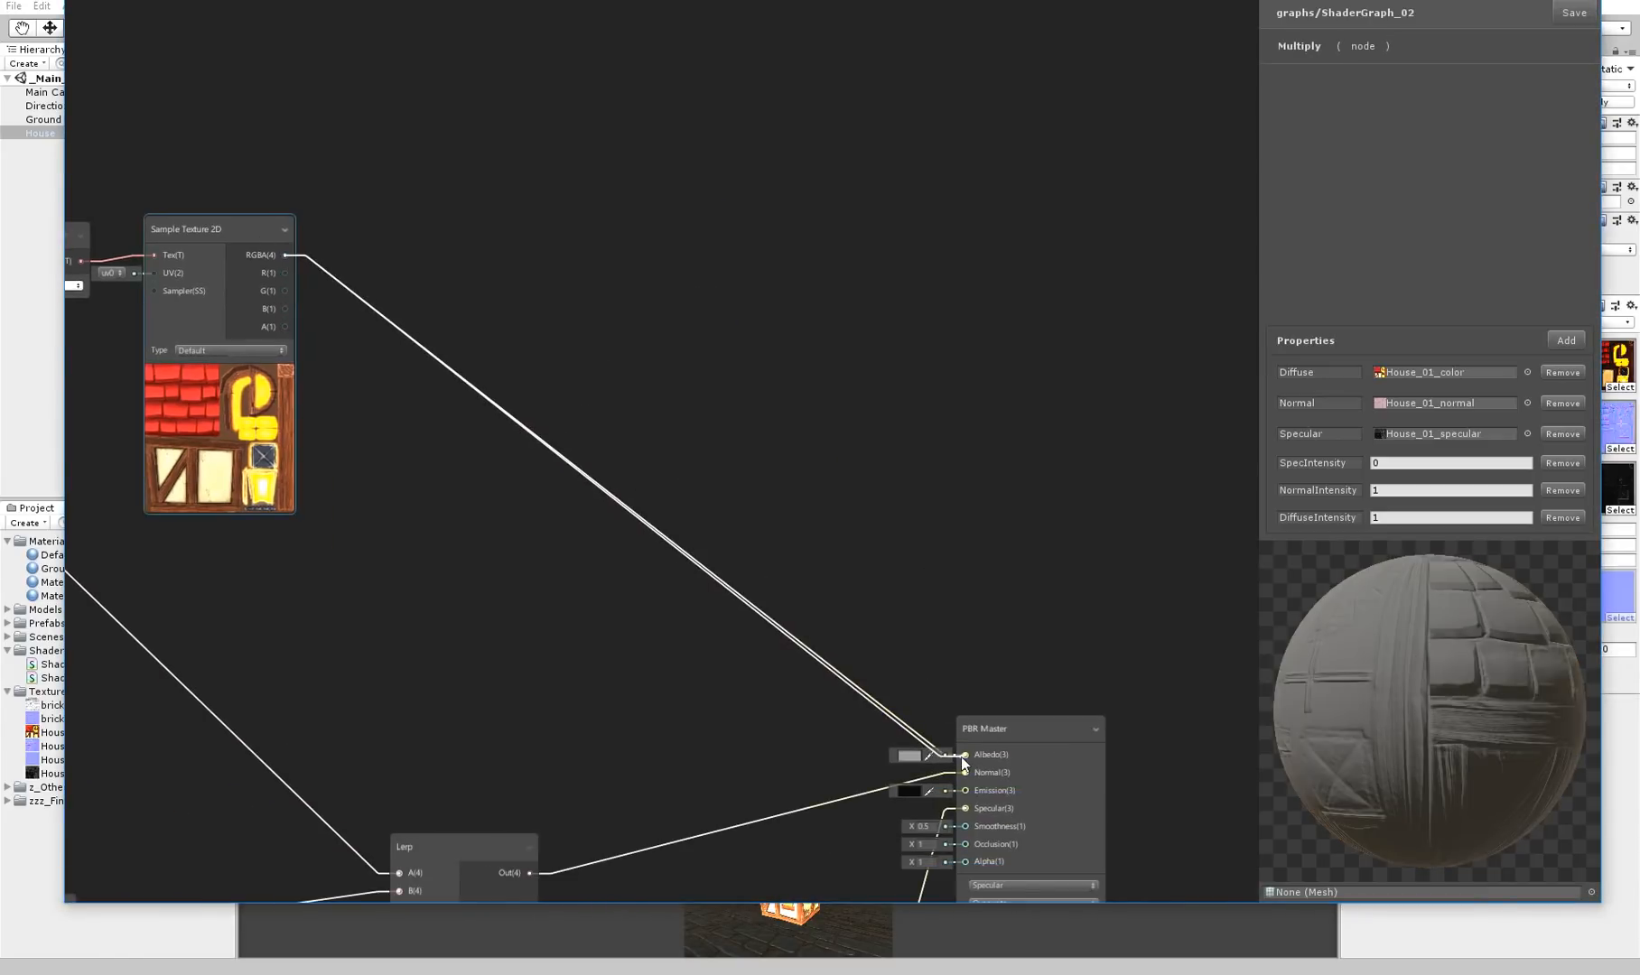
# Look over the diffuse, normal and specular branches and their connections to the PBR Master
pyautogui.moveTo(591, 401); pyautogui.dragTo(870, 411, button='middle')
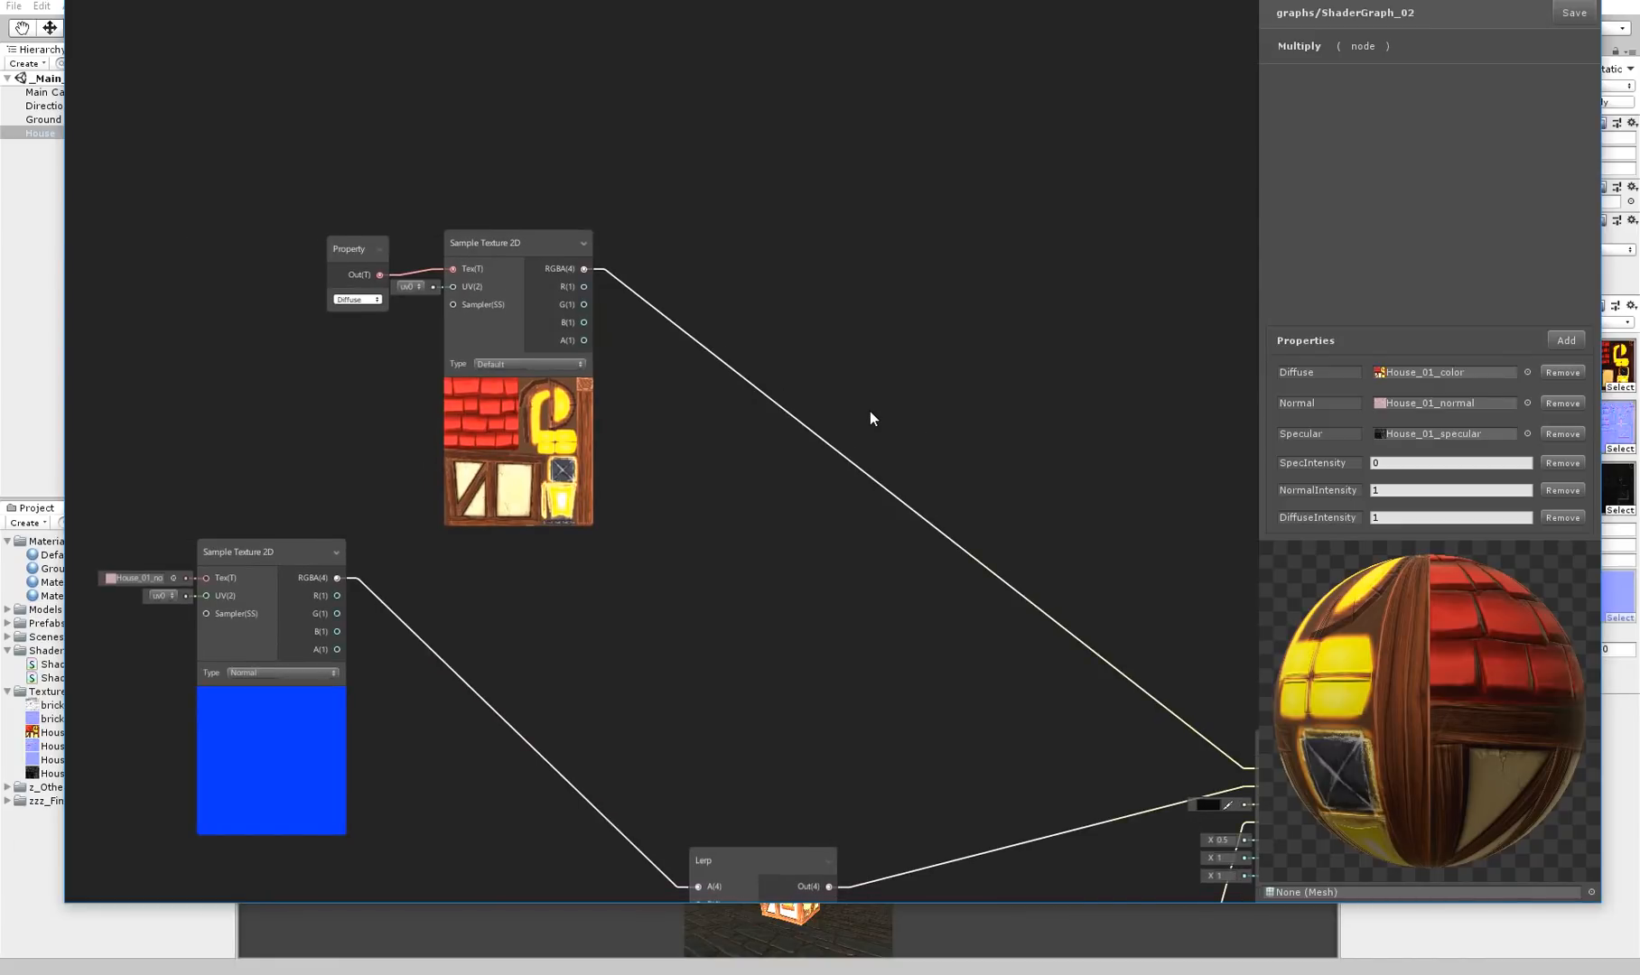
pyautogui.moveTo(767, 416); pyautogui.dragTo(920, 246, button='middle')
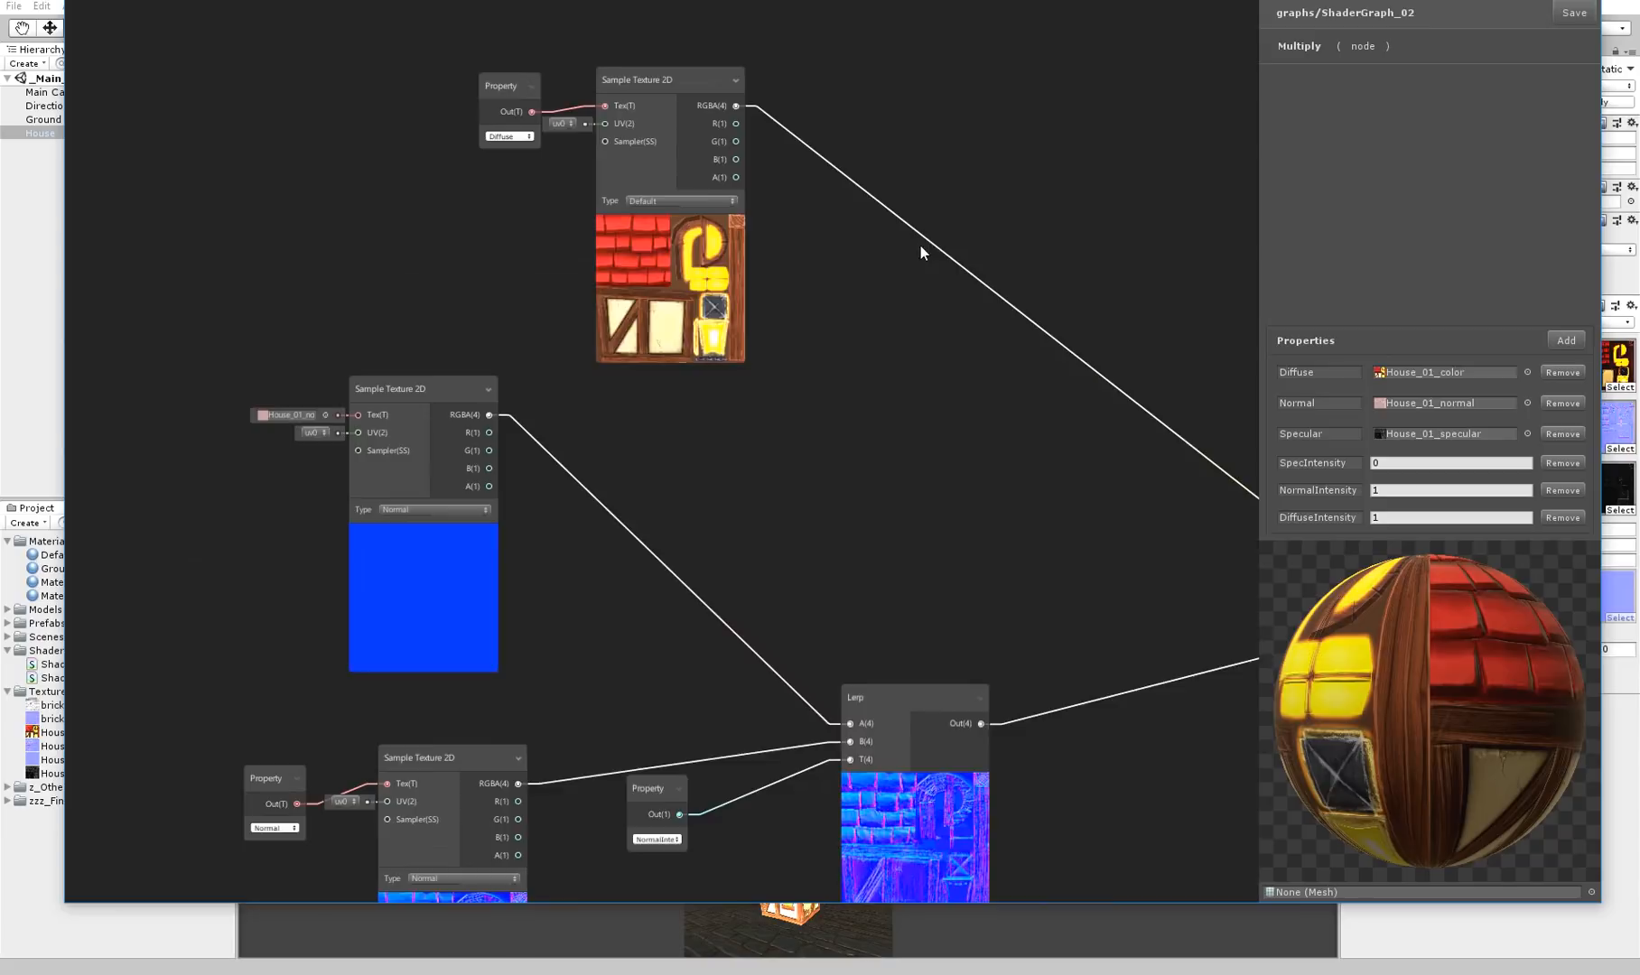
pyautogui.scroll(-3, 903, 289)
pyautogui.moveTo(1051, 474); pyautogui.dragTo(806, 434, button='middle')
pyautogui.moveTo(790, 612); pyautogui.dragTo(764, 386, button='middle')
pyautogui.scroll(3, 801, 460)
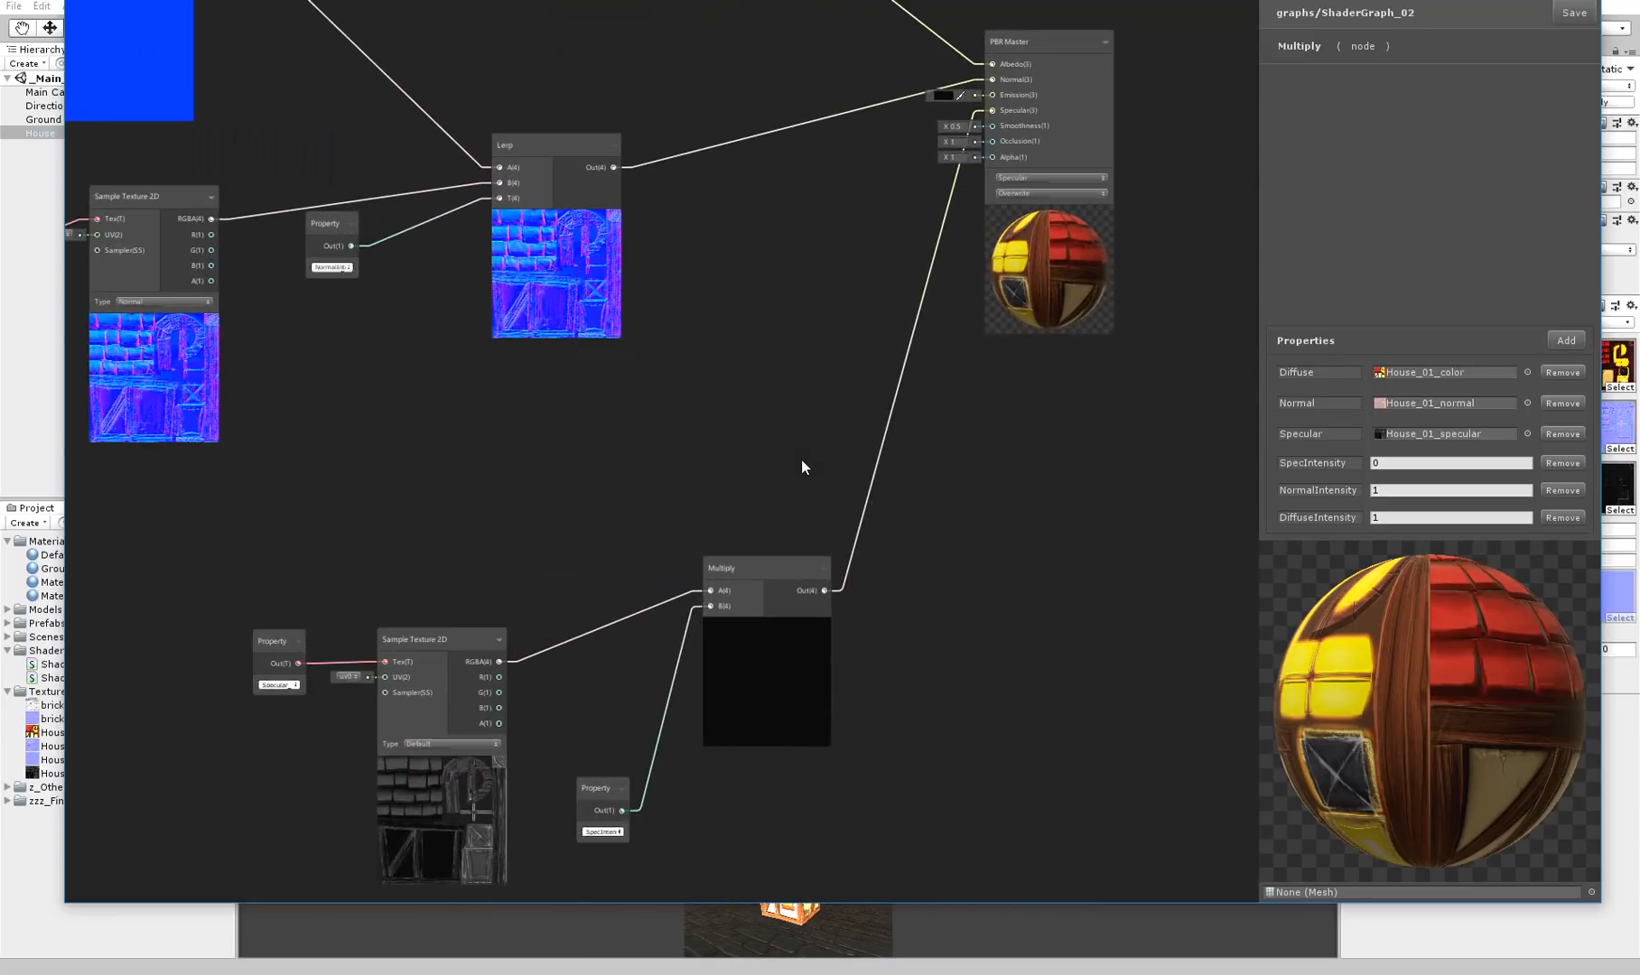
pyautogui.moveTo(832, 318); pyautogui.dragTo(711, 495, button='middle')
pyautogui.moveTo(927, 113); pyautogui.dragTo(983, 234, button='middle')
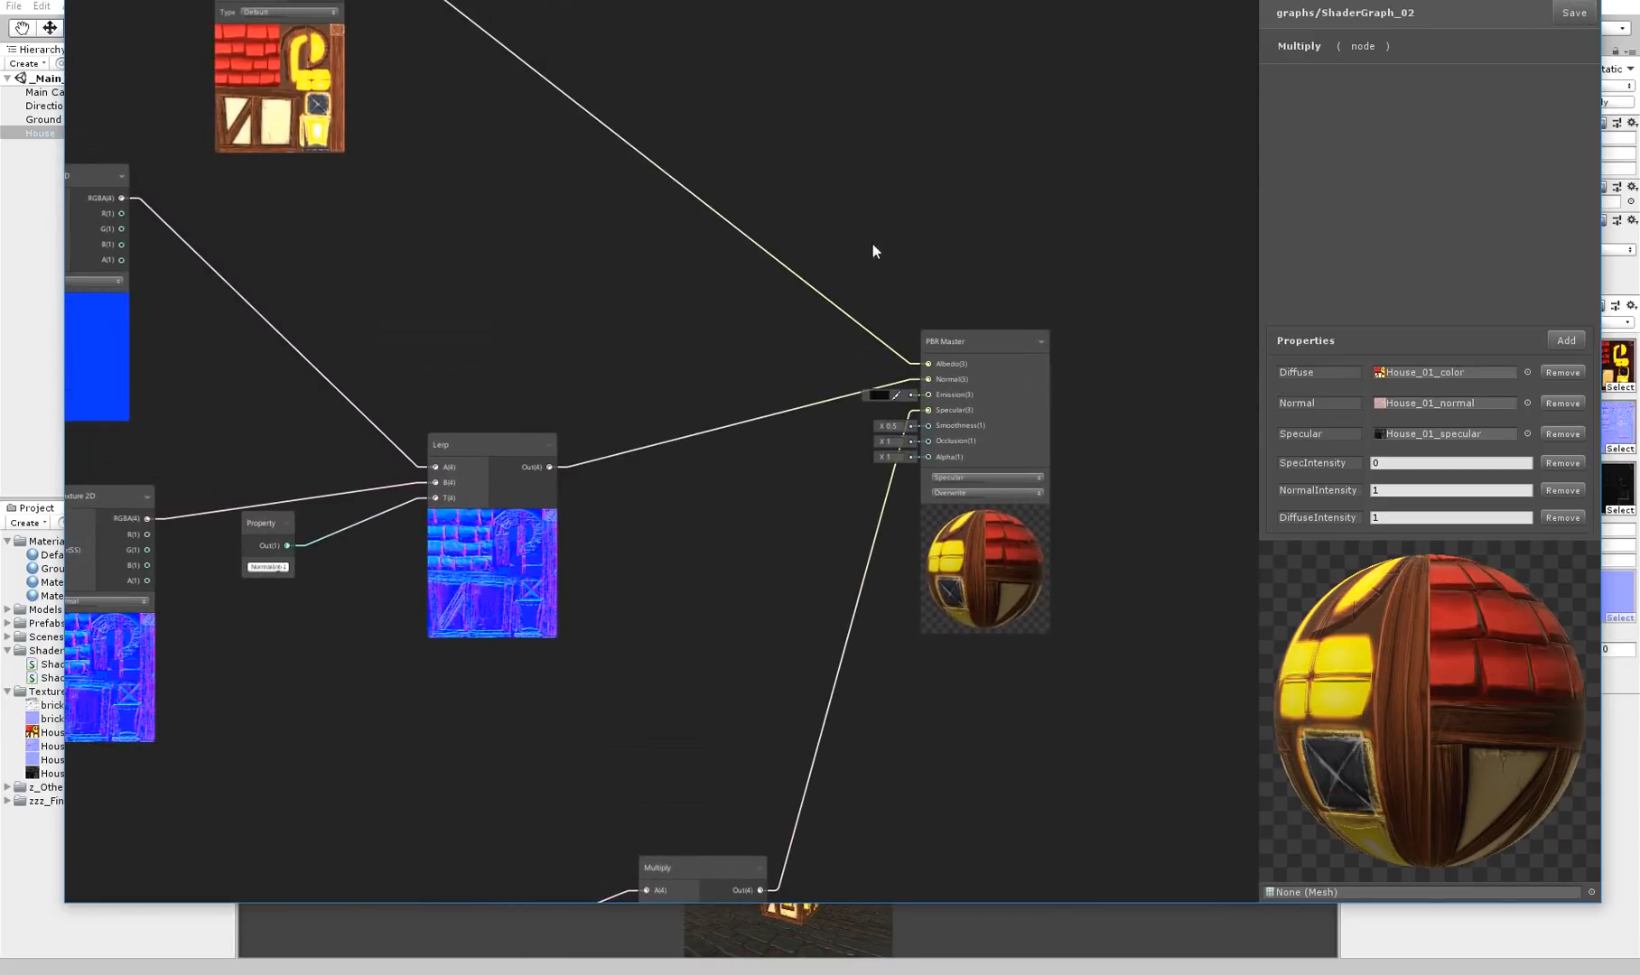